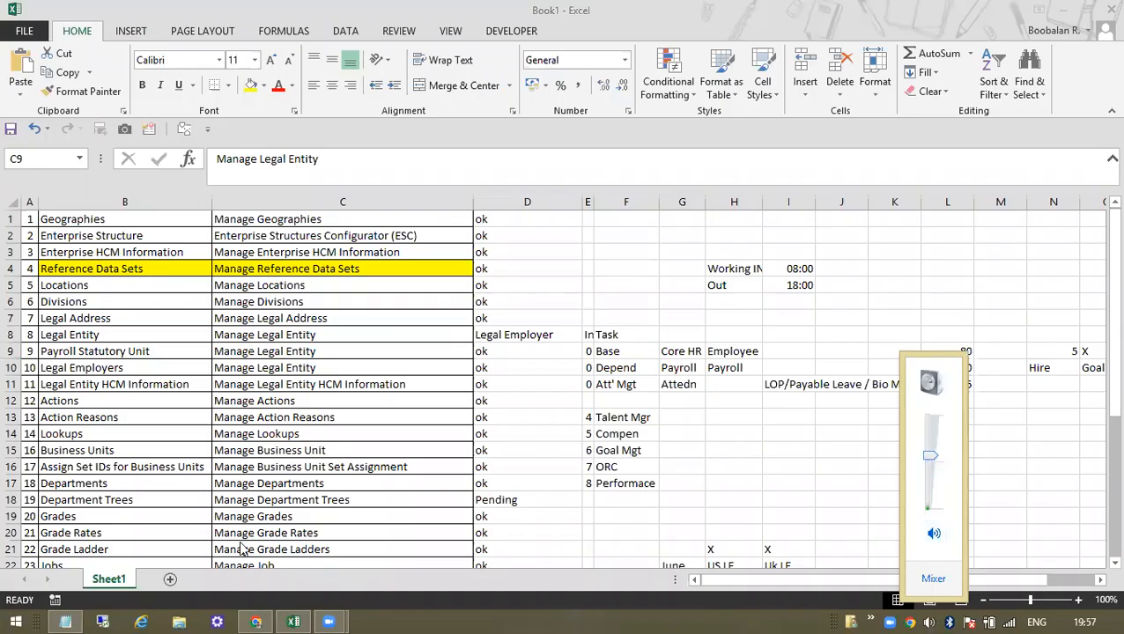
Switch to the Oracle Work Relationship page in the browser and raise the system volume to about 64.
click(255, 622)
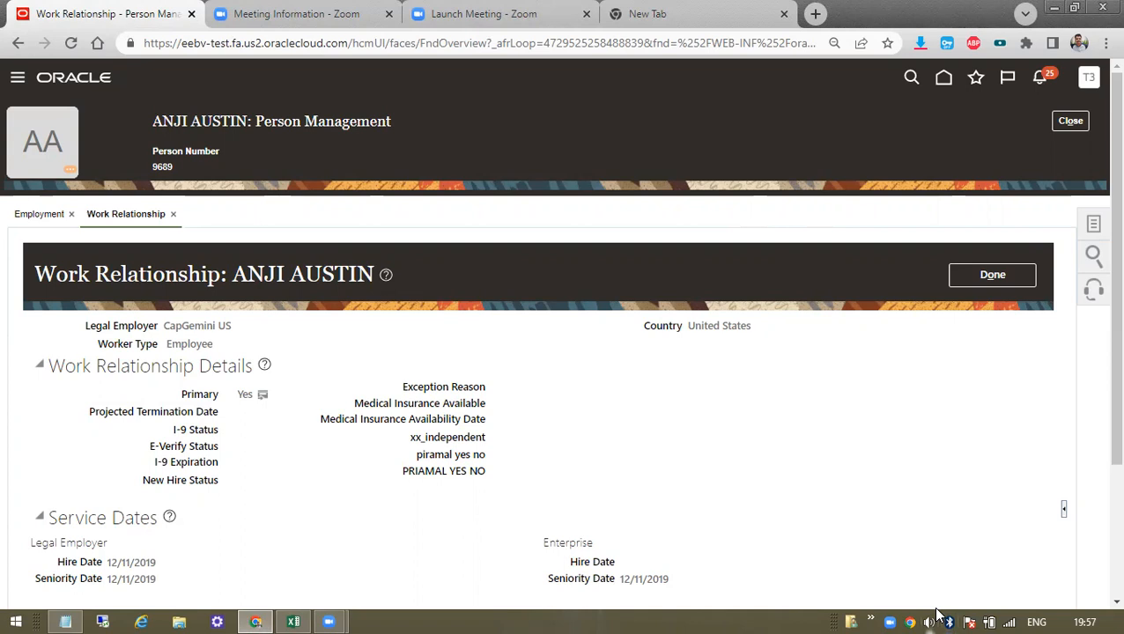
click(931, 621)
drag(933, 457, 933, 450)
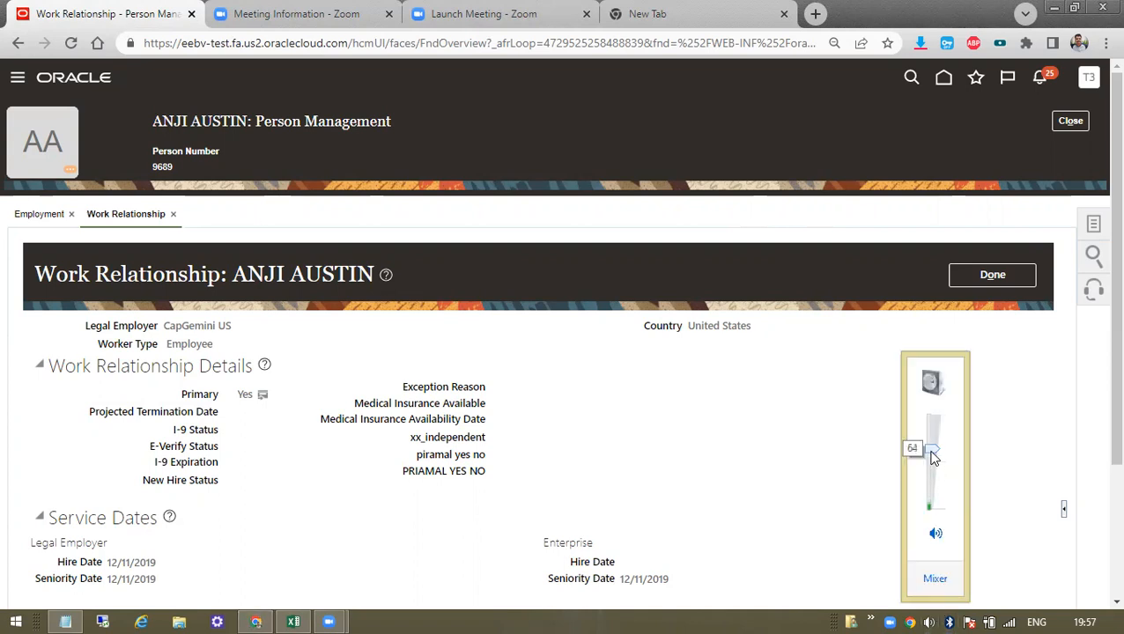
click(749, 262)
drag(429, 403, 429, 419)
Switch back to the Excel workbook and clear the existing status entries in column D.
click(295, 620)
click(314, 280)
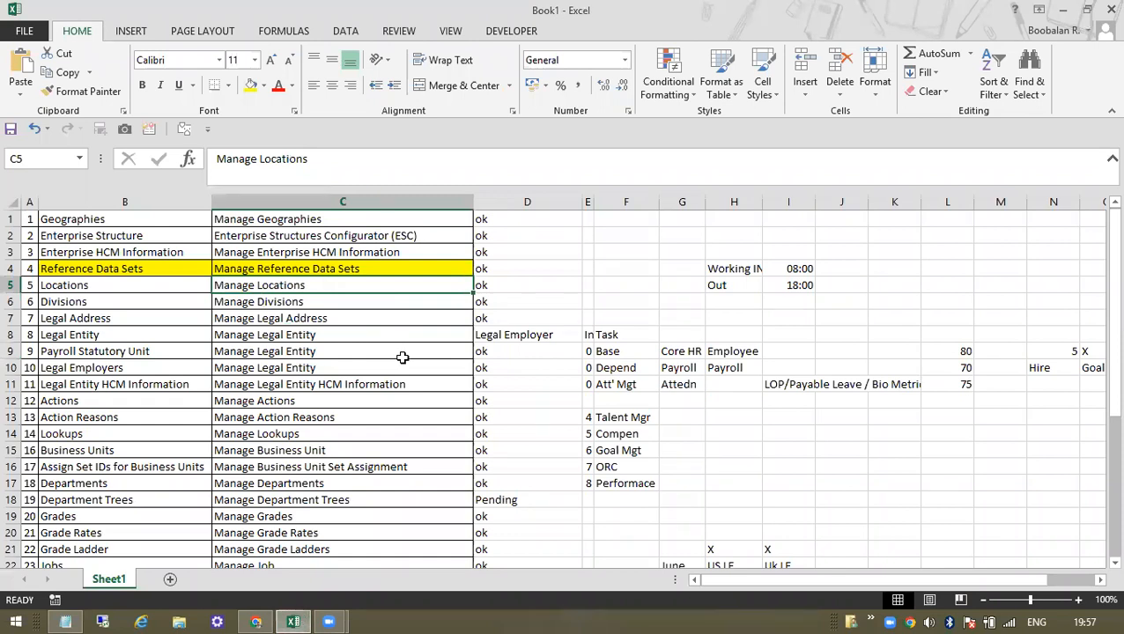
click(298, 219)
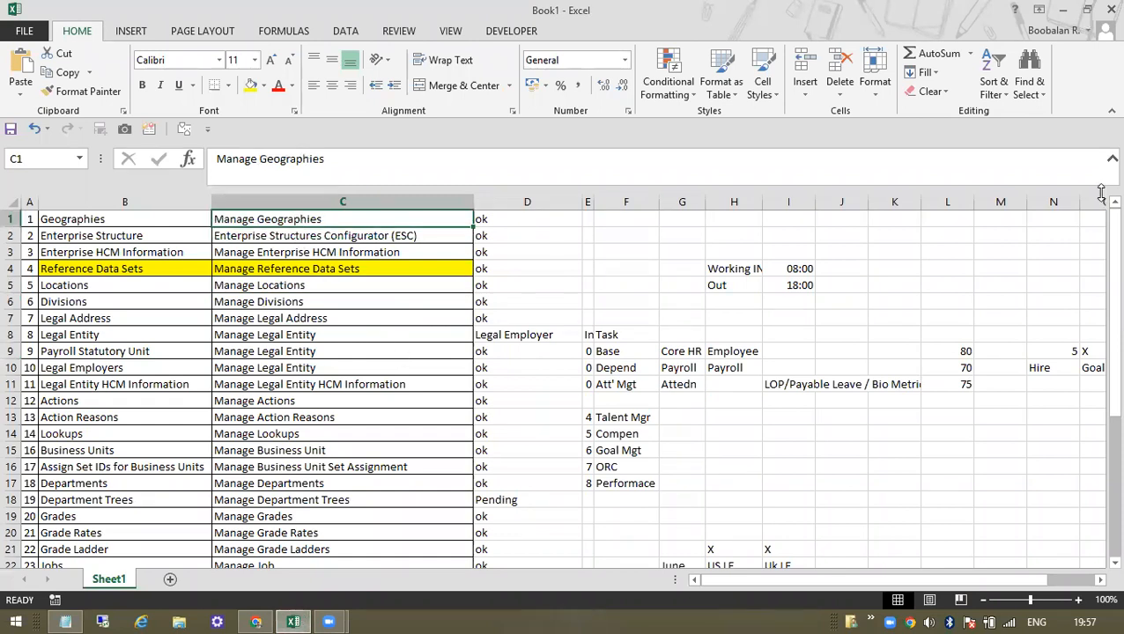
key(Down)
key(Up)
key(Right)
key(ctrl+shift+Down)
key(ctrl+shift+Up)
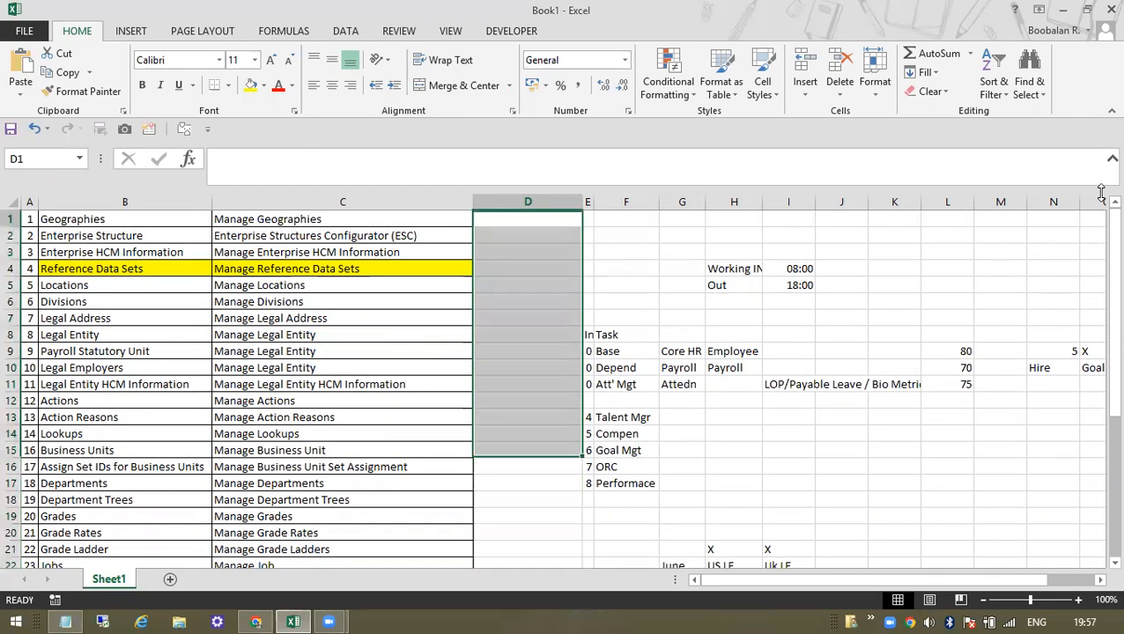
Enter "ok" in column D for Geographies and Enterprise Structure.
key(Left)
key(Right)
text(ok)
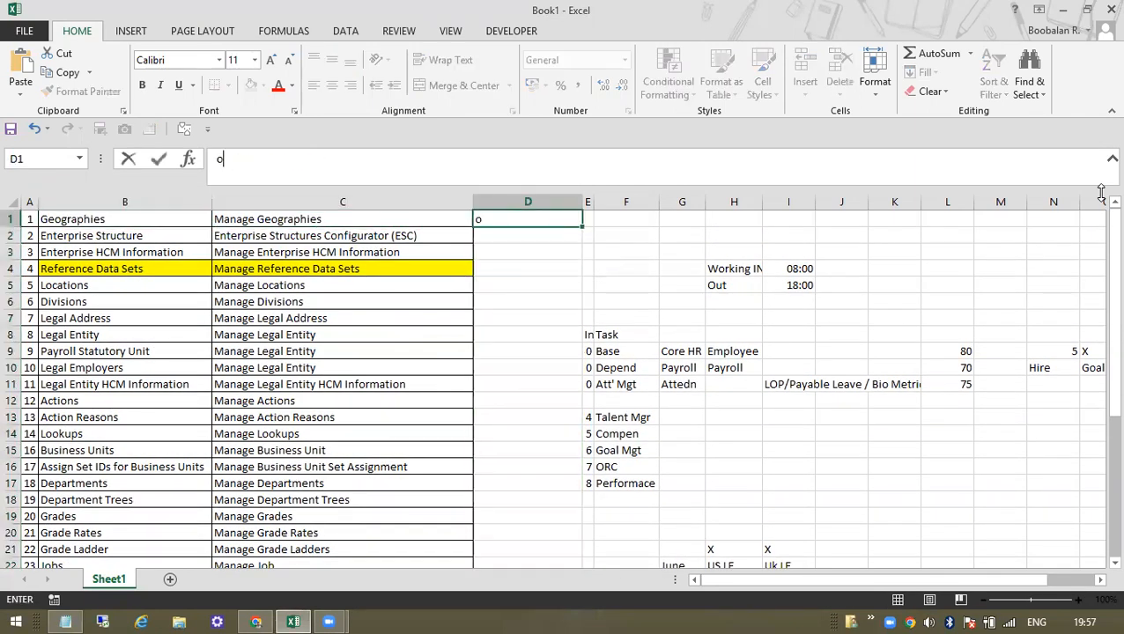
key(Return)
text(ok)
key(Return)
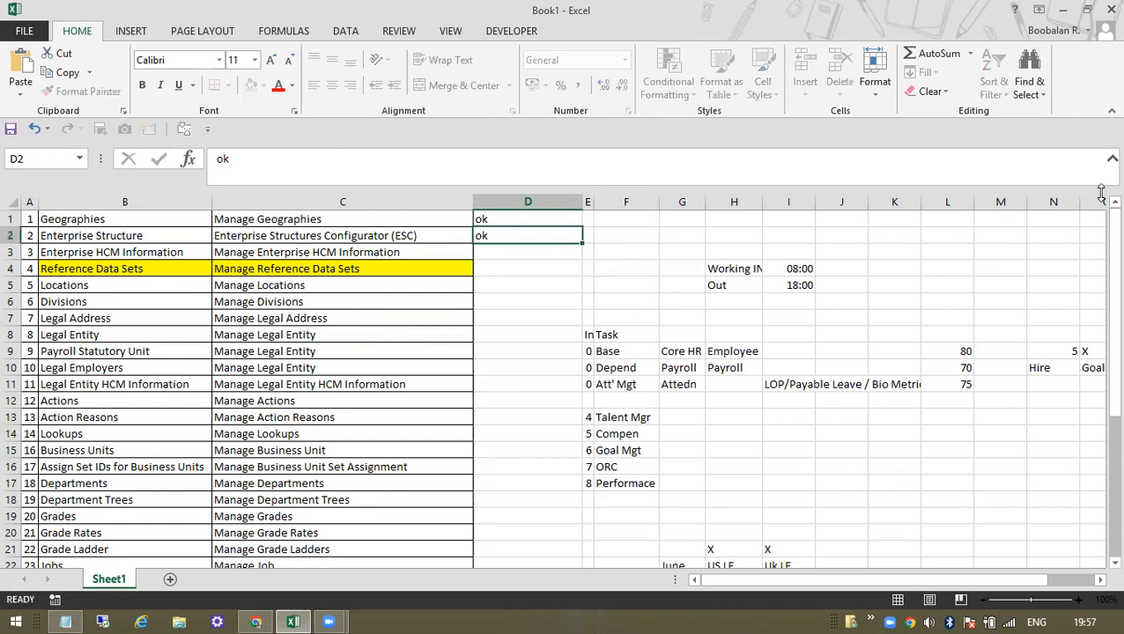
Enter "ok" in column D for the Actions and Action Reasons rows.
key(Down)
key(Down)
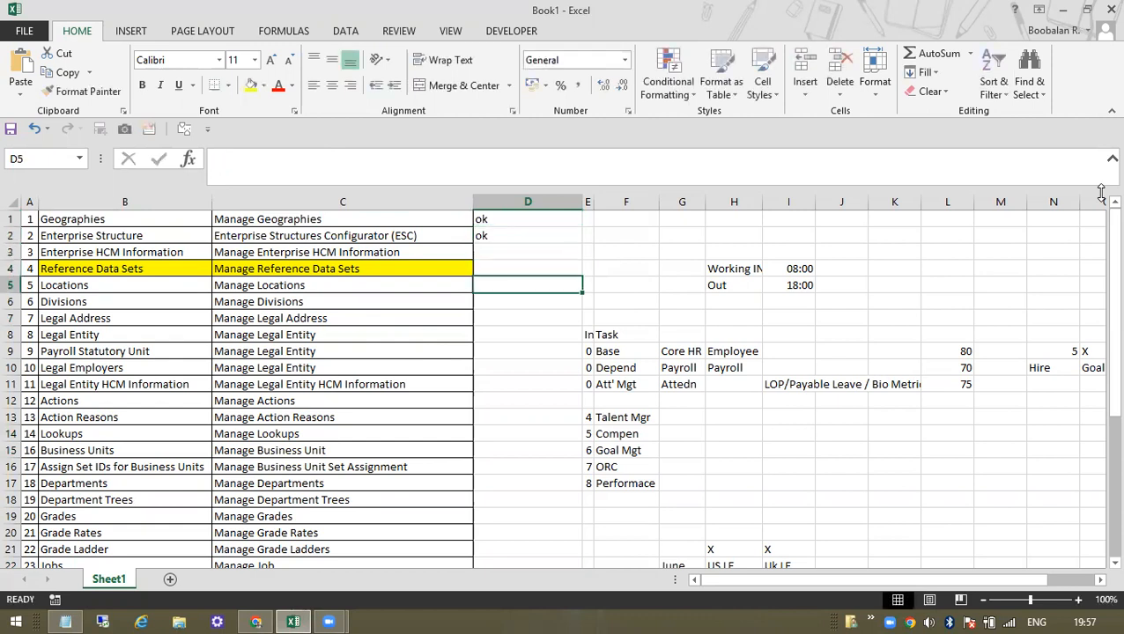
click(414, 333)
click(491, 398)
text(ok)
key(Return)
text(ok)
key(Return)
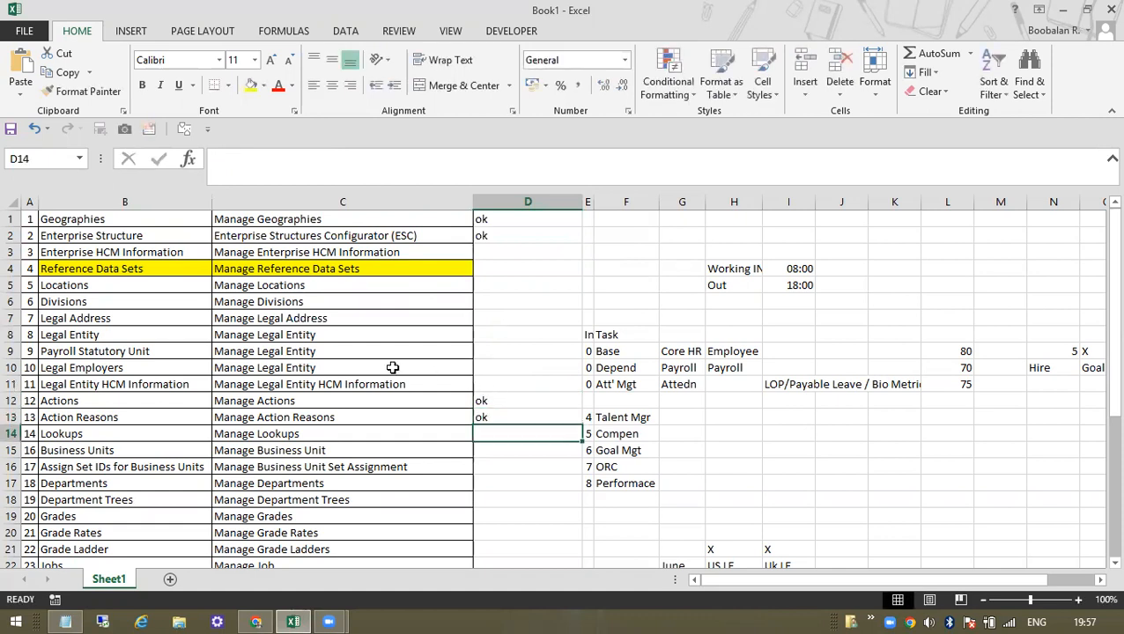
Mark the Locations row as "ok" in cell D5.
click(516, 272)
click(510, 289)
text(ok)
key(Return)
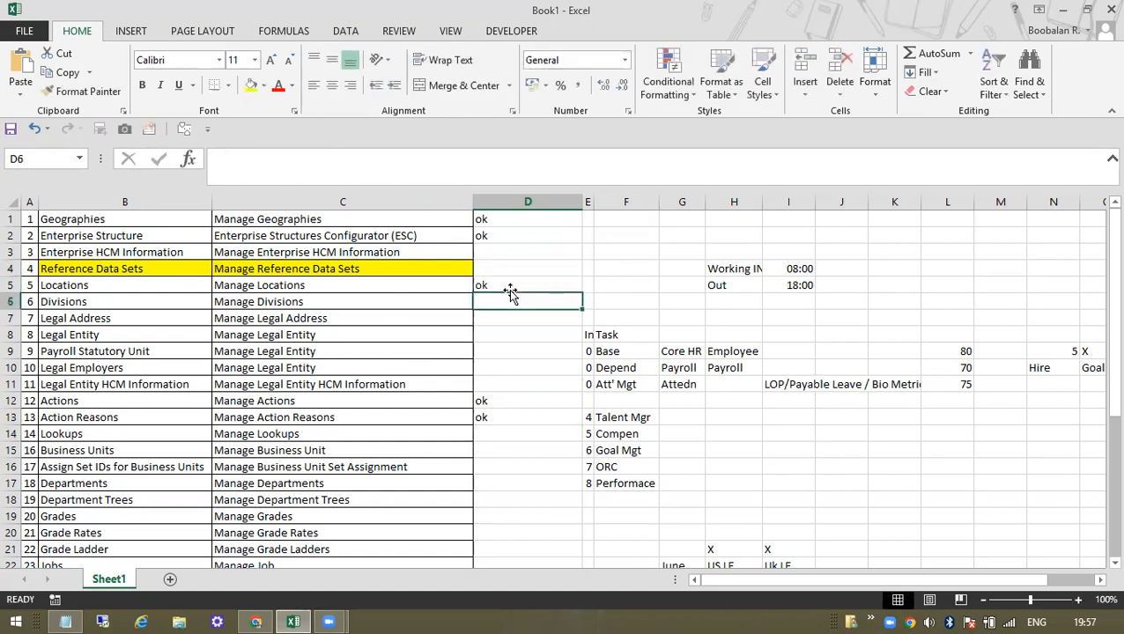
Set the status of the Grades row in D19 to "ok", correcting any mistyped character.
scroll(464, 388, down, 1)
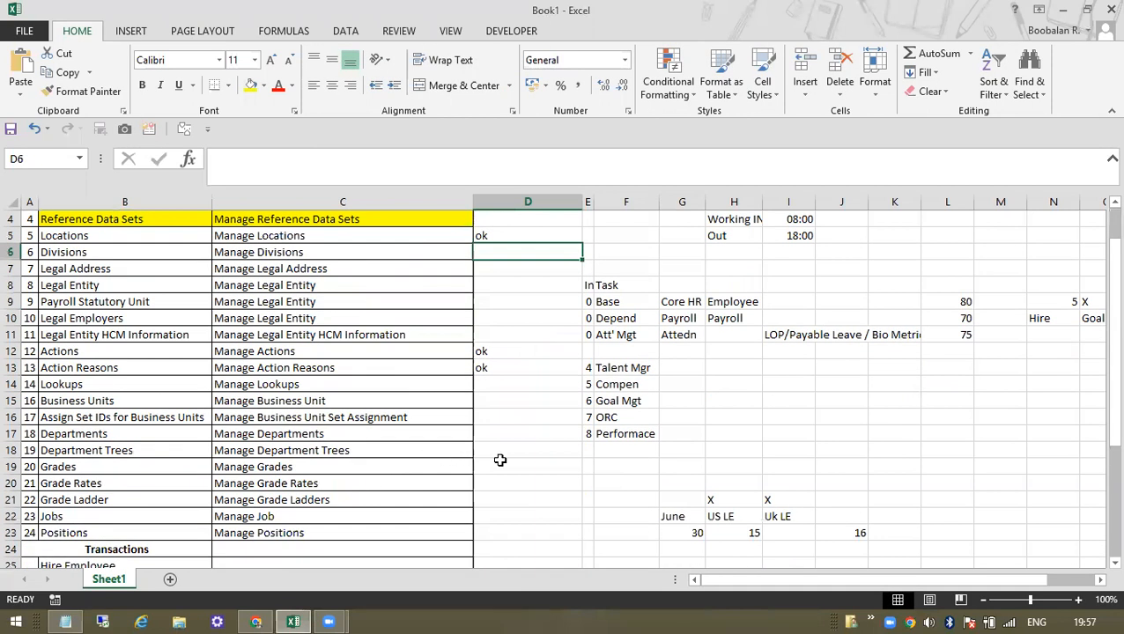
click(500, 460)
text(ok4)
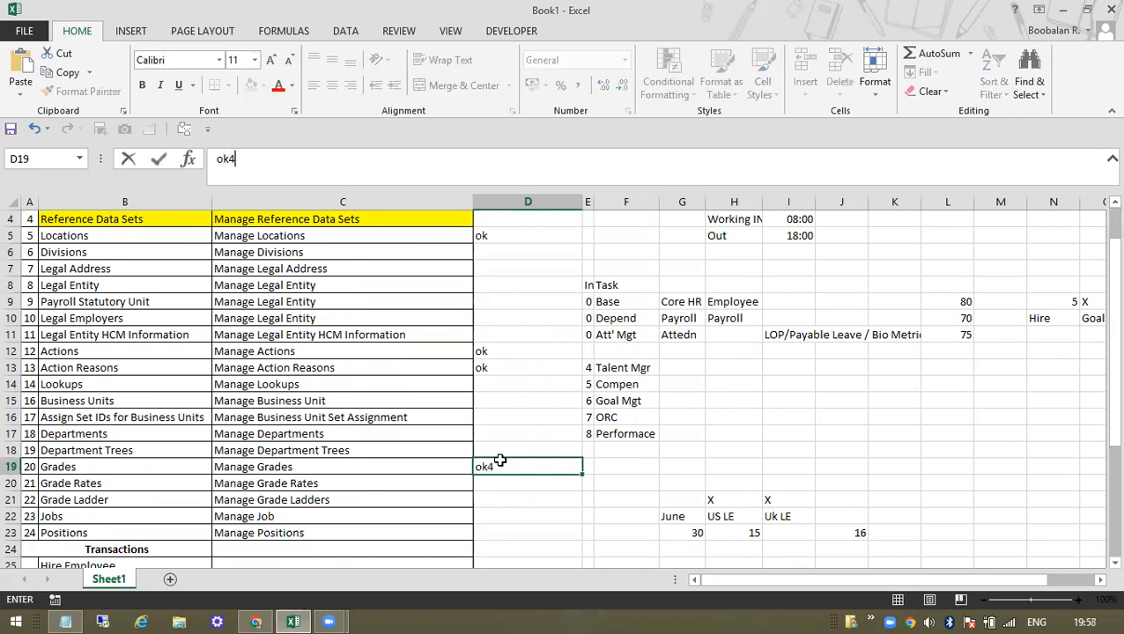
key(Return)
key(Up)
key(F2)
key(BackSpace)
key(Return)
Enter "ok" in D20 to D23 for Grade Rates, Grade Ladder, Jobs and Positions.
text(ok)
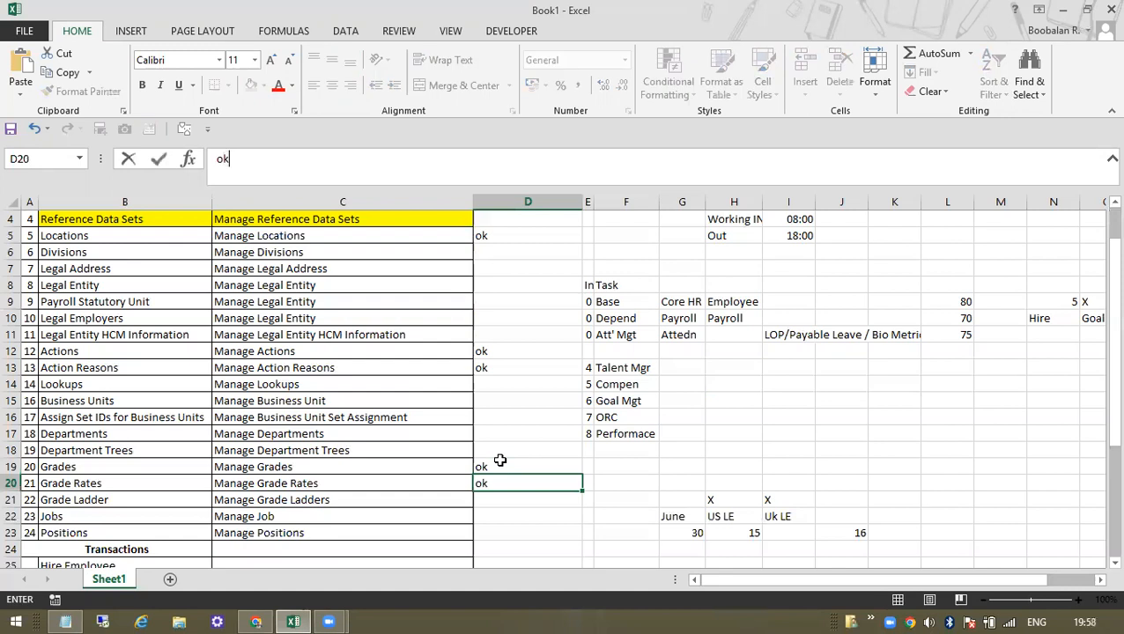
key(Return)
text(ok)
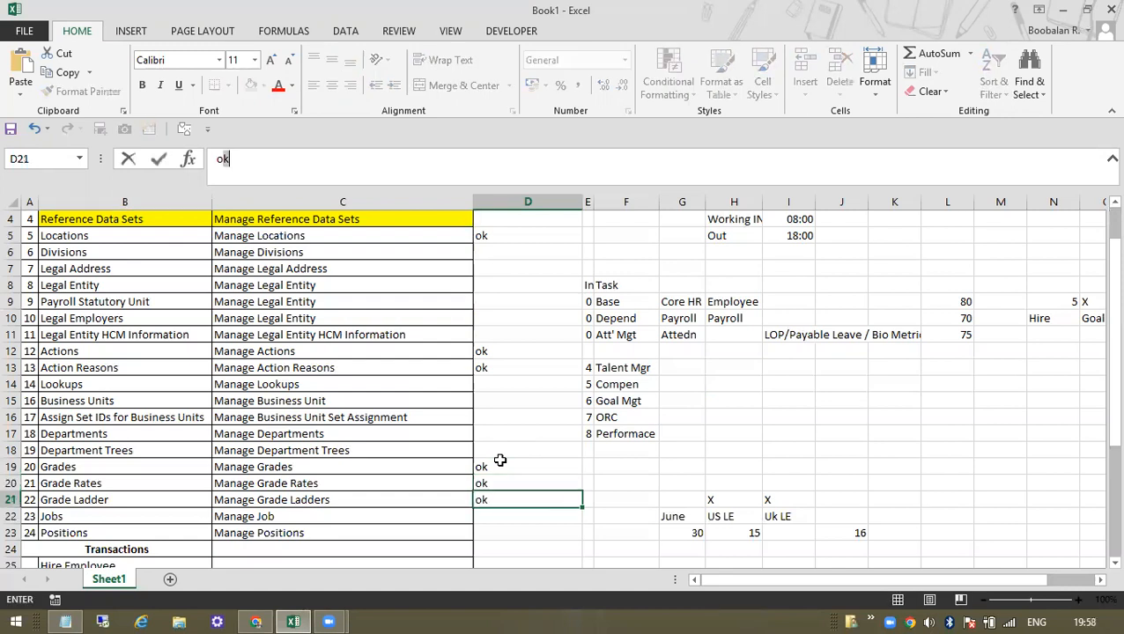
key(Return)
text(ok)
key(Return)
text(ok)
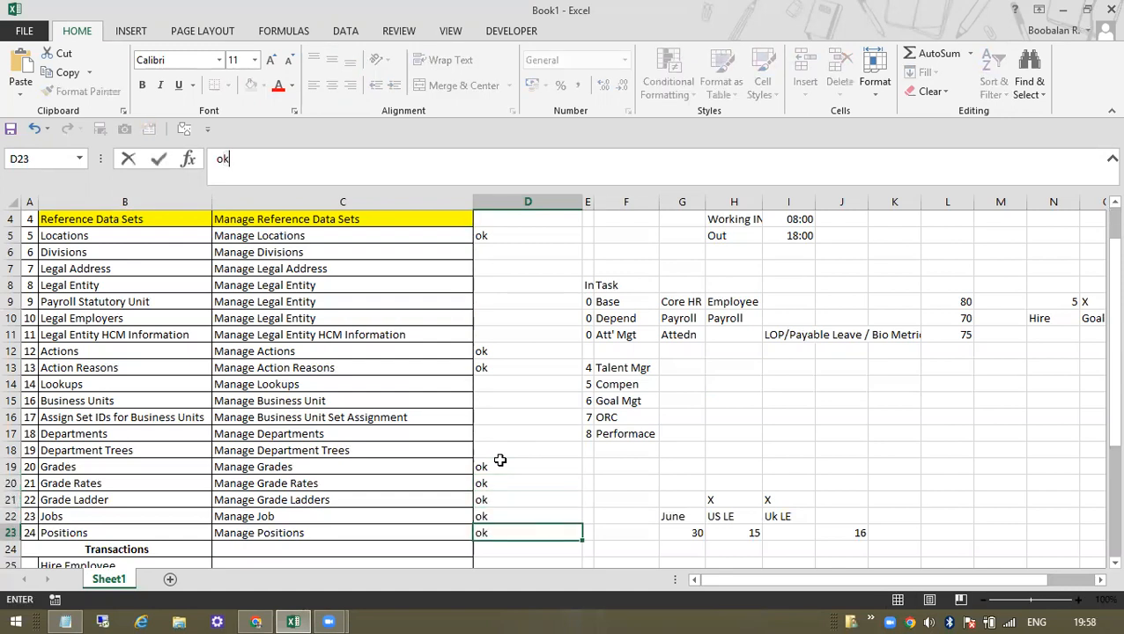
key(Return)
Enter "ok" in column D for Departments, Business Units and Assign Set IDs for Business Units.
click(499, 434)
text(ok)
key(Return)
click(493, 399)
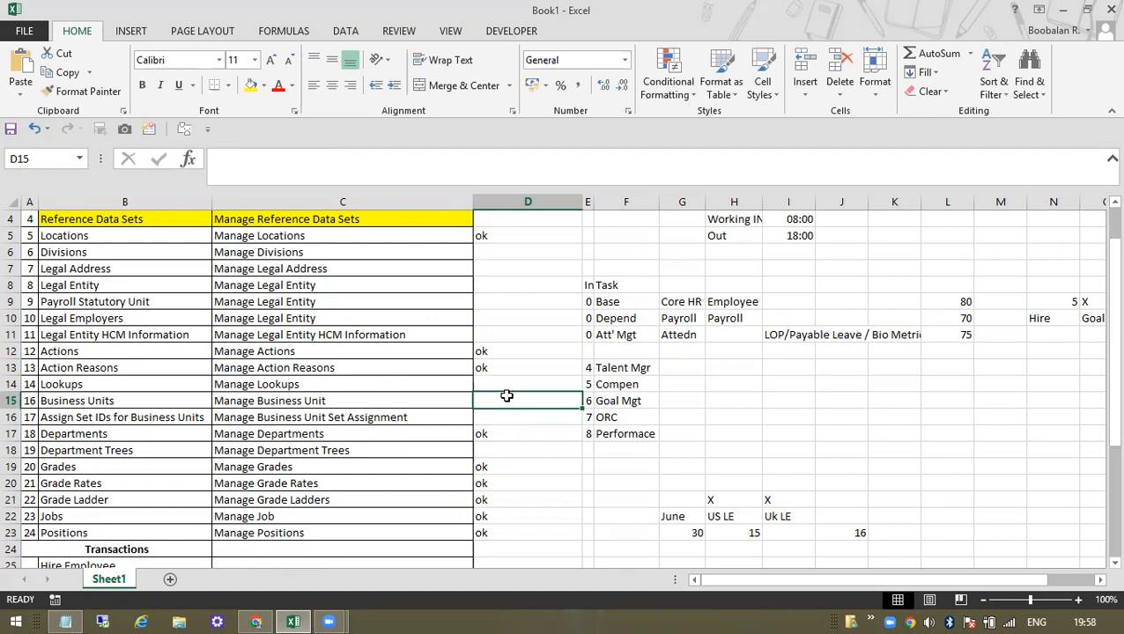
text(ok)
key(Return)
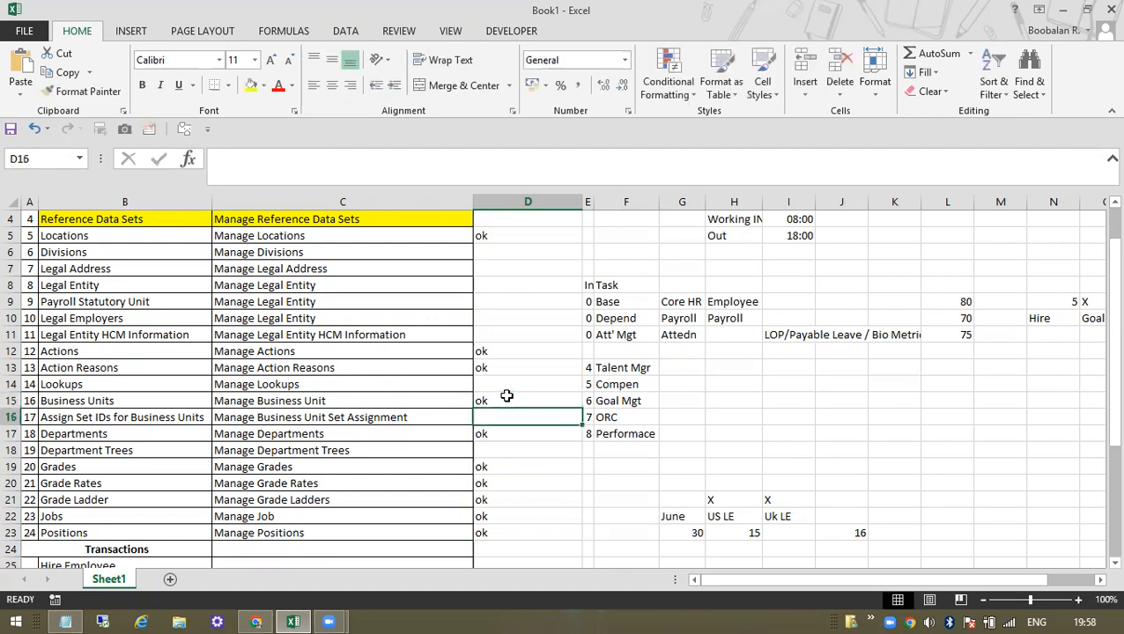
text(ok)
key(Return)
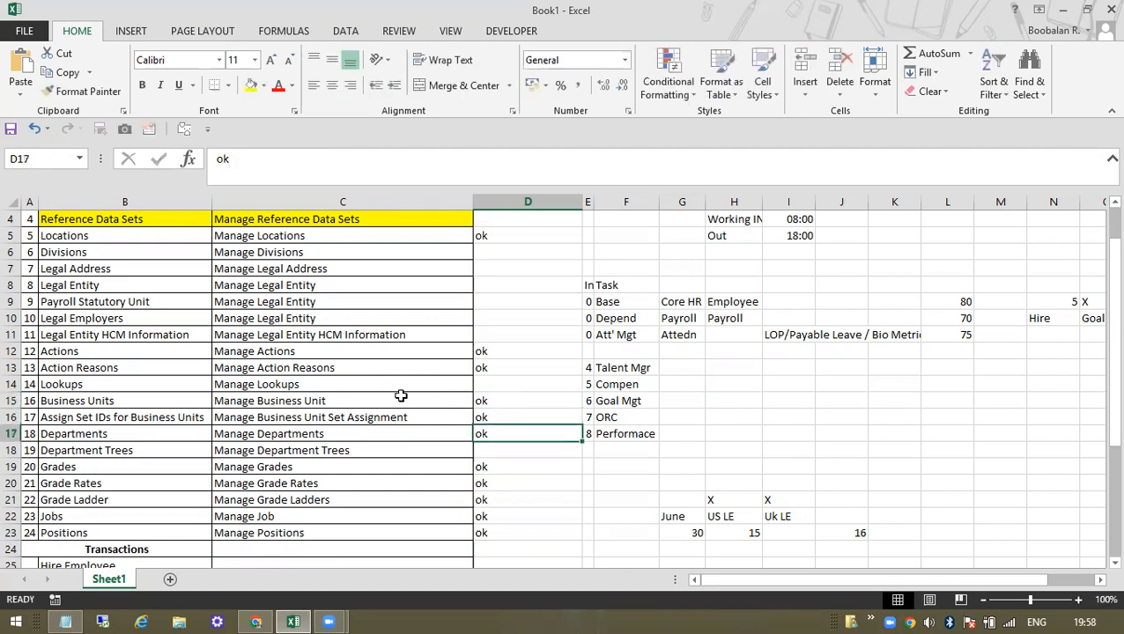
Set the status of the Lookups row in D14 to "Today".
click(326, 384)
click(478, 370)
click(483, 388)
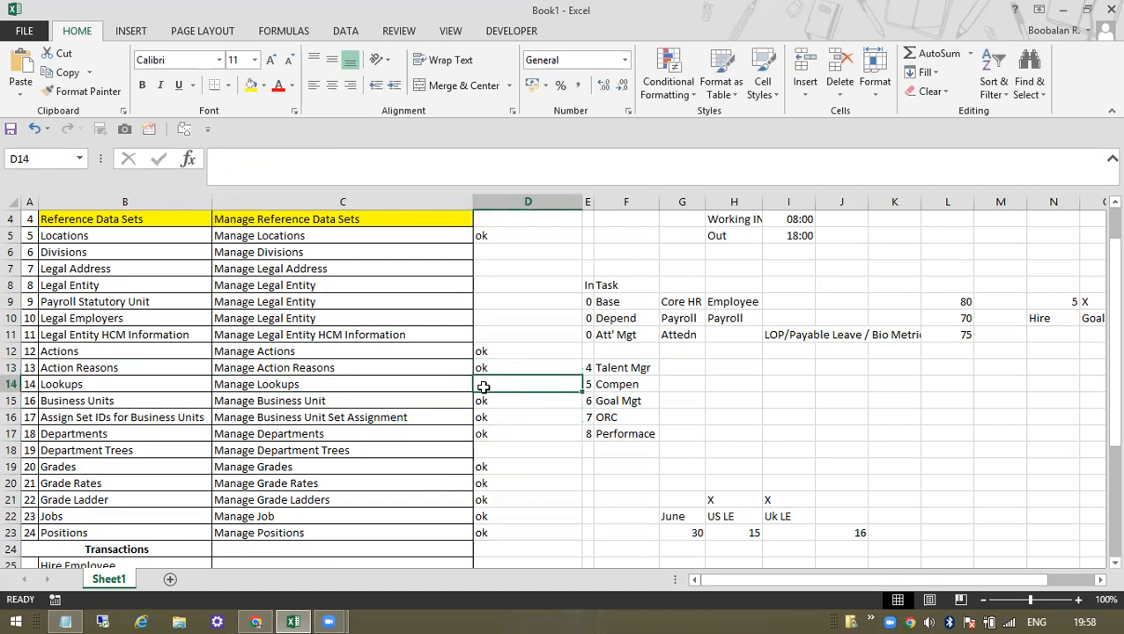
text(Today)
key(Return)
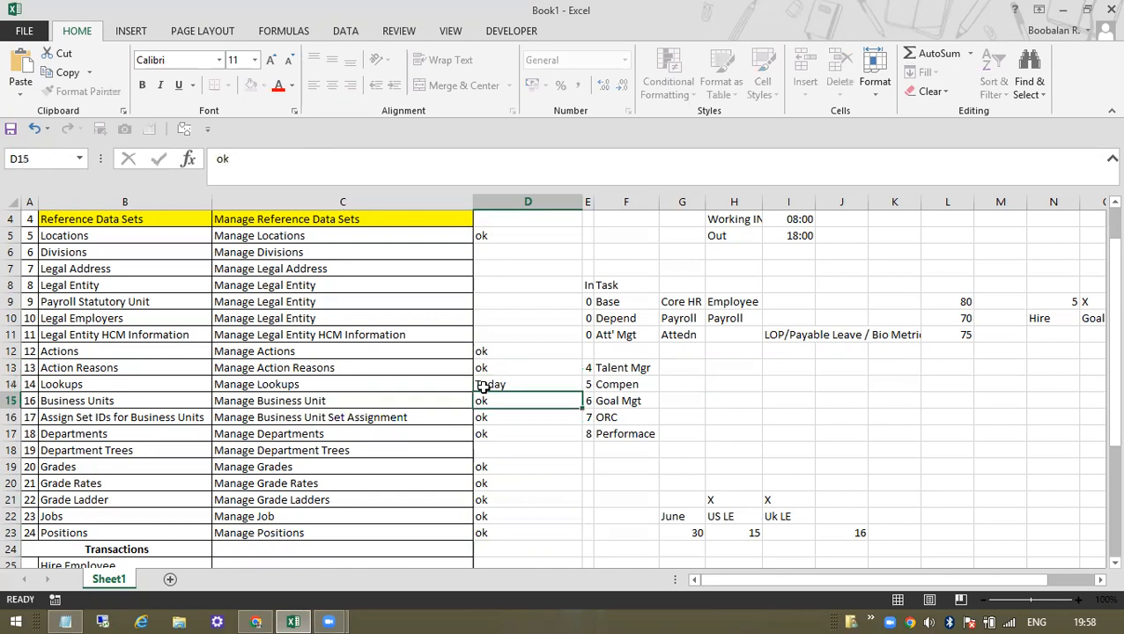
Set the status of the Legal Address row in D7 to "Today".
click(410, 333)
scroll(409, 330, up, 1)
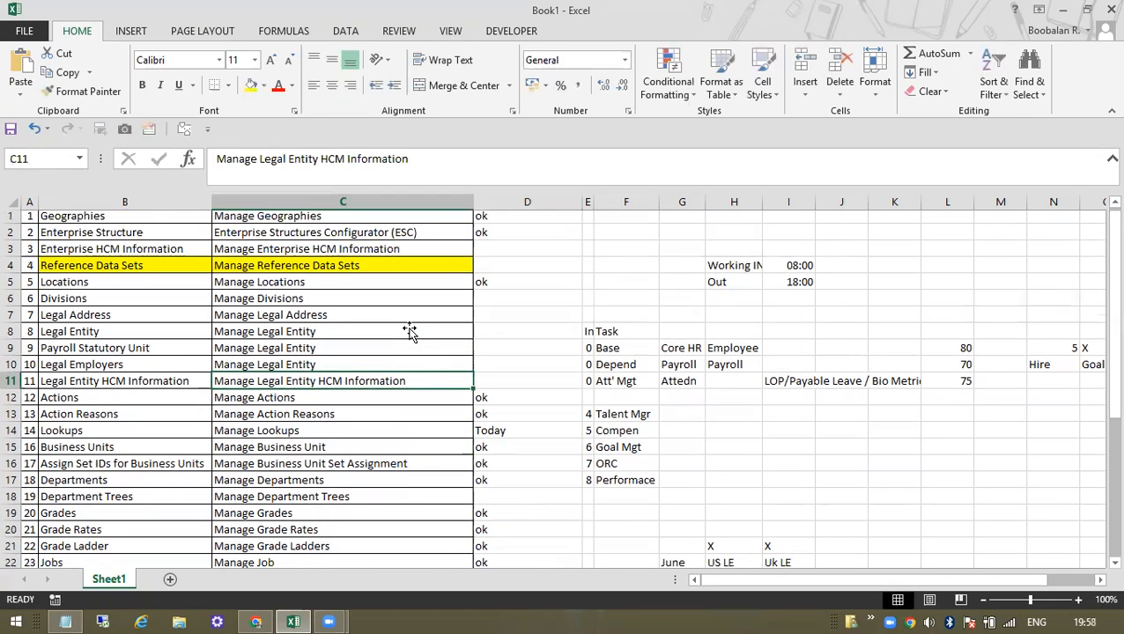
click(513, 320)
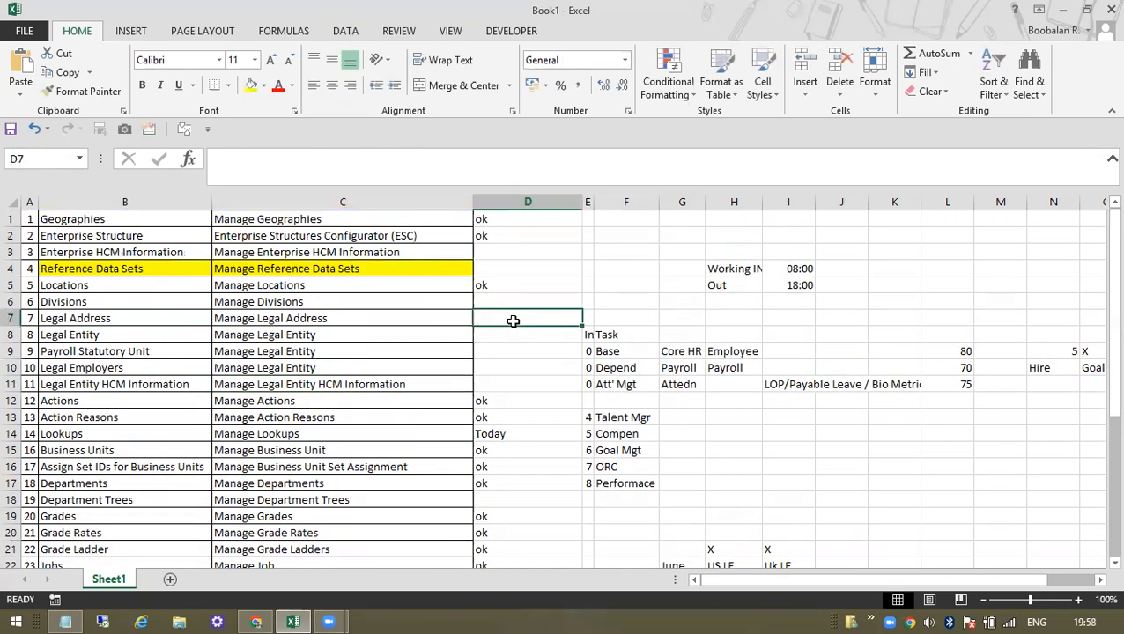
text(Today)
key(Return)
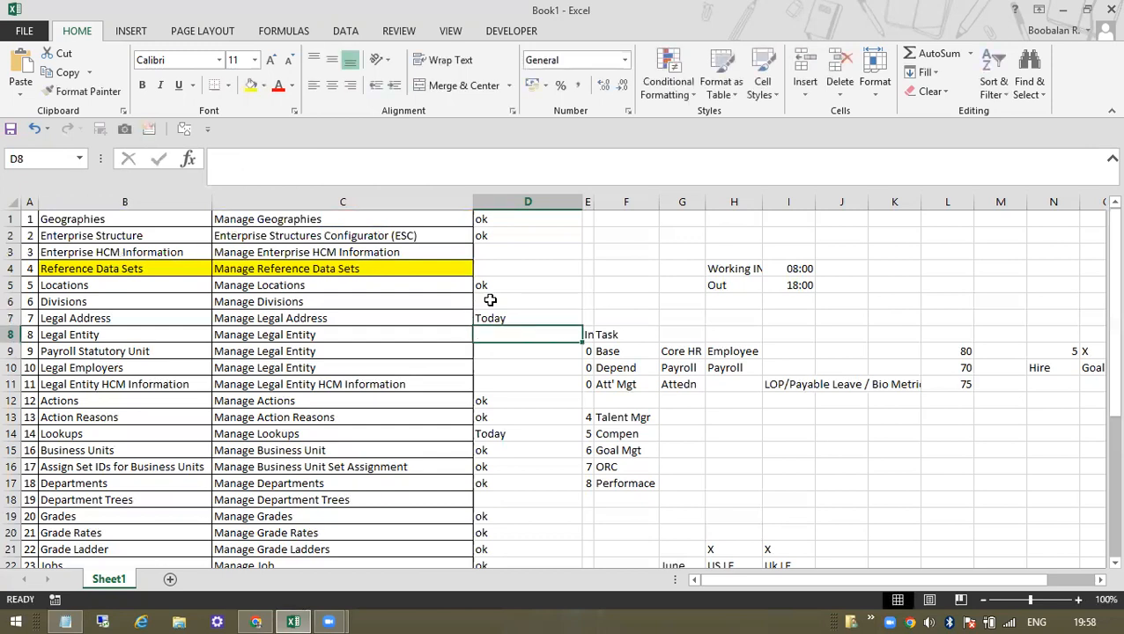
Examine the Enterprise Structures Configurator, Manage Locations and Manage Divisions task rows.
drag(308, 283, 319, 222)
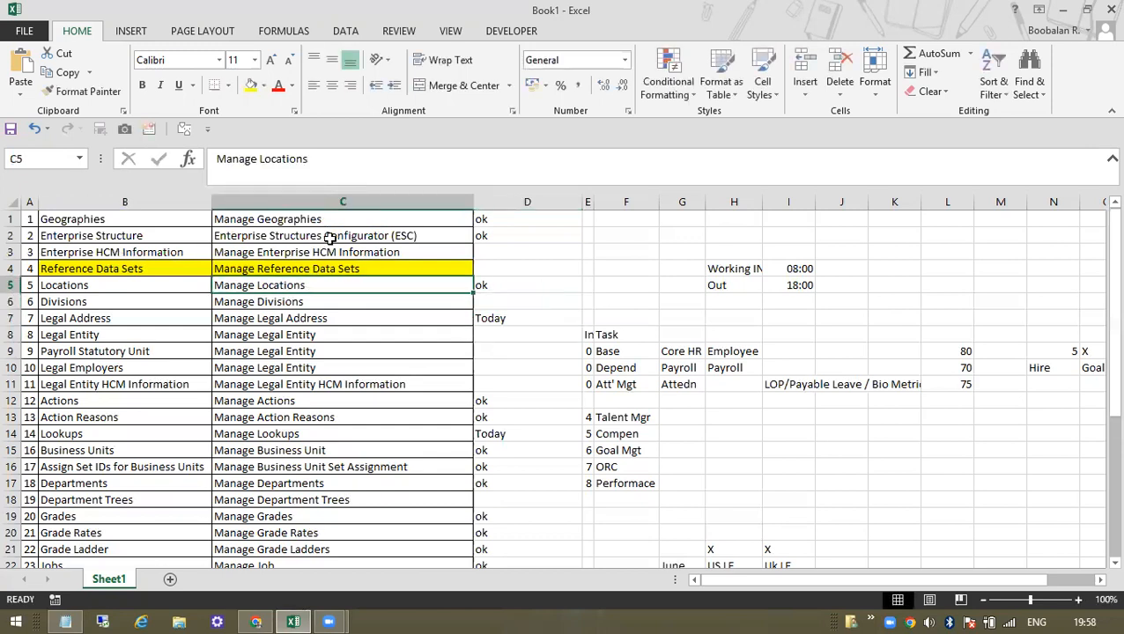
click(319, 231)
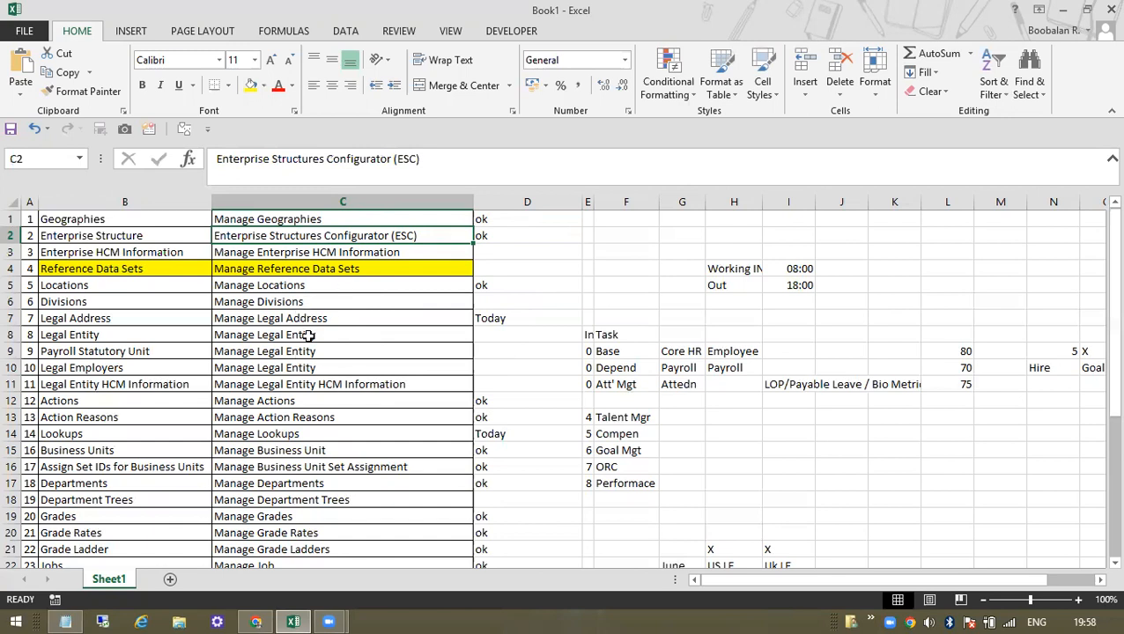
click(316, 290)
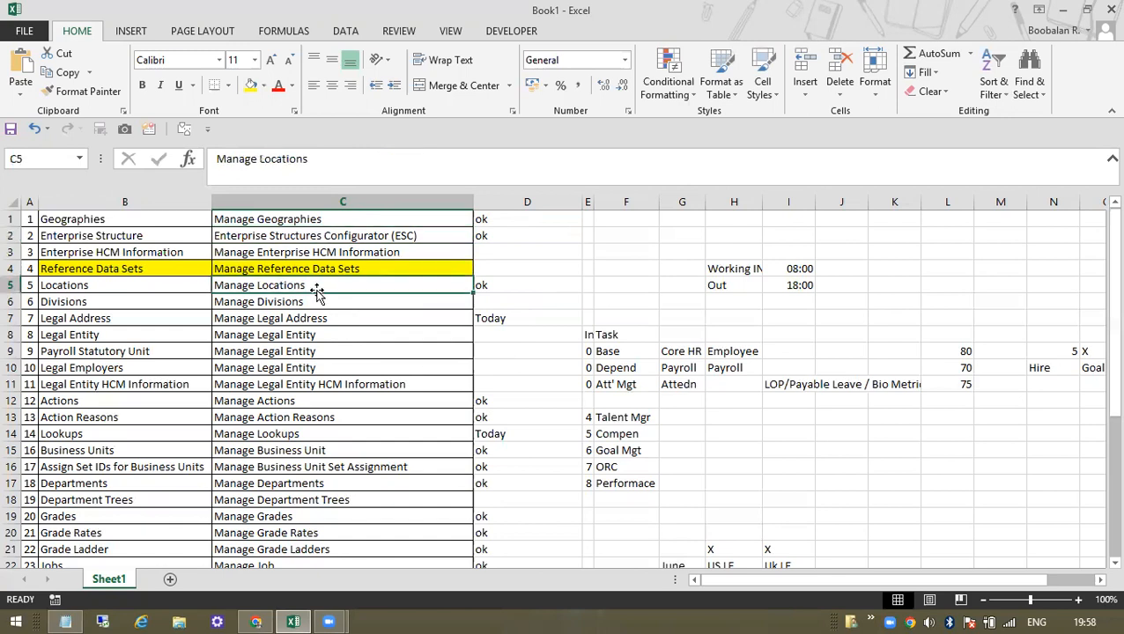
click(311, 303)
click(322, 287)
click(330, 297)
click(498, 303)
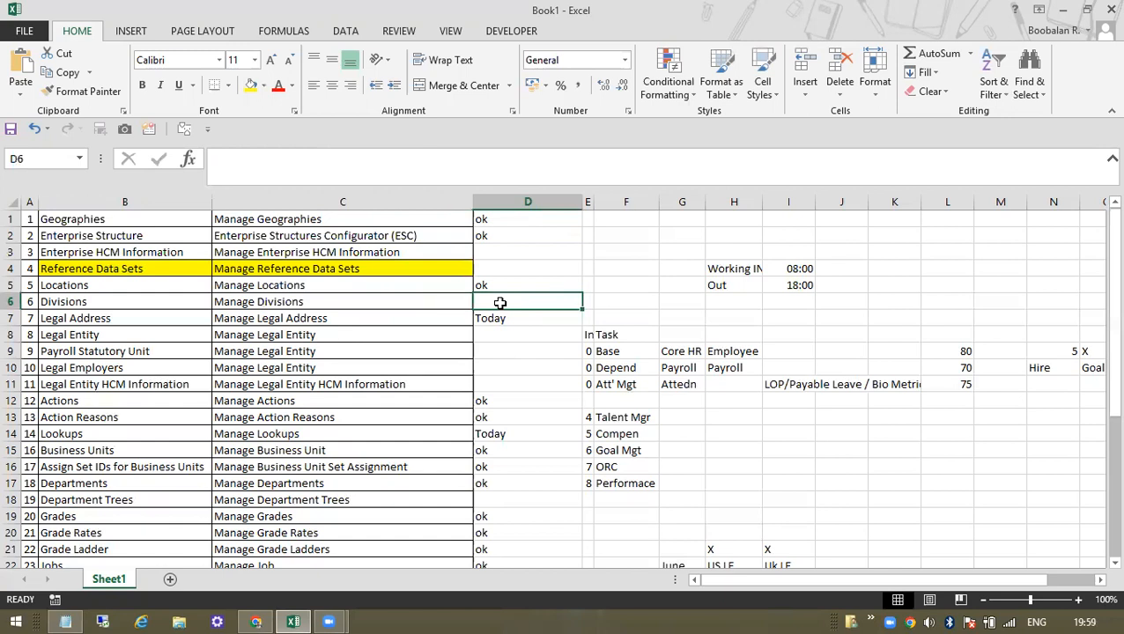
click(427, 239)
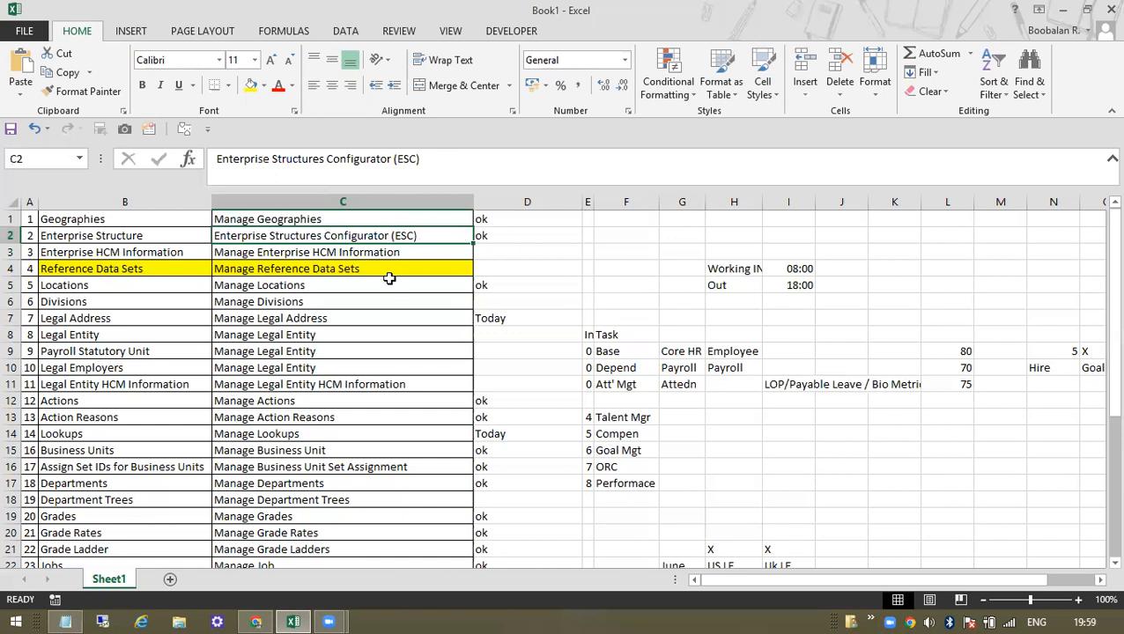
click(377, 310)
click(361, 300)
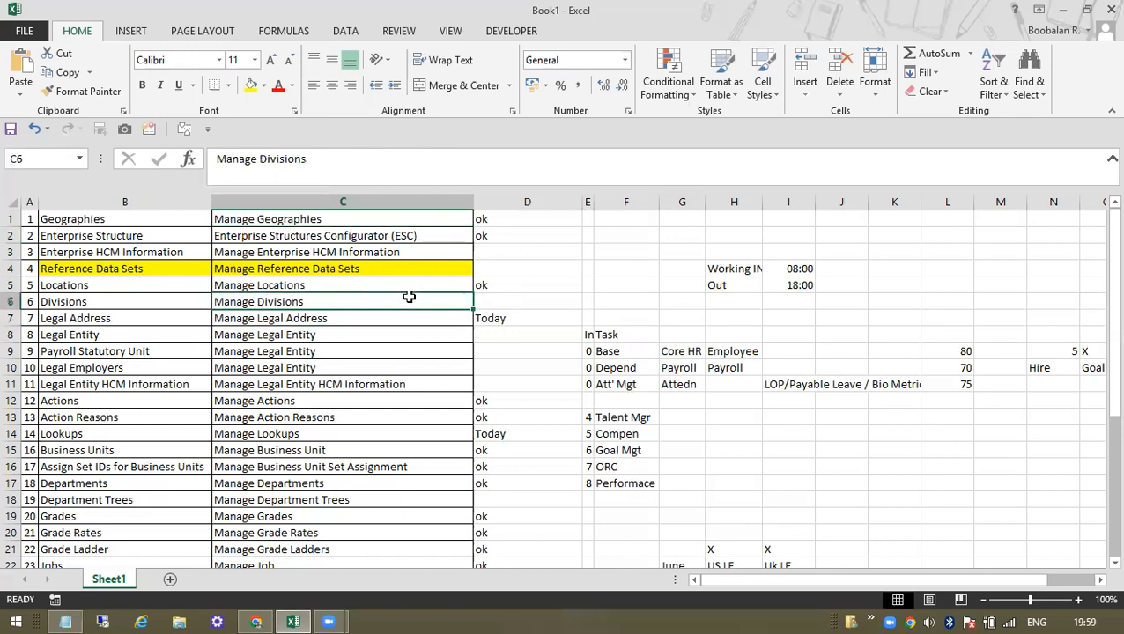
Enter "ok" in column D for Divisions, Legal Entity, Payroll Statutory Unit and Legal Employers.
click(508, 302)
text(ok)
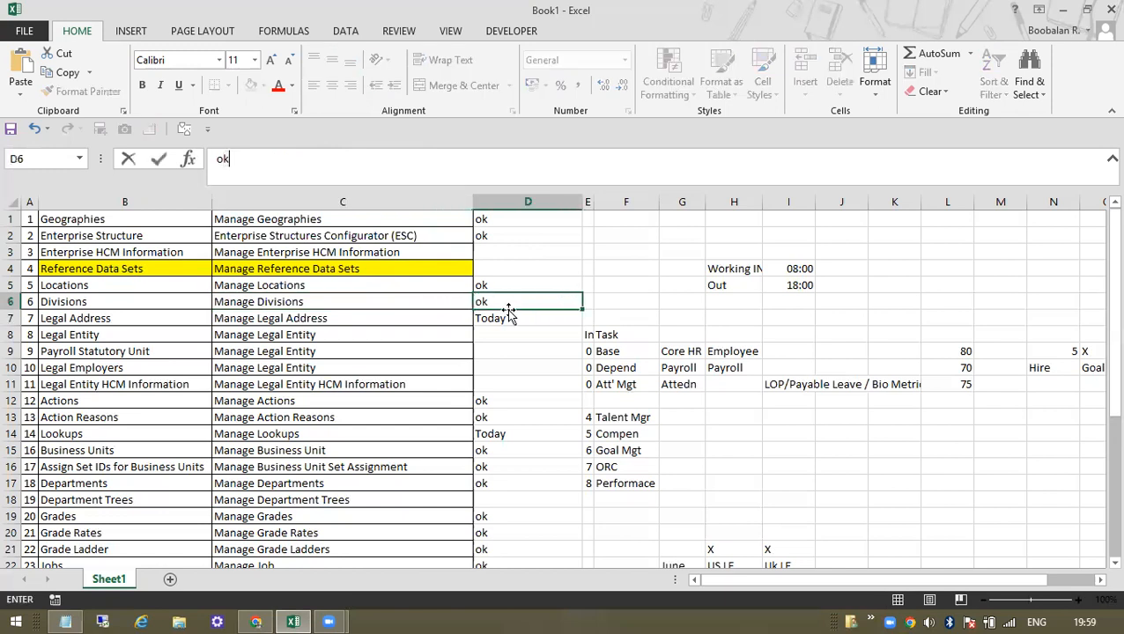
key(Return)
key(Return)
text(ok)
key(Return)
text(ok)
key(Return)
text(ok)
key(Return)
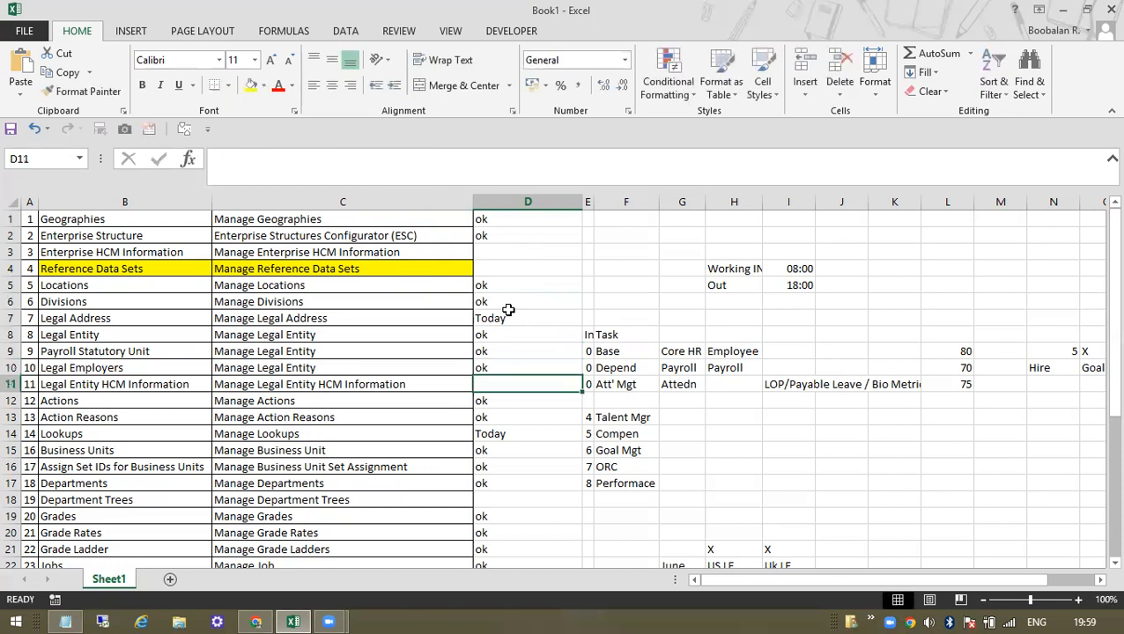
Set the status of the Legal Entity HCM Information row in D11 to "Today".
text(ok)
key(Escape)
click(377, 385)
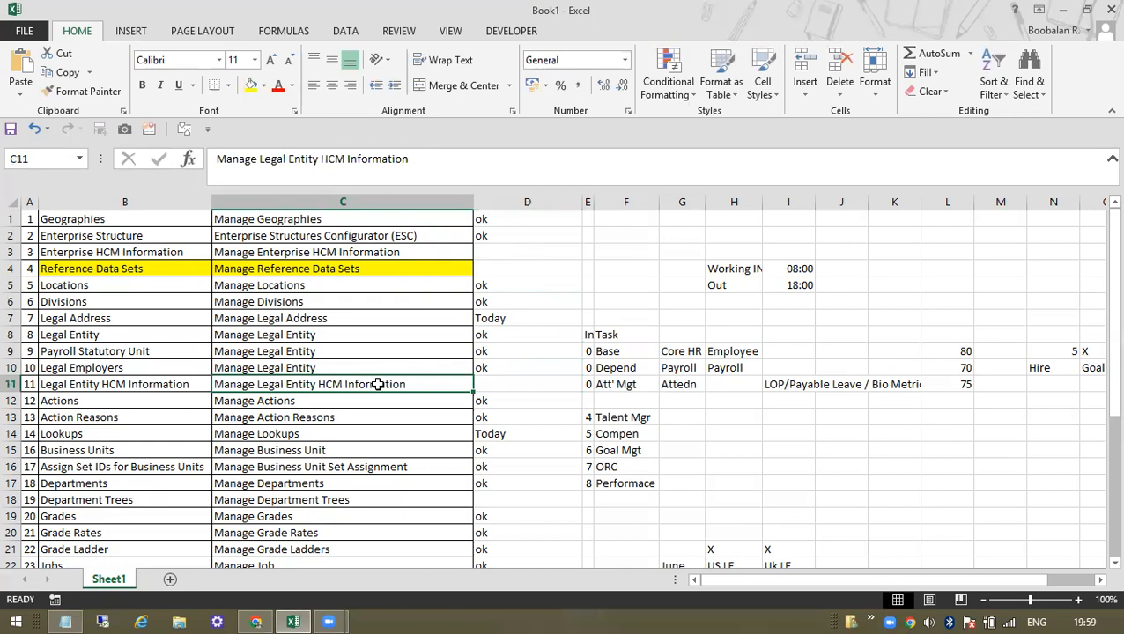
click(500, 384)
text(Today)
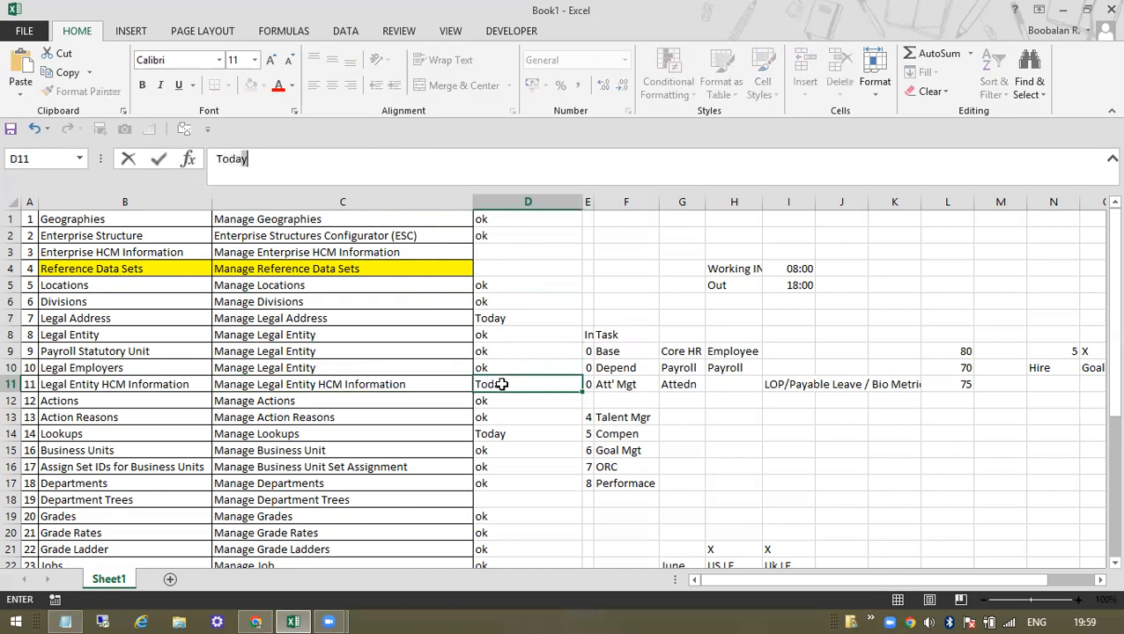
key(Return)
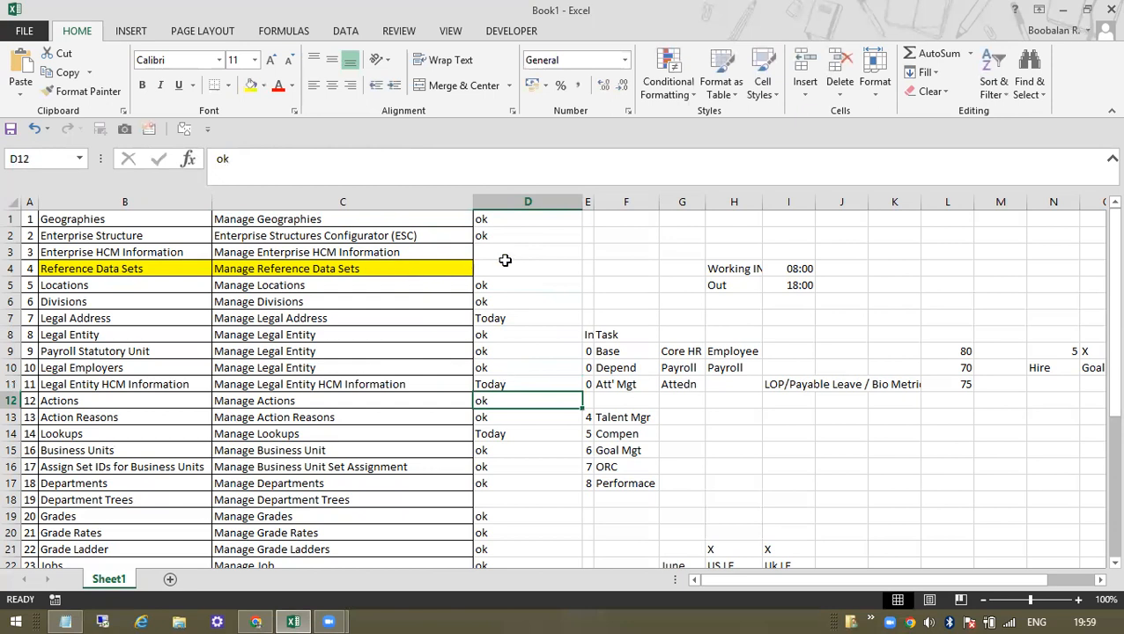
Set the status of the Reference Data Sets row in D4 to "ok" and the Enterprise HCM Information row in D3 to "Today".
click(506, 266)
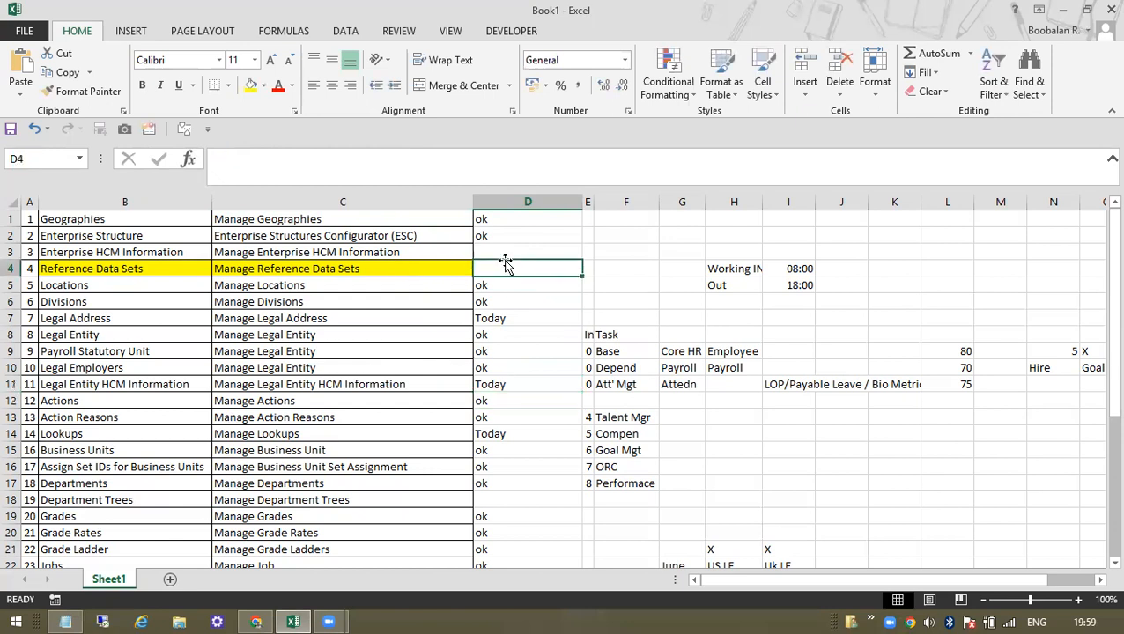
text(ok)
key(Return)
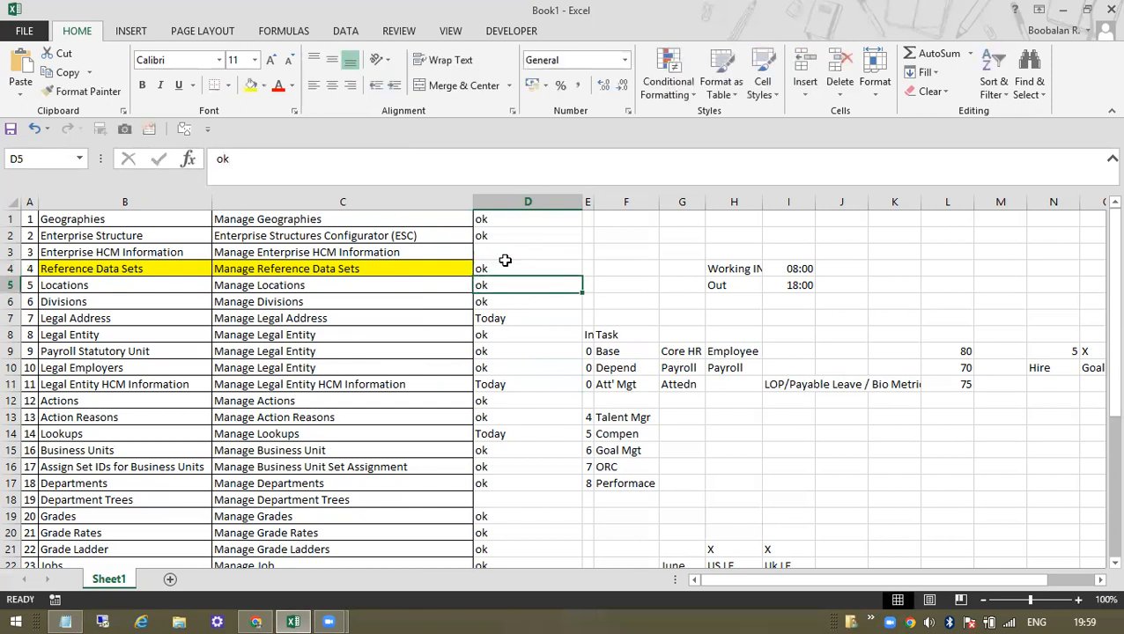
key(Up)
key(Up)
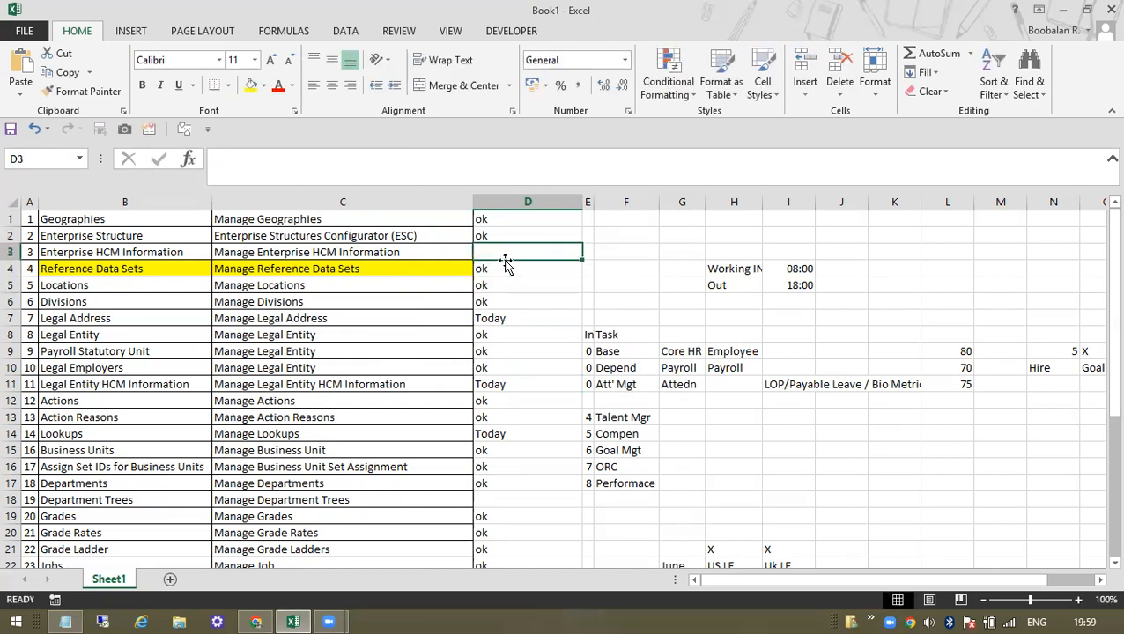
text(Today)
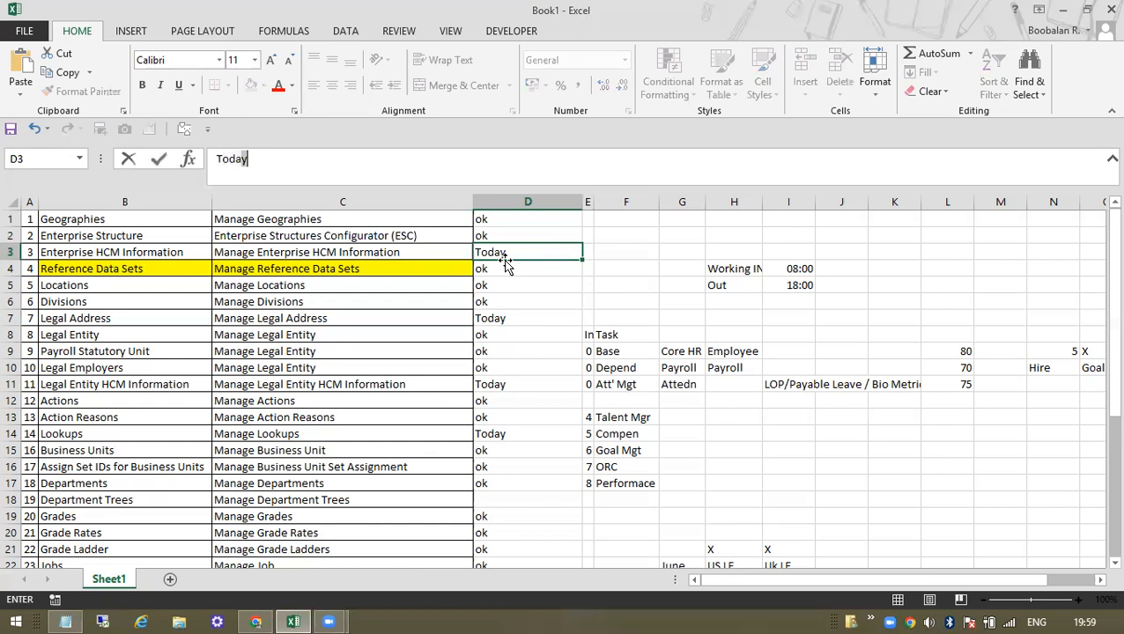
key(Return)
click(512, 385)
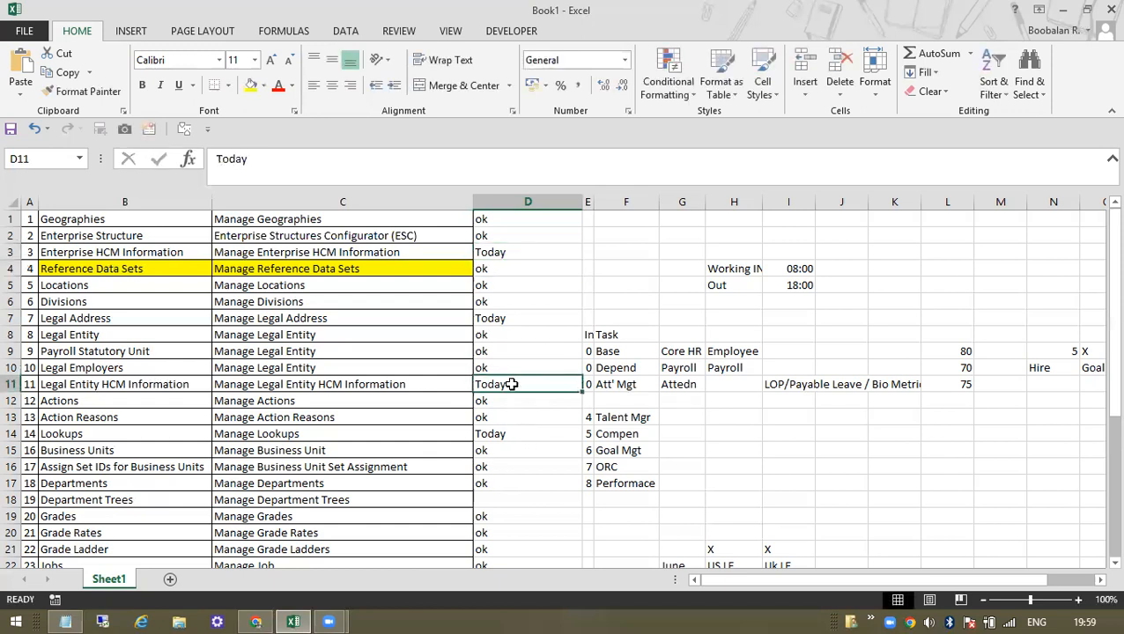
click(491, 253)
click(512, 381)
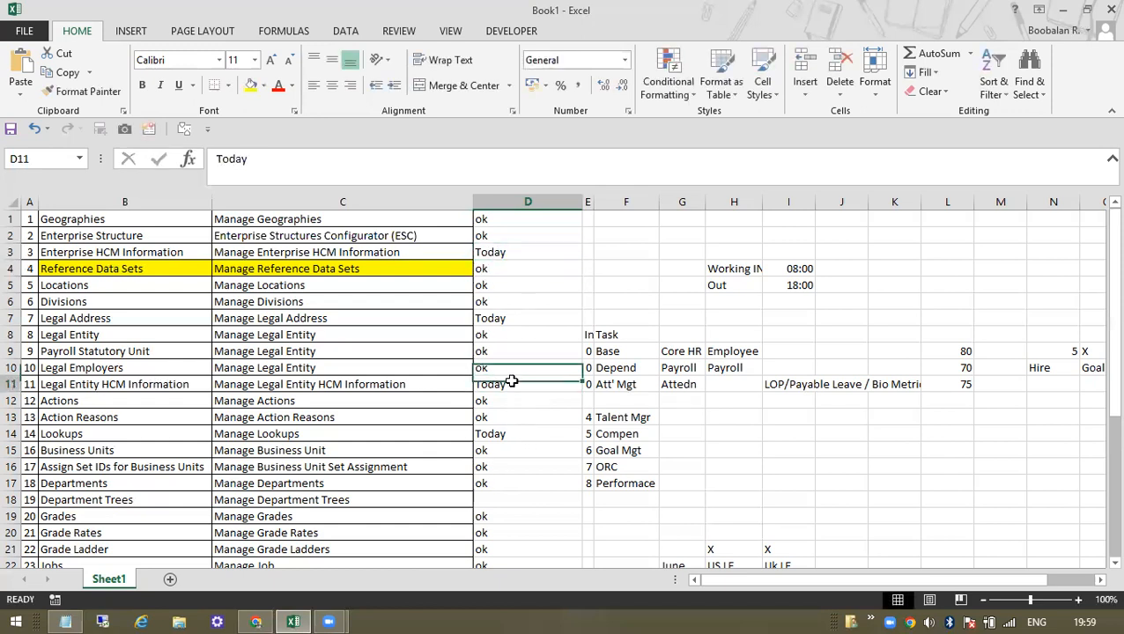
click(514, 251)
Switch to Oracle in Chrome, close the open person record, return to the home page and open Setup and Maintenance.
click(255, 621)
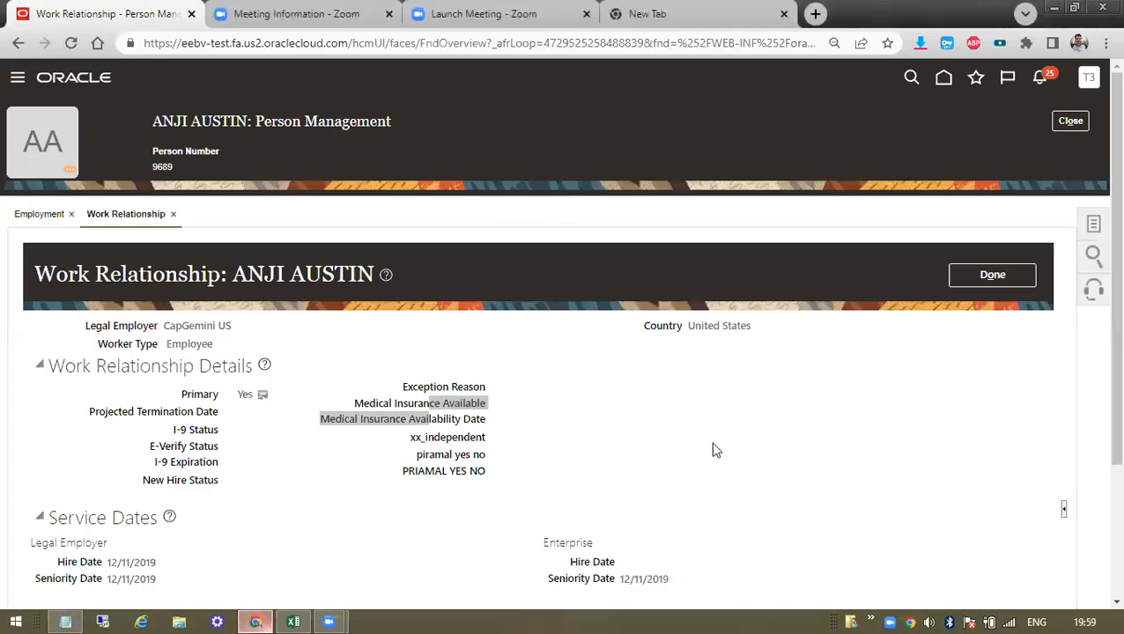
click(1072, 122)
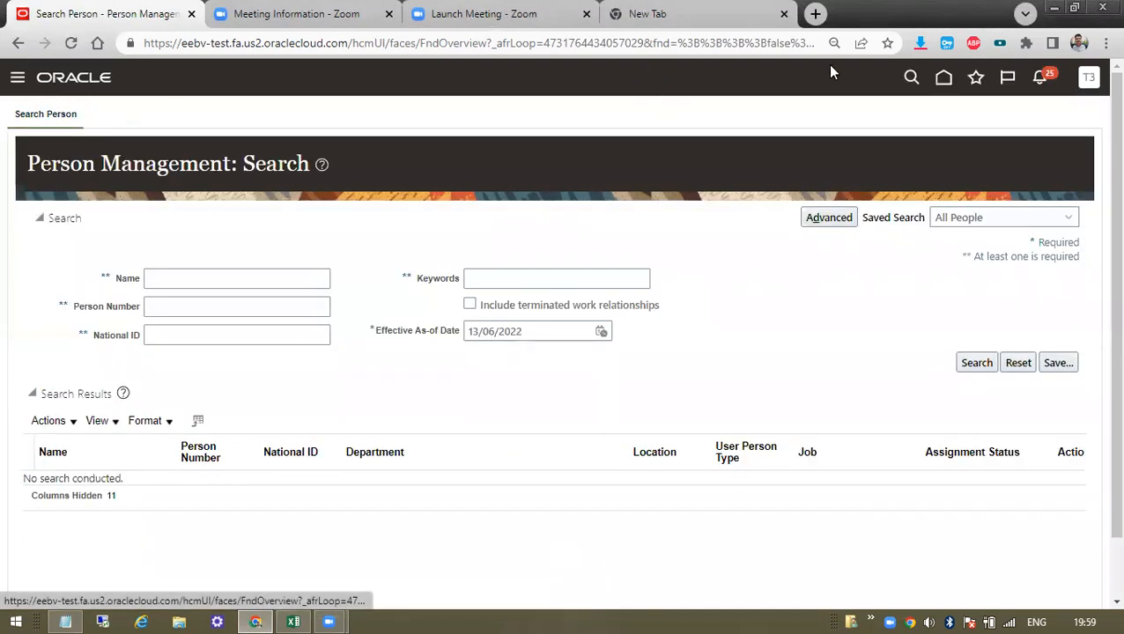
click(940, 82)
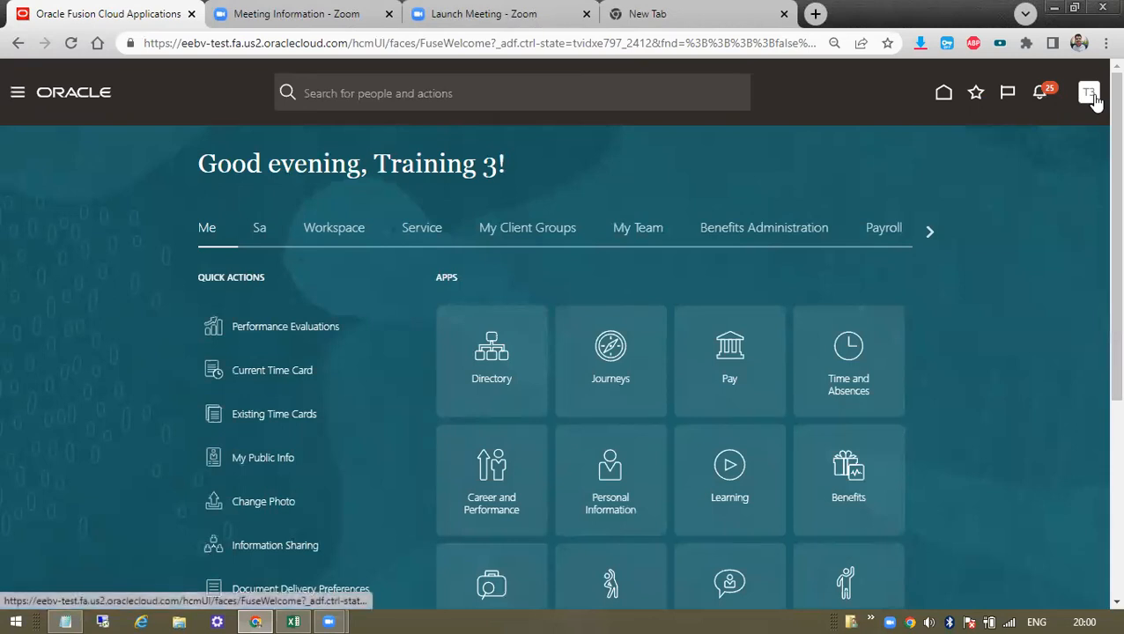
click(1093, 97)
click(862, 318)
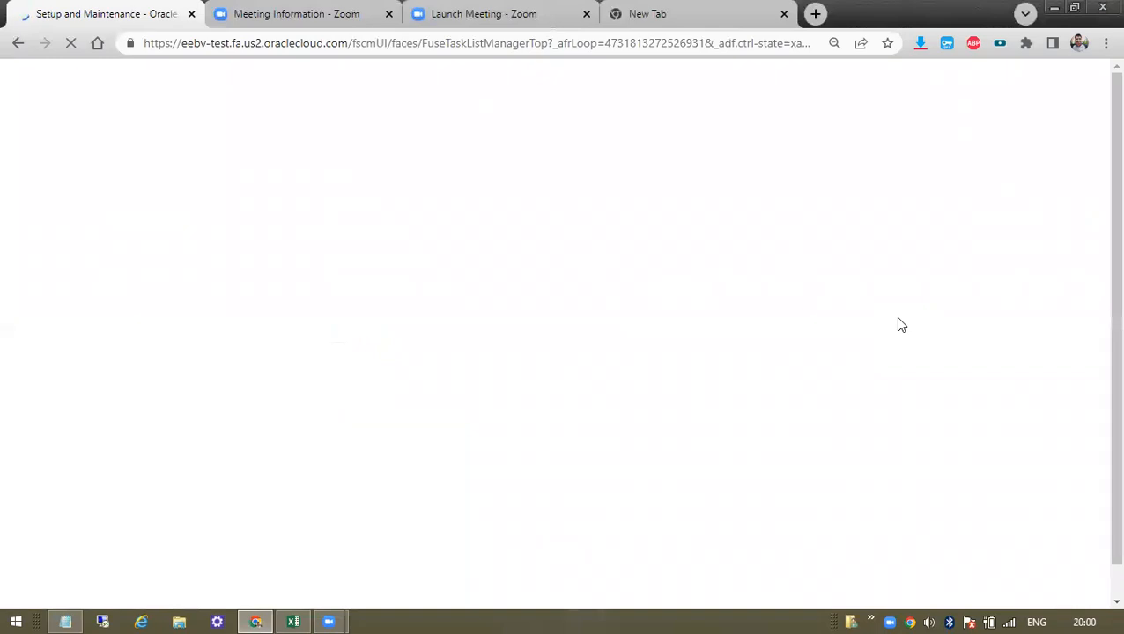
Search the setup tasks for "Manage Legal".
click(517, 175)
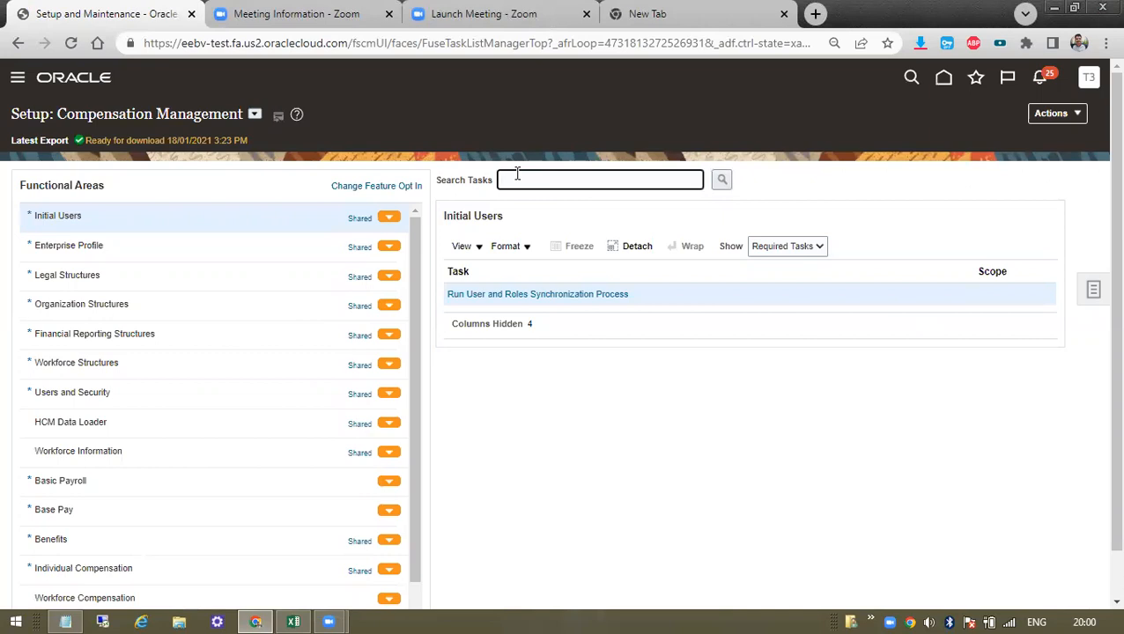
text(Ma)
text(na)
text(ge)
text( Leg)
text(ega)
text(l)
click(722, 180)
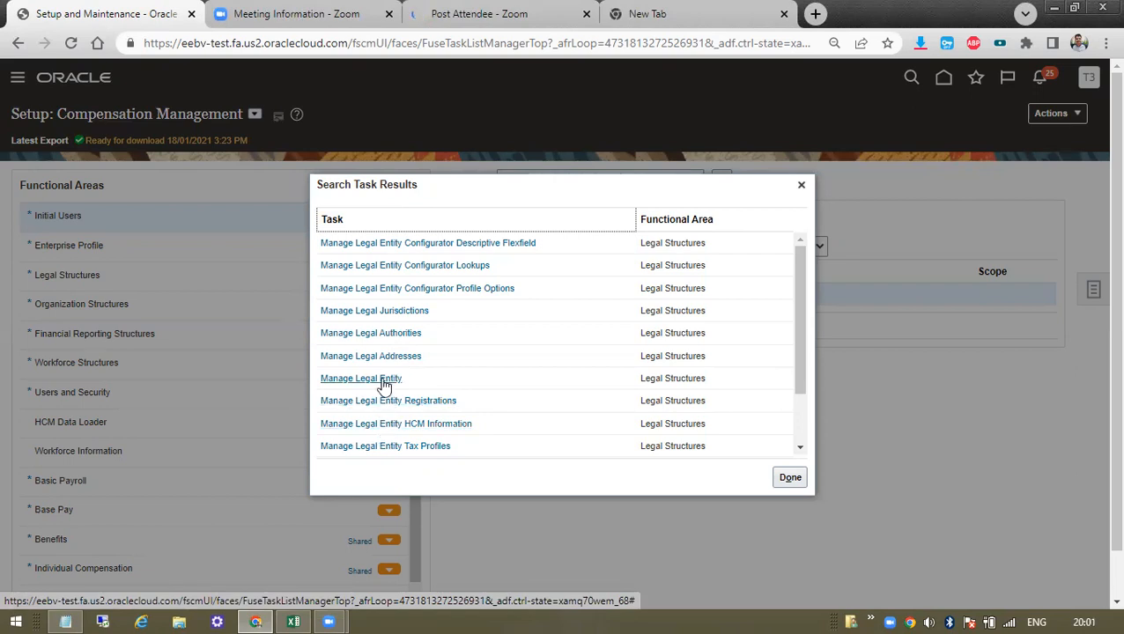
Switch to Notepad and replace all existing notes with a first line reading "Enterprise".
click(65, 622)
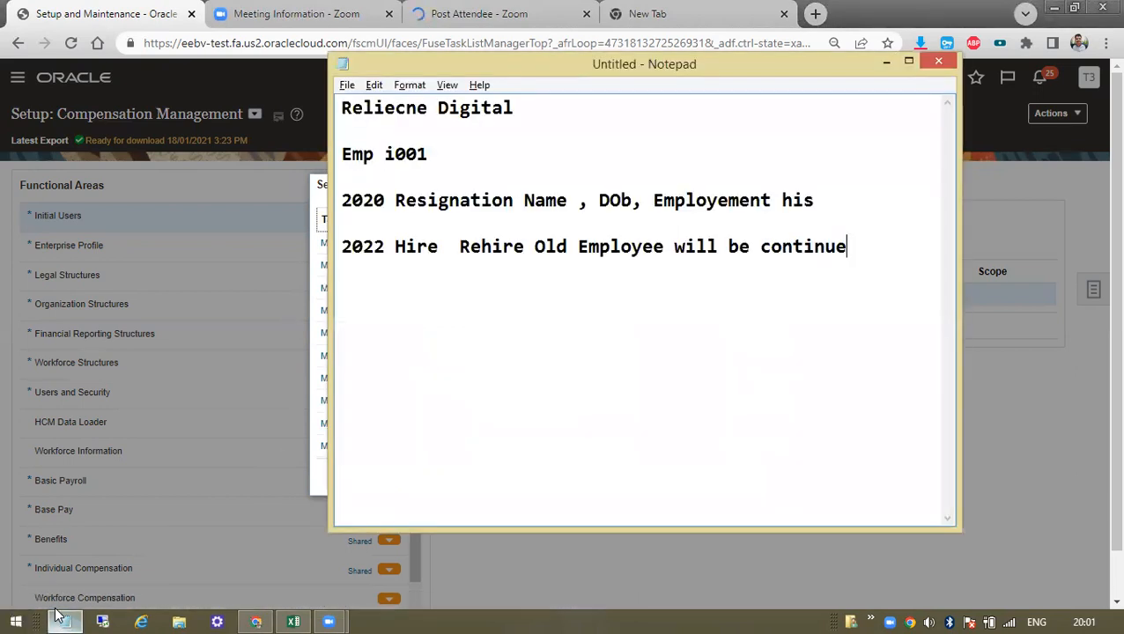
key(ctrl+a)
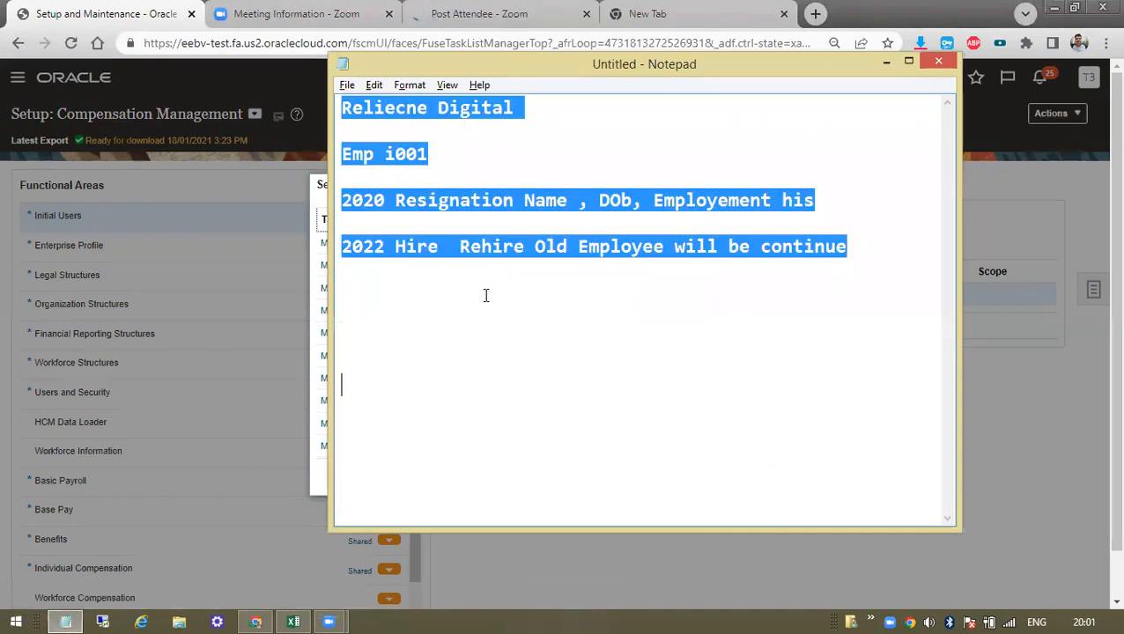
key(BackSpace)
text(Ent)
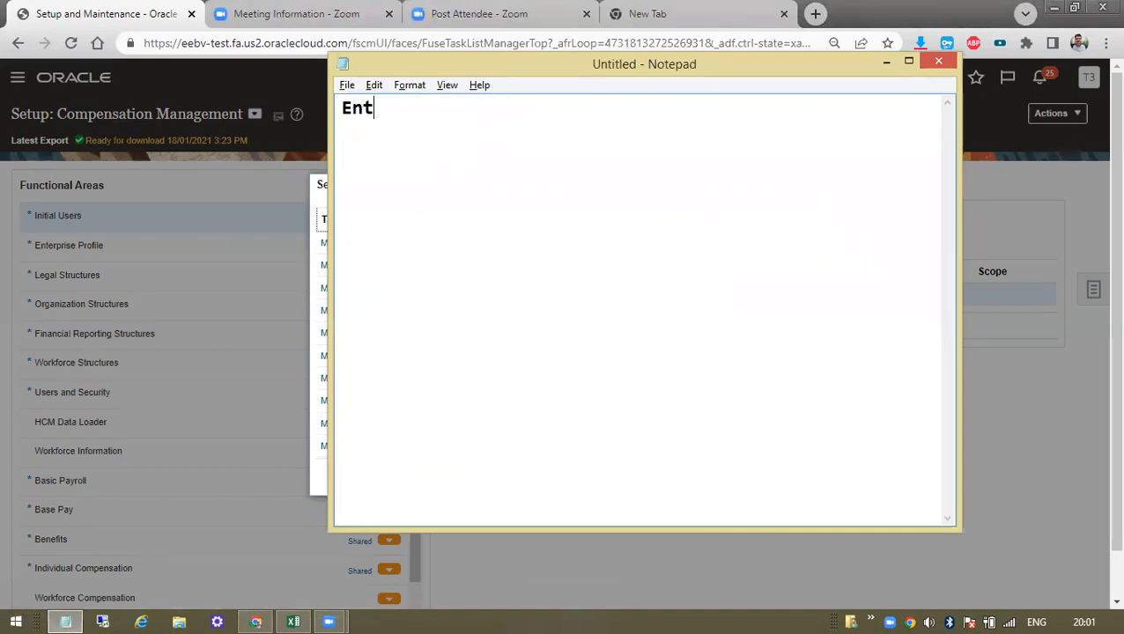
text(erpise)
key(BackSpace)
key(BackSpace)
key(BackSpace)
text(rise)
key(Return)
Add the lines "LE _ Company Tata Communication" and "BU _" below the Enterprise line in the notes.
text(LE)
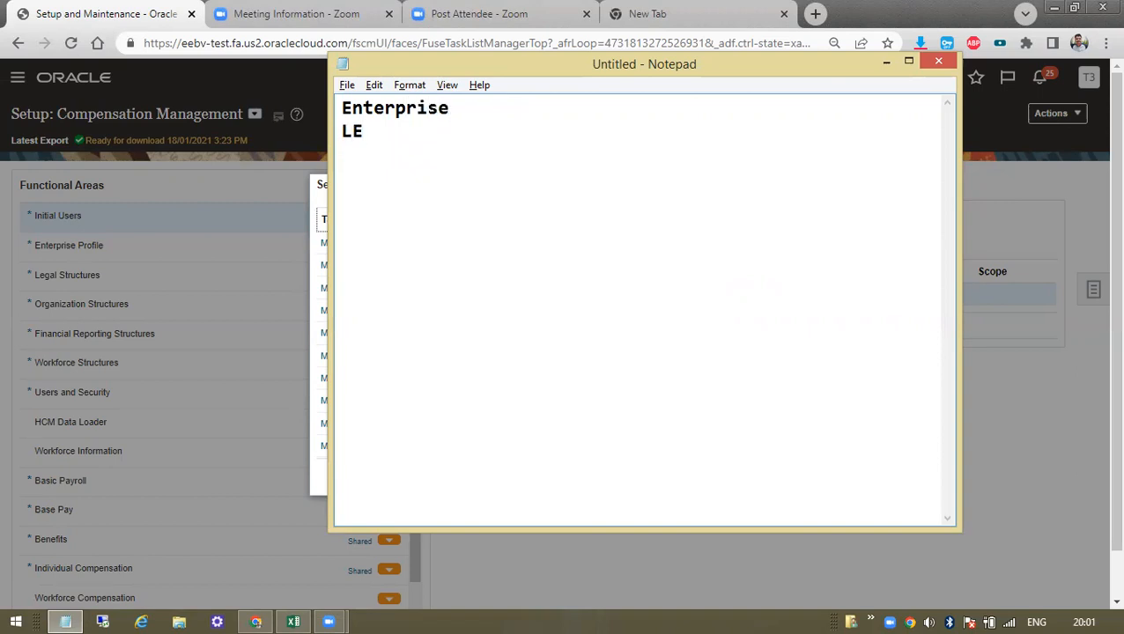
text( _ Company Rele)
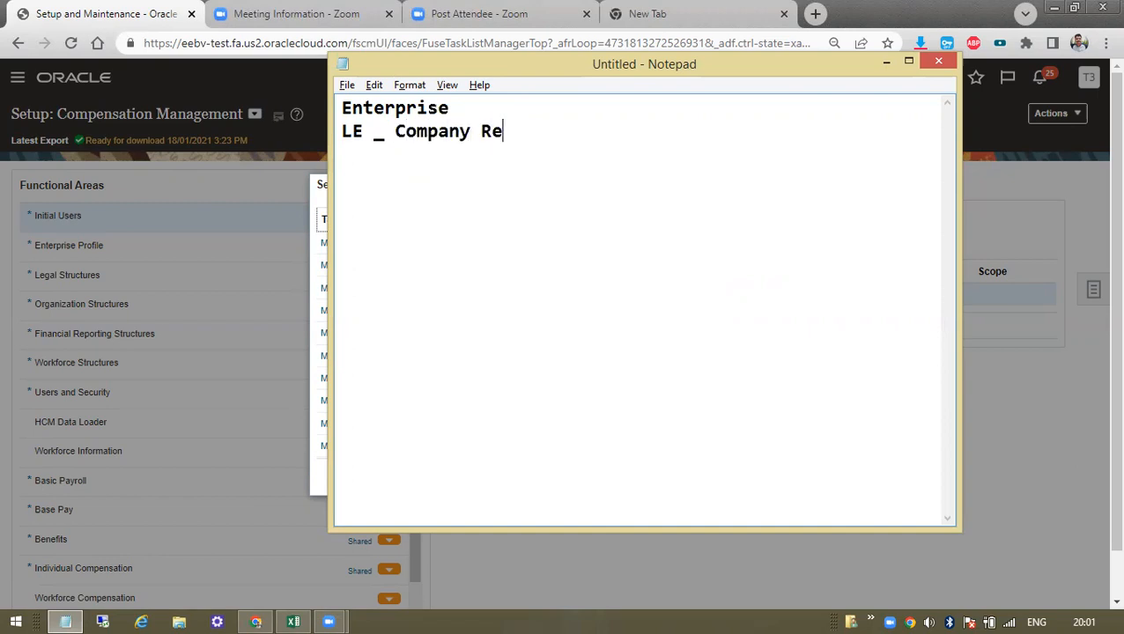
key(BackSpace)
text(icen)
key(BackSpace)
key(BackSpace)
key(BackSpace)
key(BackSpace)
key(BackSpace)
key(BackSpace)
key(BackSpace)
text(Tata Co)
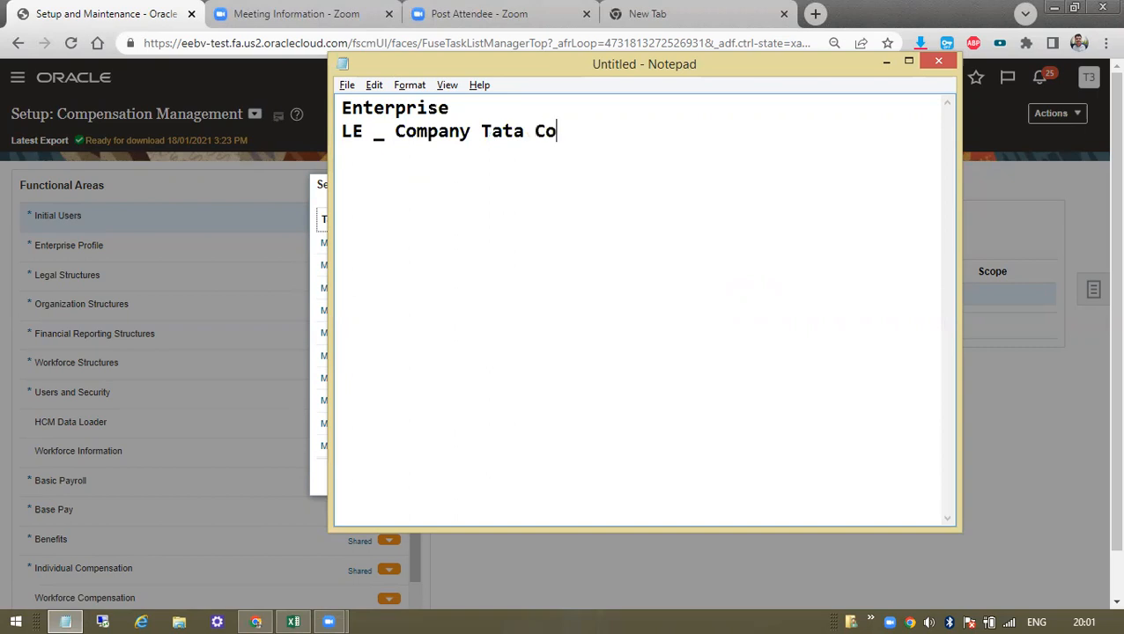
text(mmunication)
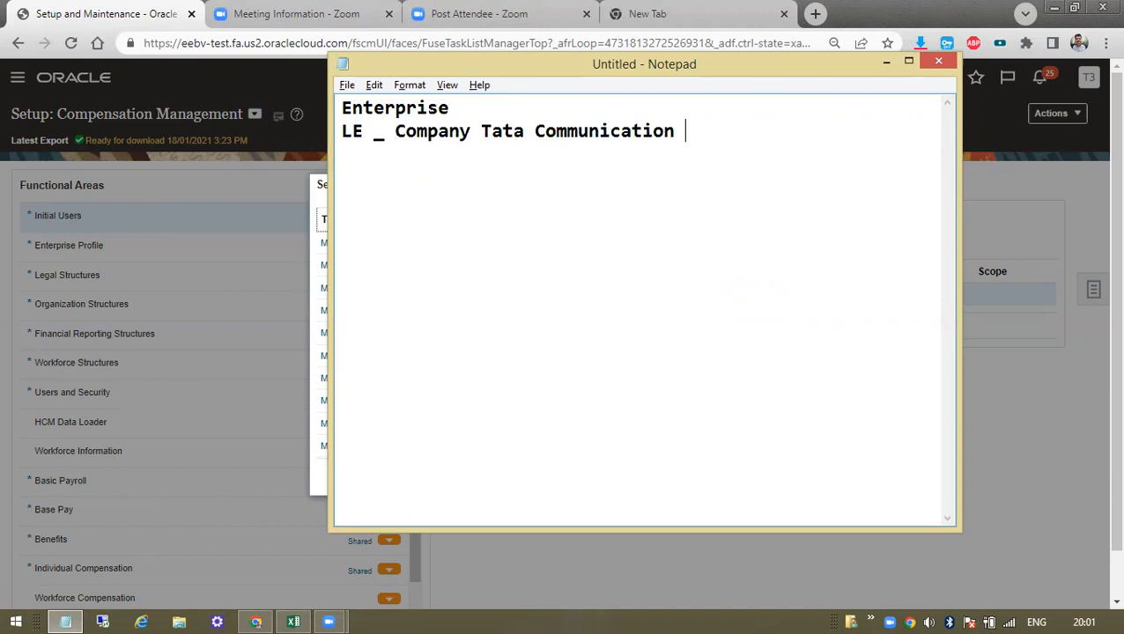
key(Return)
text(BU _)
drag(342, 131, 697, 131)
Back in Oracle, set the Manage Legal Entity HCM Information task's legal entity scope to Create New and go to the task.
key(alt+Tab)
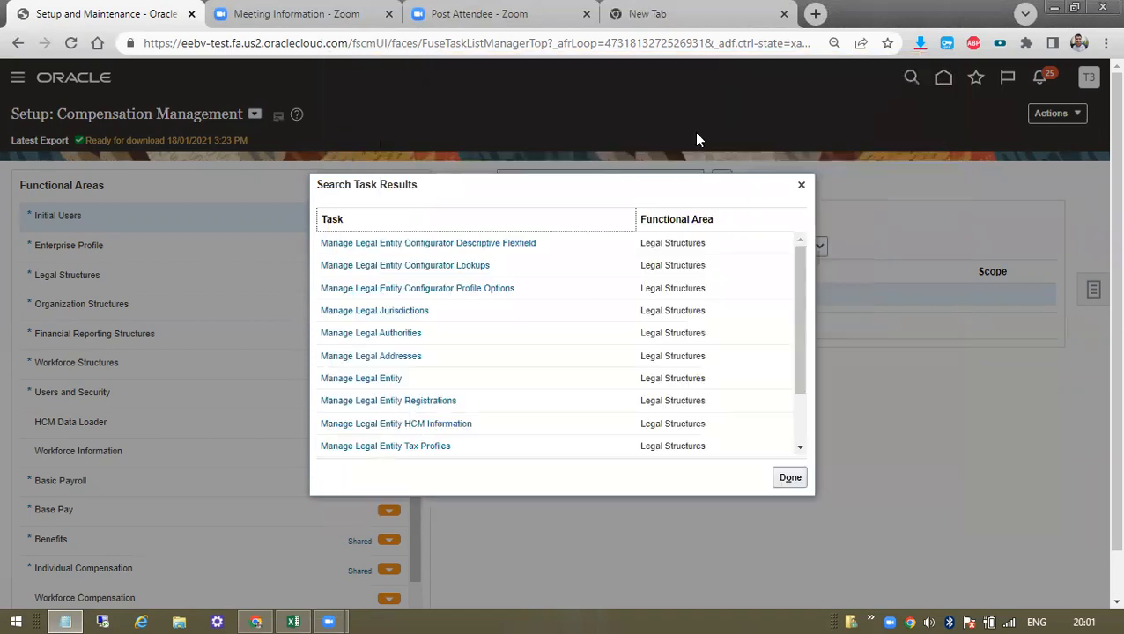
click(382, 423)
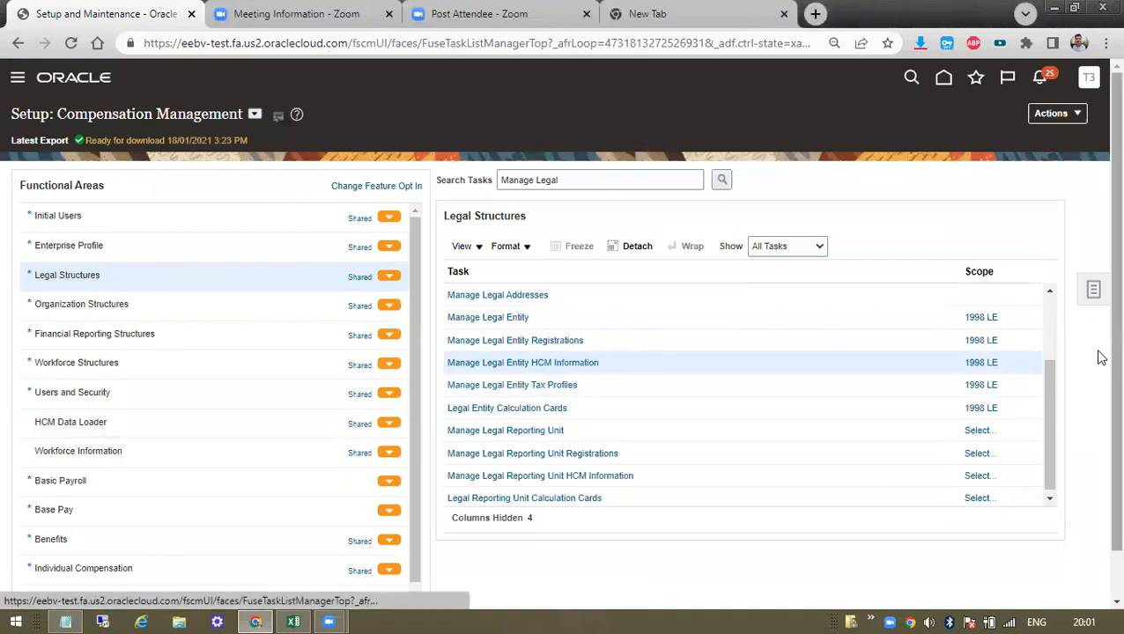
click(980, 362)
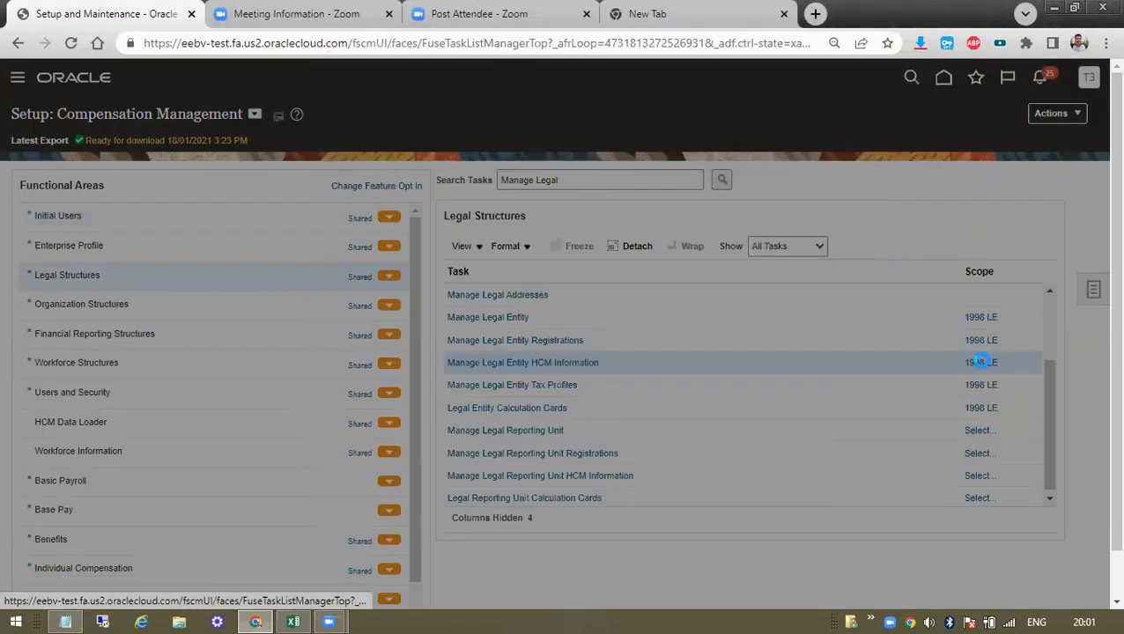
click(505, 365)
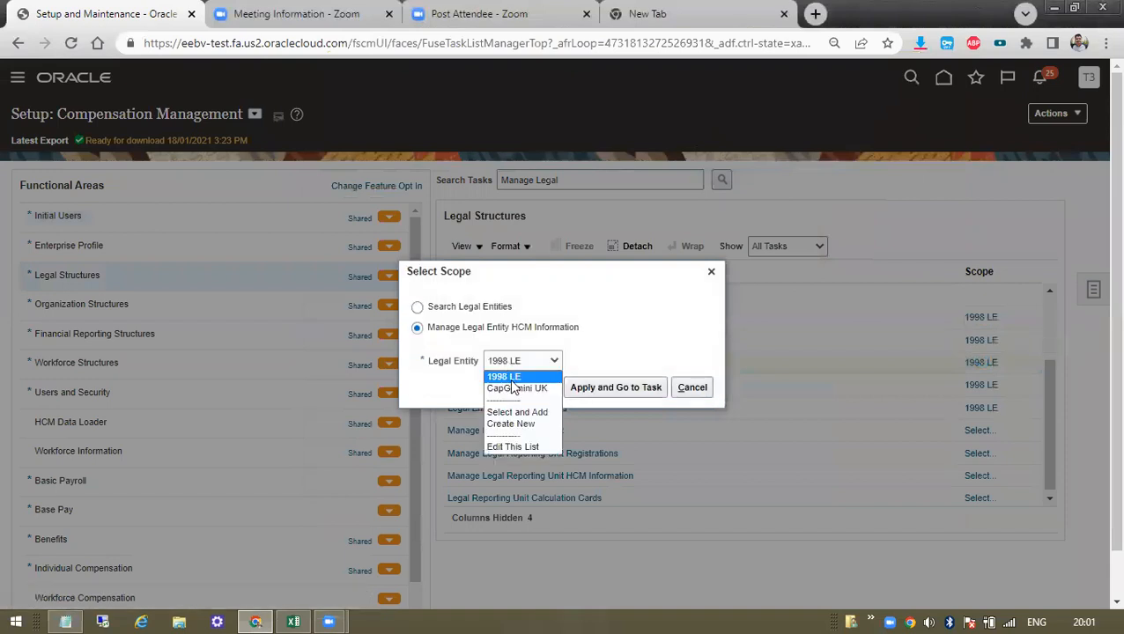
click(508, 427)
click(615, 389)
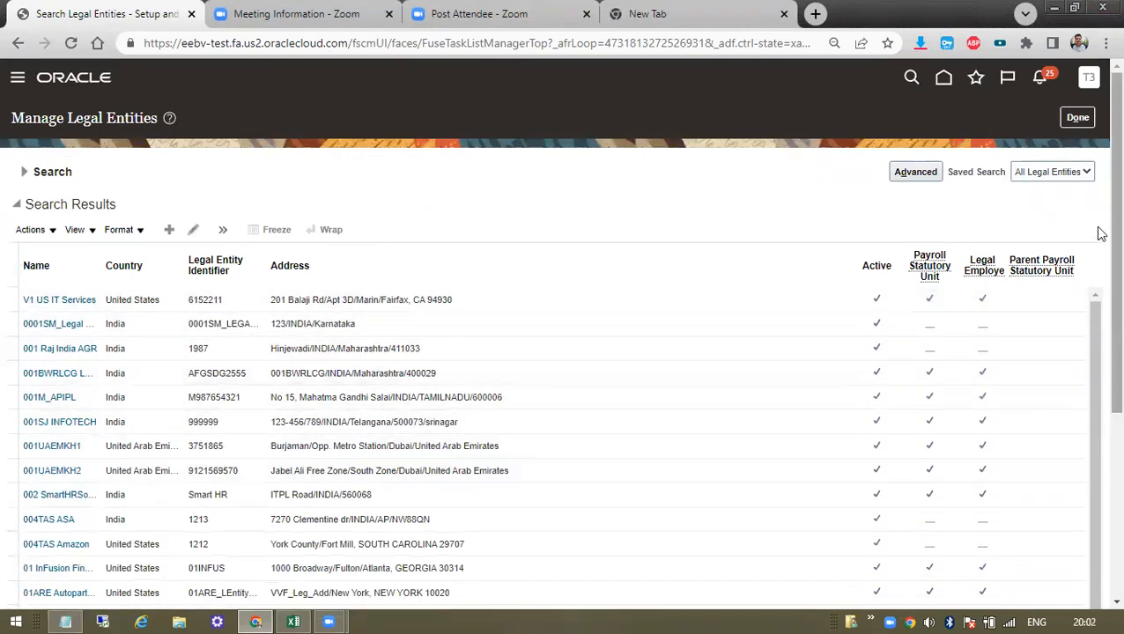
Look over the existing entities in Manage Legal Entities and start creating a new legal entity.
scroll(1097, 353, down, 5)
scroll(1099, 361, up, 5)
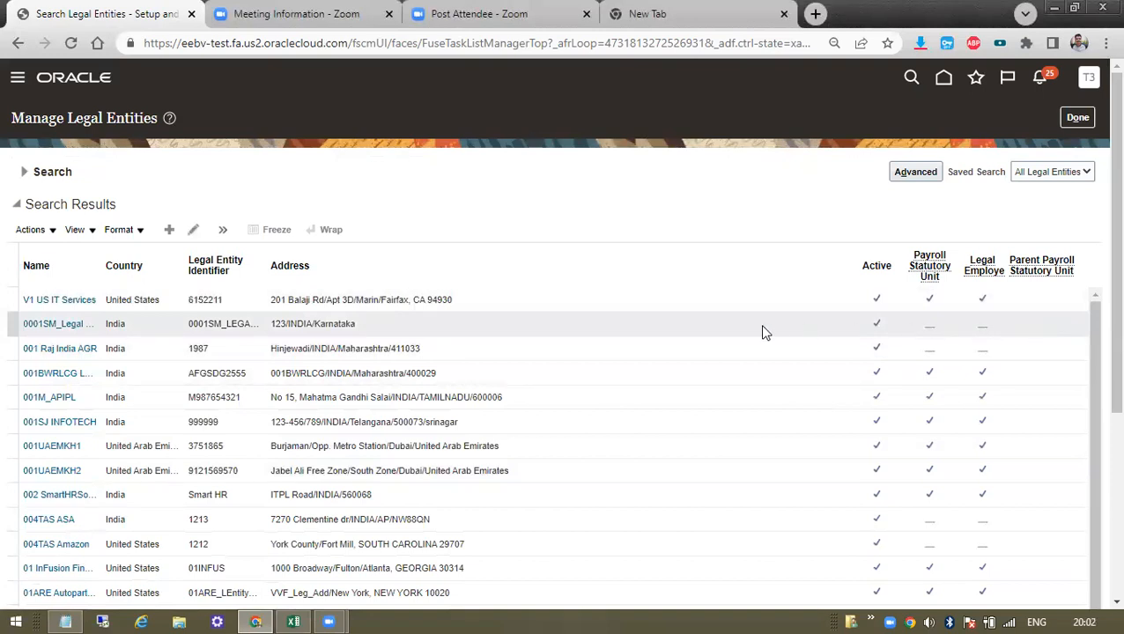
drag(1112, 371, 1097, 251)
scroll(1099, 538, down, 2)
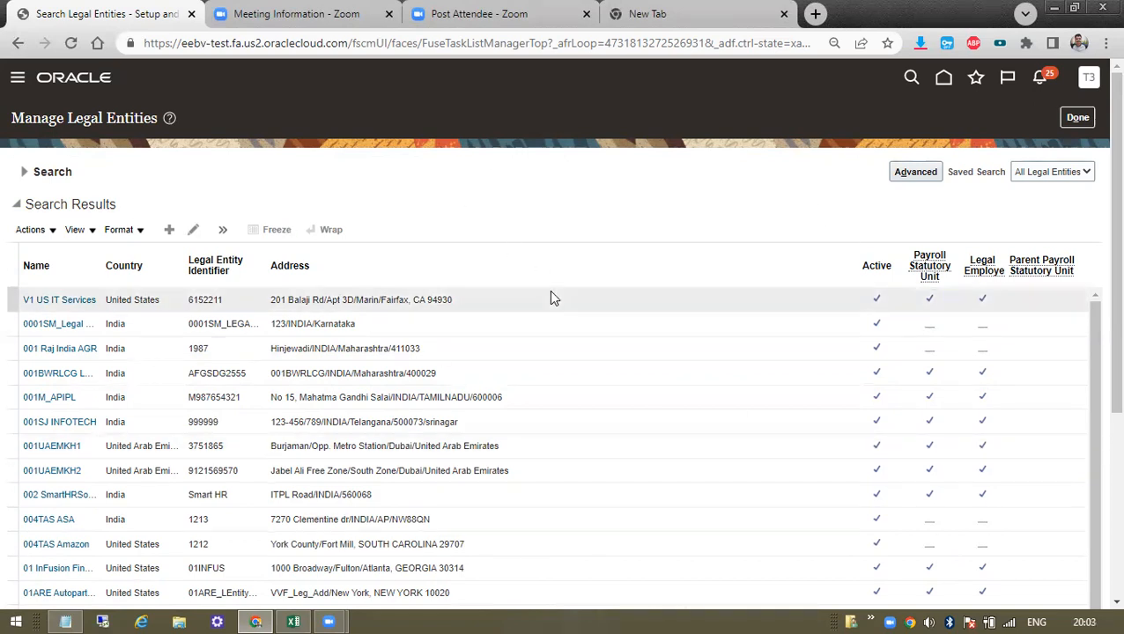
click(169, 230)
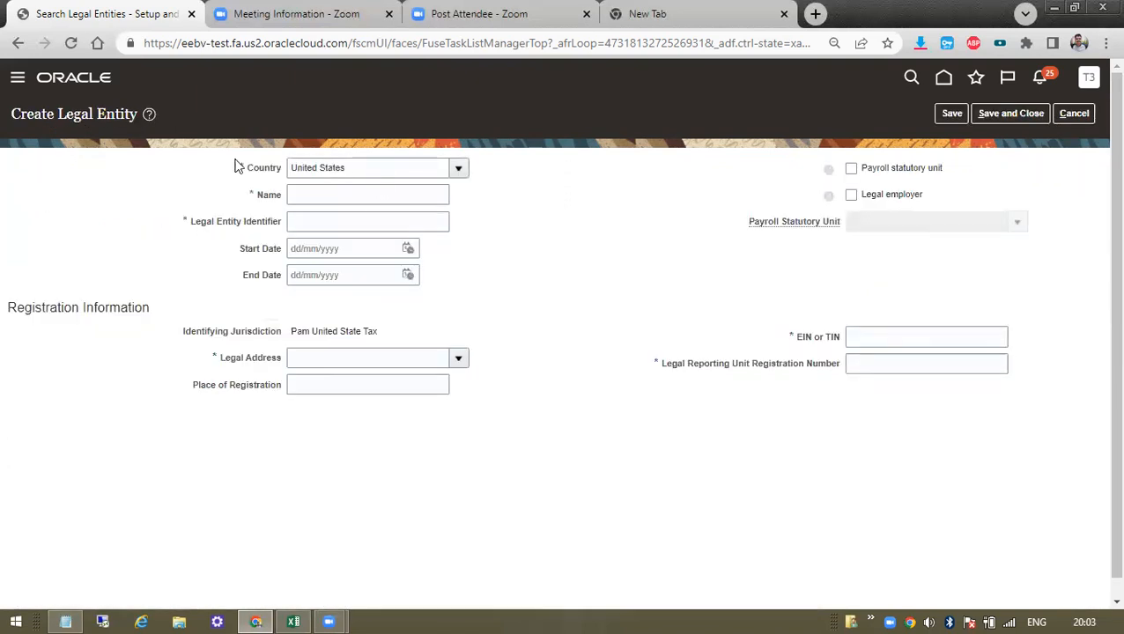
drag(8, 115, 135, 115)
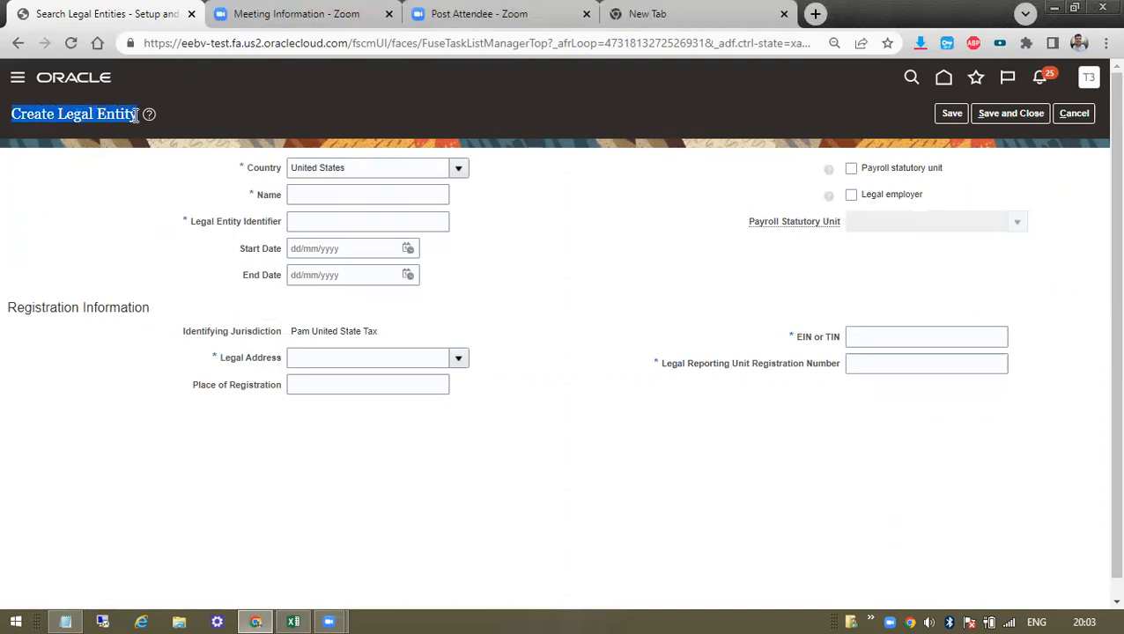
click(358, 167)
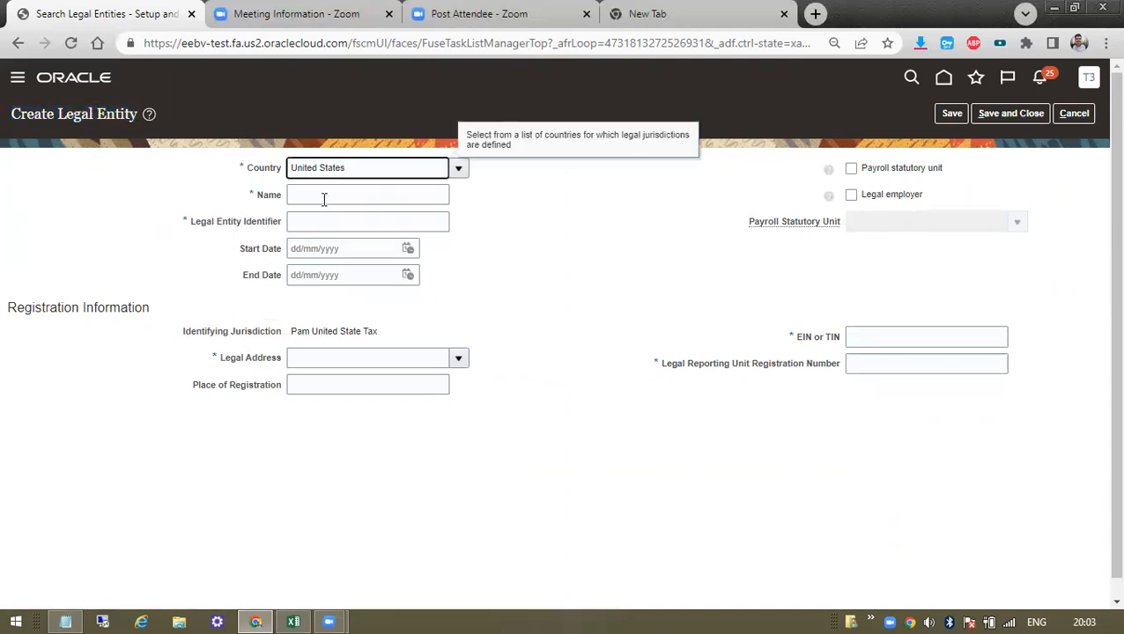
click(458, 167)
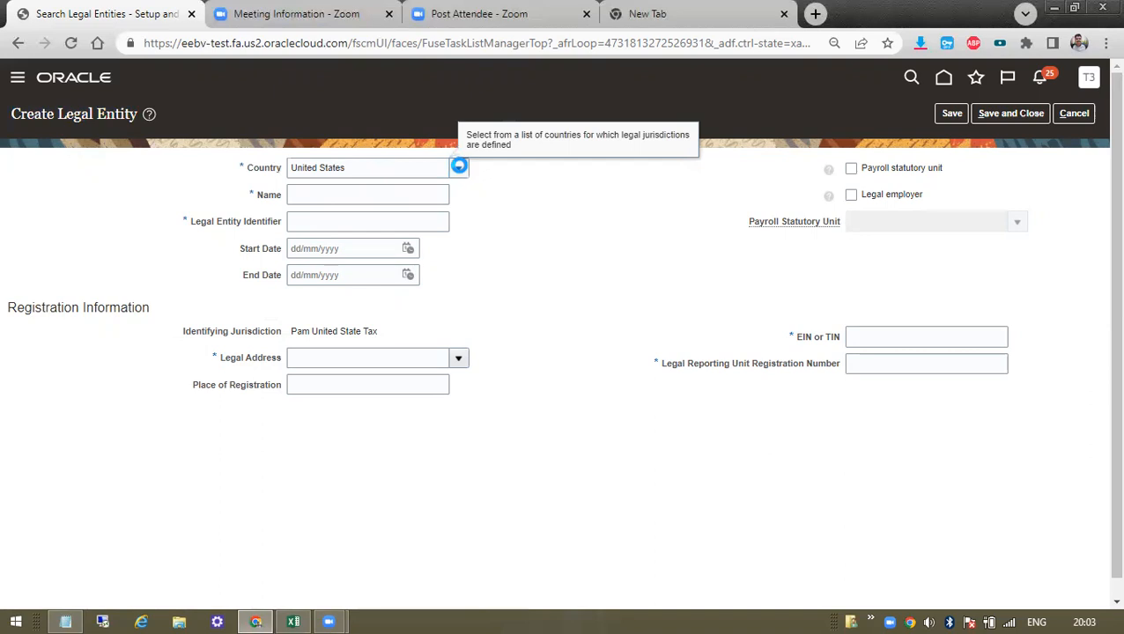
click(559, 195)
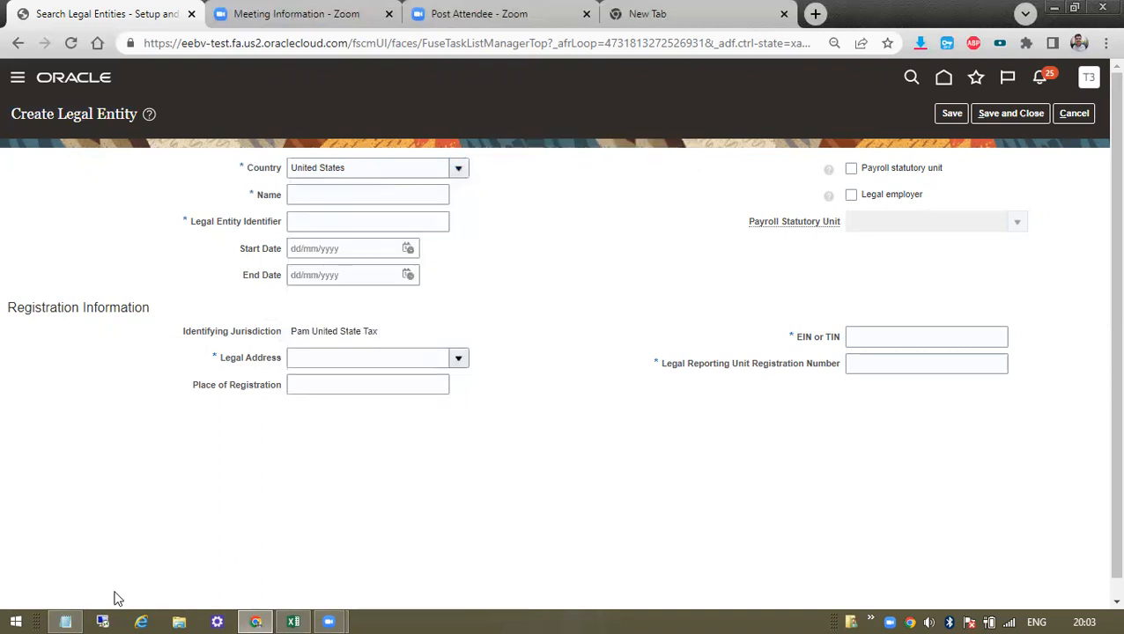
Check the LE line in the Notepad notes and enter "Tata Communication" as the new legal entity's name, moving on to its Legal Entity Identifier.
click(65, 621)
click(347, 107)
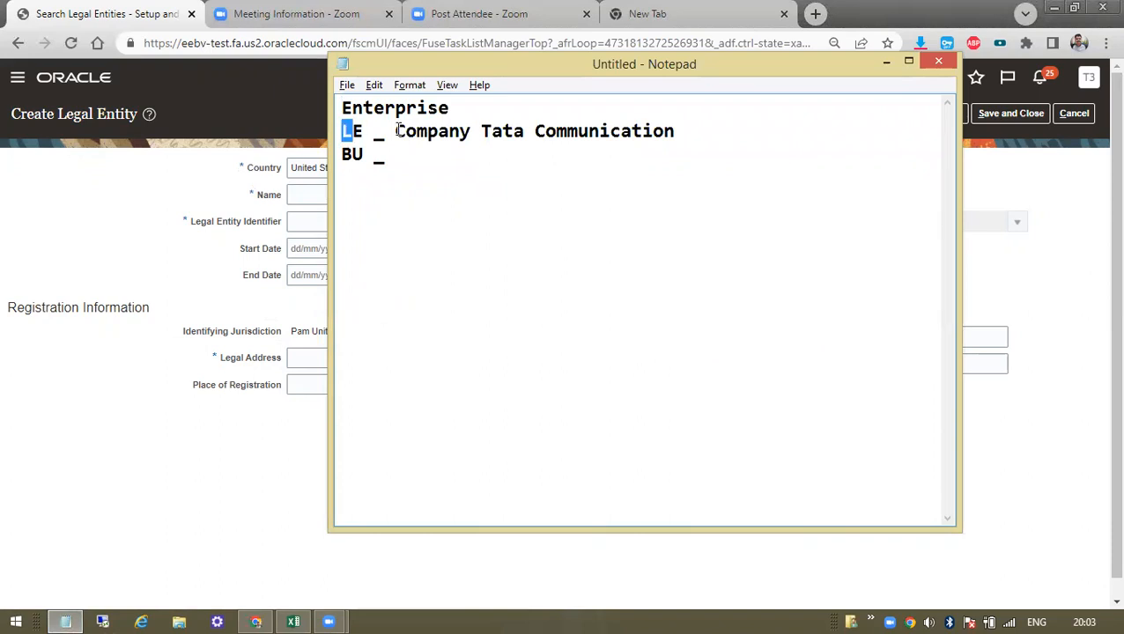
drag(344, 130, 758, 130)
click(303, 195)
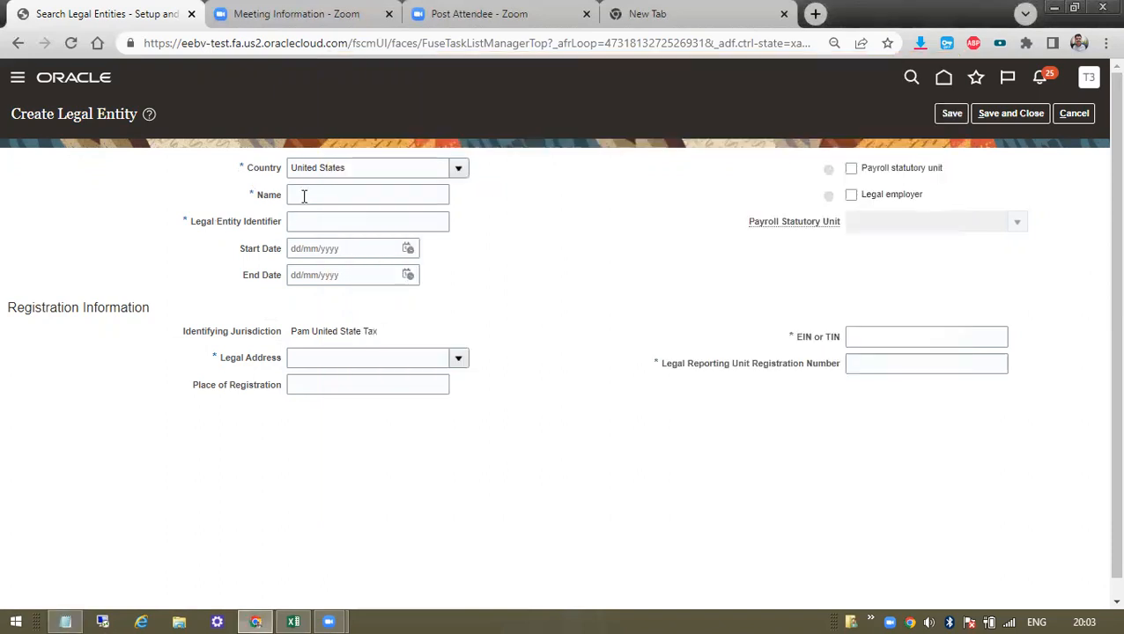
text(Tata Communication)
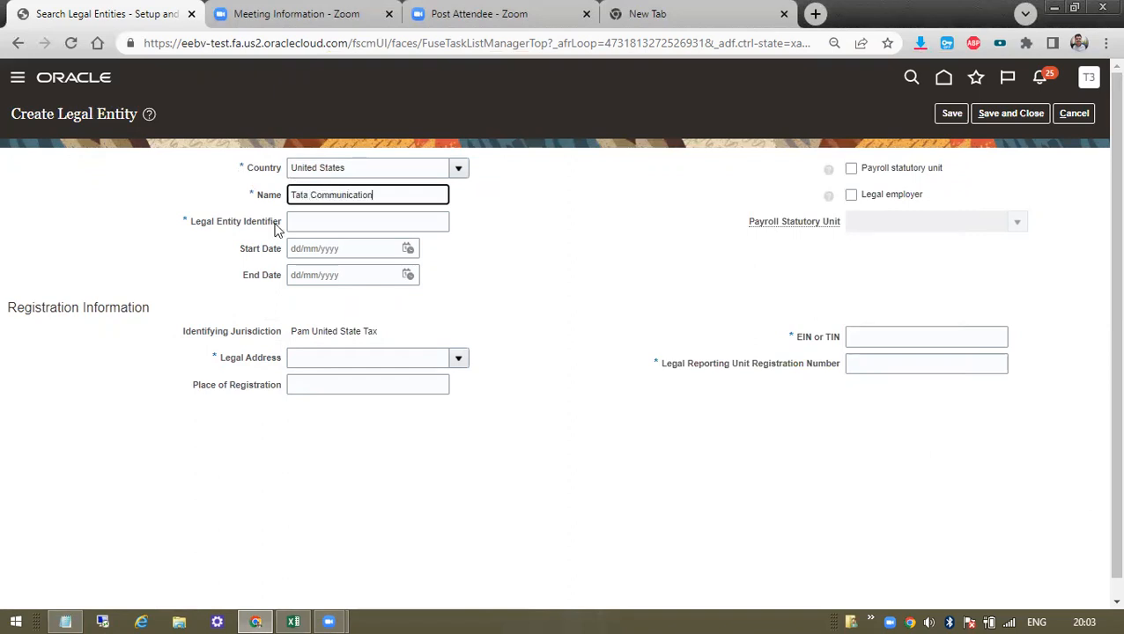
click(322, 225)
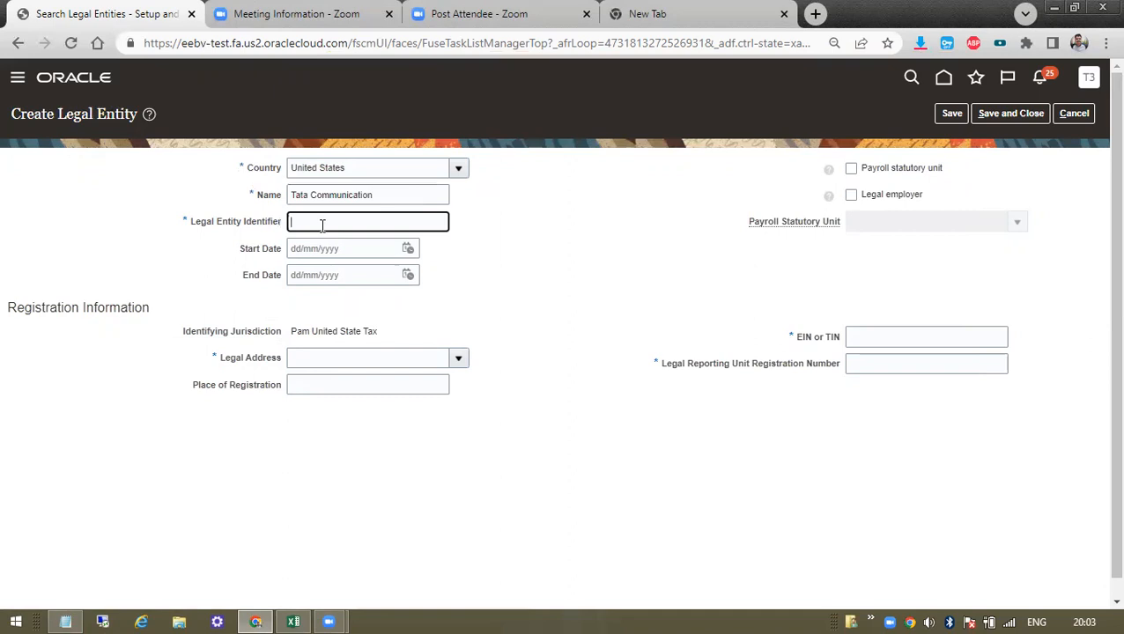
Add the line "TAN GST" below the BU line in the Notepad notes and return to the Create Legal Entity form.
key(alt+Tab)
drag(453, 180, 362, 169)
click(413, 169)
key(Return)
text(TAN )
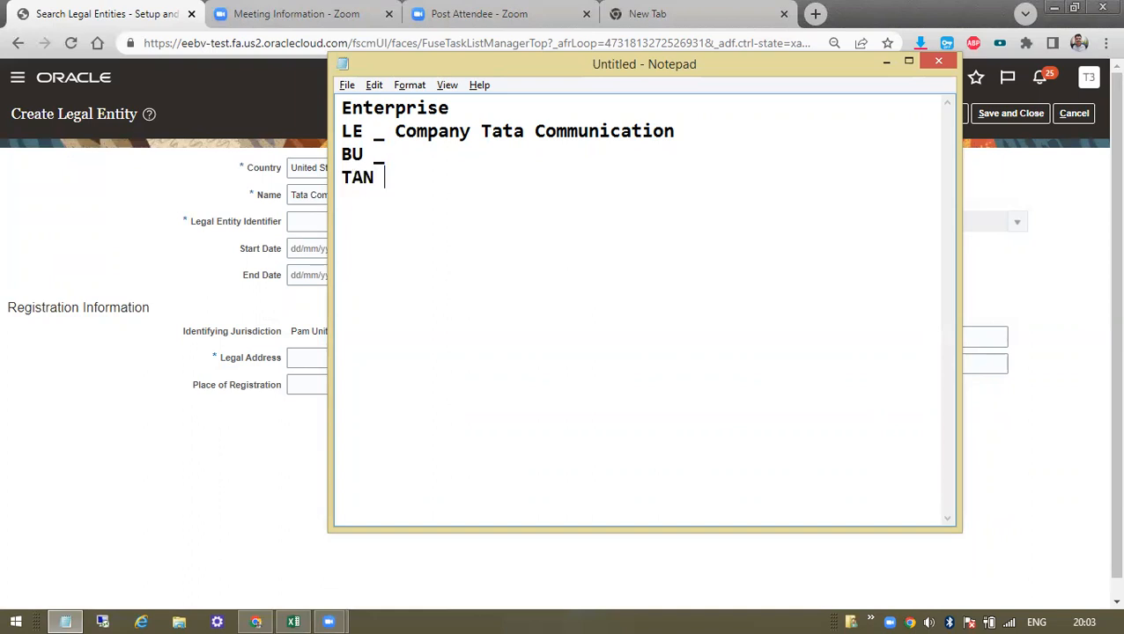
text(_)
key(BackSpace)
text(GST)
key(alt+Tab)
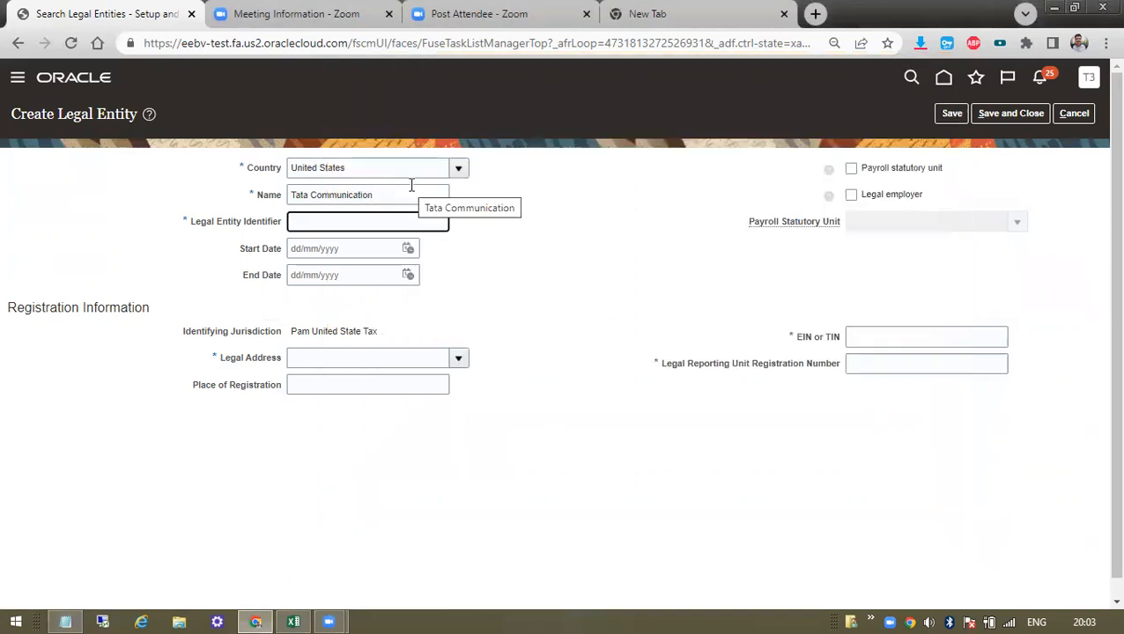
Examine the Legal Entity Identifier, Start Date, End Date and Identifying Jurisdiction fields of the new legal entity.
drag(168, 221, 200, 231)
click(197, 226)
drag(235, 227, 281, 225)
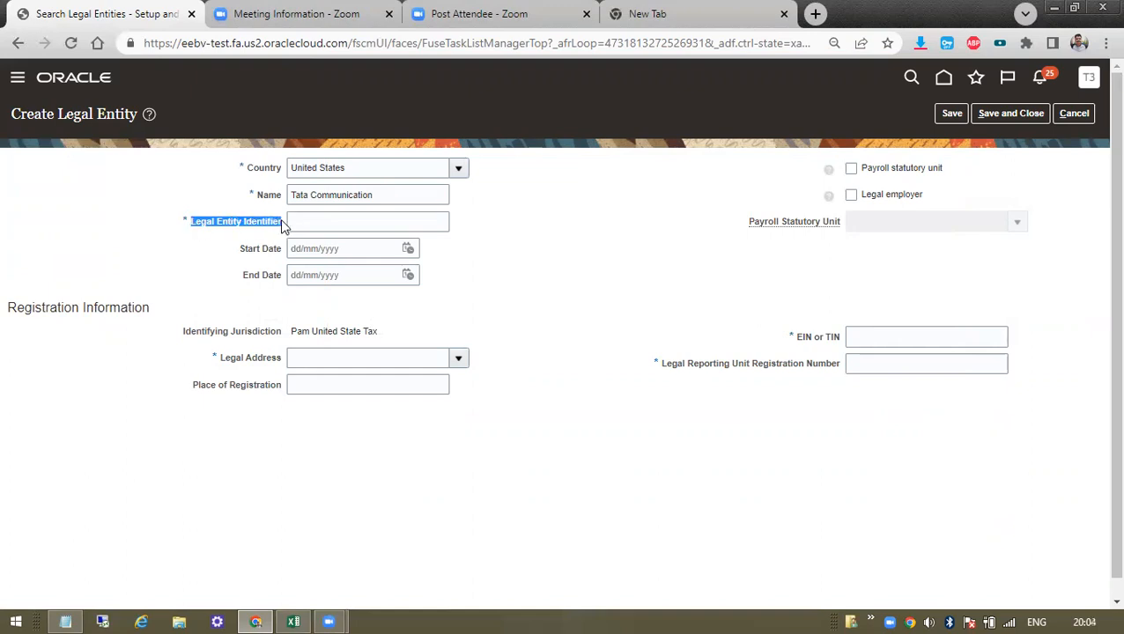
click(238, 224)
drag(195, 224, 158, 233)
click(196, 224)
click(253, 224)
drag(280, 229, 187, 225)
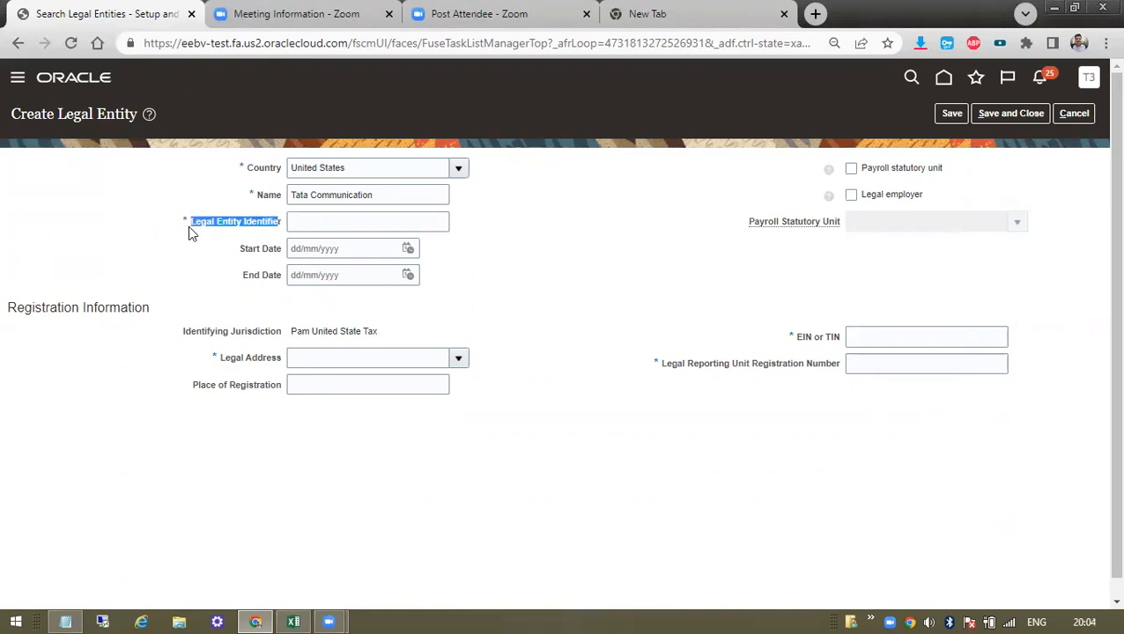
click(326, 250)
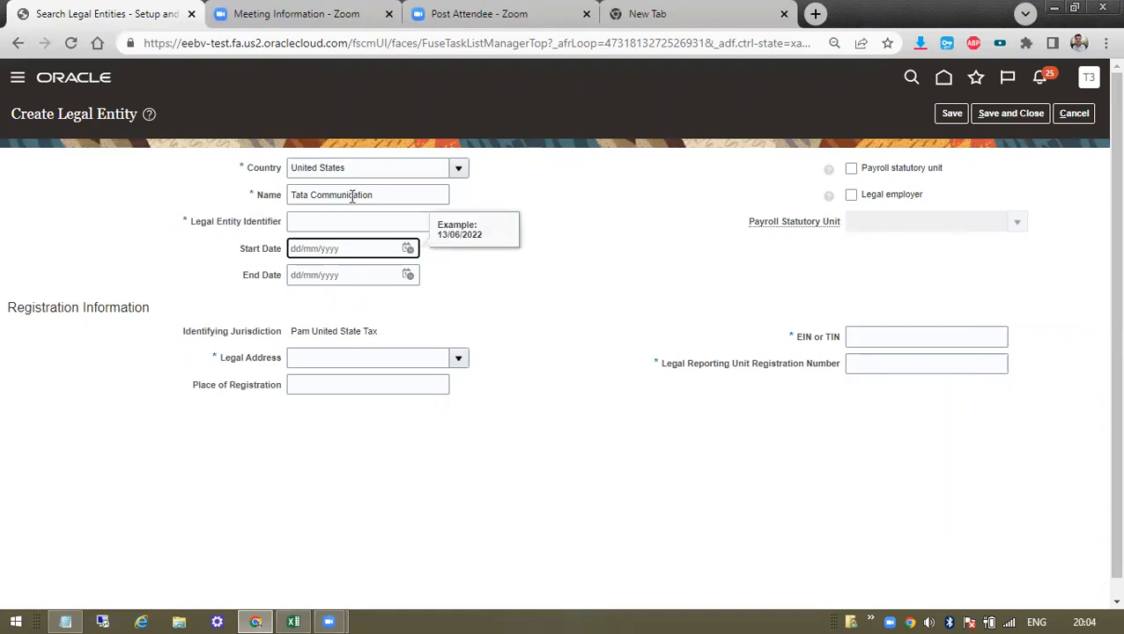
click(353, 274)
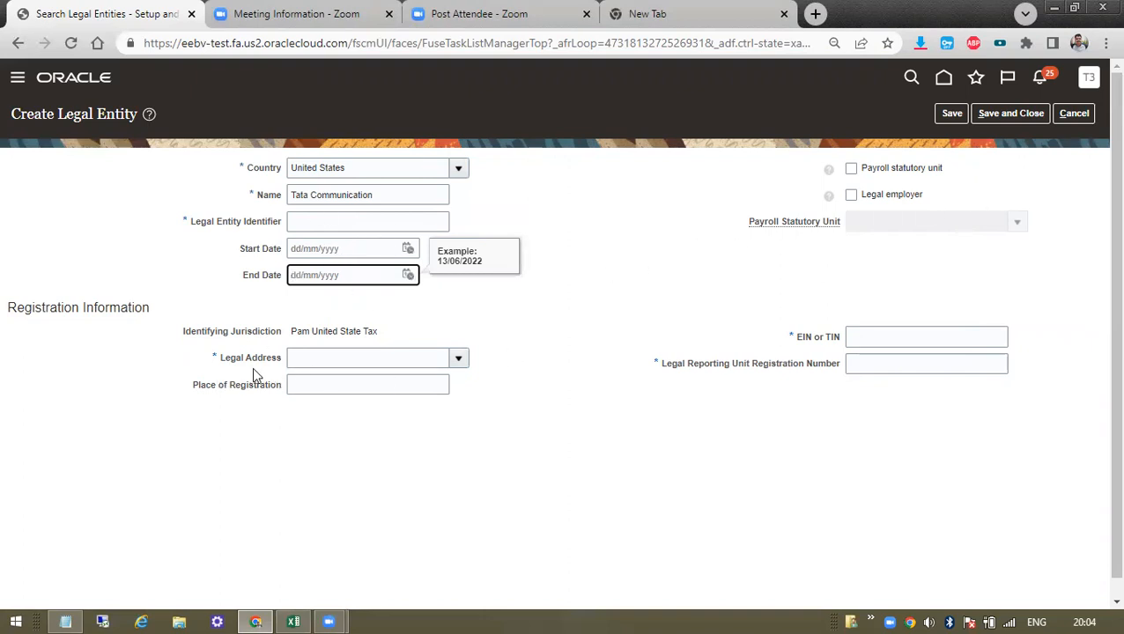
double_click(248, 339)
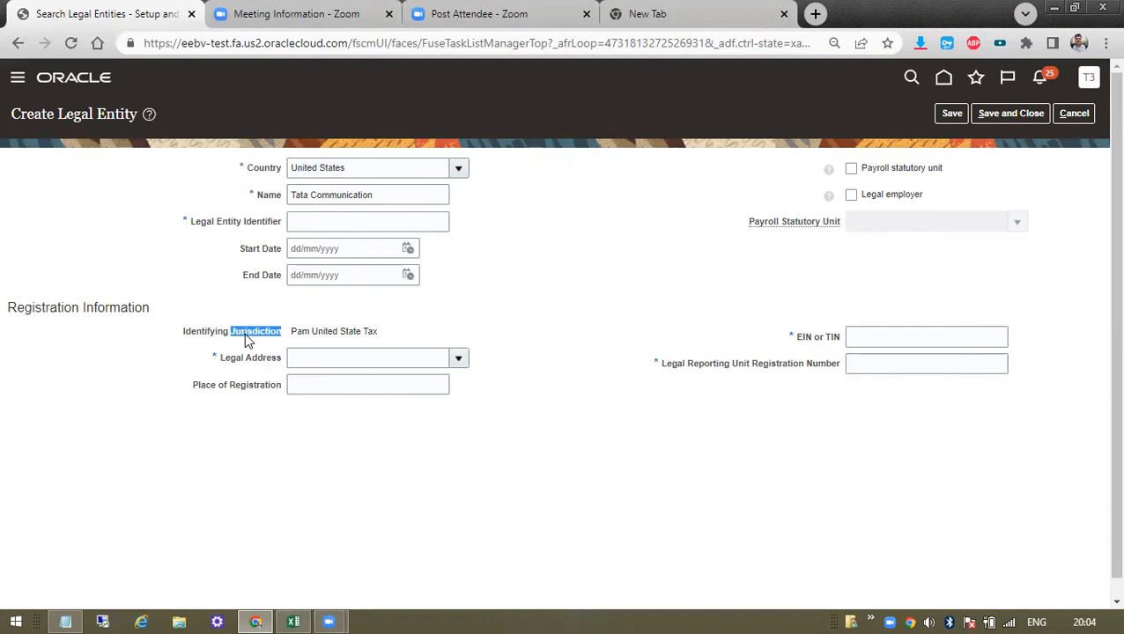
triple_click(327, 335)
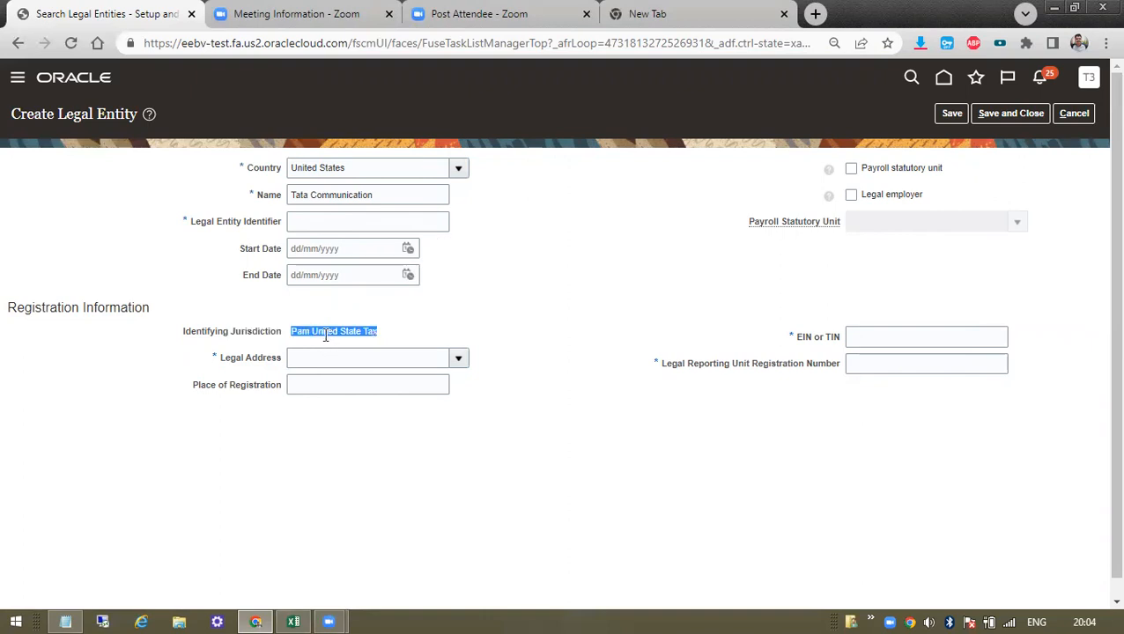
Add the lines "GO" and "Income" below the TAN GST line in the Notepad notes.
click(74, 617)
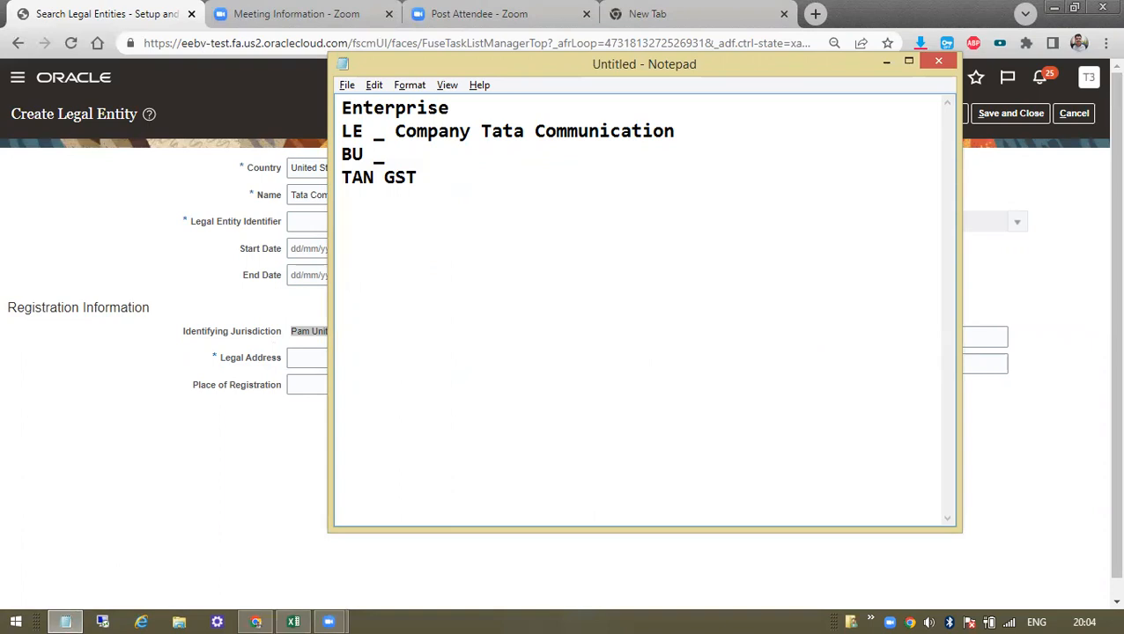
text(GO SI)
key(BackSpace)
key(BackSpace)
key(BackSpace)
key(Return)
text(Income)
key(Return)
key(Return)
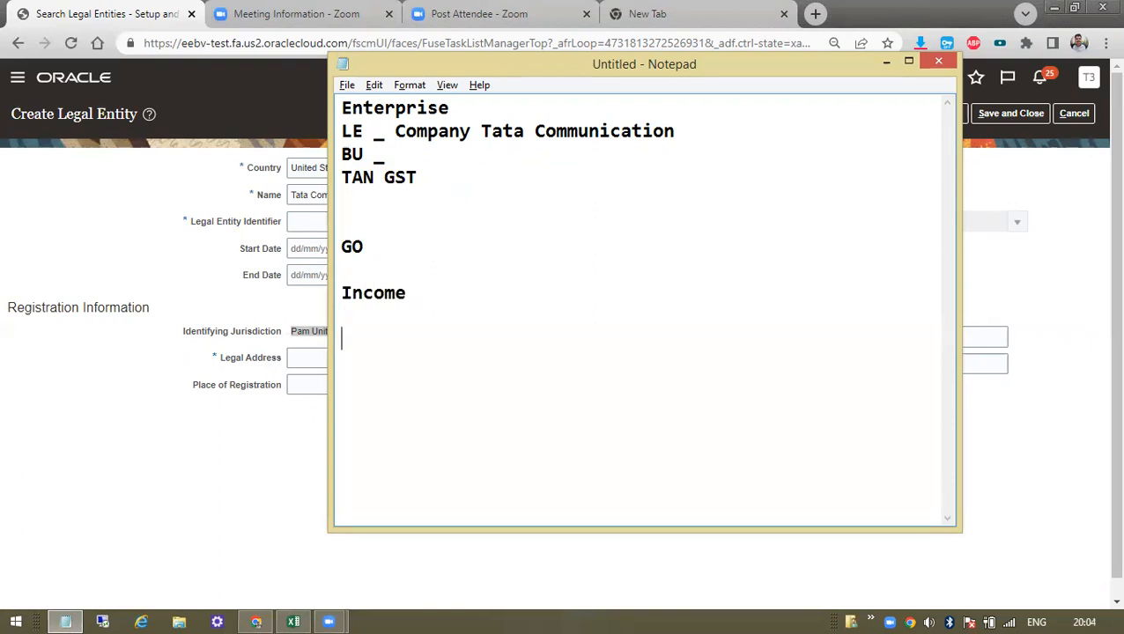
Add the lines "VAT", "Fed Tax" and "State" below the Income line in the notes.
text(VAR)
key(BackSpace)
key(BackSpace)
text(T )
text(Fed Ta)
text(x )
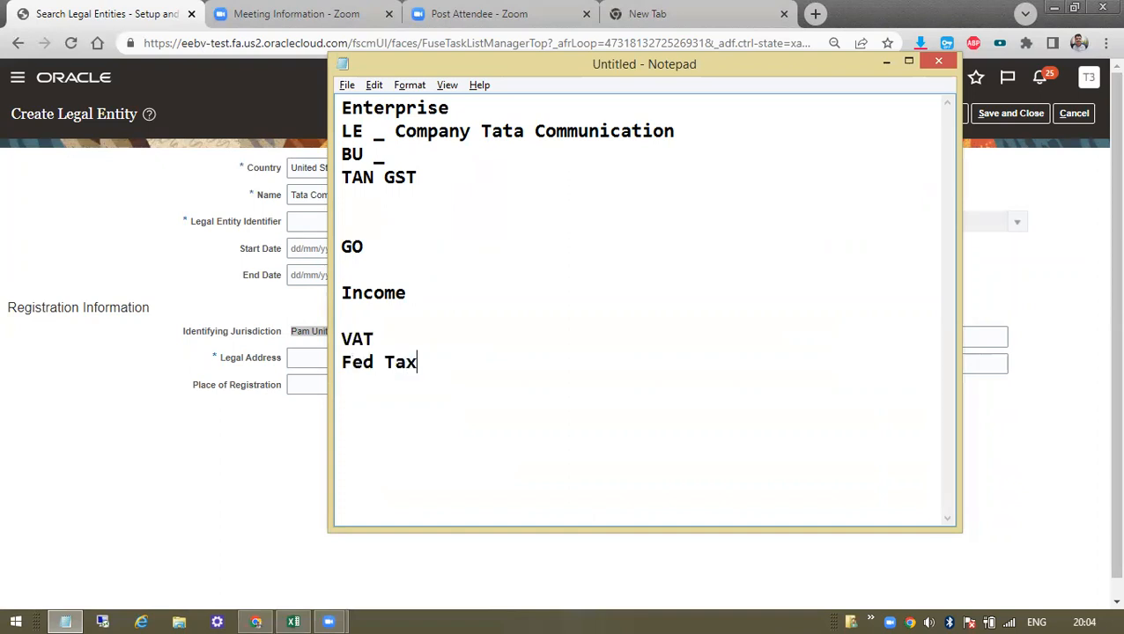
text(State)
key(Return)
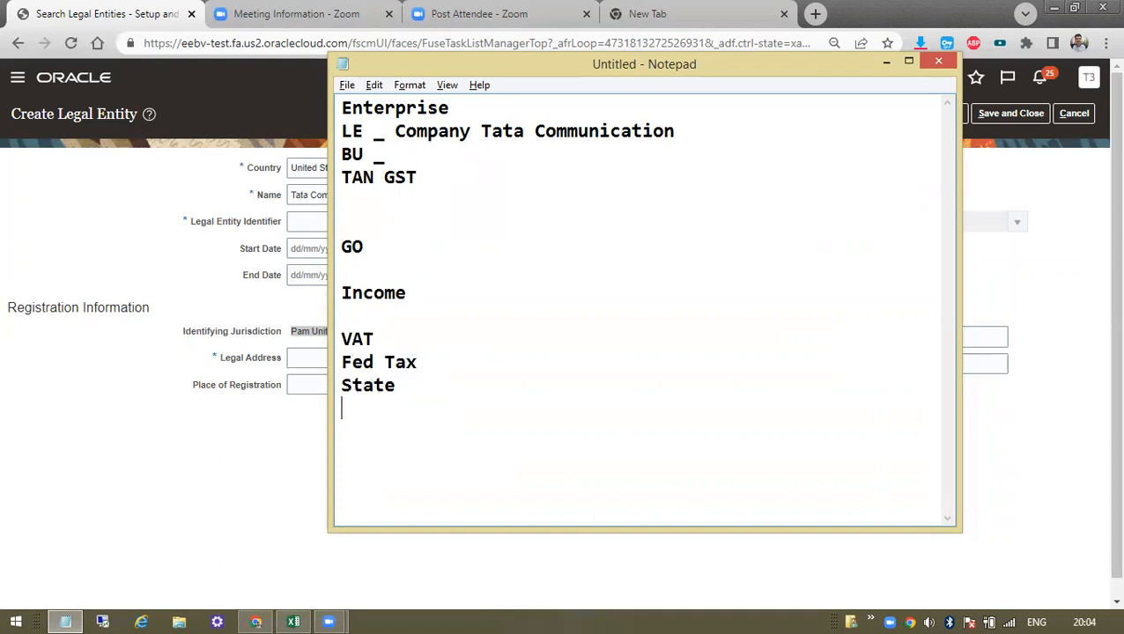
Back in Oracle, examine the Identifying Jurisdiction shown for the United States.
key(alt+Tab)
double_click(325, 331)
click(325, 331)
triple_click(251, 335)
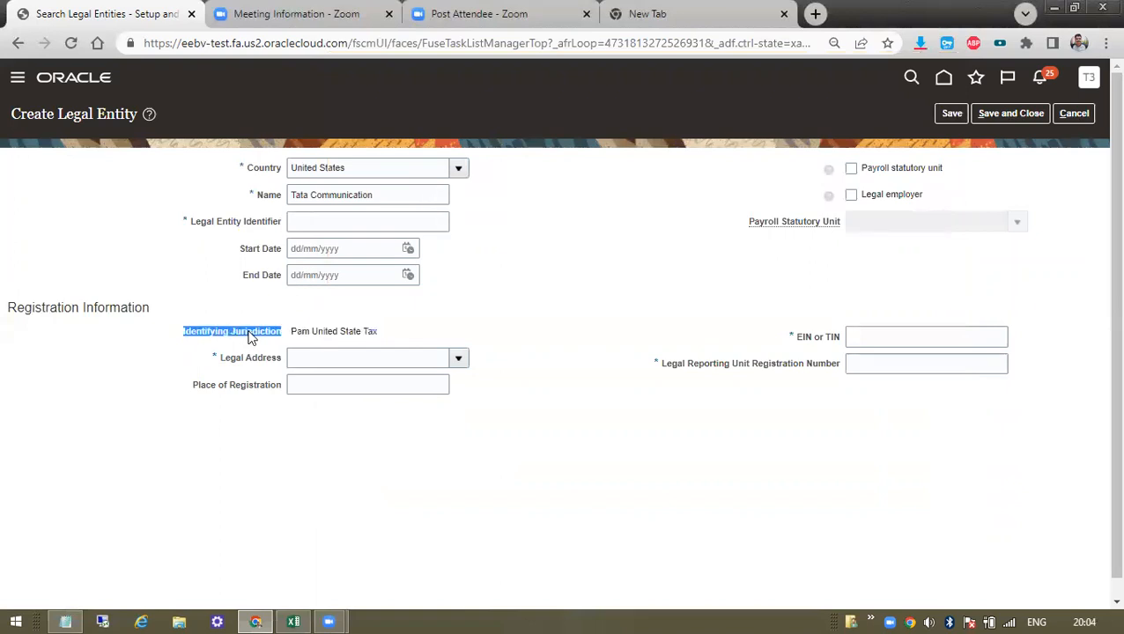
double_click(251, 334)
mouse_move(384, 337)
mouse_down()
mouse_move(267, 337)
mouse_move(406, 333)
mouse_up()
double_click(266, 335)
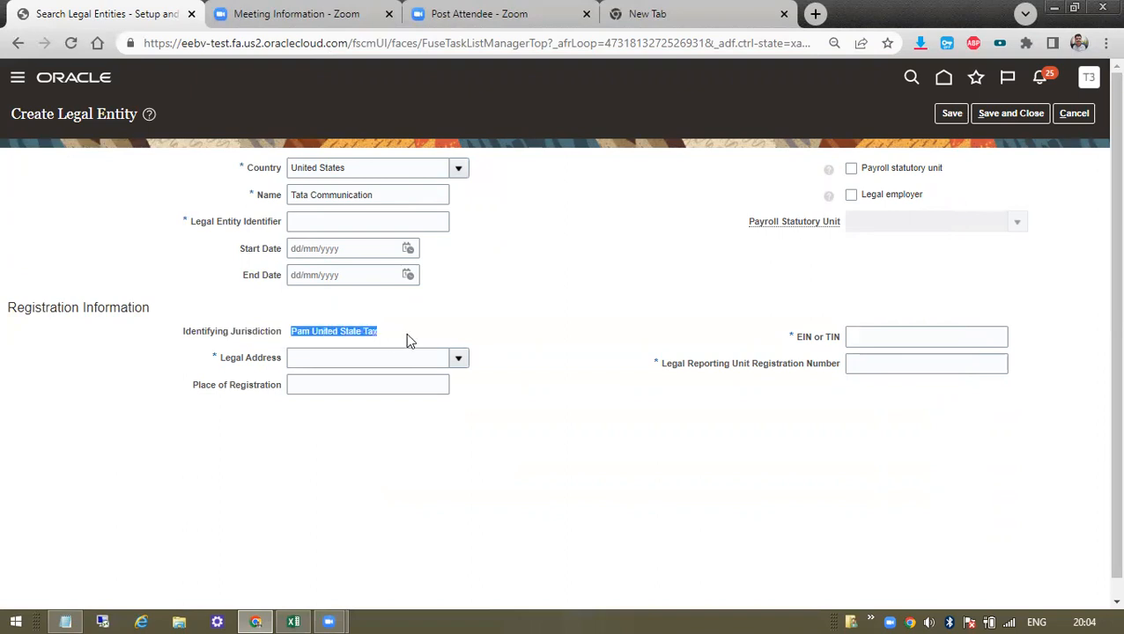
click(256, 342)
drag(296, 338, 402, 340)
drag(282, 332, 388, 334)
click(711, 314)
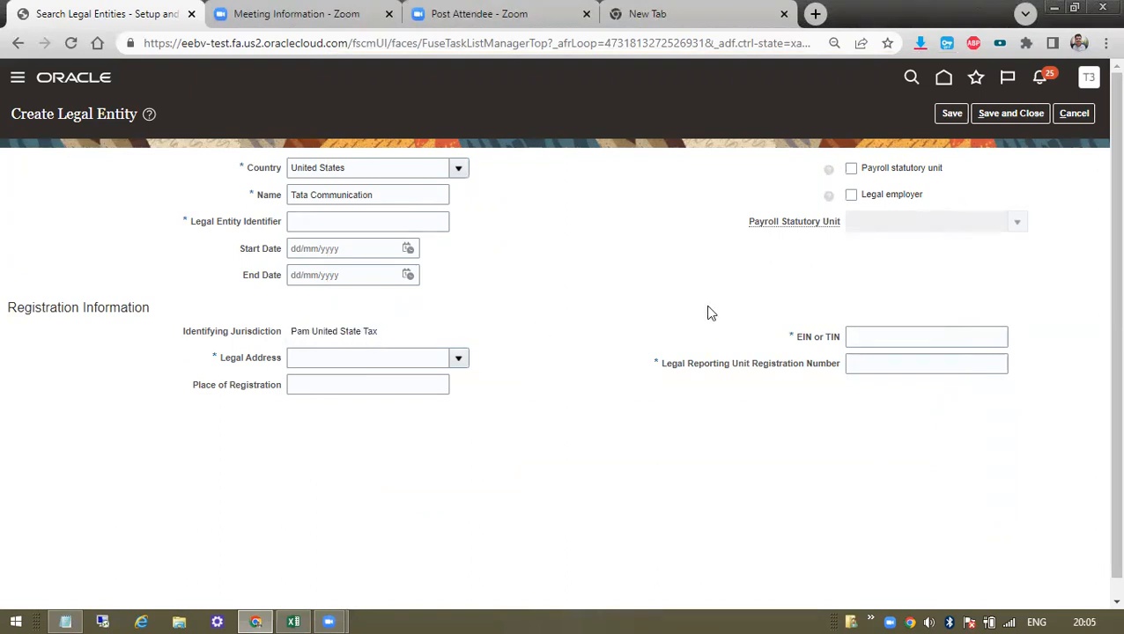
Set the legal entity's country to United Arab Emirates and check its Identifying Jurisdiction.
click(344, 167)
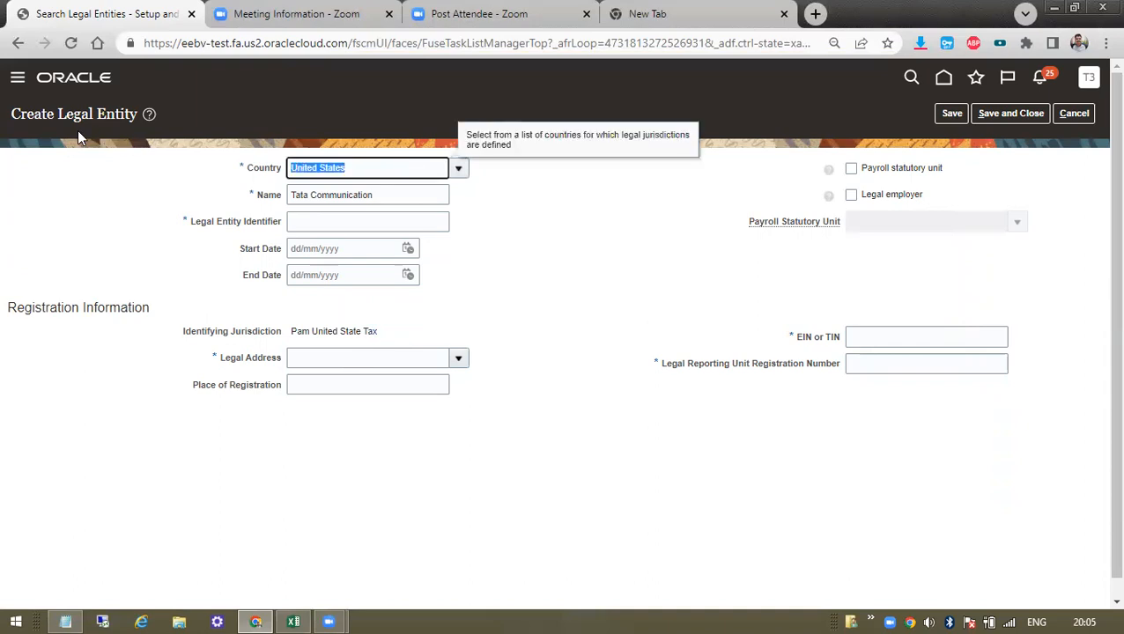
text(UAE)
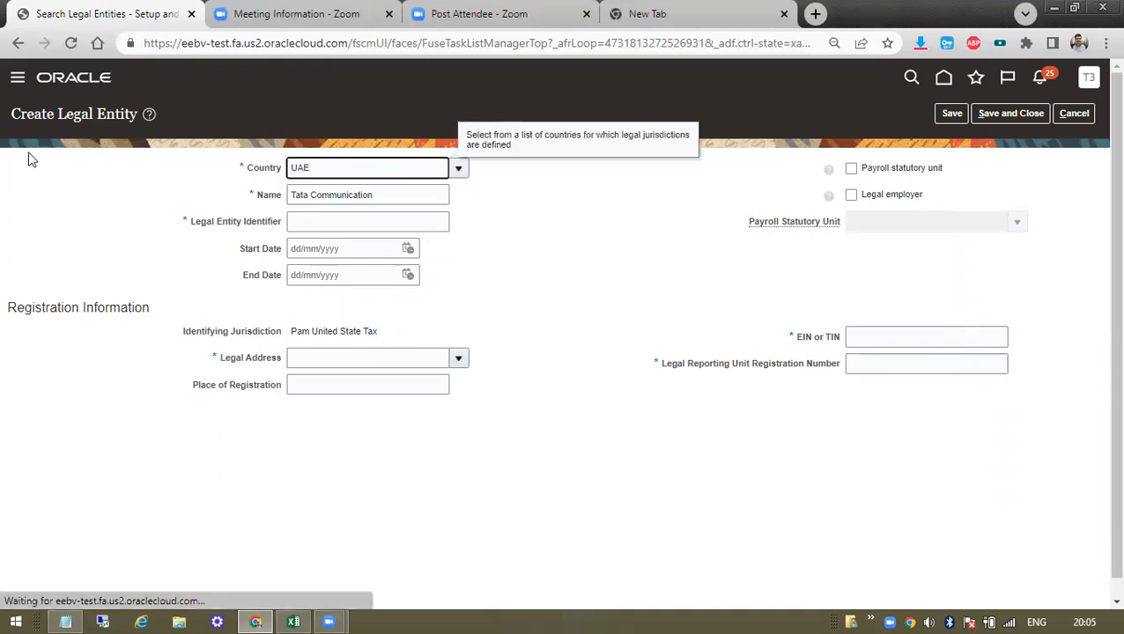
drag(334, 173, 254, 173)
text(united)
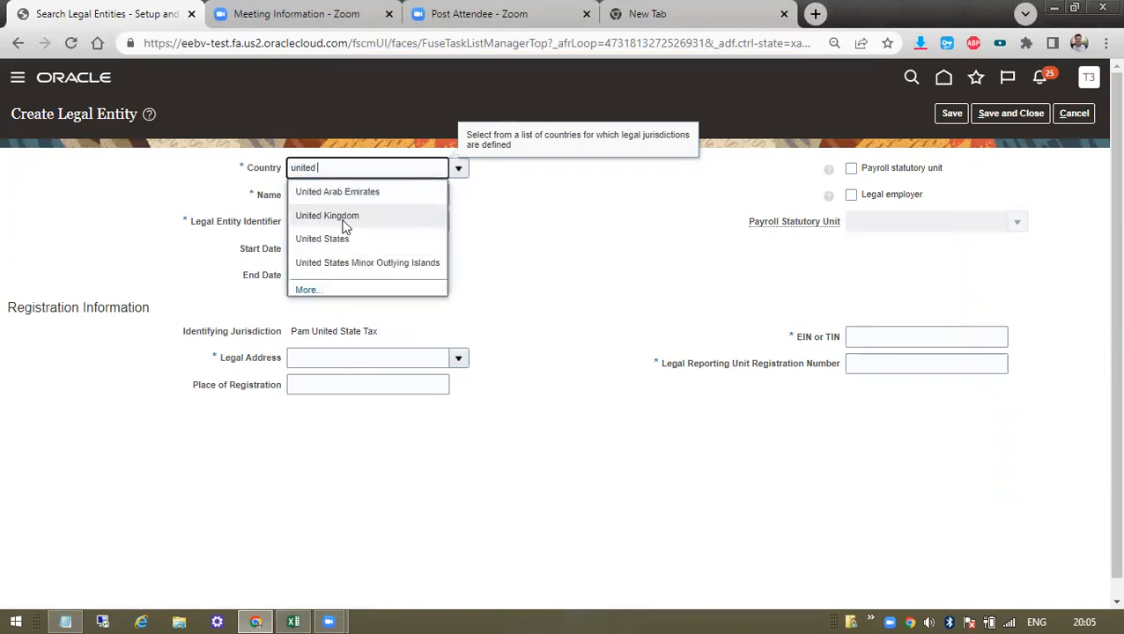
click(361, 193)
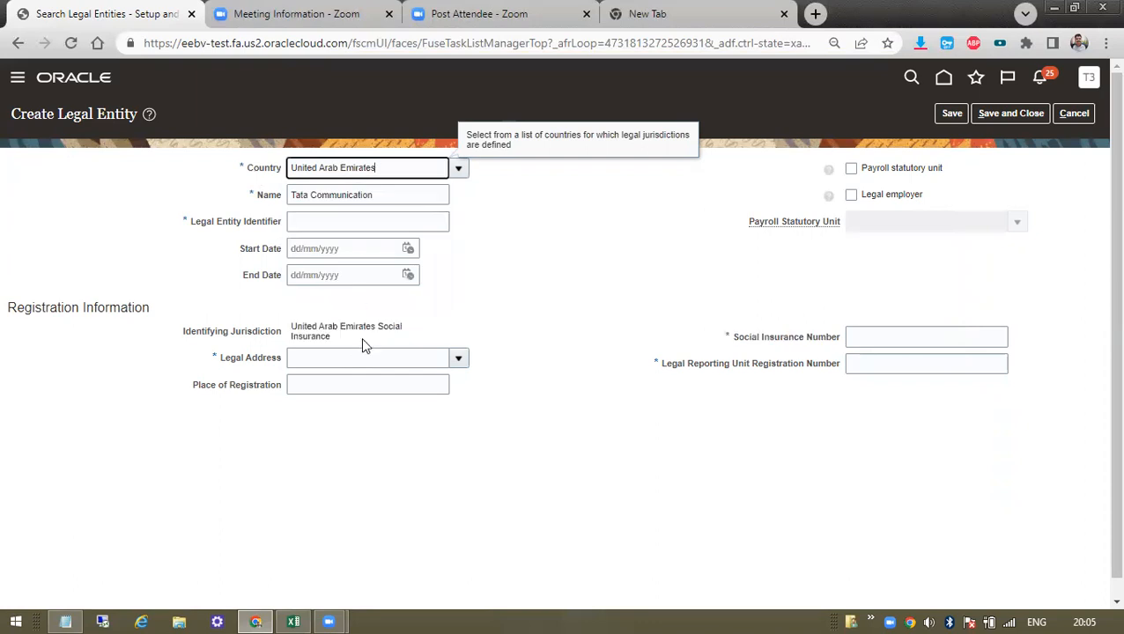
drag(293, 326, 357, 337)
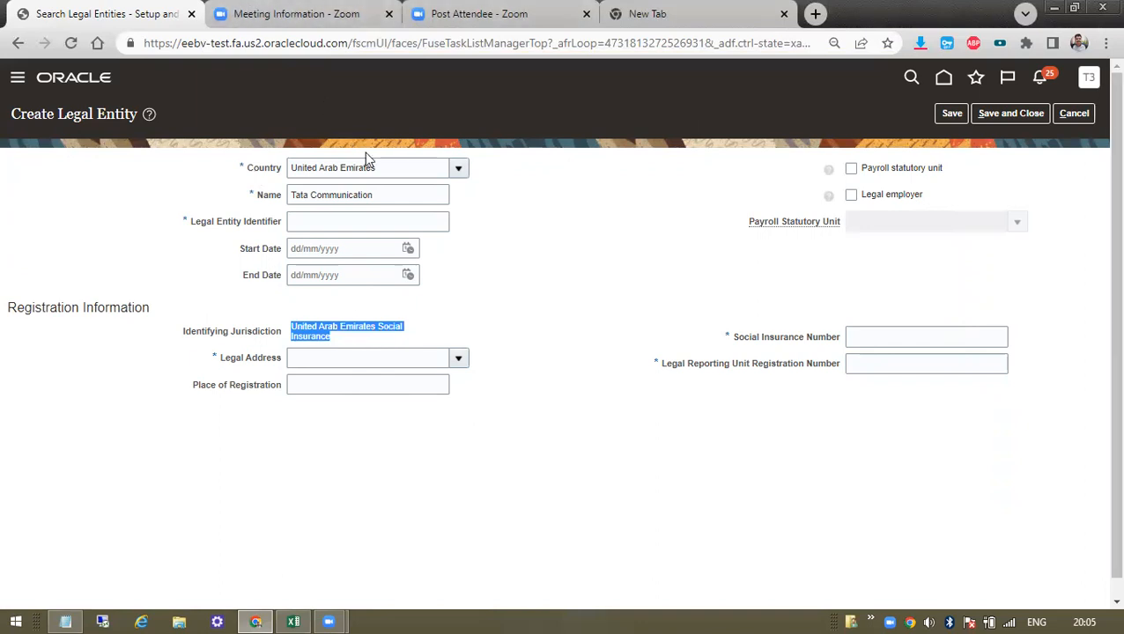
Set the legal entity's country to India.
drag(418, 165, 183, 143)
text(india)
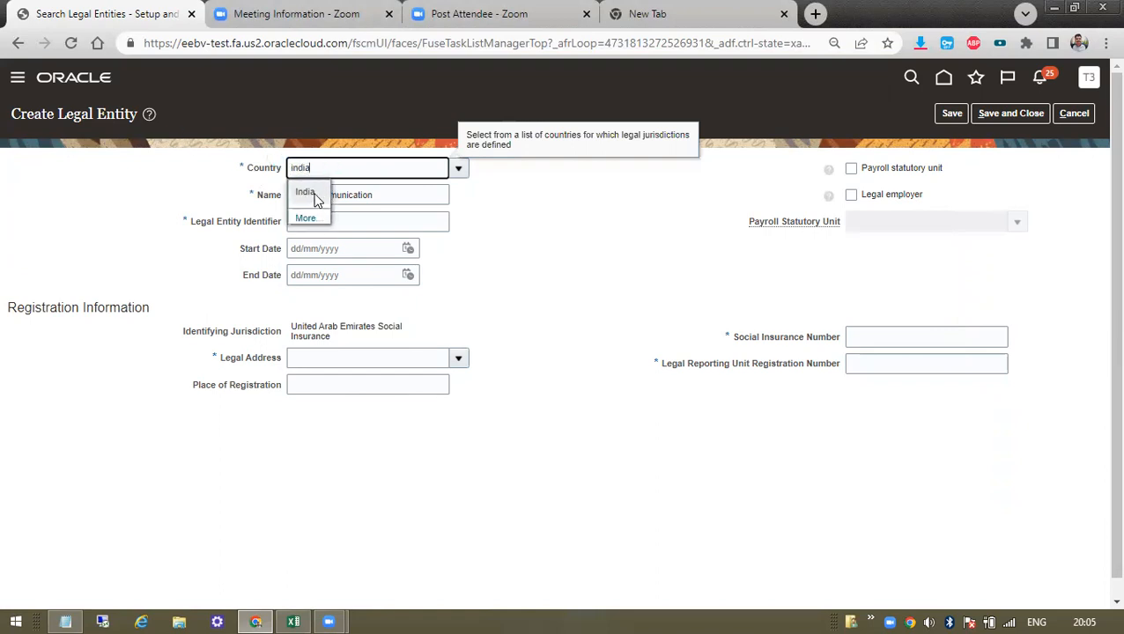
click(309, 191)
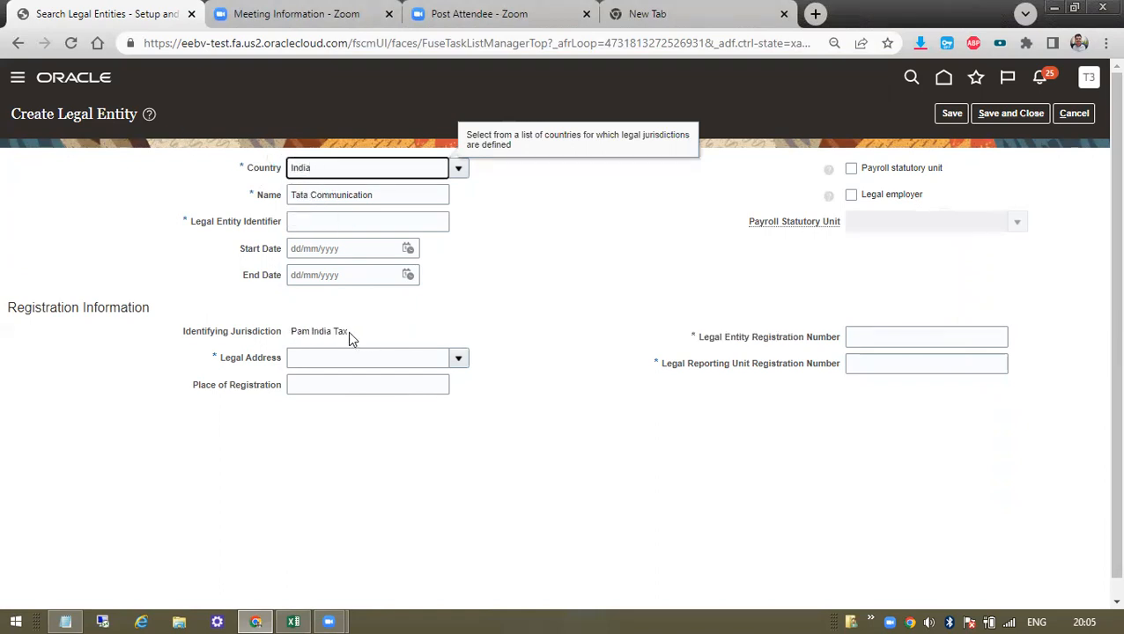
Examine the Identifying Jurisdiction for India and view the months of 2022 in the system calendar.
triple_click(348, 332)
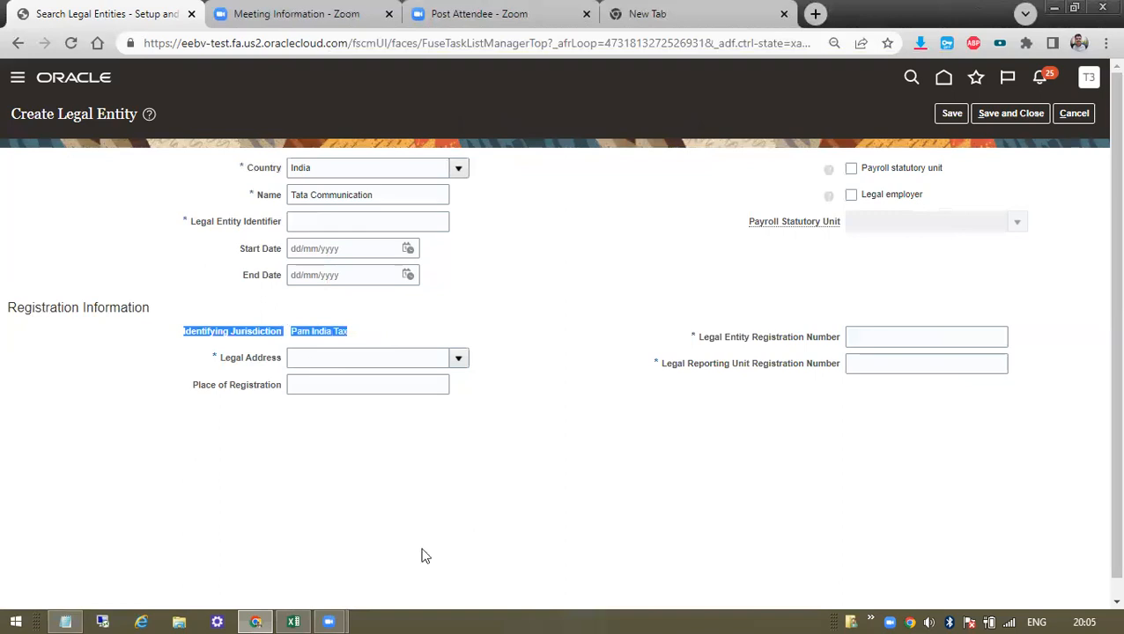
triple_click(318, 331)
double_click(299, 333)
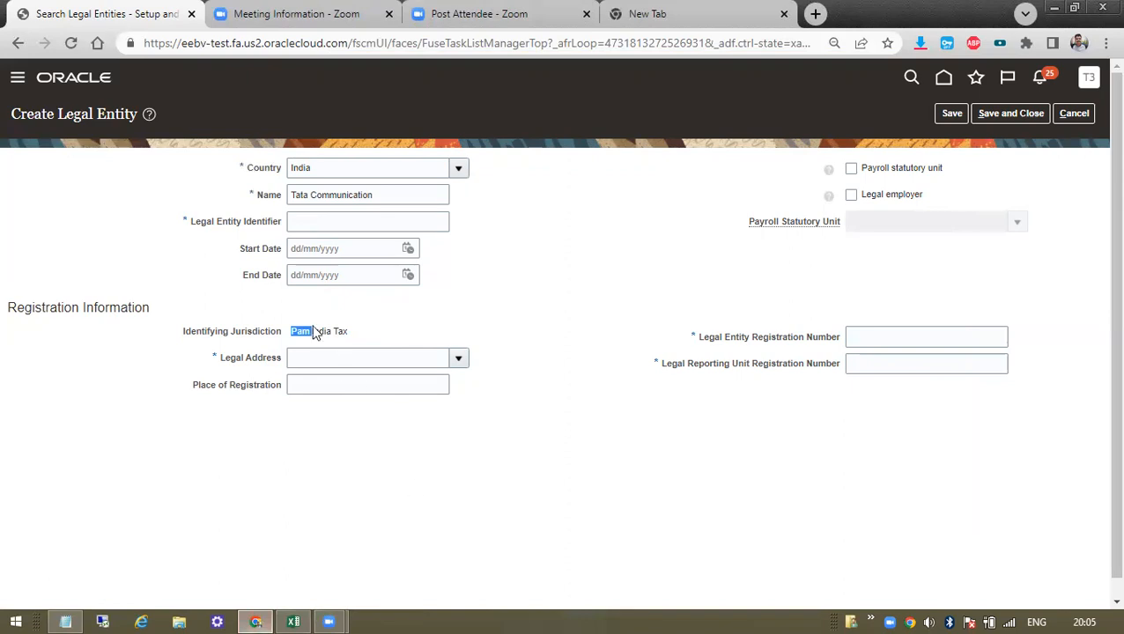
triple_click(313, 329)
click(389, 471)
drag(292, 331, 361, 333)
click(1084, 622)
click(817, 431)
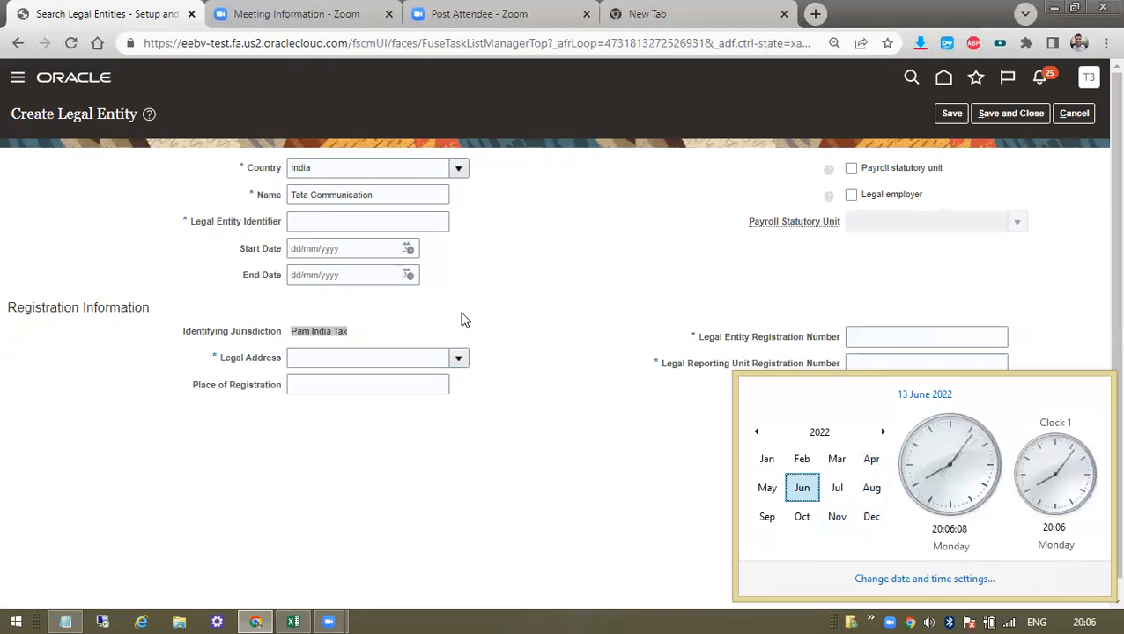
click(283, 345)
drag(291, 331, 361, 333)
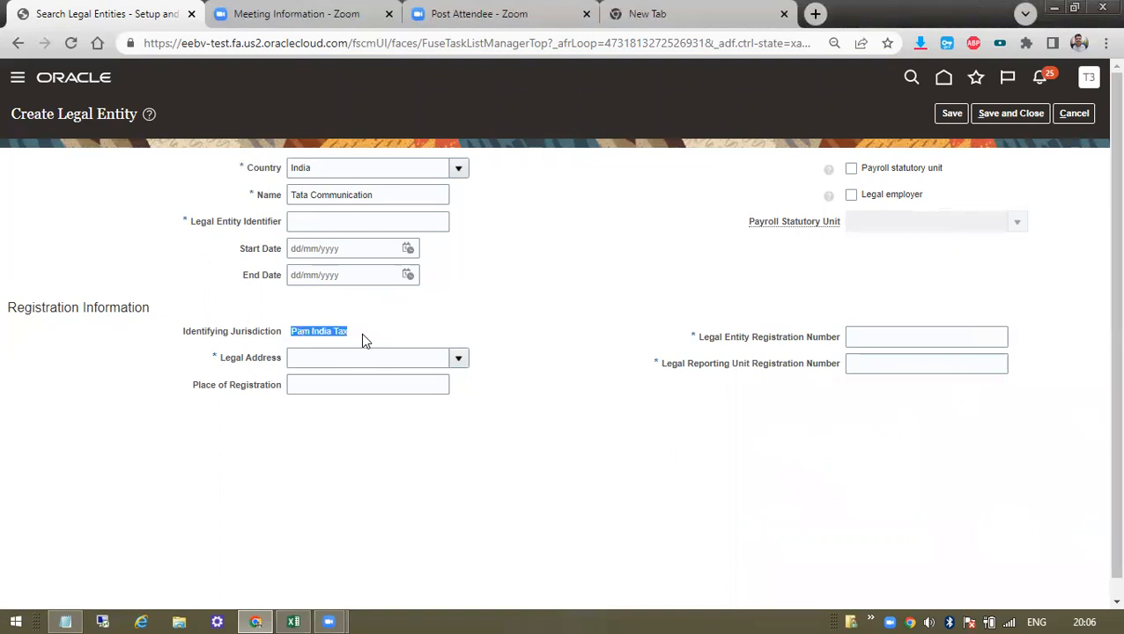
Examine the required Legal Address field in the Registration Information section.
drag(271, 362, 249, 361)
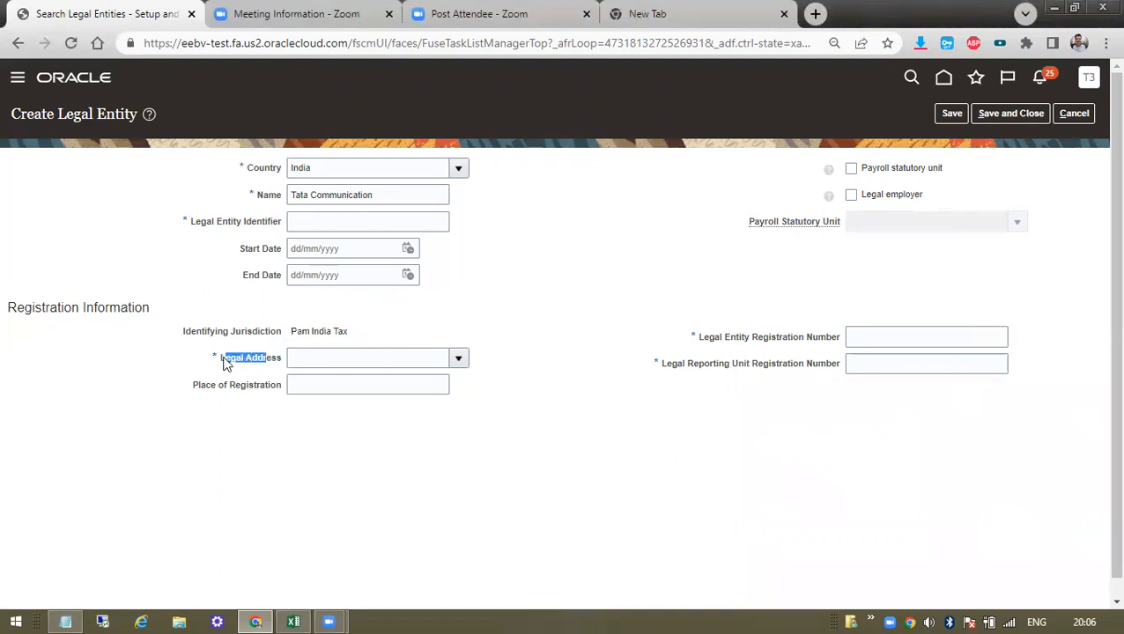
click(254, 360)
double_click(255, 360)
triple_click(254, 361)
click(333, 365)
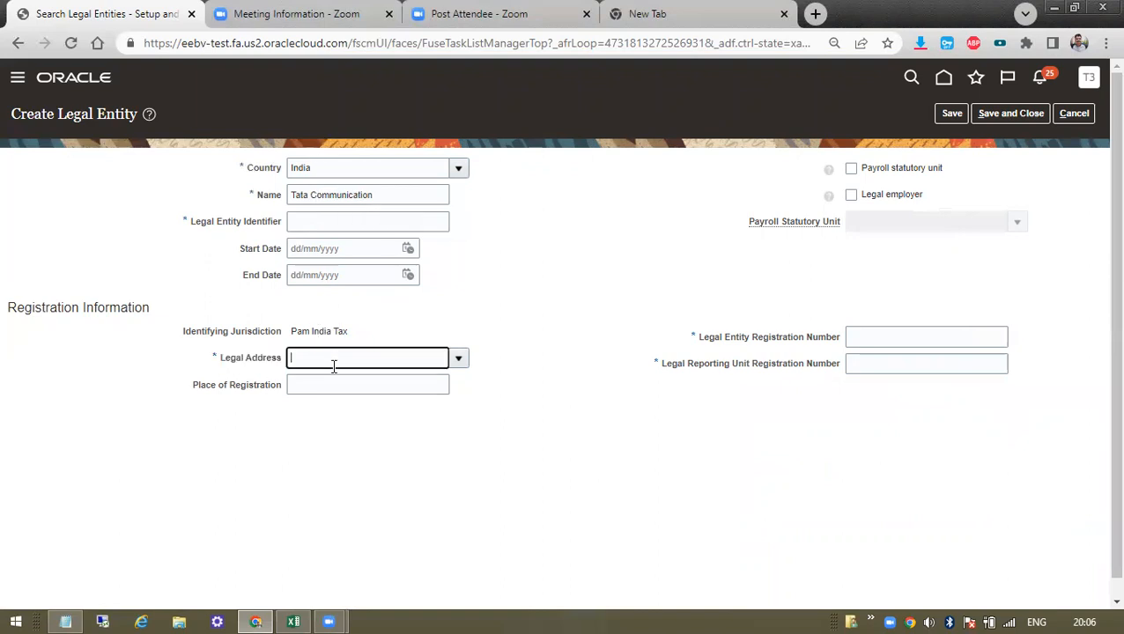
click(227, 362)
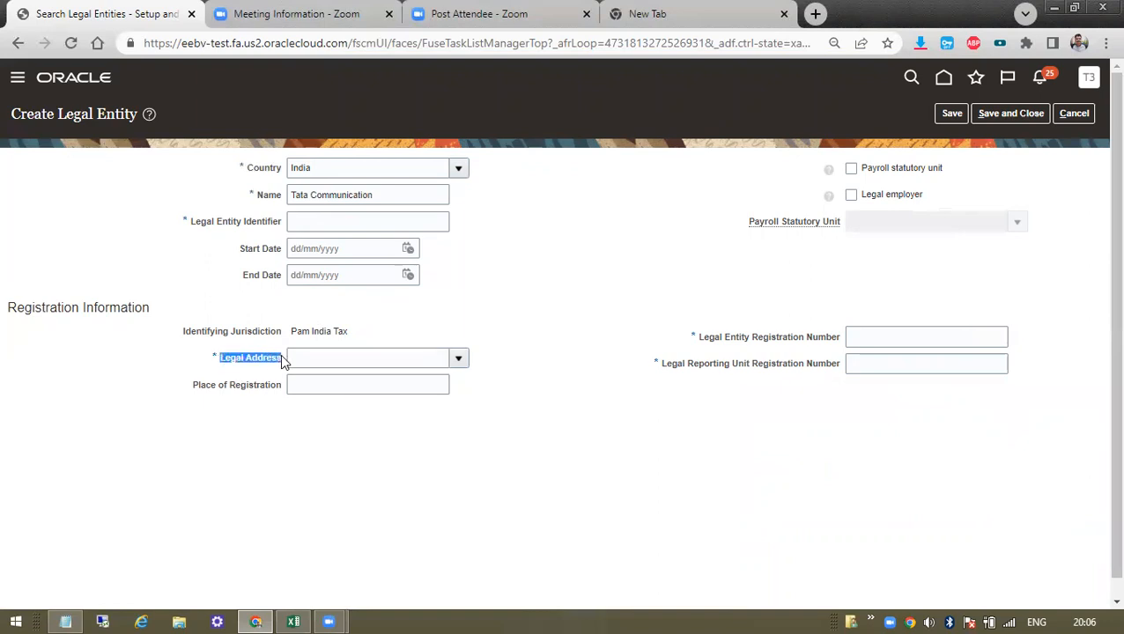
In the Excel task list, enter "Tata Communication" in cell D7 for the Manage Legal Address task.
key(alt+Tab)
key(alt+Tab)
key(alt+Tab)
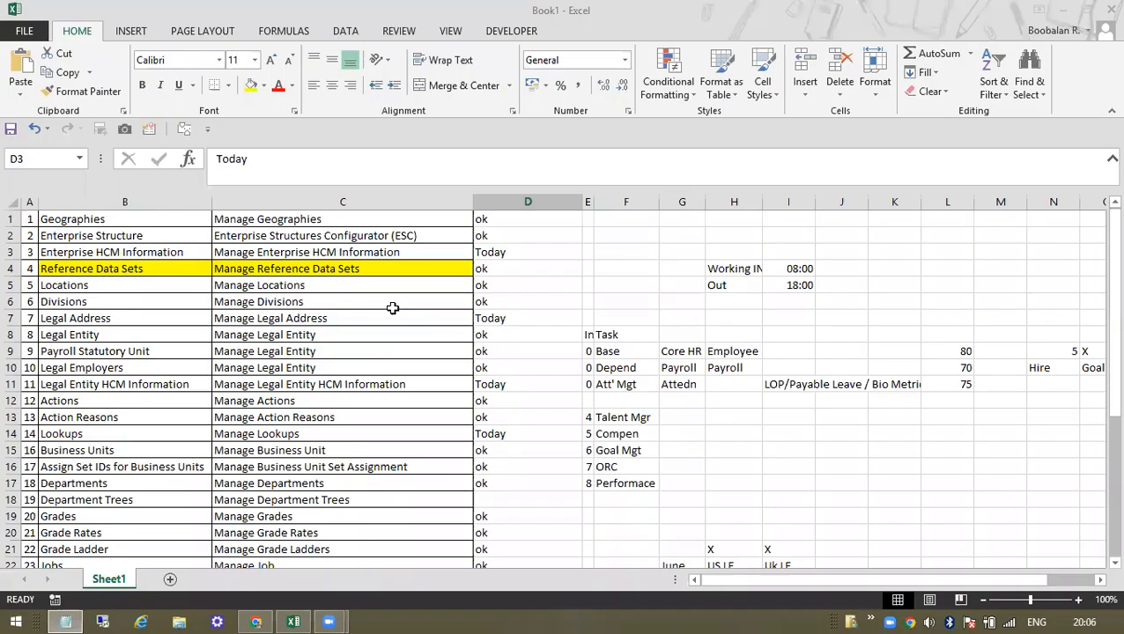
click(318, 317)
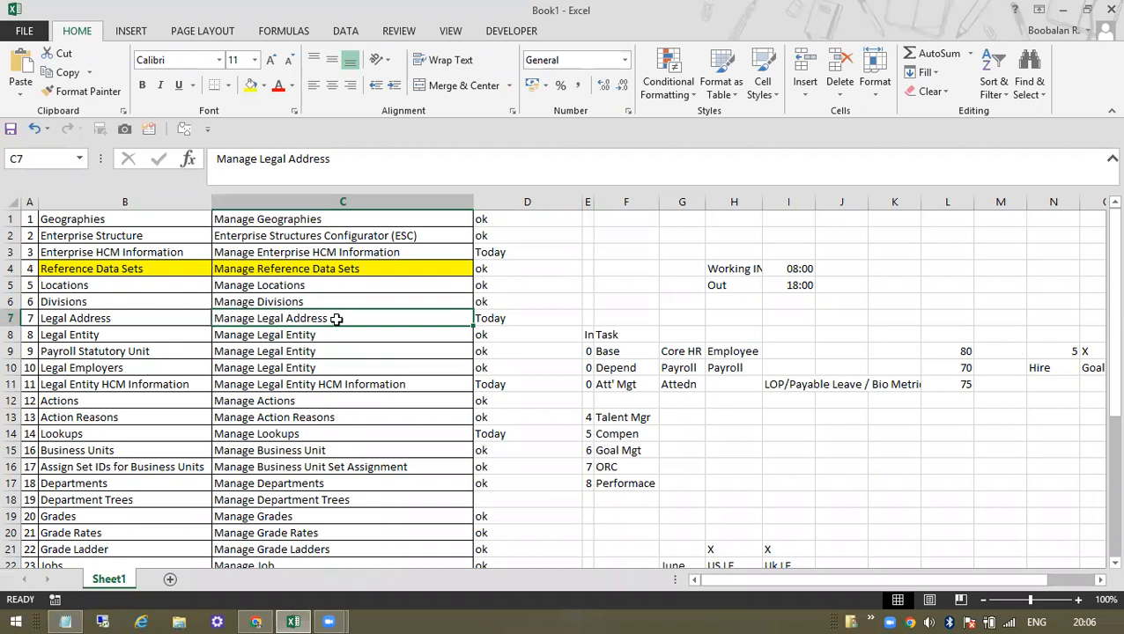
click(512, 319)
text(Ta)
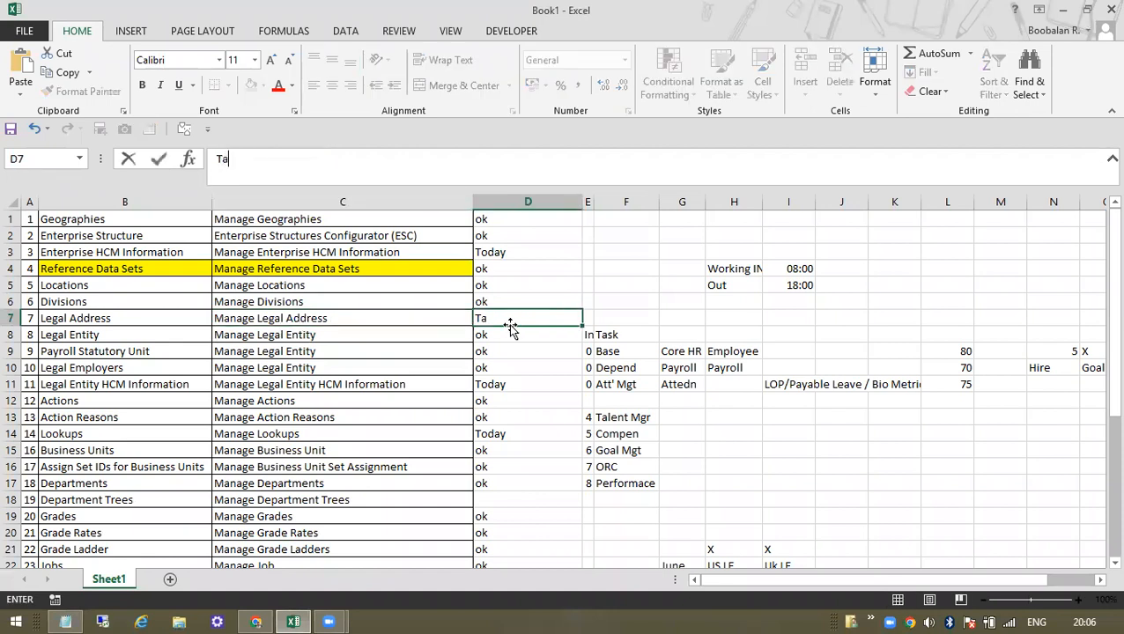
text(ta Commin)
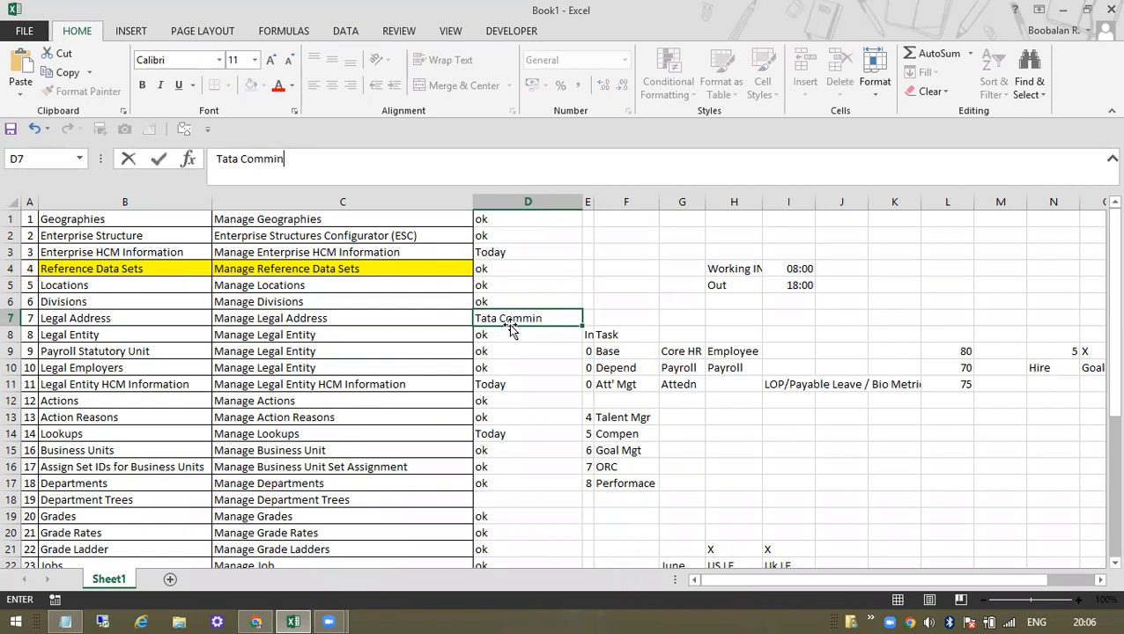
key(BackSpace)
key(BackSpace)
text(unication)
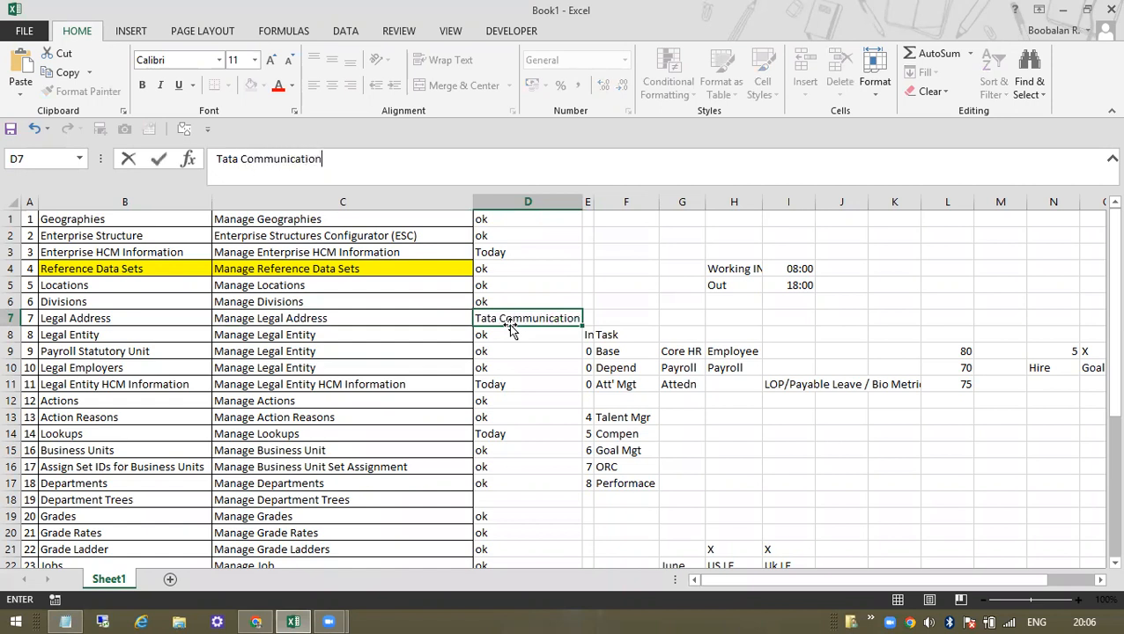
Back in Oracle, examine the available India addresses for Legal Address and open the Legal Address search.
key(alt+Tab)
key(alt+Tab)
click(458, 358)
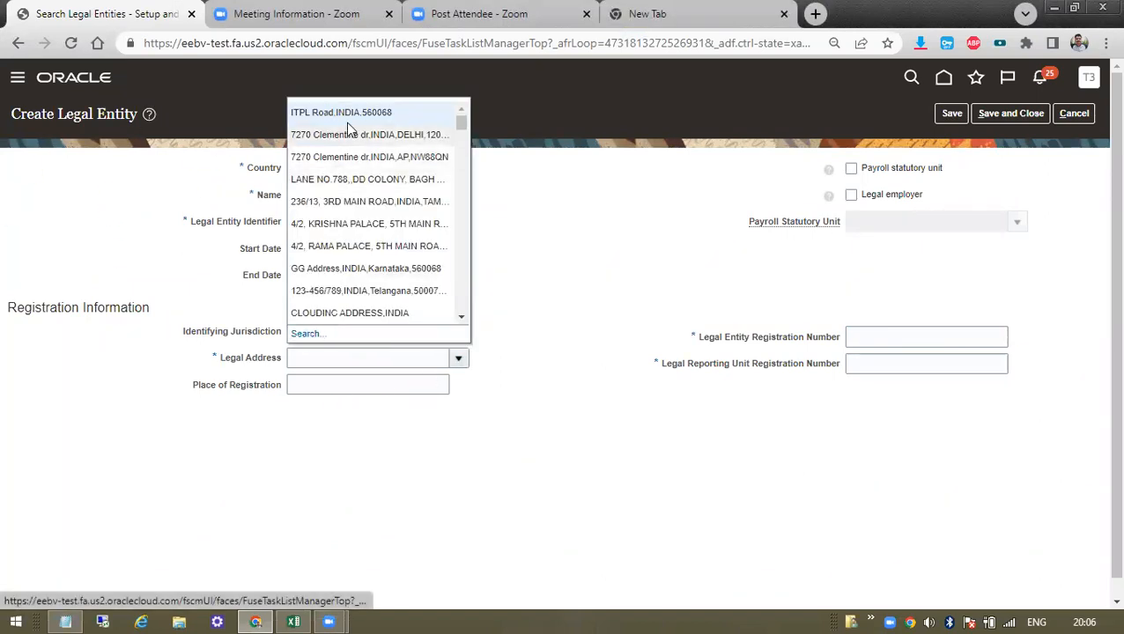
scroll(449, 229, down, 3)
scroll(451, 177, up, 3)
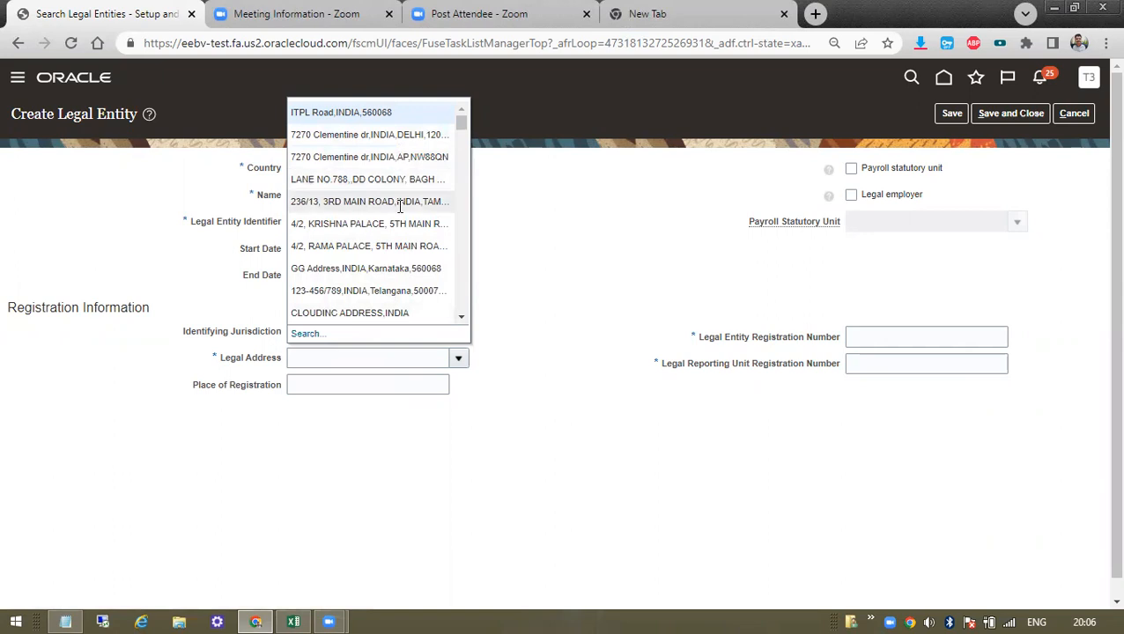
scroll(400, 211, down, 3)
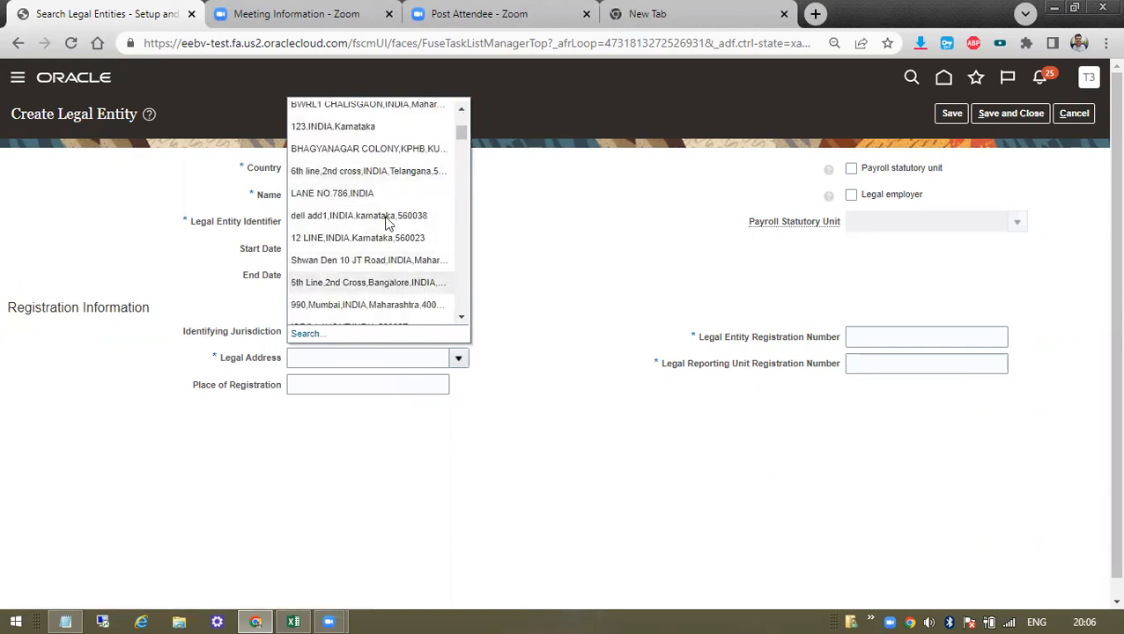
scroll(428, 195, up, 1)
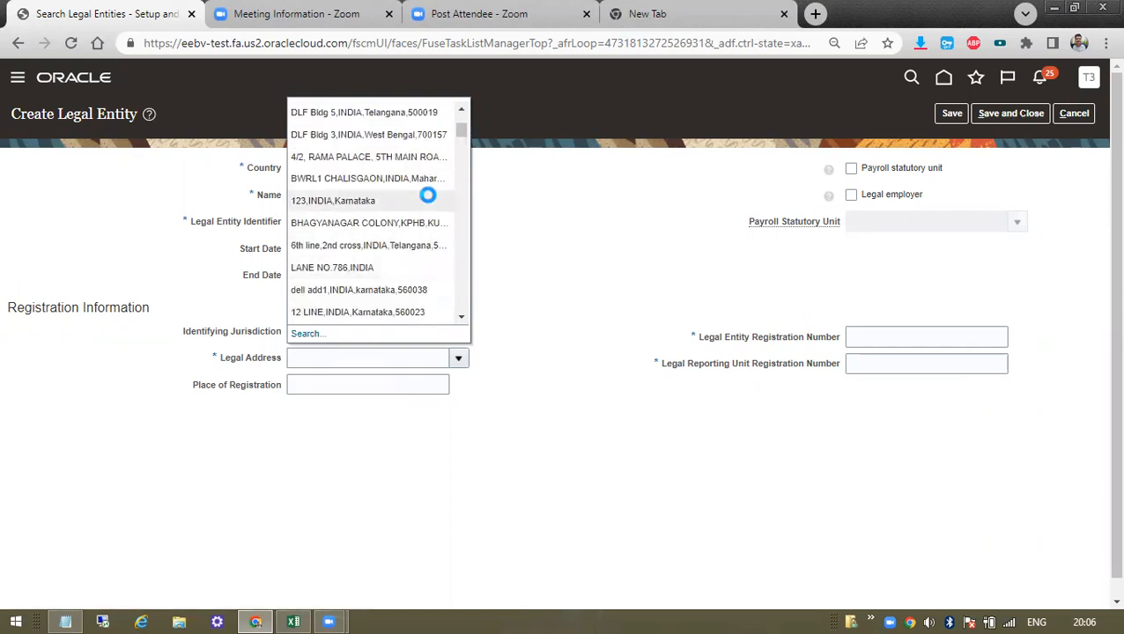
click(299, 334)
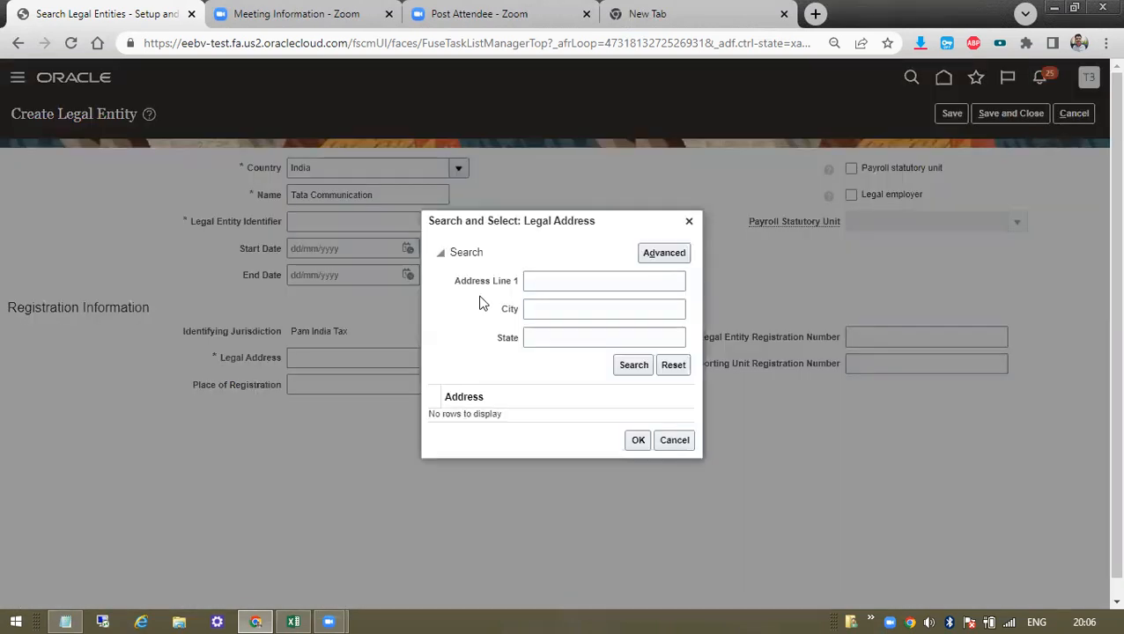
Switch to the Excel task list and review the Manage Legal Address row.
key(alt+Tab)
key(alt+Tab)
click(332, 315)
click(499, 320)
key(End)
key(Return)
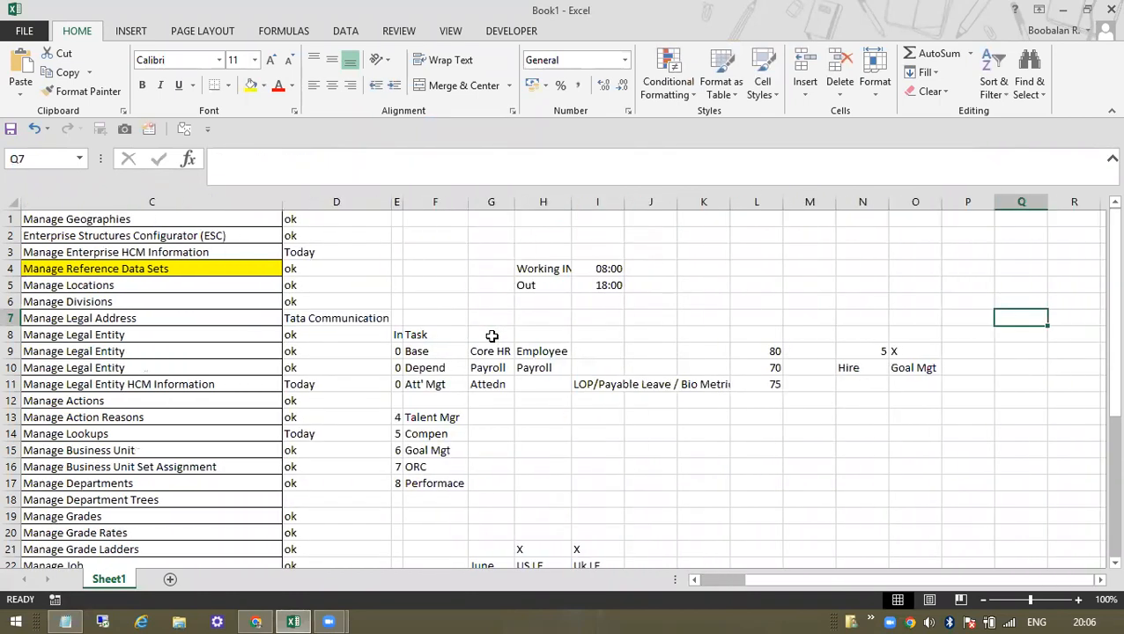
click(114, 318)
key(Home)
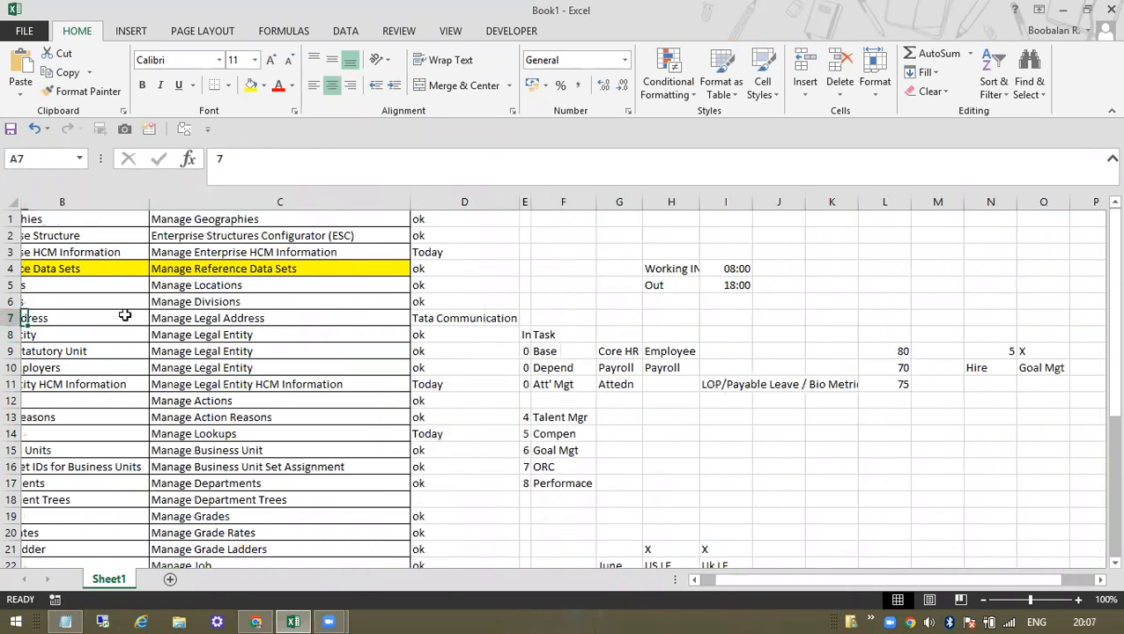
Review the first tasks in column C, from Manage Geographies through Manage Enterprise HCM Information.
key(Right)
key(Right)
key(Right)
key(Up)
key(Up)
key(Up)
key(Up)
key(Left)
key(Up)
key(Up)
key(ctrl+shift+Down)
key(ctrl+shift+Up)
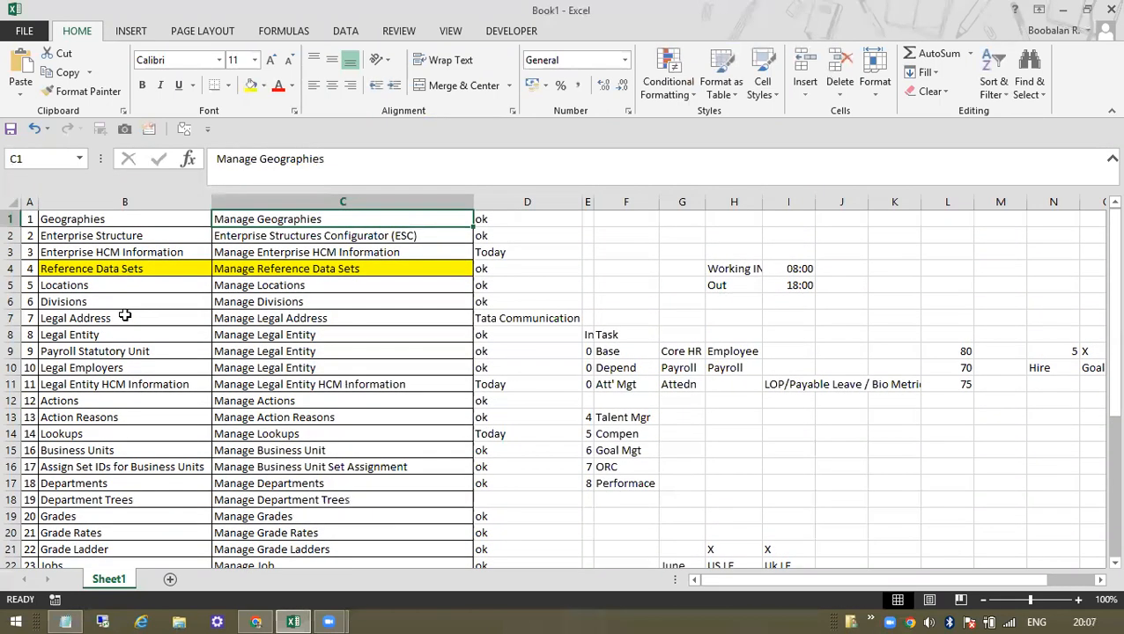
key(Down)
key(Down)
key(Down)
key(Down)
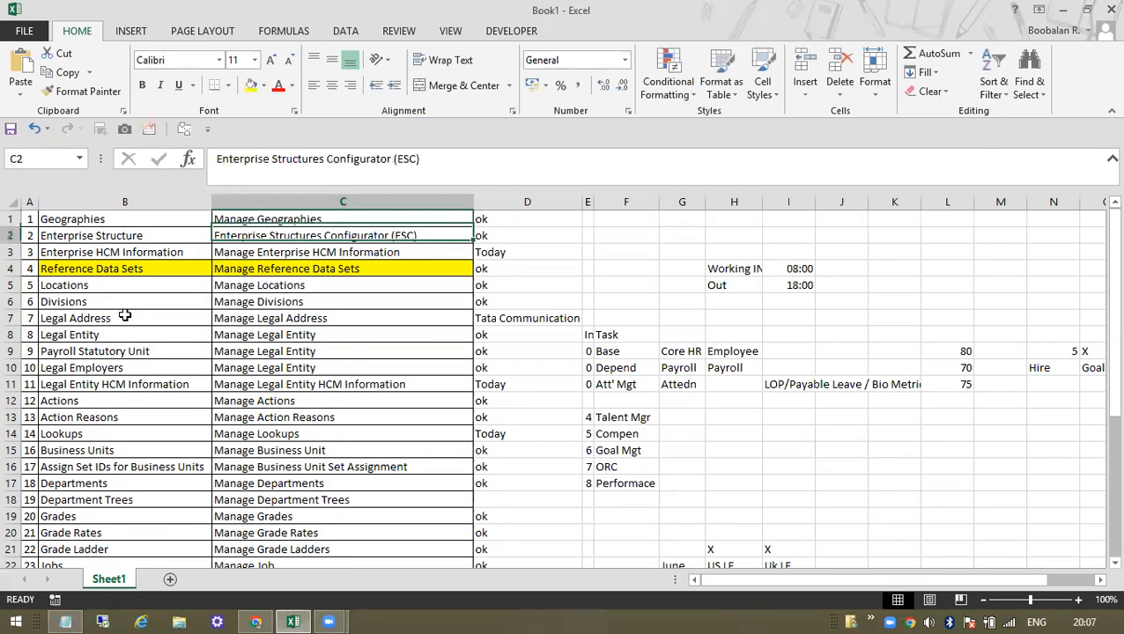
key(Up)
key(Up)
key(Up)
key(Up)
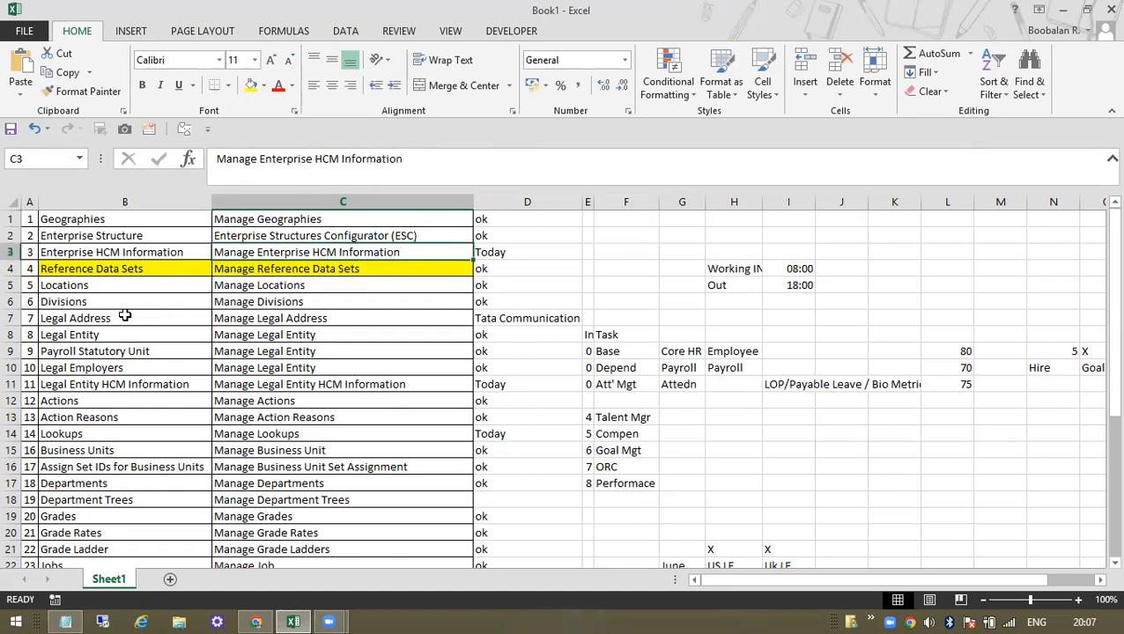
key(Down)
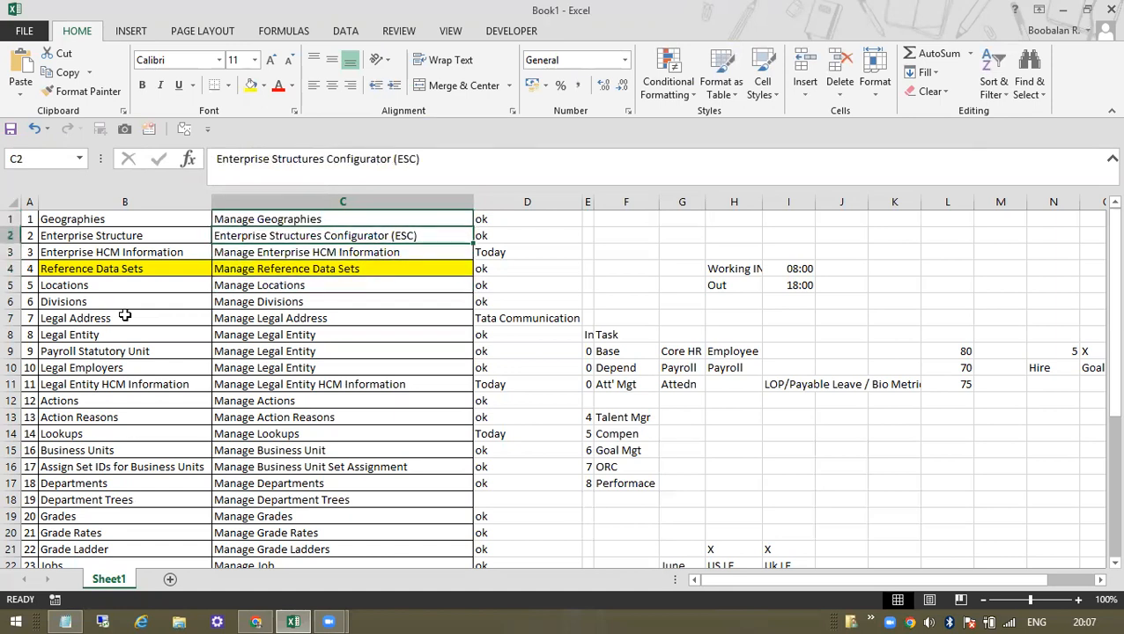
key(Right)
key(Left)
key(Left)
key(Right)
key(Right)
key(Left)
key(Down)
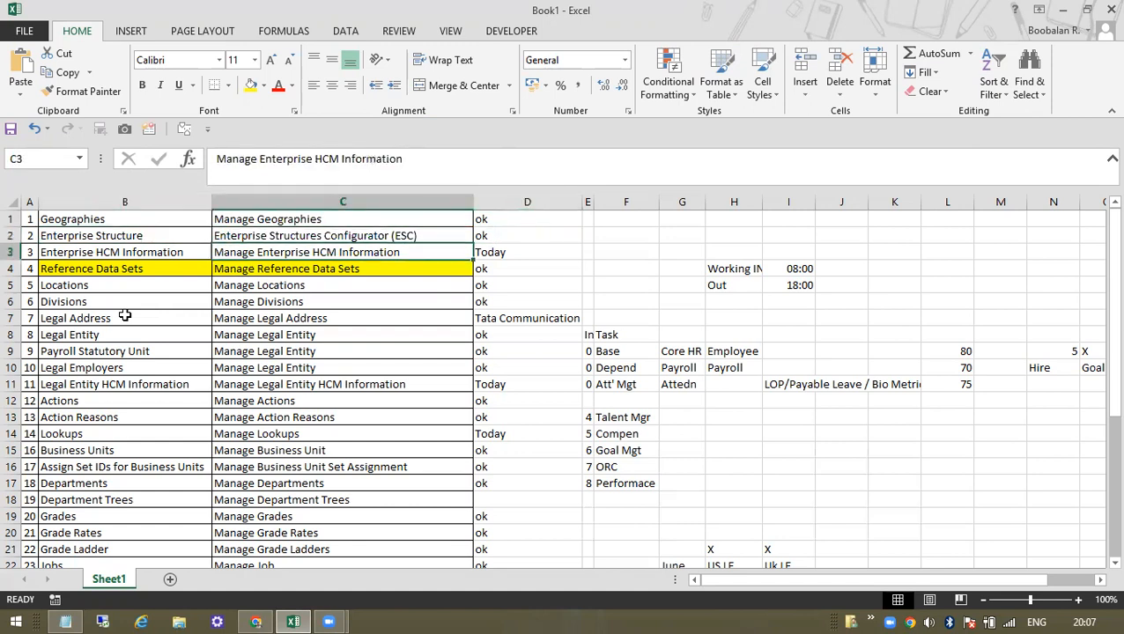
Examine the order of the tasks following Manage Enterprise HCM Information in column C.
key(Down)
key(Down)
key(Down)
key(Down)
key(Down)
key(Down)
key(Down)
key(Down)
key(Up)
key(Up)
key(Up)
key(Up)
key(Up)
key(Down)
key(Down)
key(Down)
key(Down)
key(Down)
Return to Oracle, close the Legal Address search without choosing an address, and go to Place of Registration.
key(alt+Tab)
key(alt+Tab)
key(Tab)
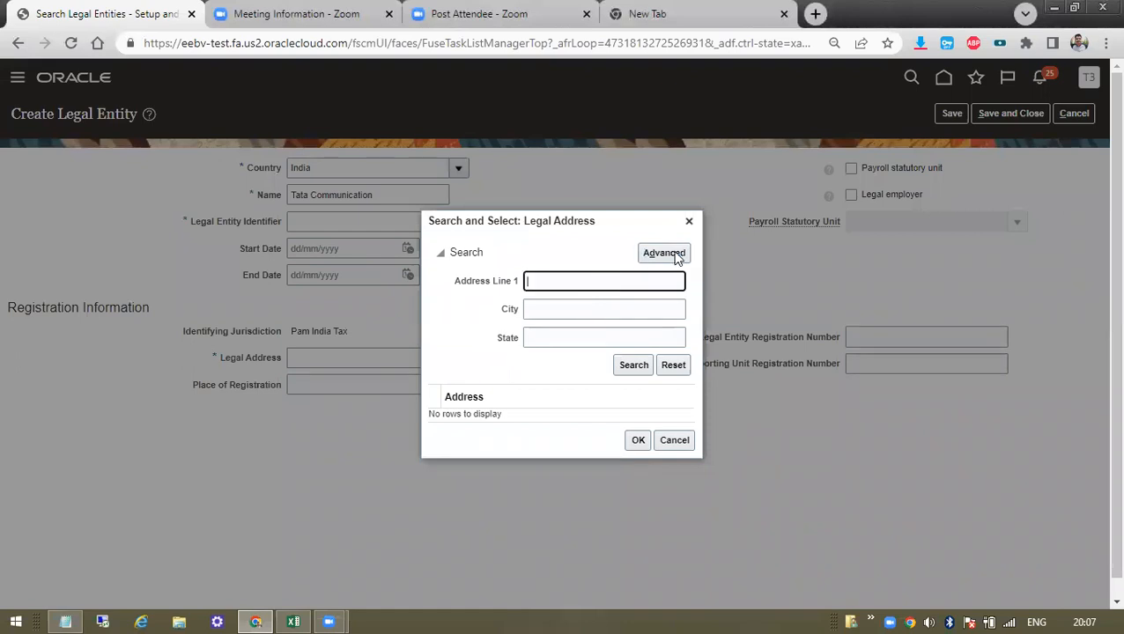
click(686, 224)
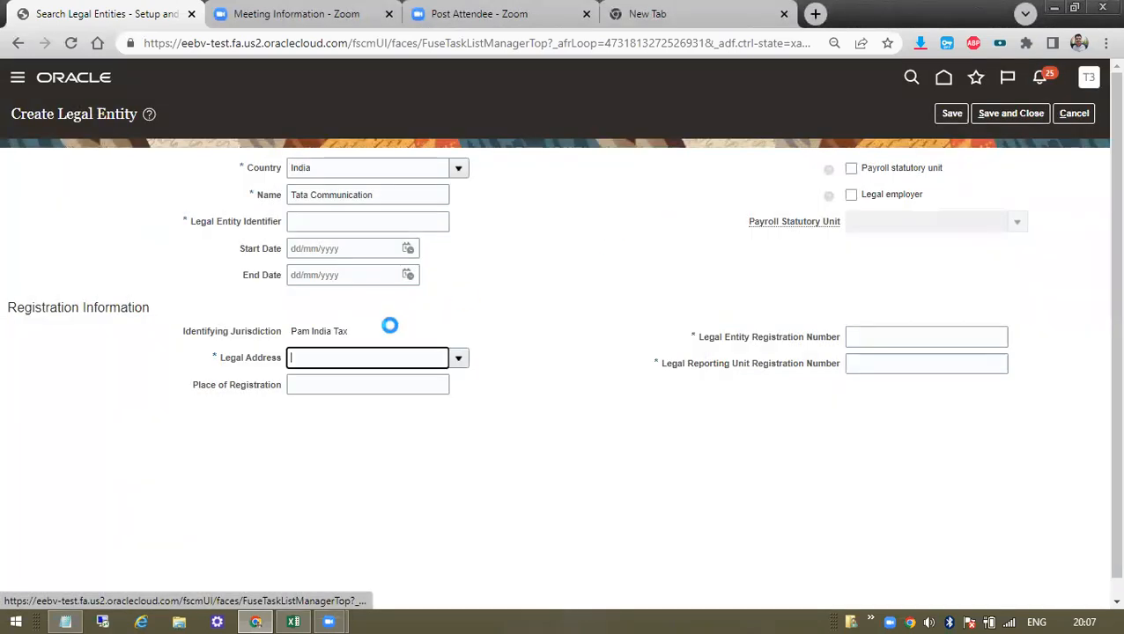
click(315, 386)
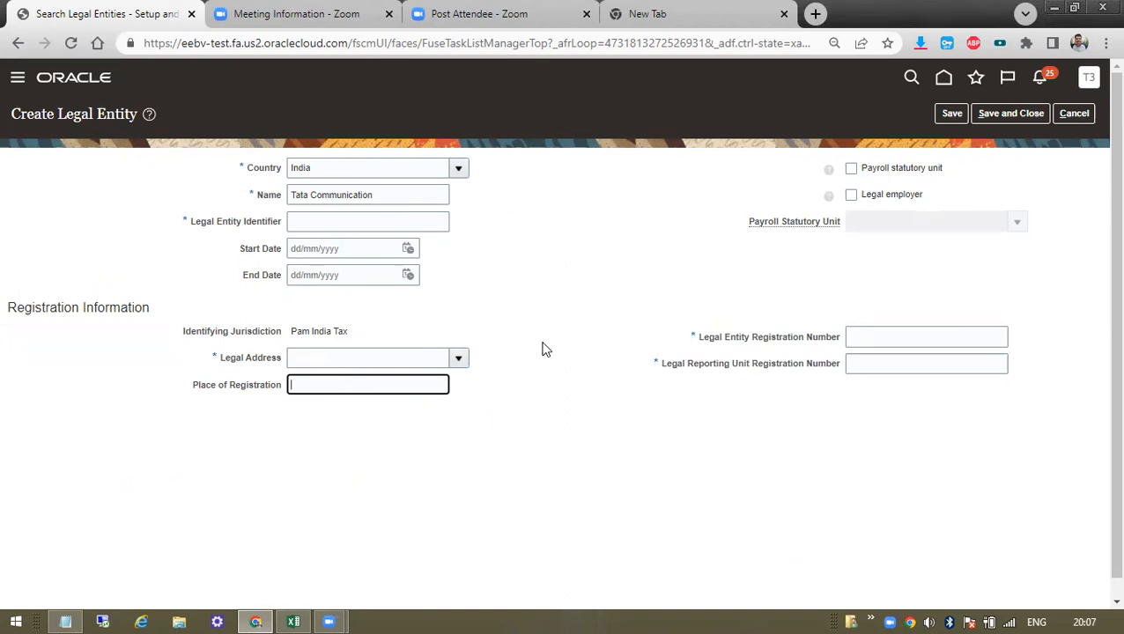
Examine the Legal Entity and Legal Reporting Unit Registration Number fields and the Payroll statutory unit option.
click(792, 332)
triple_click(792, 335)
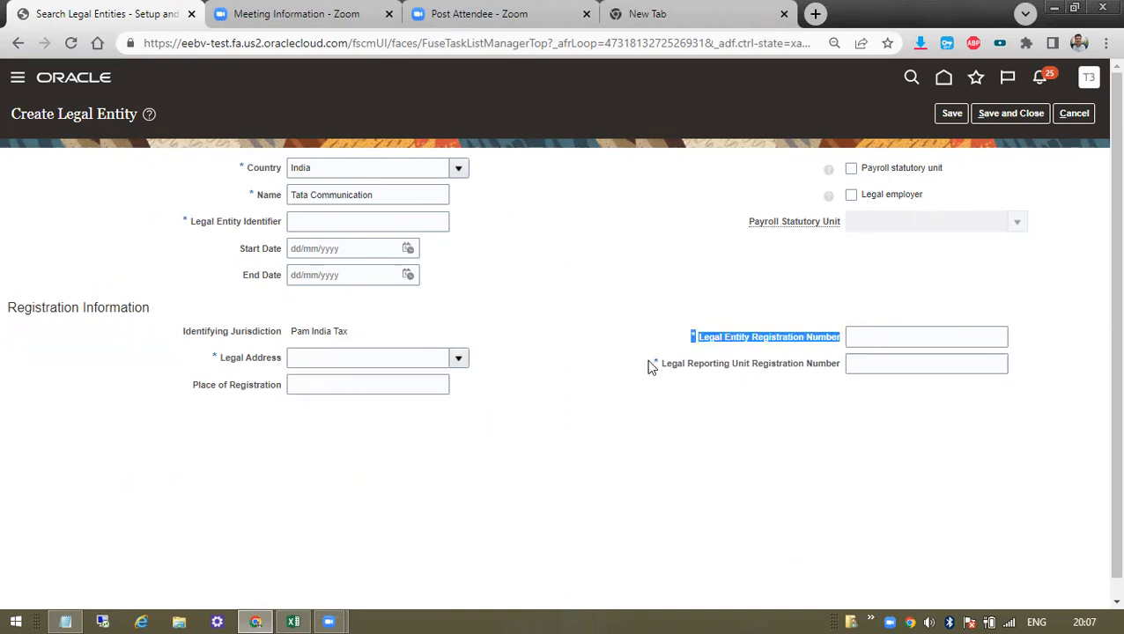
drag(650, 368, 879, 361)
click(884, 335)
click(884, 361)
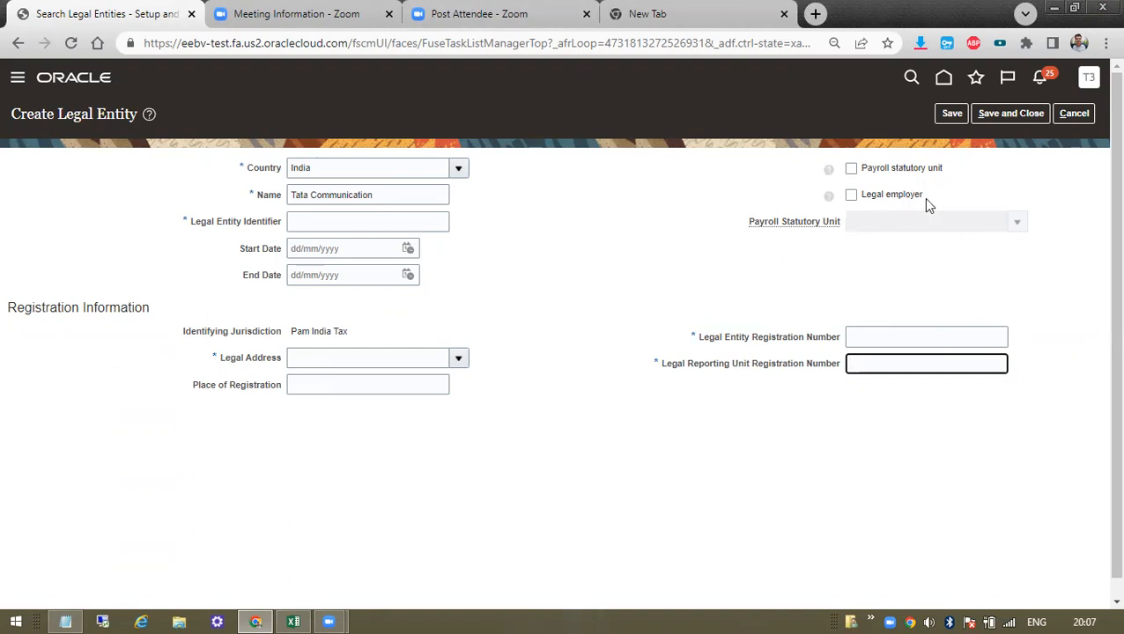
drag(949, 174, 866, 174)
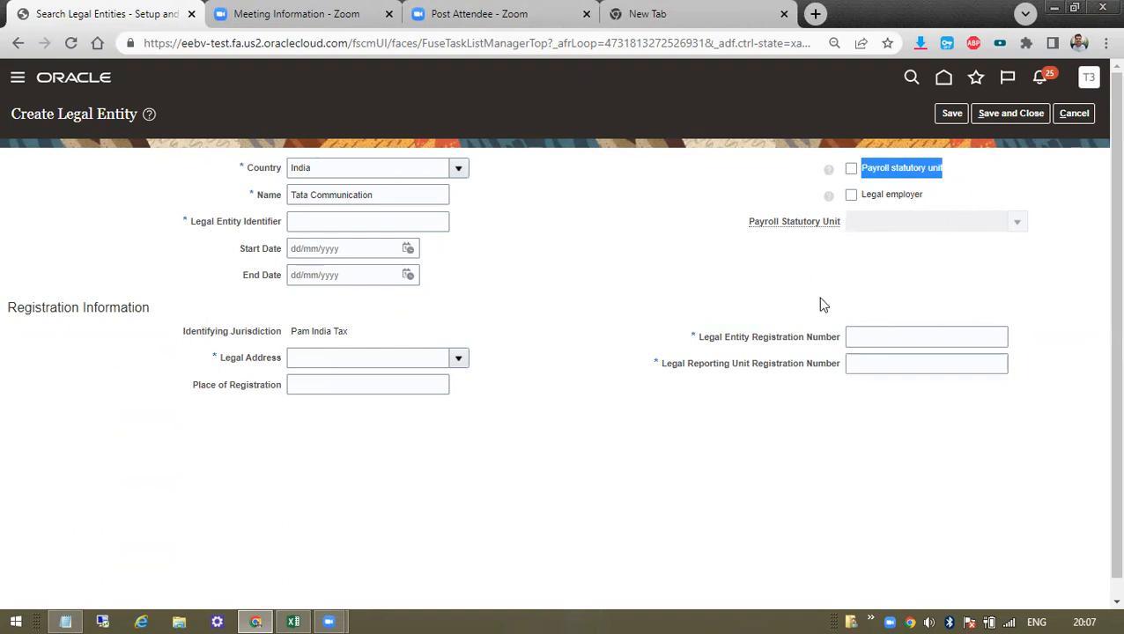
click(855, 335)
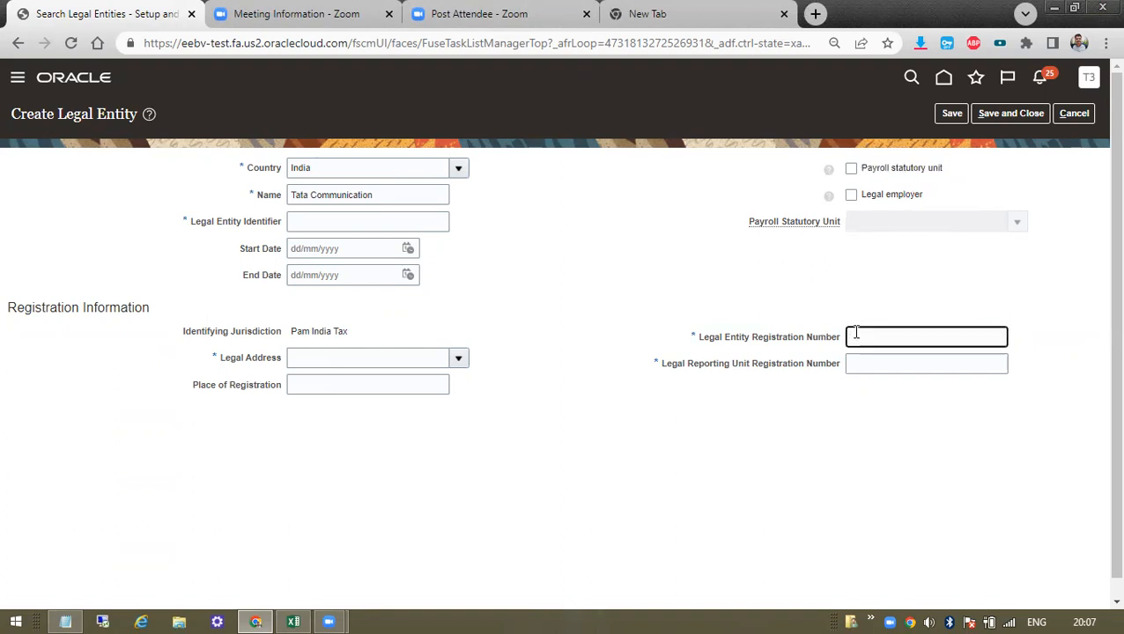
click(866, 361)
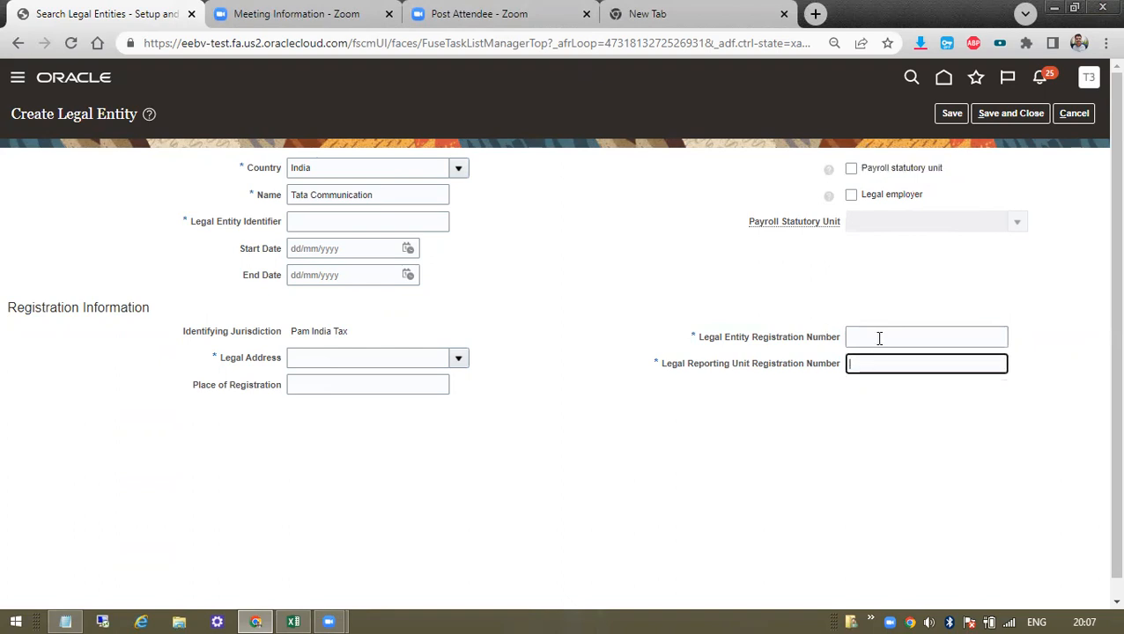
click(879, 337)
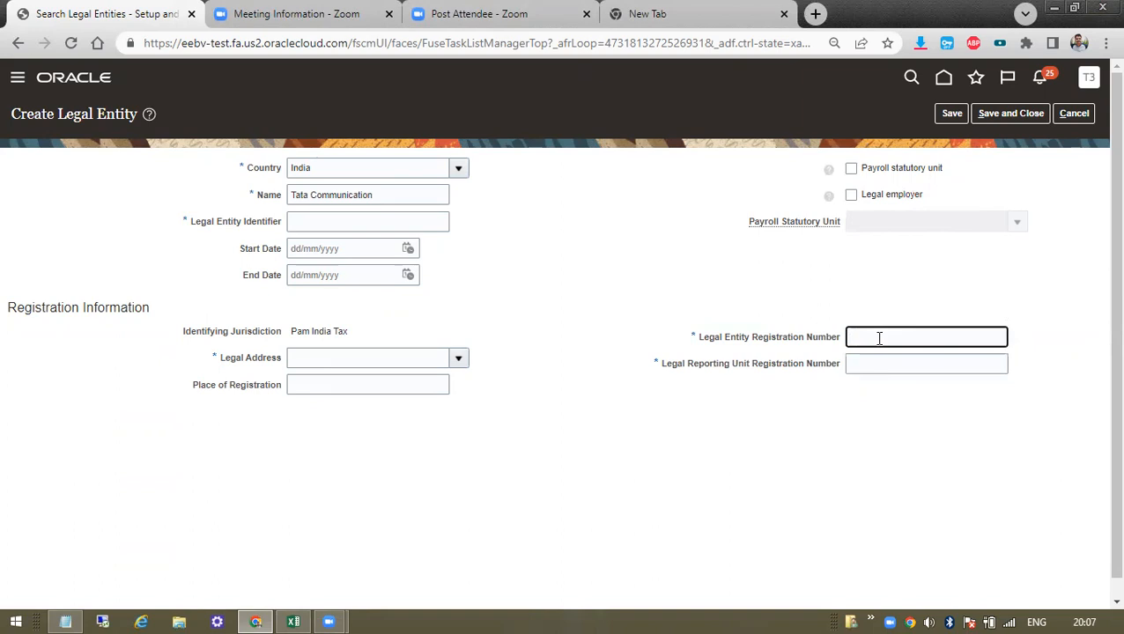
Try sample values in the Legal Entity and Legal Reporting Unit Registration Number fields, and clear both fields.
text(sdfdsfds)
drag(909, 337, 696, 348)
text(21321321)
click(866, 360)
text(3213213)
key(shift+Tab)
key(ctrl+a)
key(BackSpace)
double_click(917, 359)
key(BackSpace)
click(890, 343)
text(sasd)
drag(876, 340, 812, 330)
key(BackSpace)
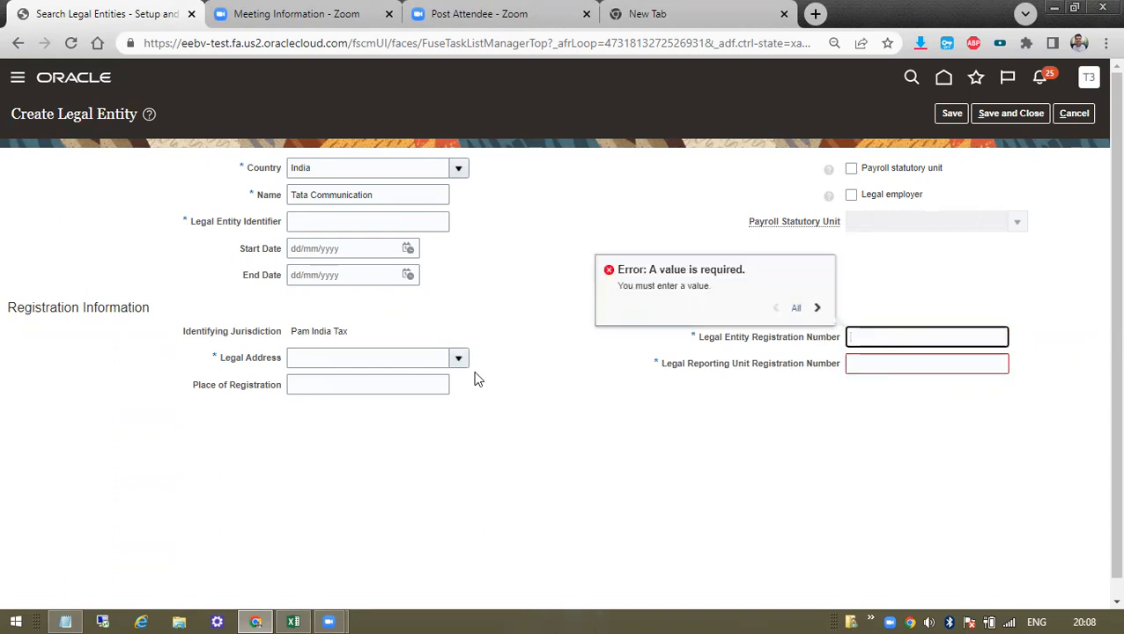
Review the required Legal Entity Registration Number field and the address choices for Legal Address.
click(447, 330)
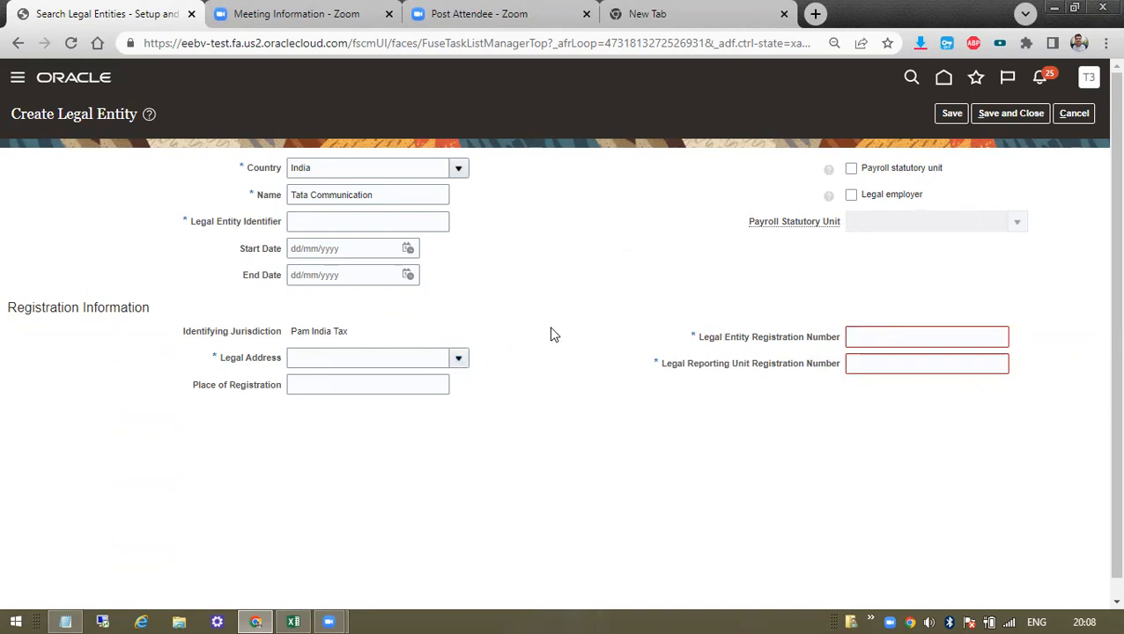
click(948, 339)
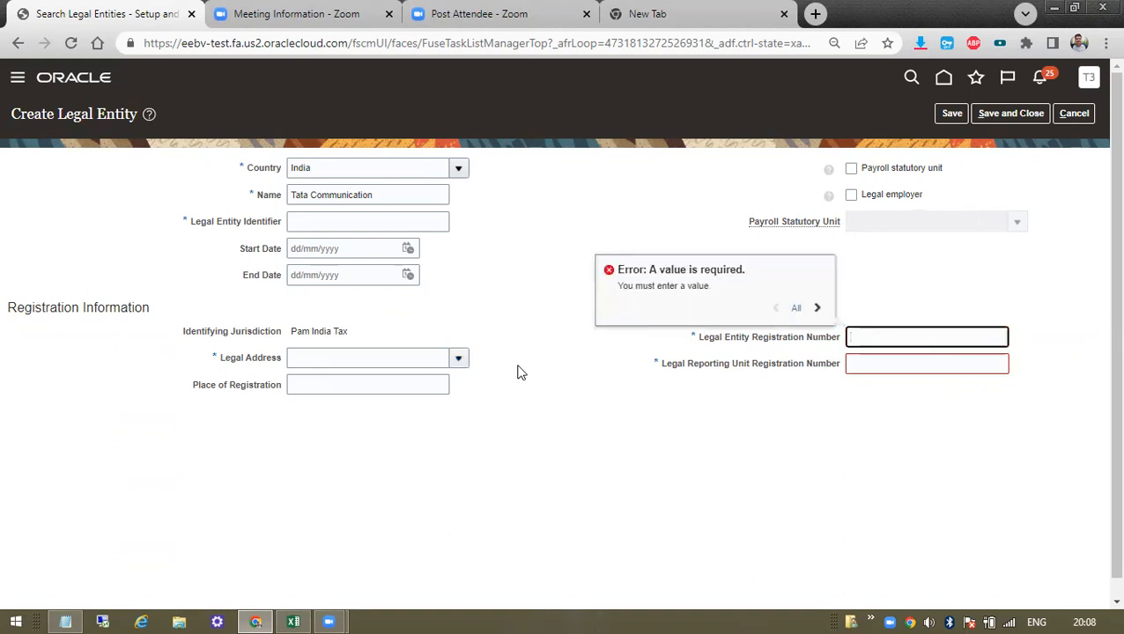
click(419, 374)
drag(271, 362, 201, 356)
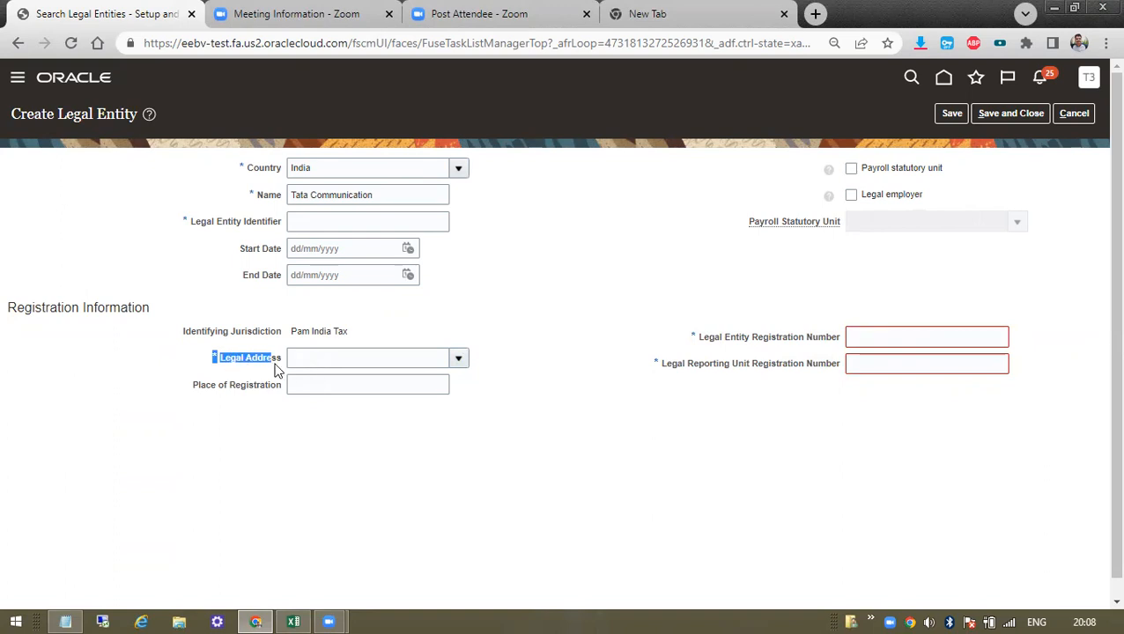
click(459, 361)
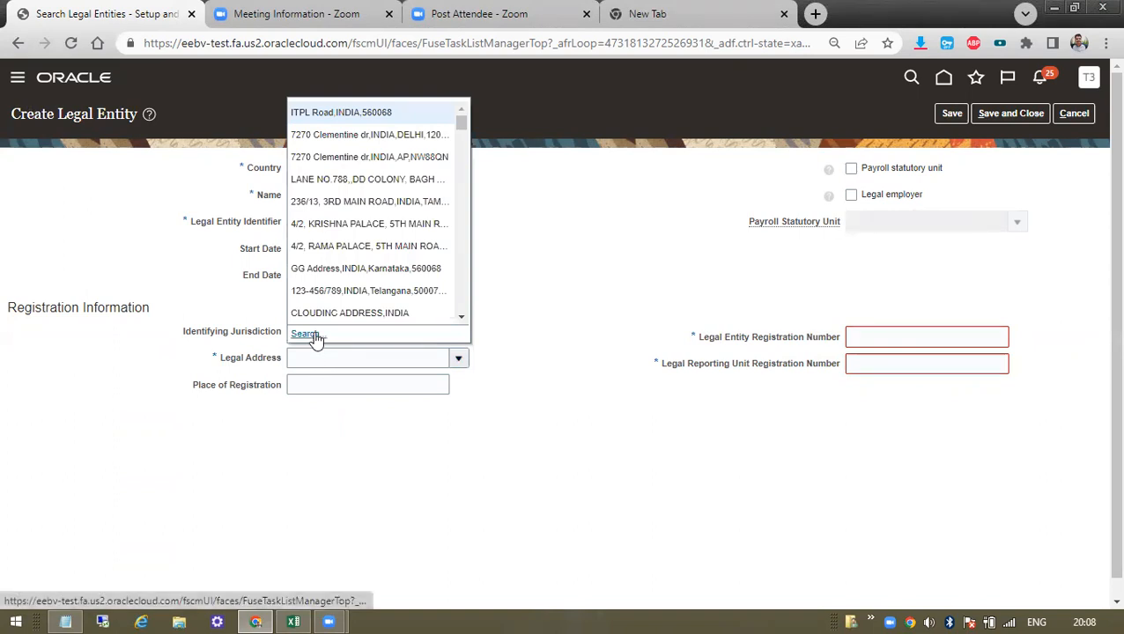
click(342, 385)
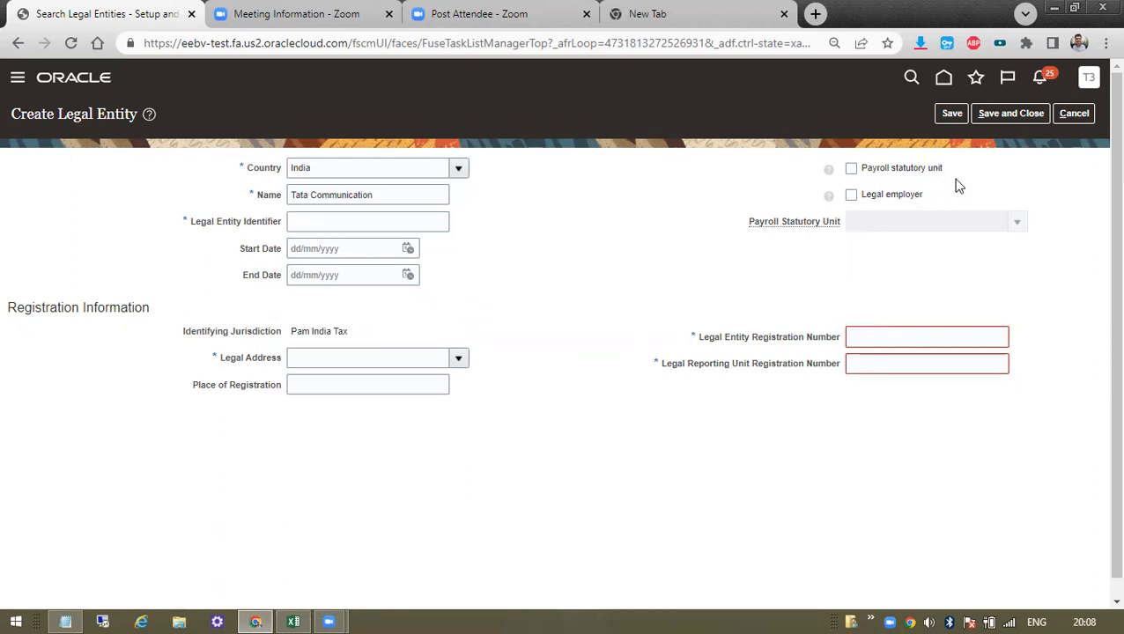
Replace all the Notepad notes with the copied labels "Payroll statutory unit" and "Legal employer", removing the leading space.
drag(936, 198, 834, 169)
key(ctrl+c)
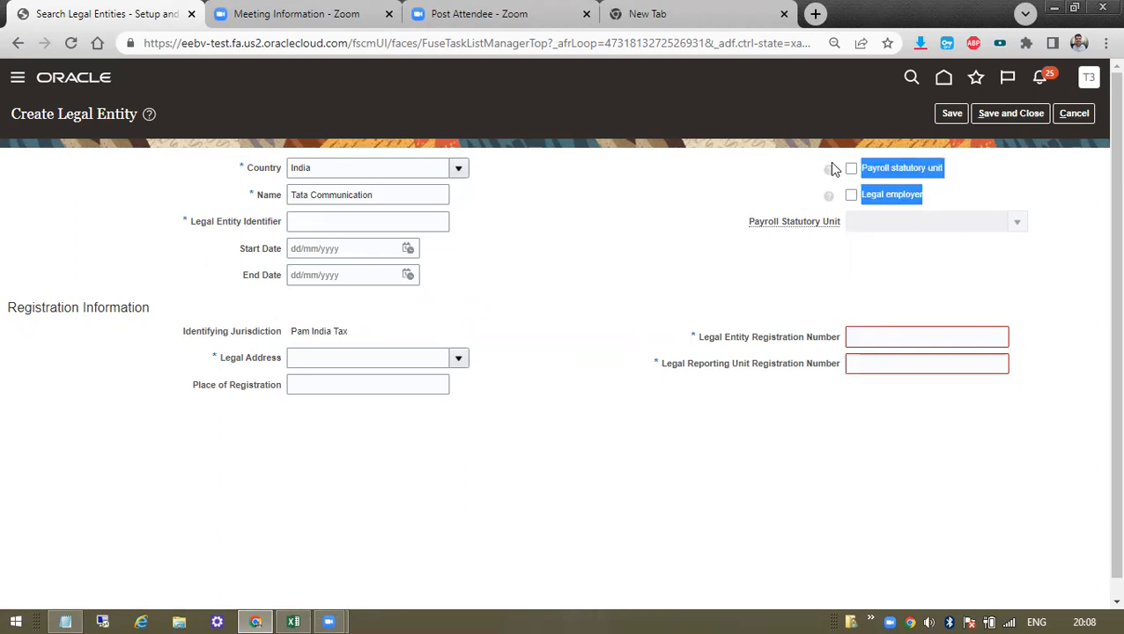
click(66, 620)
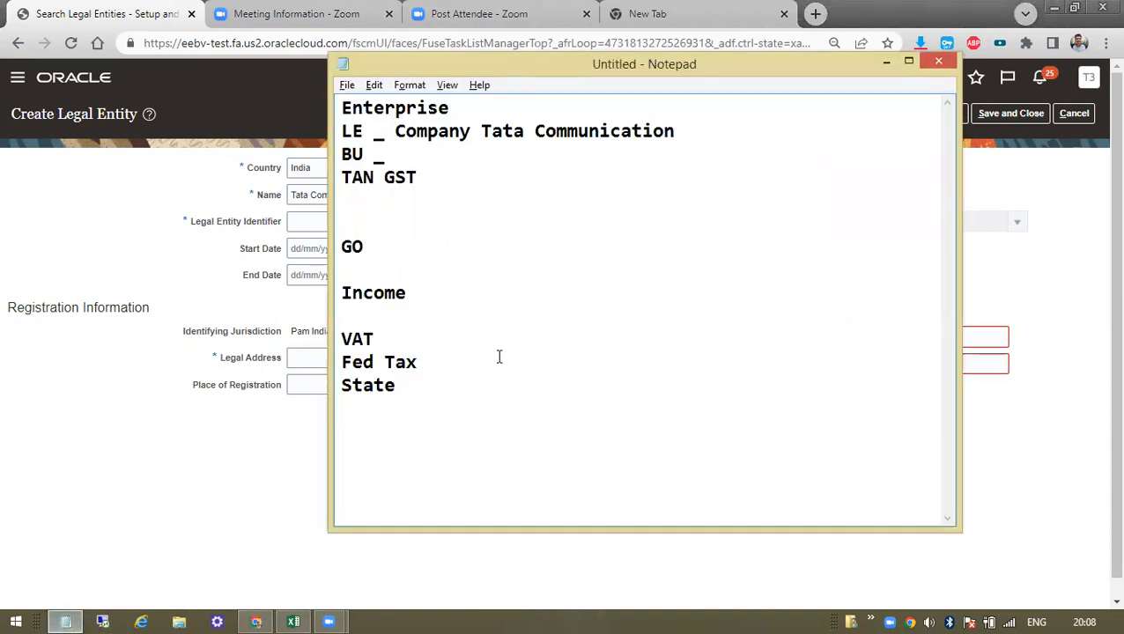
key(ctrl+a)
key(ctrl+v)
click(427, 109)
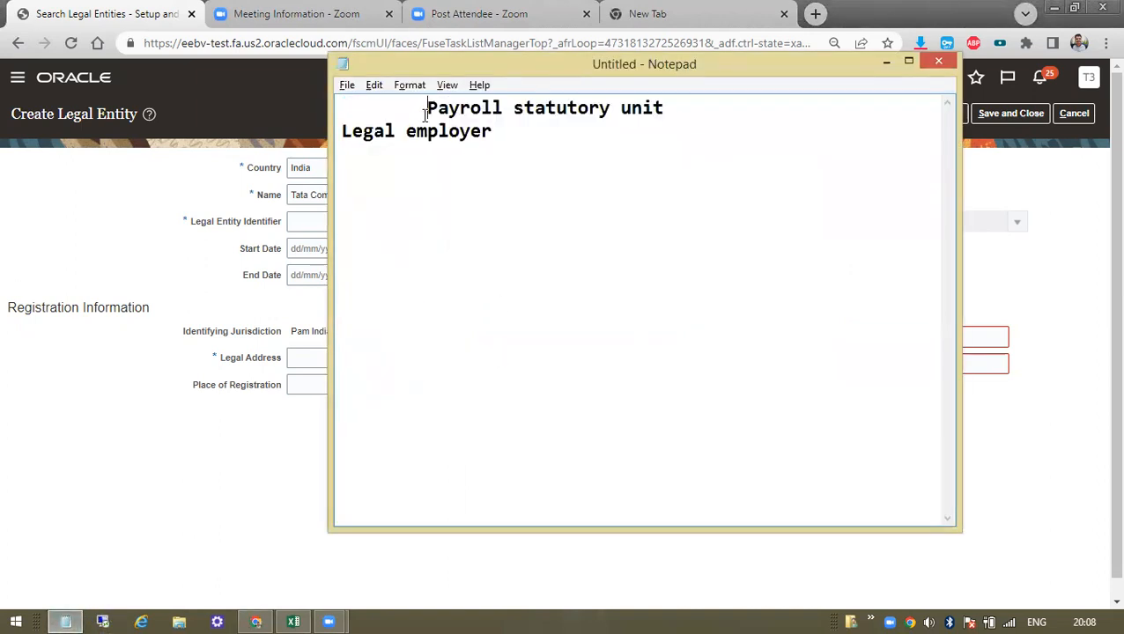
key(BackSpace)
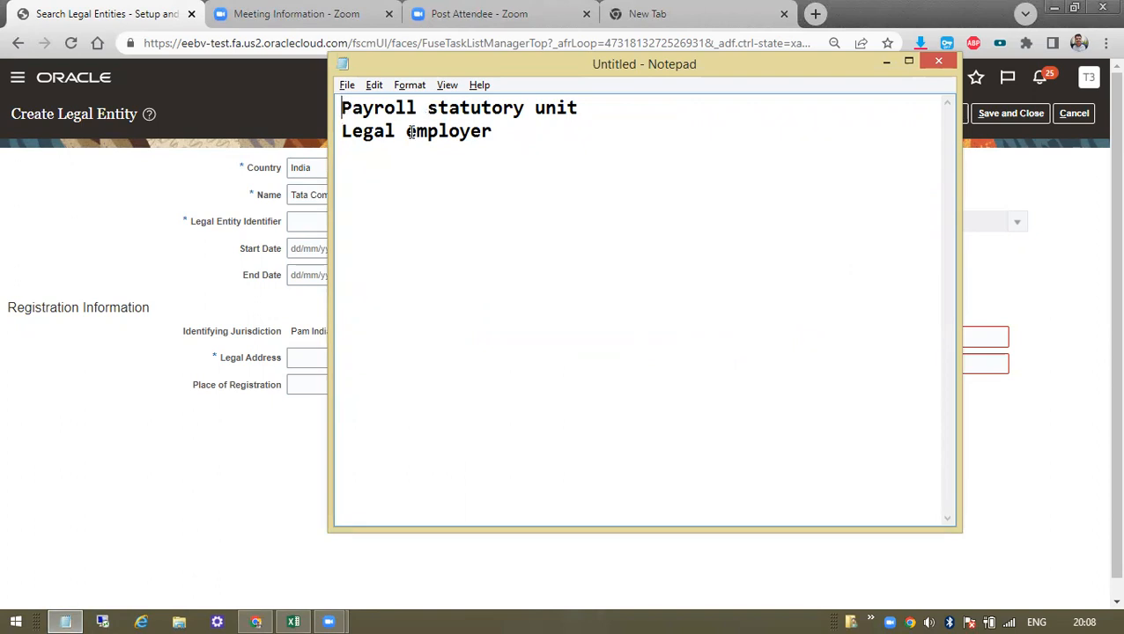
Insert a blank line between "Payroll statutory unit" and "Legal employer", and add two new lines below "Legal employer".
click(345, 135)
key(Return)
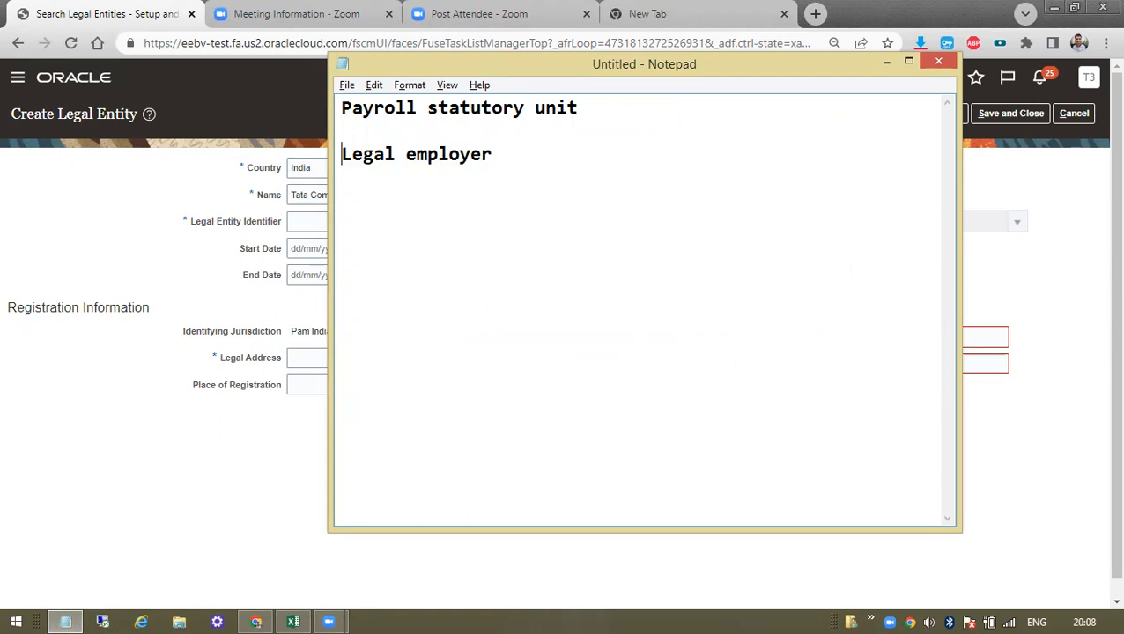
key(Right)
key(Right)
key(Right)
key(Right)
key(Right)
key(Right)
key(Right)
key(Right)
key(Right)
key(Right)
key(Right)
key(Right)
key(Right)
key(Right)
key(Return)
key(Return)
Highlight the word "Legal" in the "Legal employer" line of the notes.
key(Up)
key(Up)
key(shift+Right)
key(shift+Right)
key(shift+Right)
key(shift+Right)
key(shift+Right)
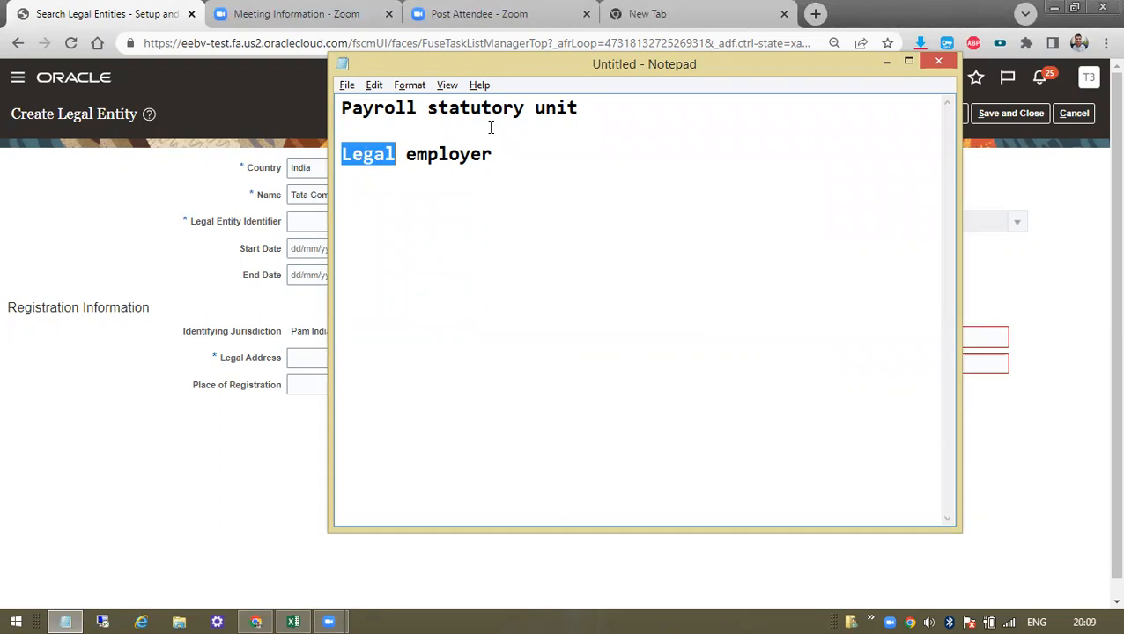
Highlight the entire "Legal employer" line in the notes.
key(Right)
key(Right)
key(Right)
key(Right)
key(Right)
key(Right)
key(Right)
key(Right)
key(Right)
key(Right)
key(Right)
key(Up)
key(Up)
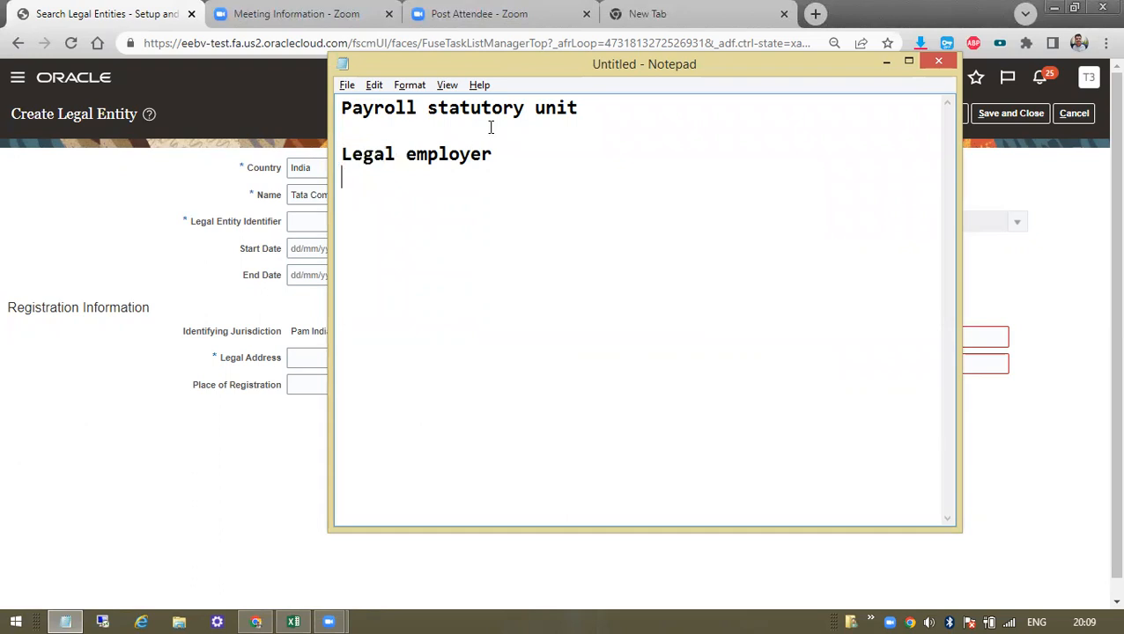
key(shift+Right)
key(shift+Right)
key(shift+Right)
key(shift+Right)
key(shift+Right)
key(shift+Right)
key(shift+Right)
key(shift+Right)
key(shift+Right)
key(shift+Right)
key(shift+Right)
key(shift+Right)
key(shift+Right)
key(shift+Right)
key(shift+Right)
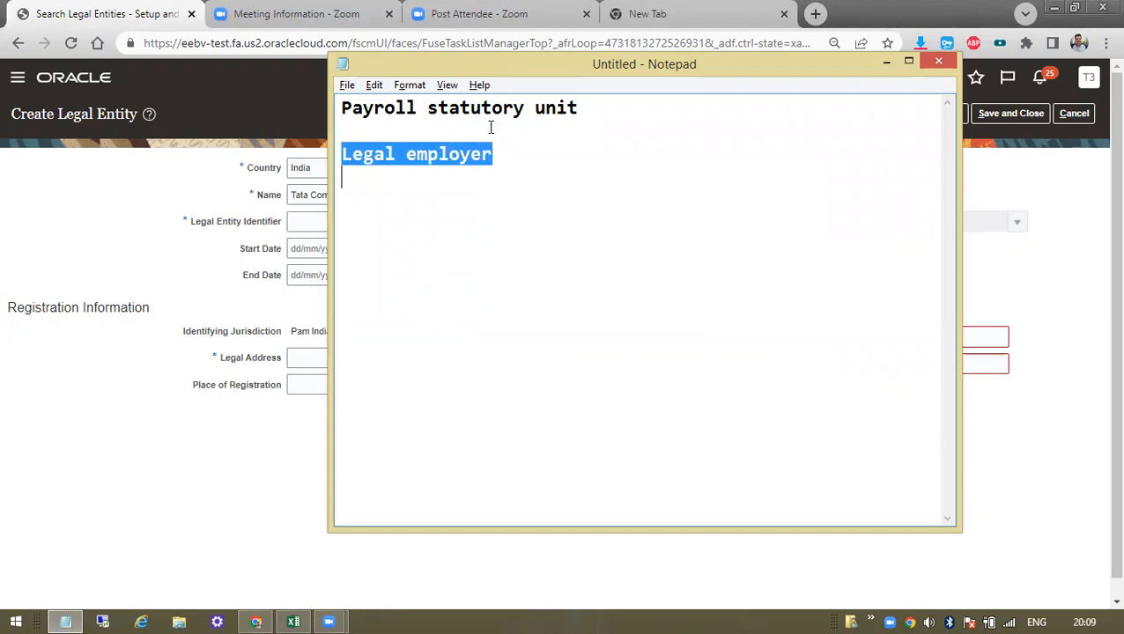
key(Up)
key(Up)
key(Down)
key(Down)
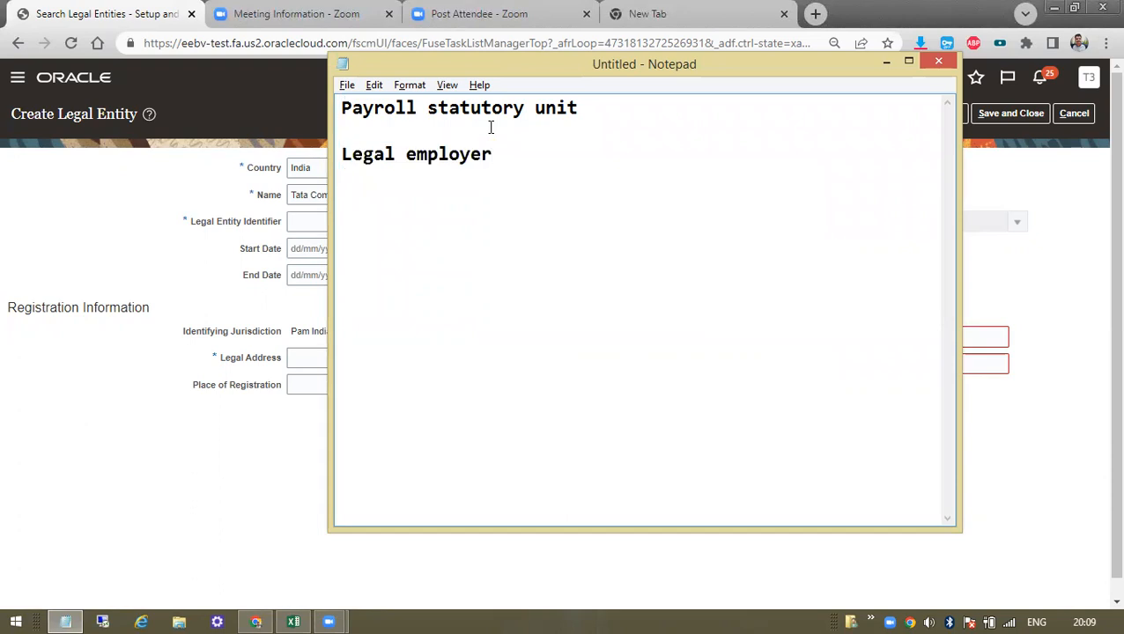
key(Up)
key(shift+Down)
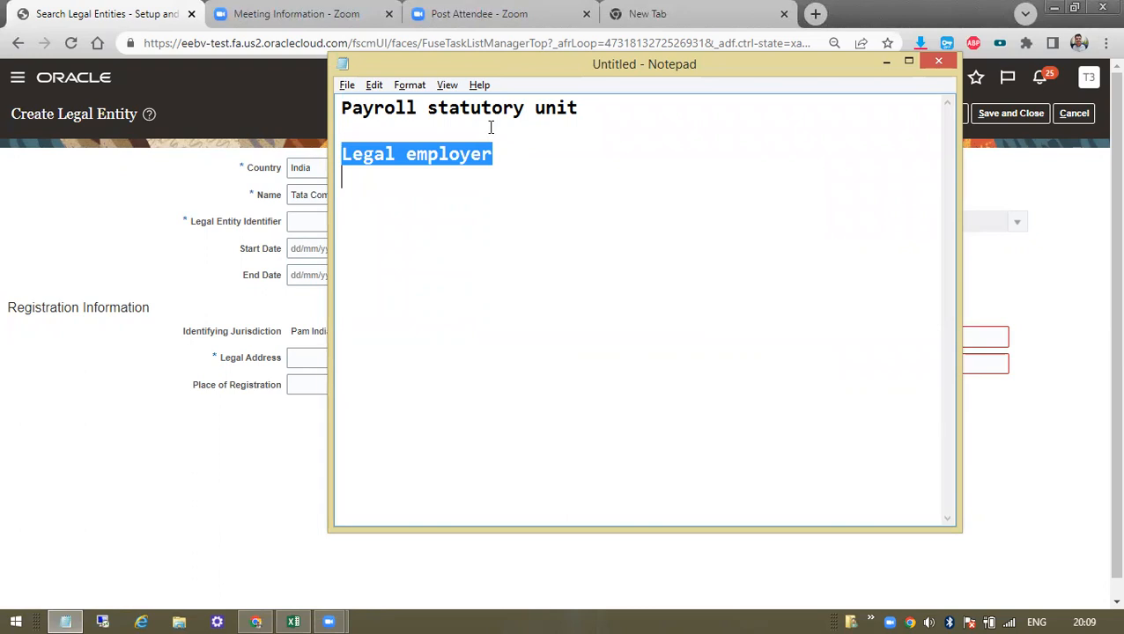
key(shift+Up)
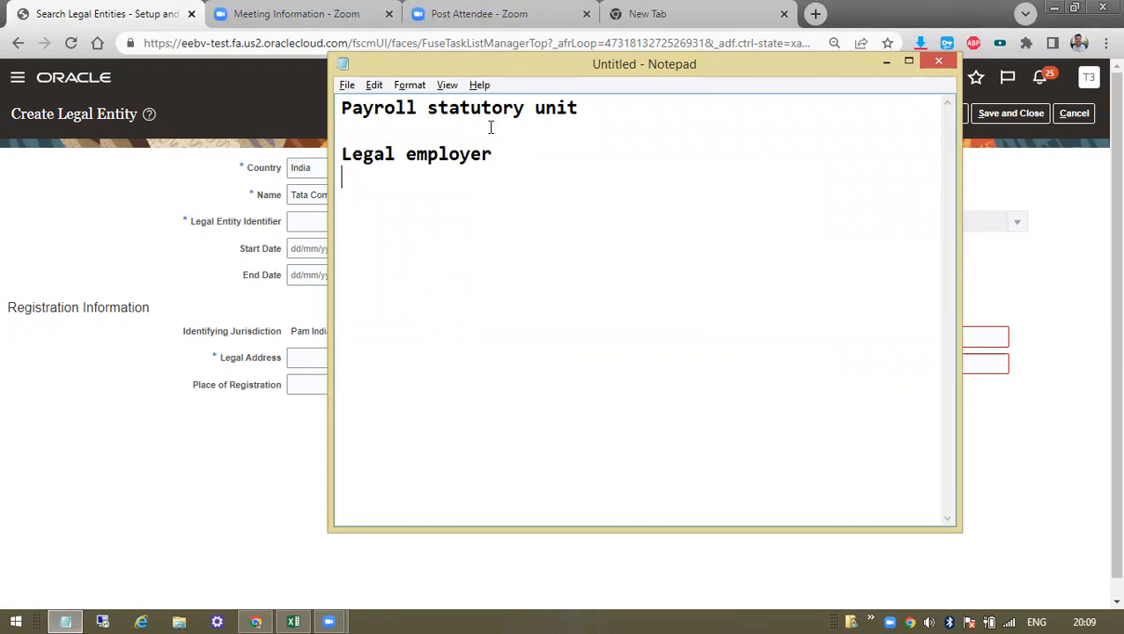
key(shift+Down)
key(Up)
key(Up)
key(Up)
key(shift+Down)
key(Down)
key(Right)
key(Up)
key(Up)
key(Right)
key(Right)
key(Right)
key(Right)
key(Right)
key(Right)
key(Right)
key(Right)
key(Right)
key(Right)
key(Right)
key(Right)
key(Right)
Add the line "X ' Tata Comm" to the notes, leaving a blank line below "Legal employer".
key(Down)
key(Down)
key(Down)
text(X ' TT)
key(BackSpace)
text(ata Comm)
key(Return)
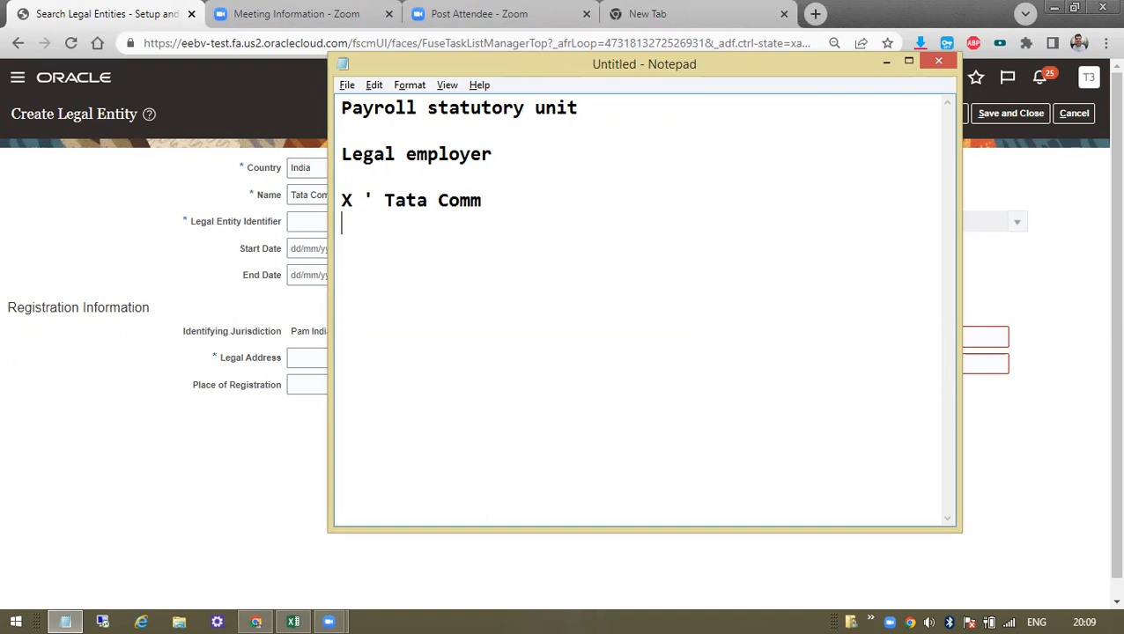
Add the line "Y ' Tata Projects" to the notes and, after a blank line, "Salary Processing take Care".
text(Y ' Tata Projects)
key(Return)
key(Return)
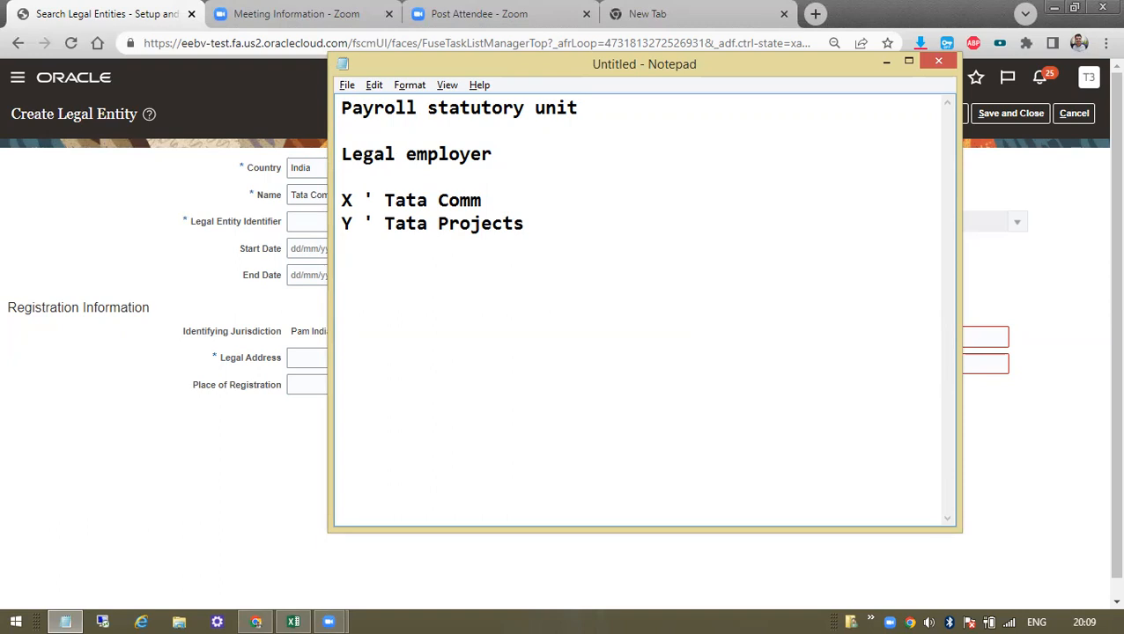
text(Salary Processing)
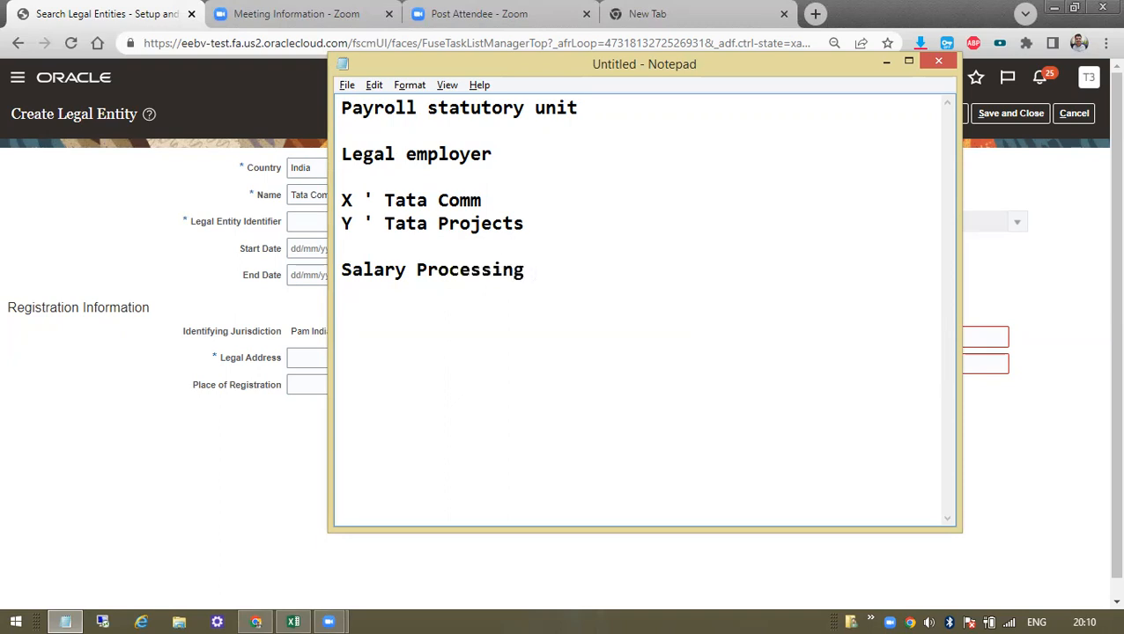
text( take Care)
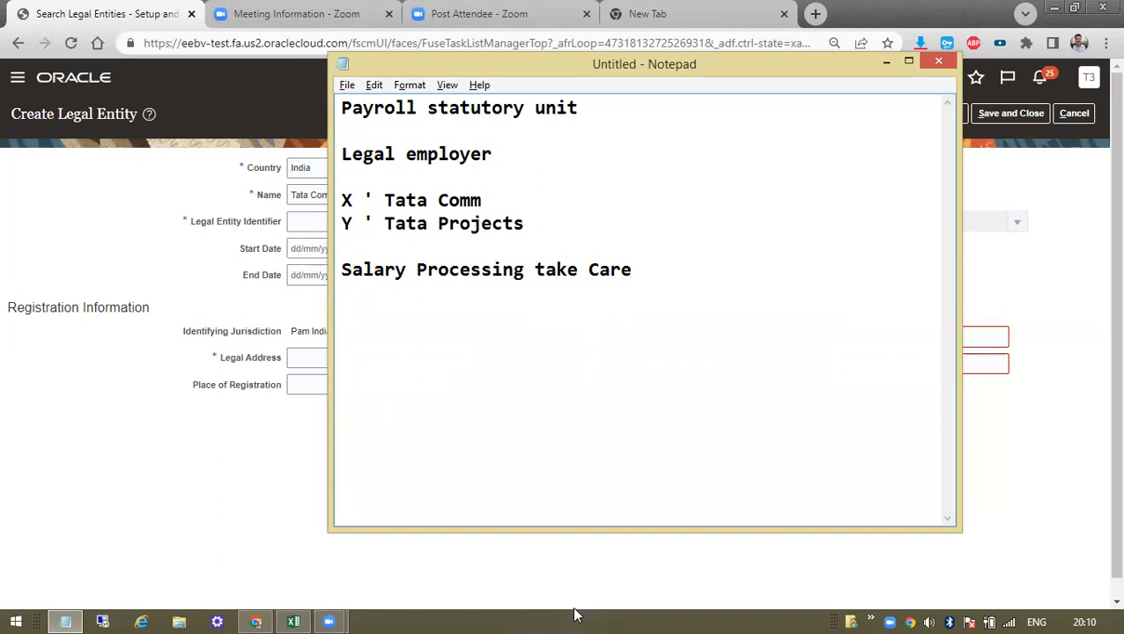
Highlight the "Tata Comm" and "Tata Projects" lines in the notes one after the other.
drag(343, 200, 539, 193)
drag(344, 216, 535, 214)
click(516, 209)
Uncover the form's payroll and employer checkboxes behind the notes, and insert "LE" before "Tata Comm" and "Tata Projects".
drag(598, 78, 511, 254)
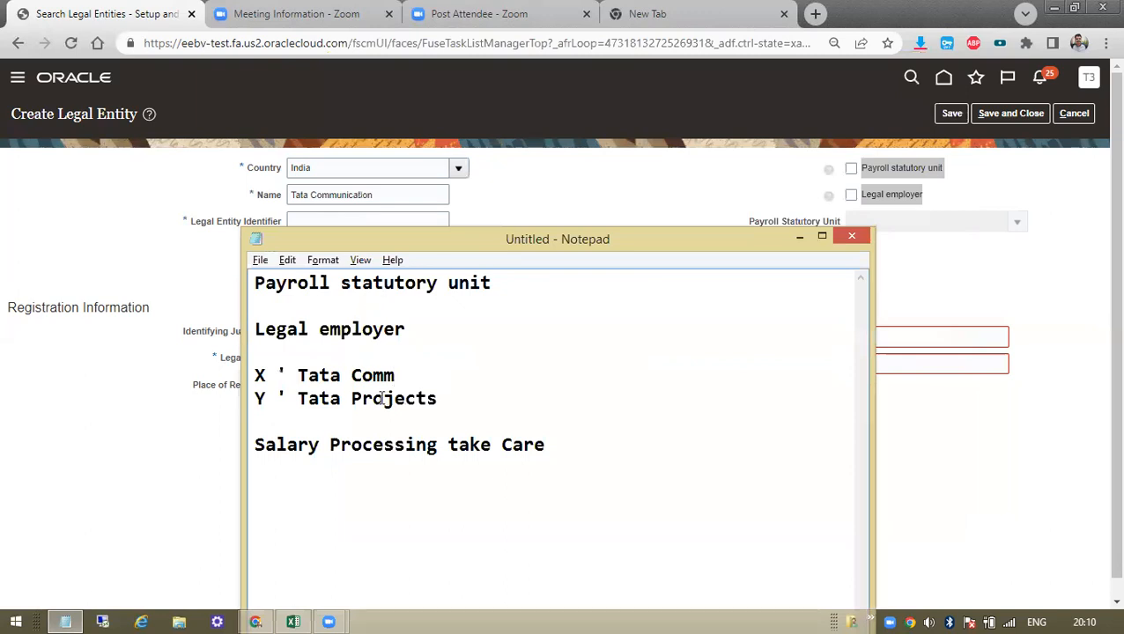
click(294, 373)
text(LE)
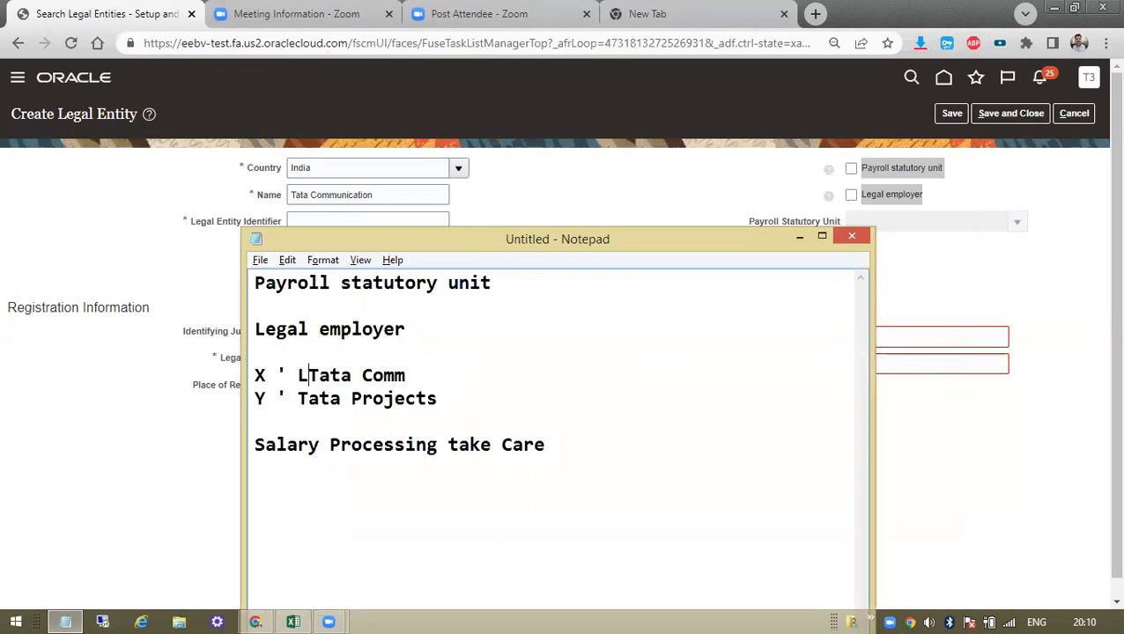
click(297, 398)
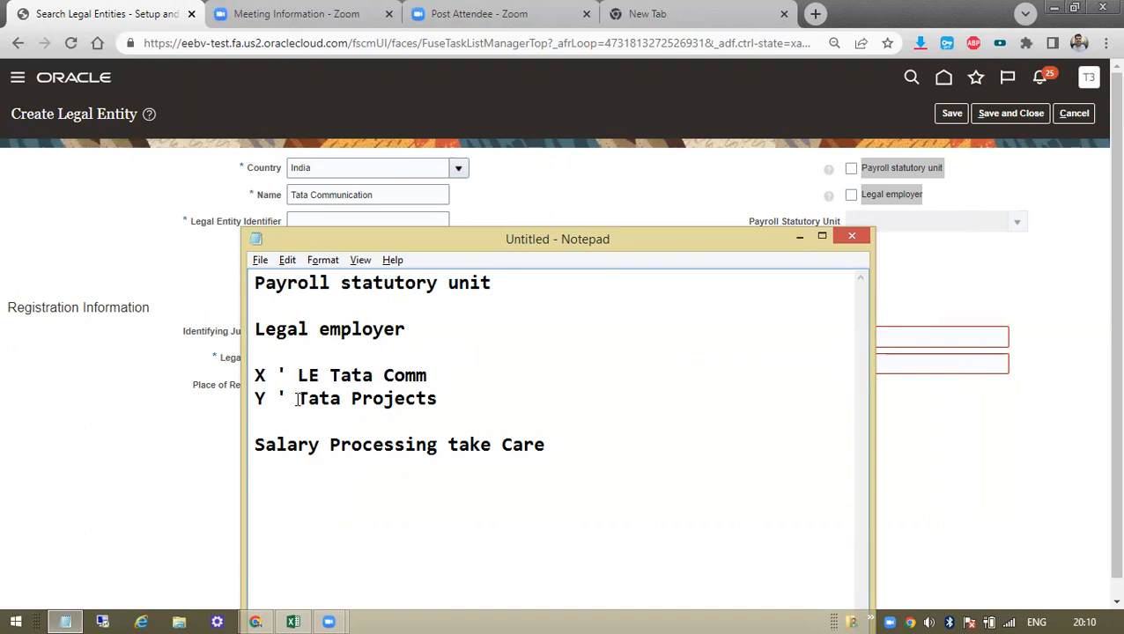
text(LE)
Append "IT/" to the "LE Tata Comm" line and "Infra/" to the "LE Tata Projects" line.
drag(517, 406, 191, 375)
click(442, 375)
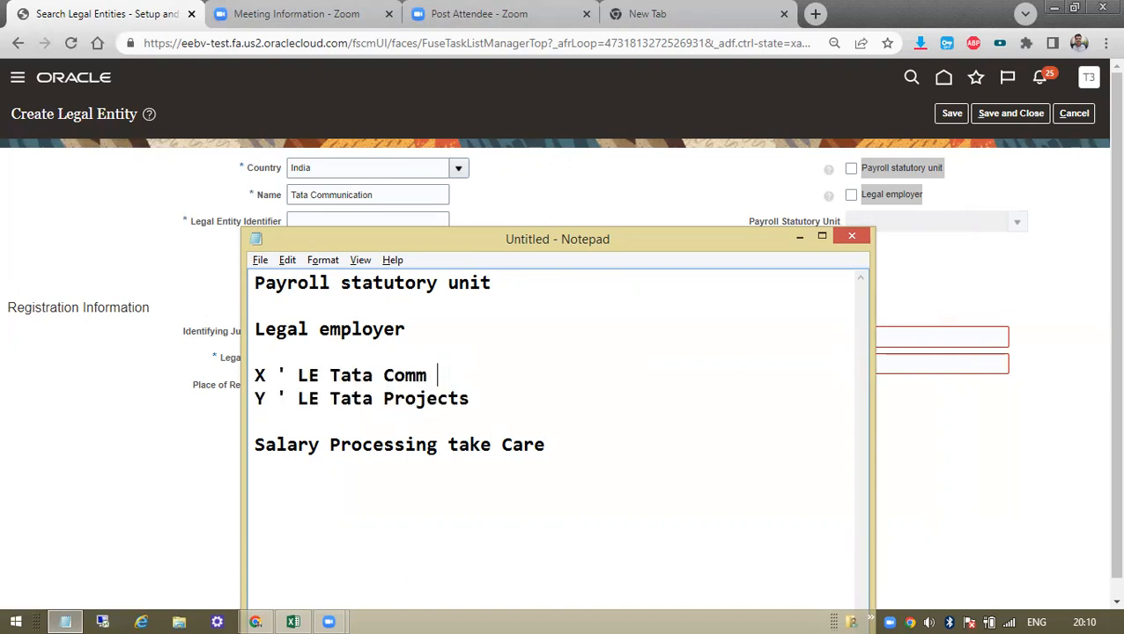
text(IT/)
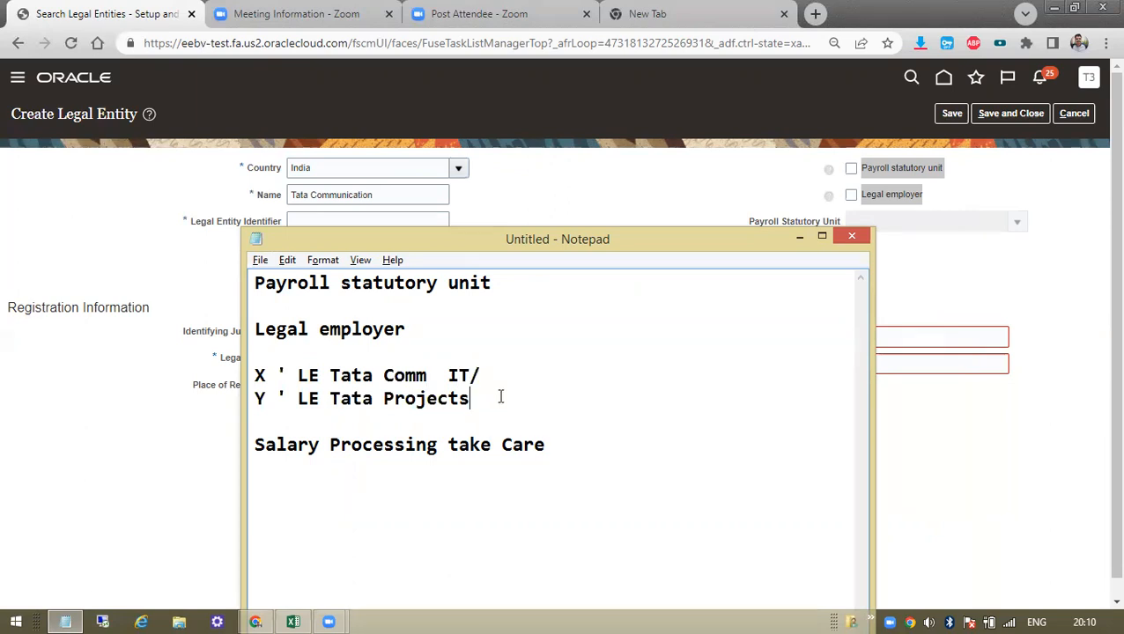
text( Infra/)
Highlight the notes from "LE Tata Comm" through "Infra/" to compare the two legal employers.
drag(394, 374, 544, 400)
click(379, 381)
drag(294, 377, 569, 401)
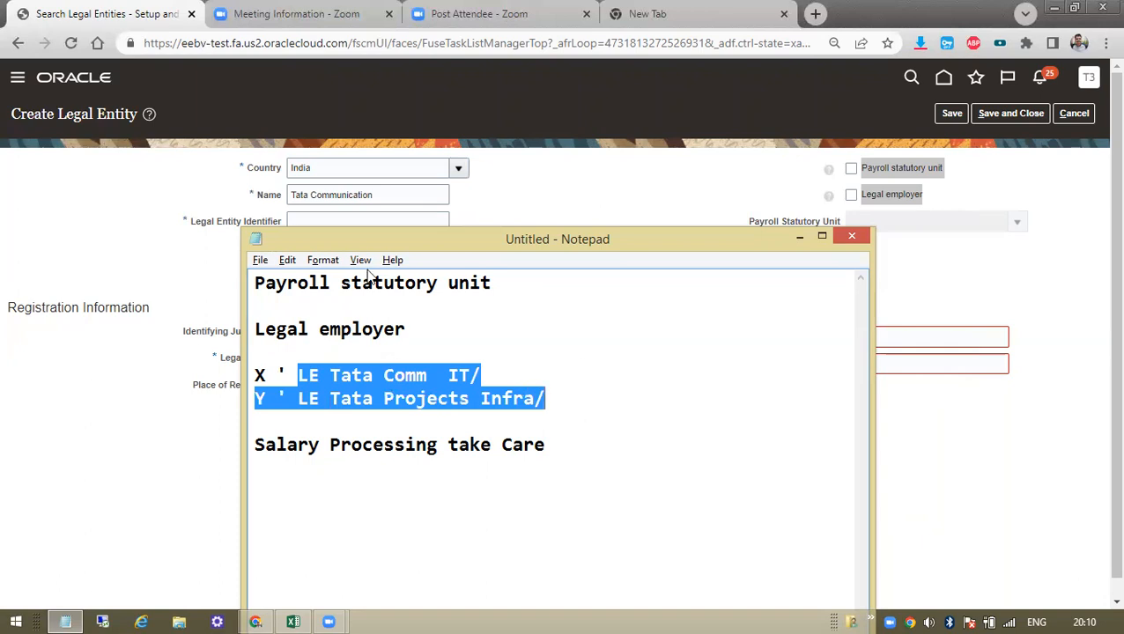
click(362, 411)
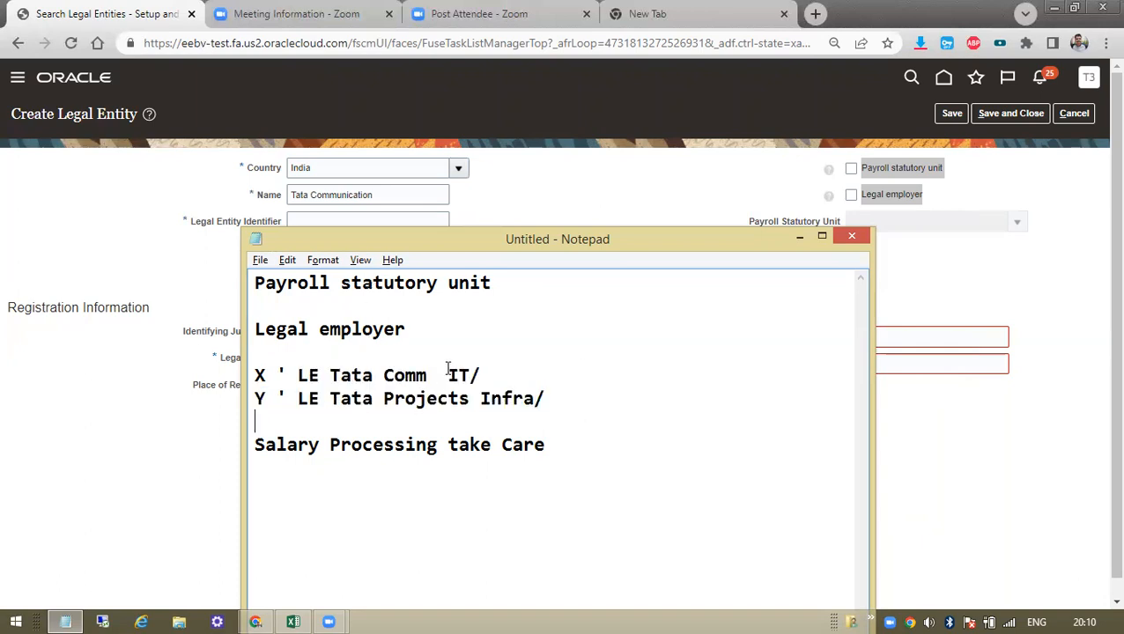
Insert a space before the slash after "IT" and highlight the "LE Tata Comm" text.
click(486, 373)
drag(511, 371, 300, 376)
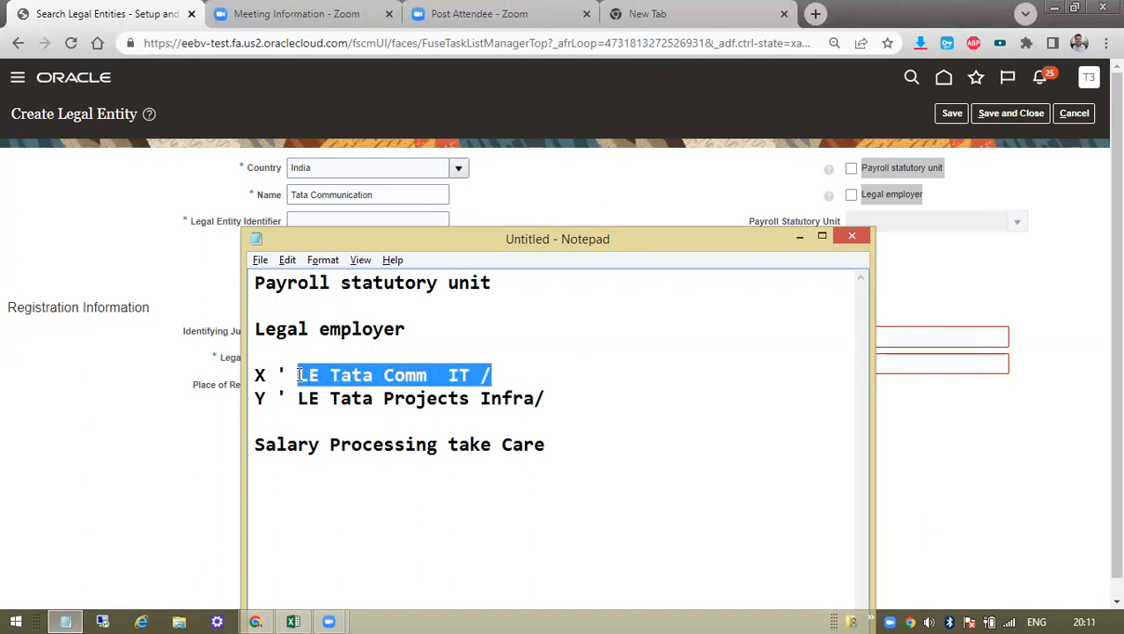
click(476, 373)
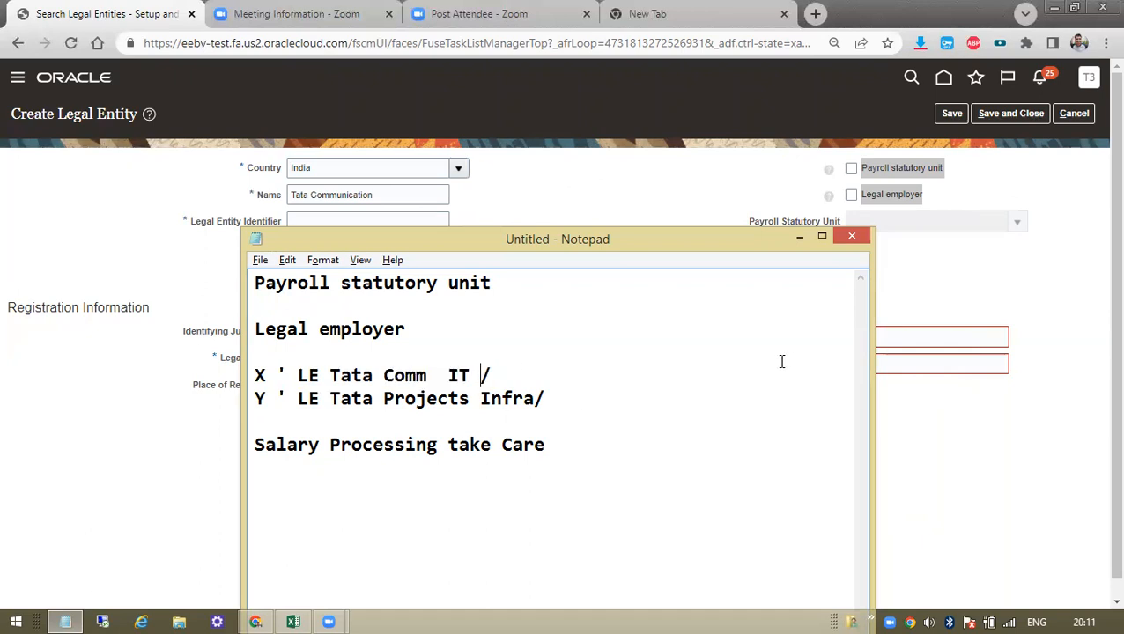
Highlight the "Tata Comm" entry with its "IT" label and the word "Infra/" in the notes in turn.
click(510, 367)
drag(307, 375, 498, 373)
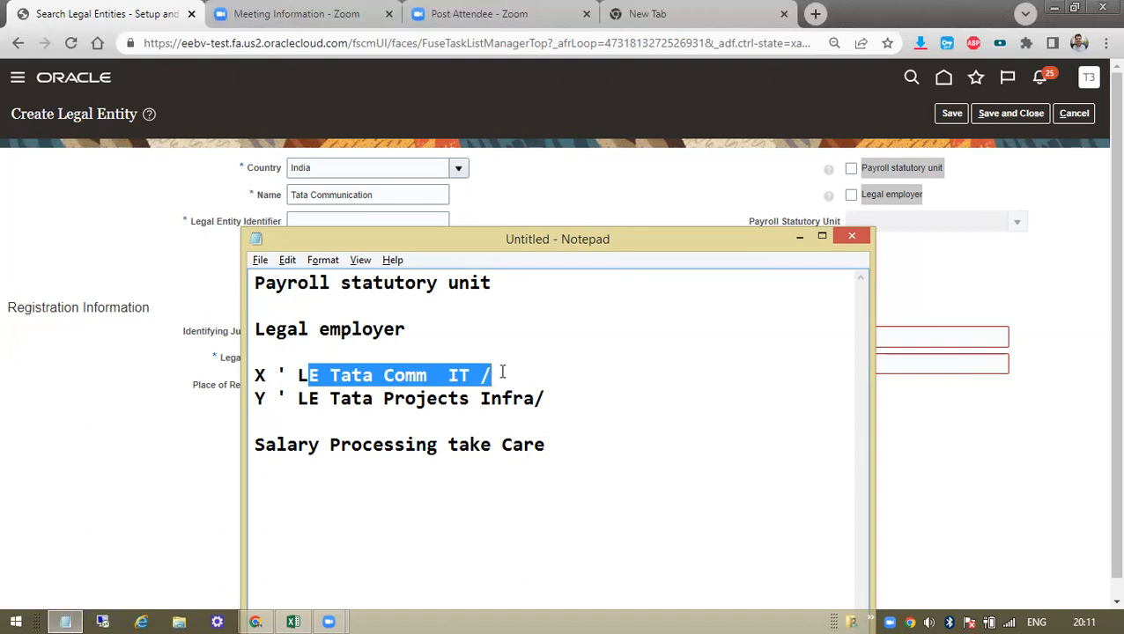
double_click(505, 398)
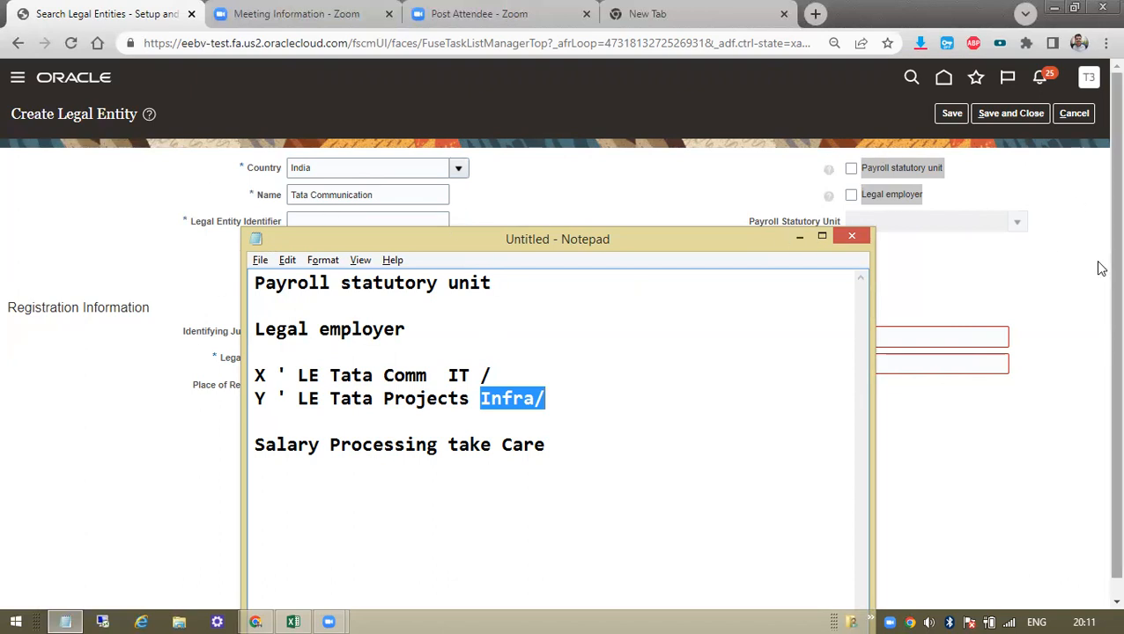
drag(481, 377, 296, 377)
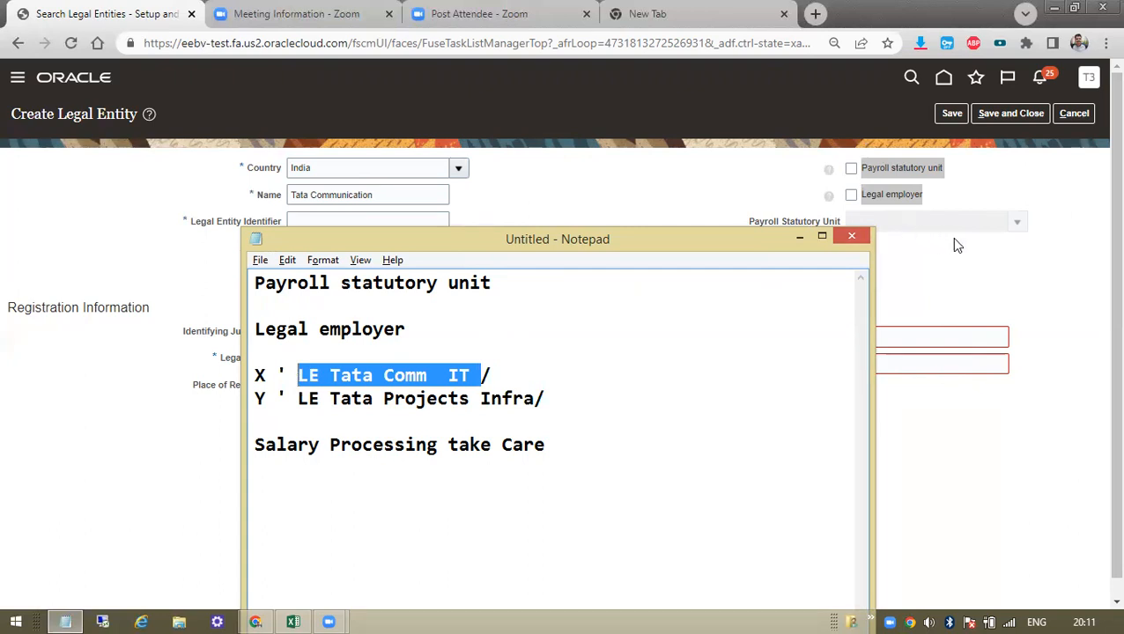
Return to the Create Legal Entity form and mark the entity as both a payroll statutory unit and a legal employer.
click(954, 239)
click(851, 168)
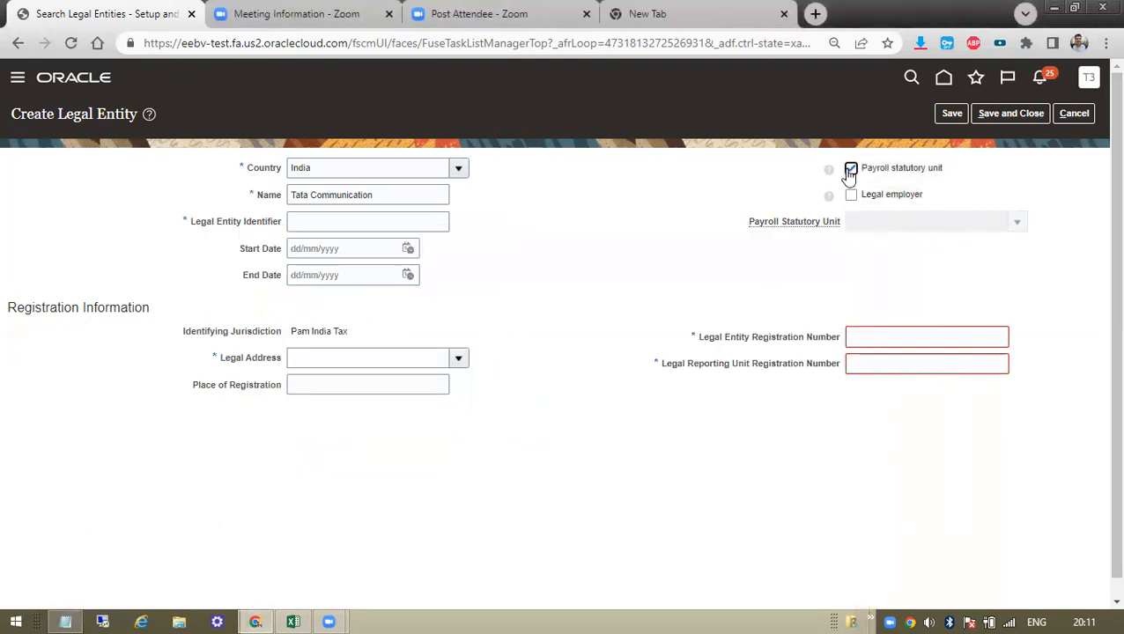
click(850, 196)
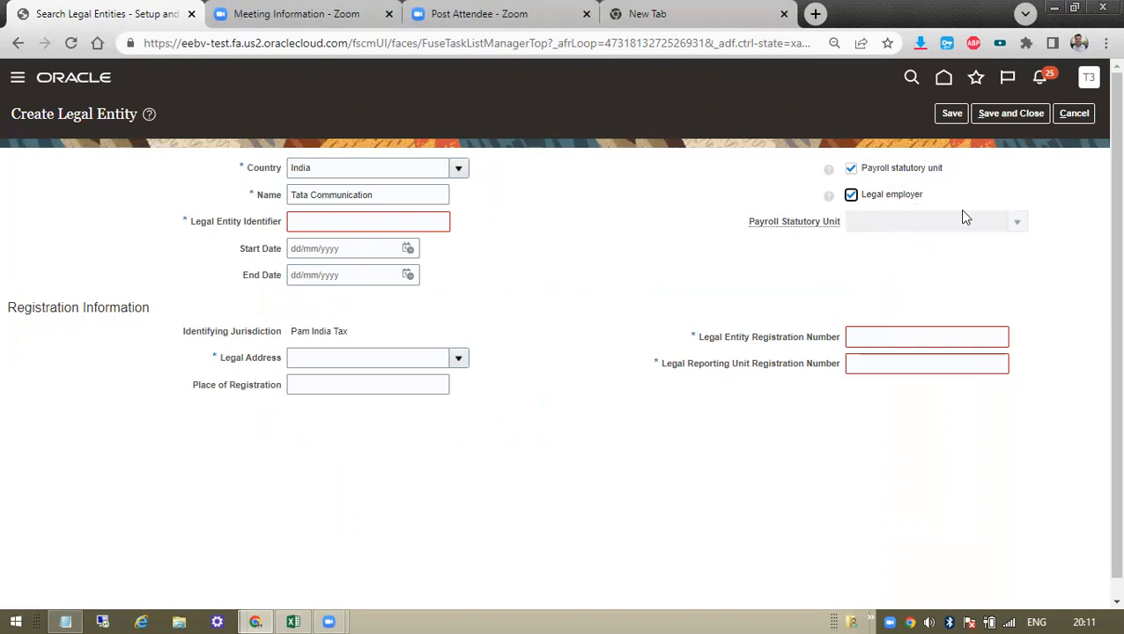
click(1018, 224)
Set the legal entity identifier to XXXX and the name to Tata Communication1, using the fourth listed legal address.
click(402, 218)
text(XXXX)
click(340, 352)
click(456, 359)
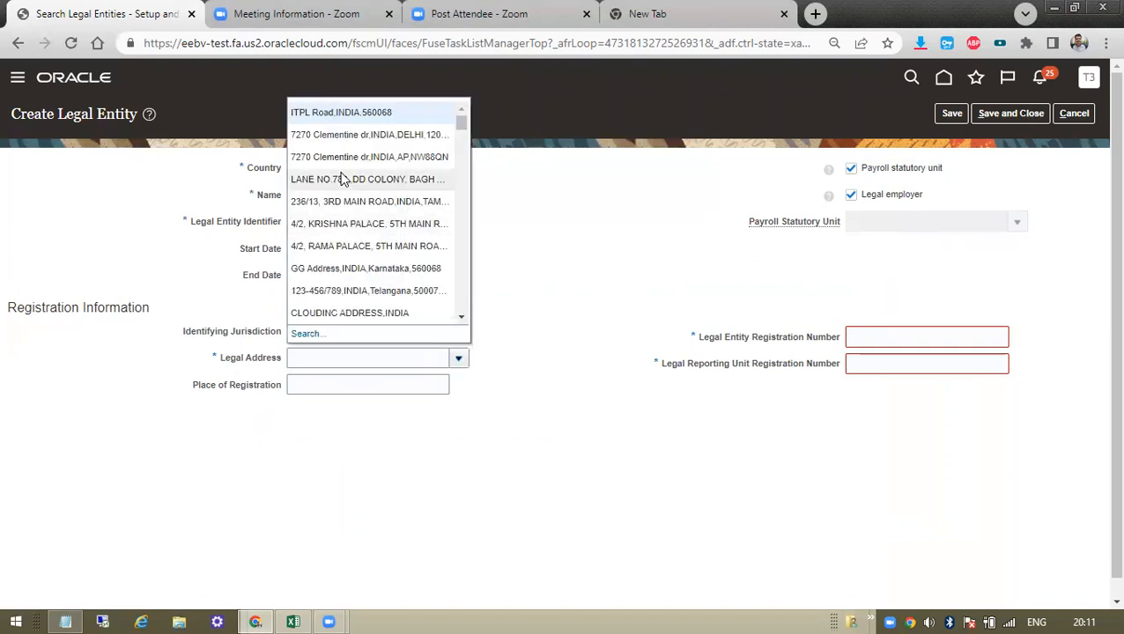
click(344, 179)
click(387, 196)
text(1)
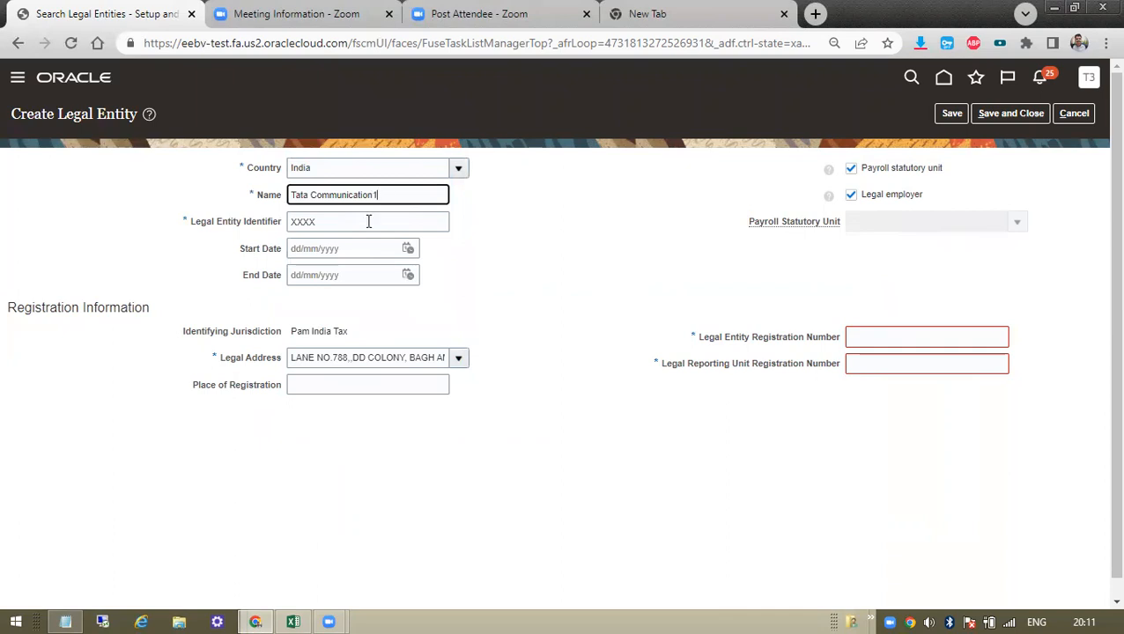
Enter "adasdsa" as the legal entity registration number and "dasdsad" as the legal reporting unit registration number, and save and close the entity.
click(877, 338)
text(adasdsa)
click(853, 369)
text(dasdsad)
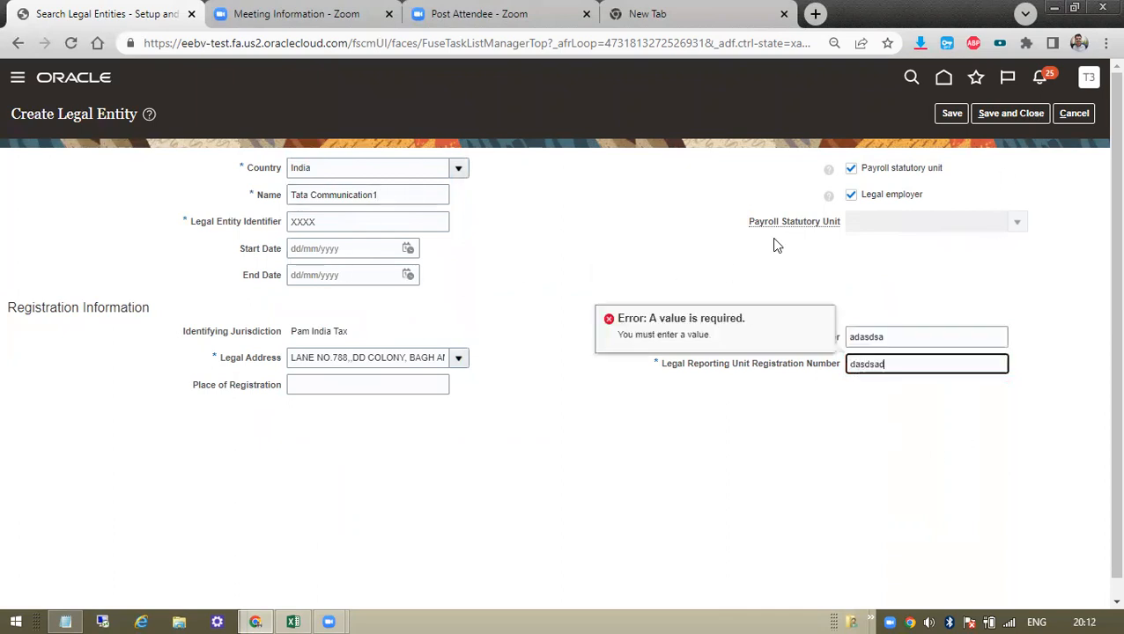
double_click(944, 339)
click(920, 257)
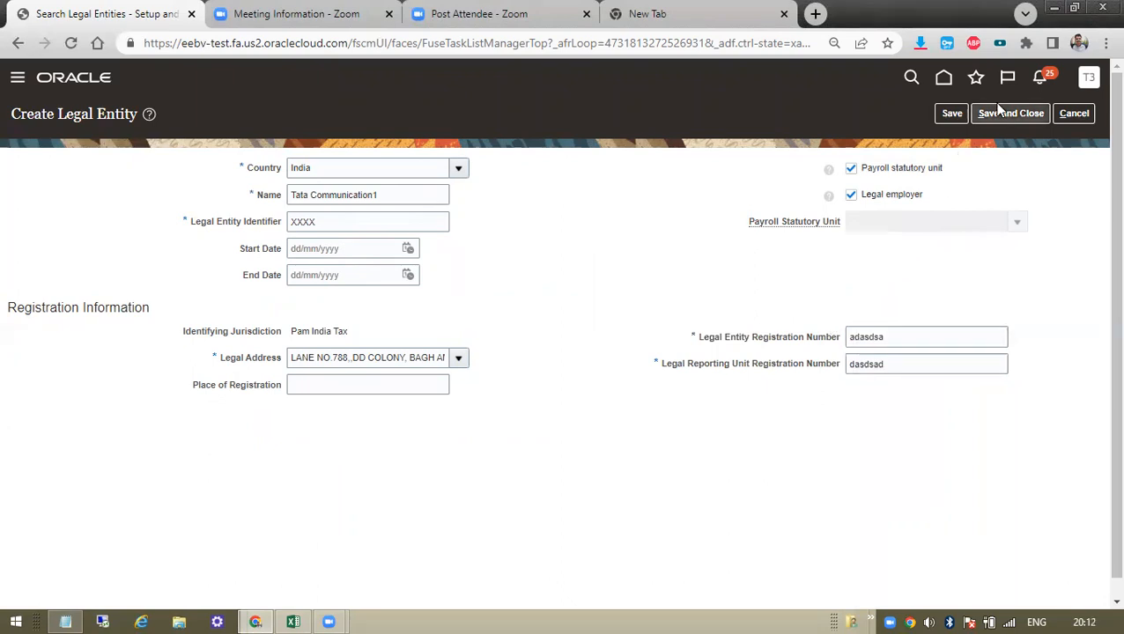
click(998, 108)
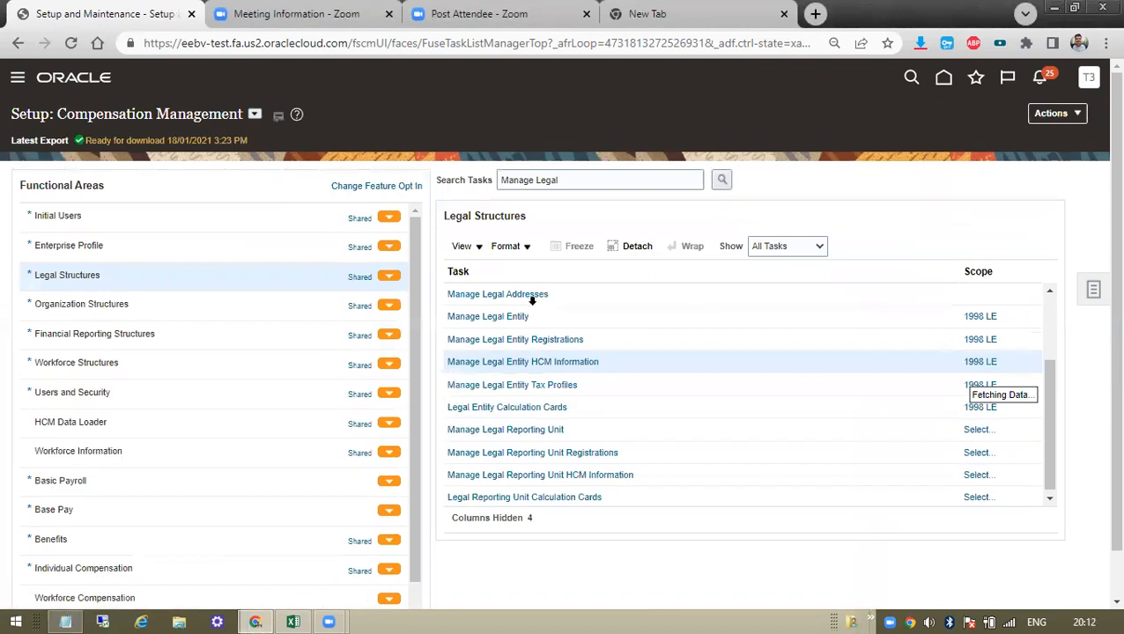
click(566, 362)
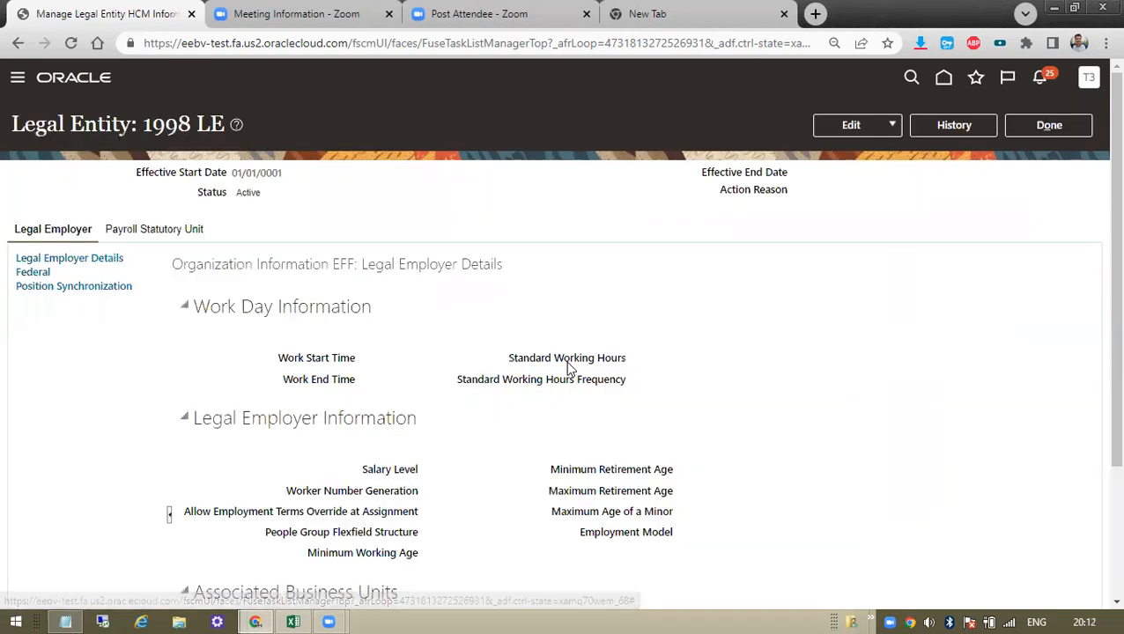
drag(556, 363, 566, 359)
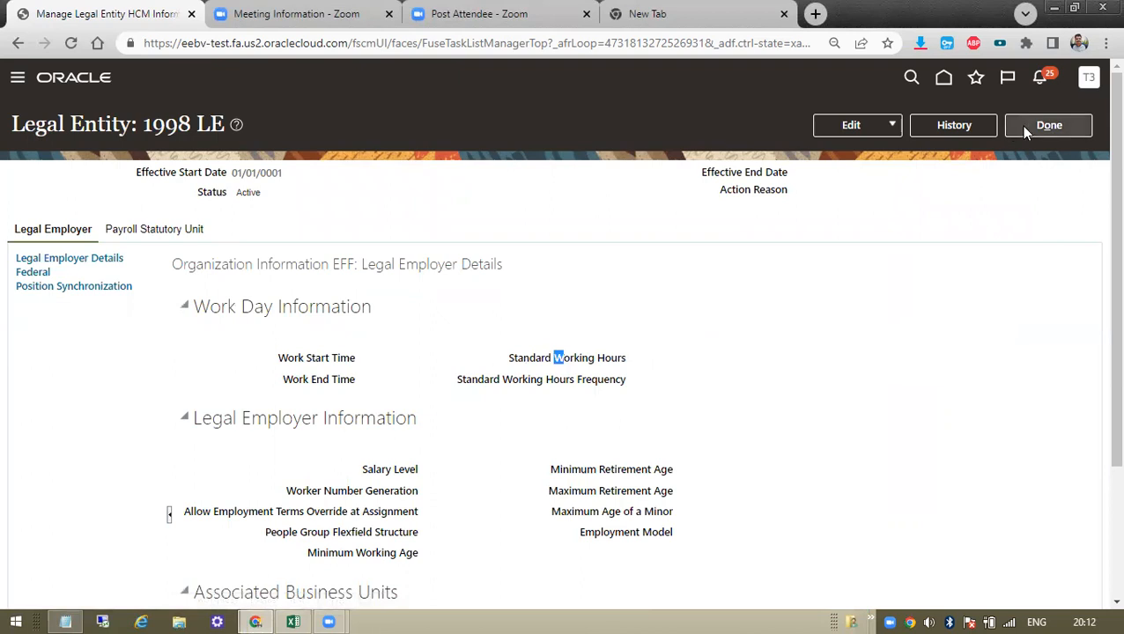
click(1044, 126)
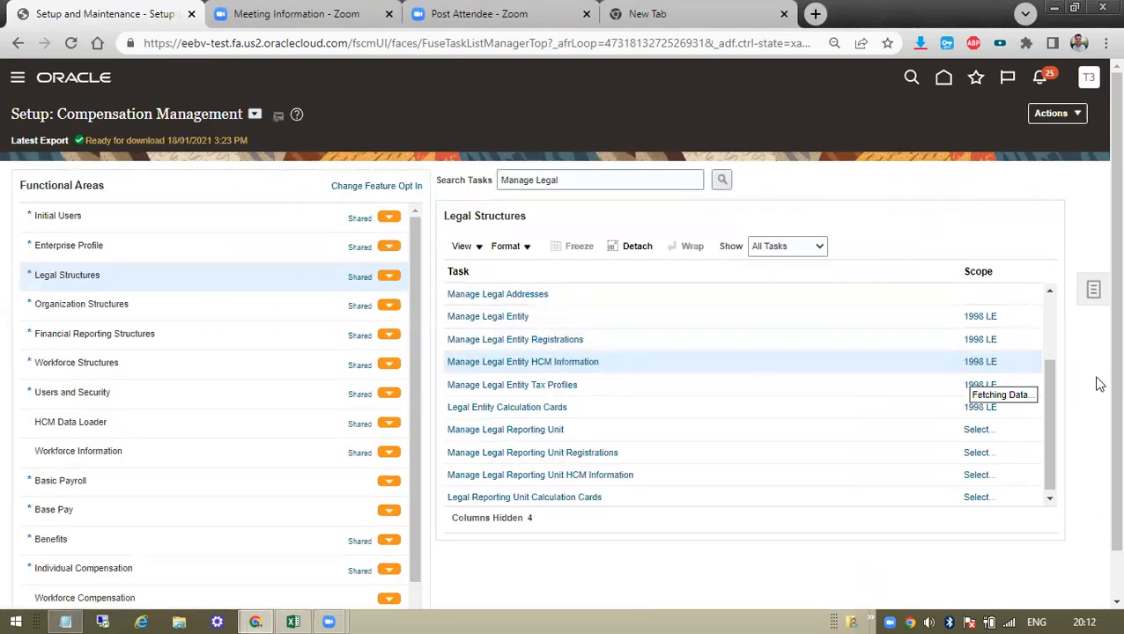
Change the scope of the Manage Legal Entity HCM Information task by choosing to select and add another legal entity.
click(985, 365)
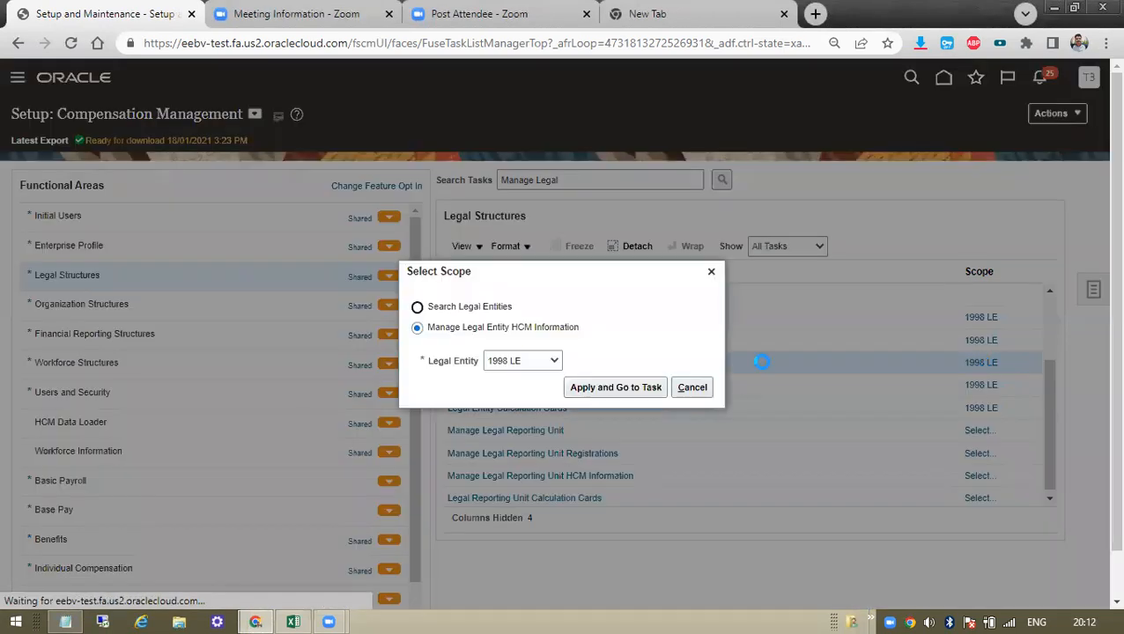
click(533, 368)
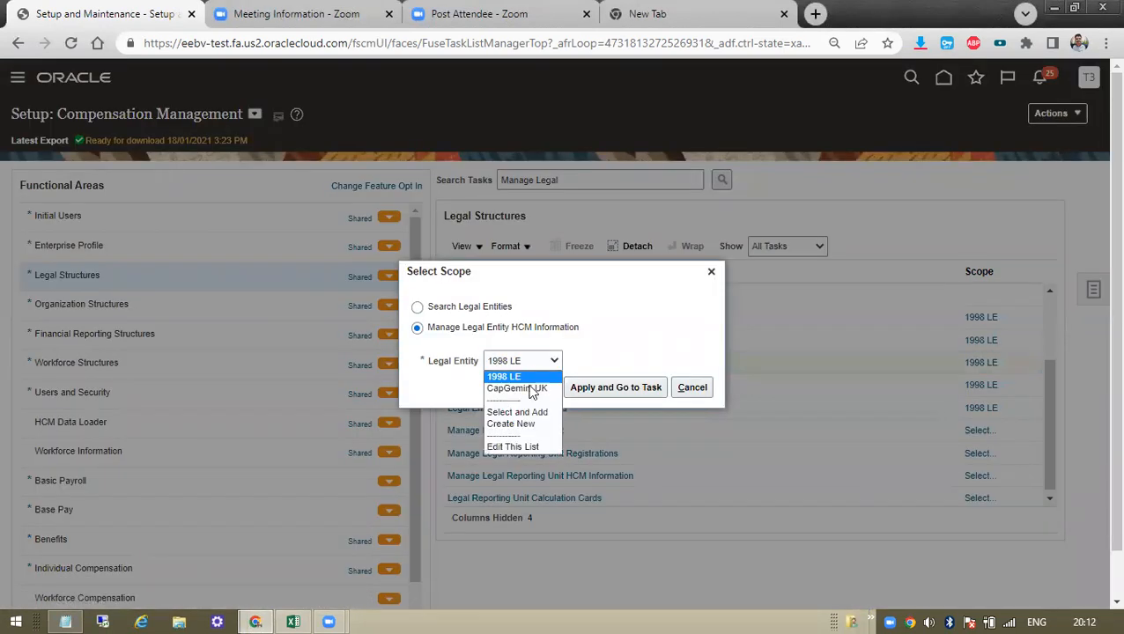
click(520, 413)
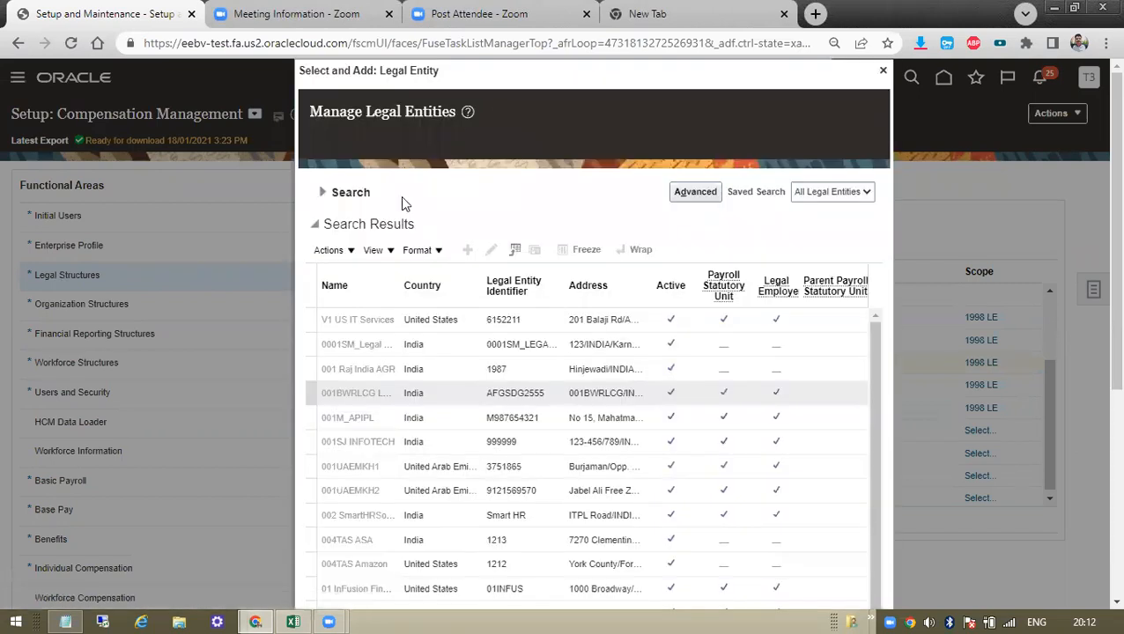
Search the legal entities for "tata", pick Tata Communication1 as the scope, and open its HCM information.
click(323, 165)
click(383, 195)
text(tata)
click(773, 221)
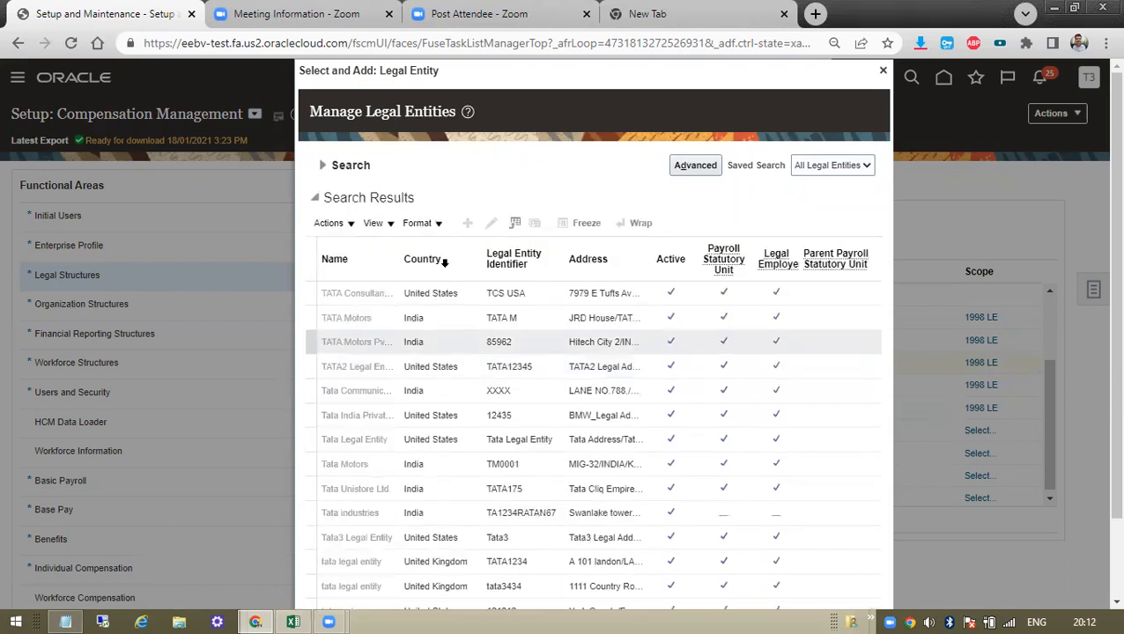
scroll(1099, 222, down, 2)
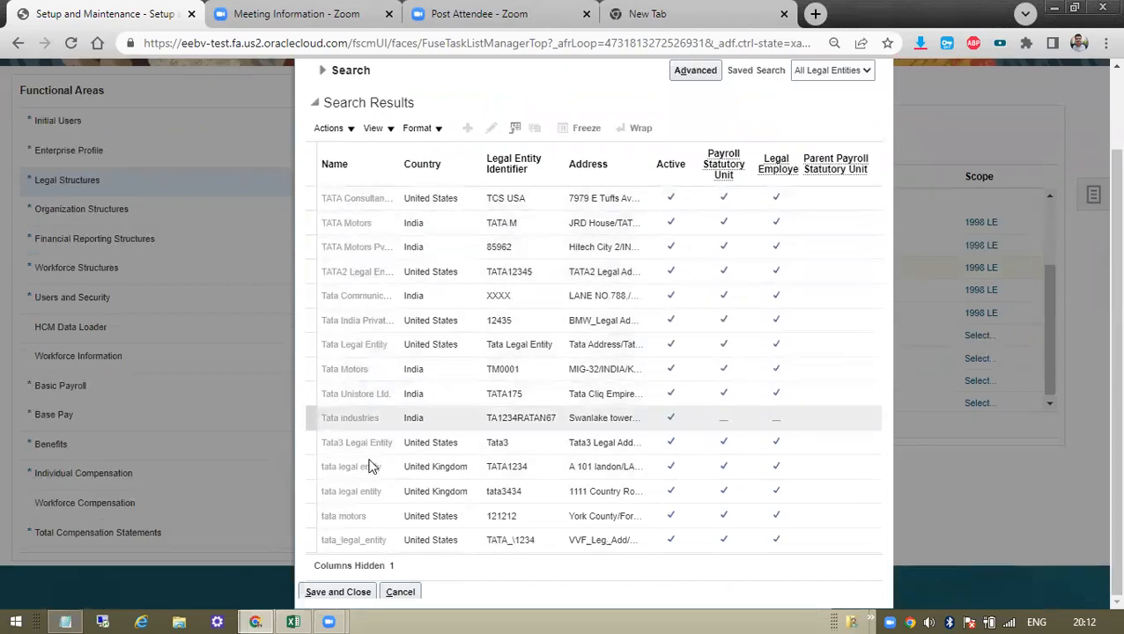
click(373, 297)
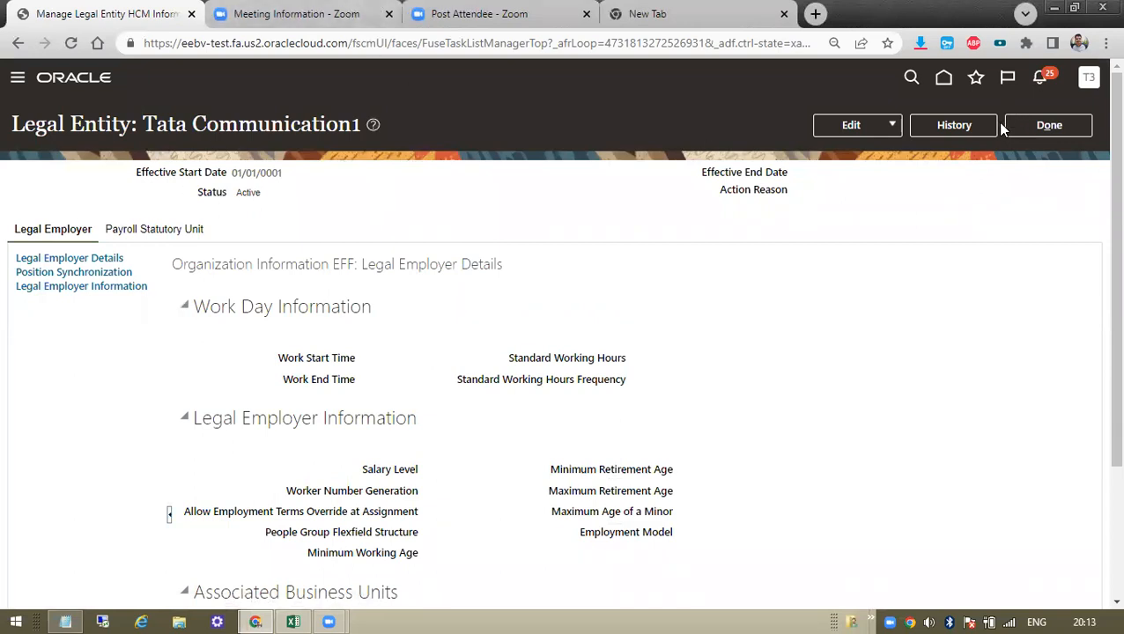
Close and reopen the HCM information of Tata Communication1, and show its payroll statutory unit details.
click(1059, 129)
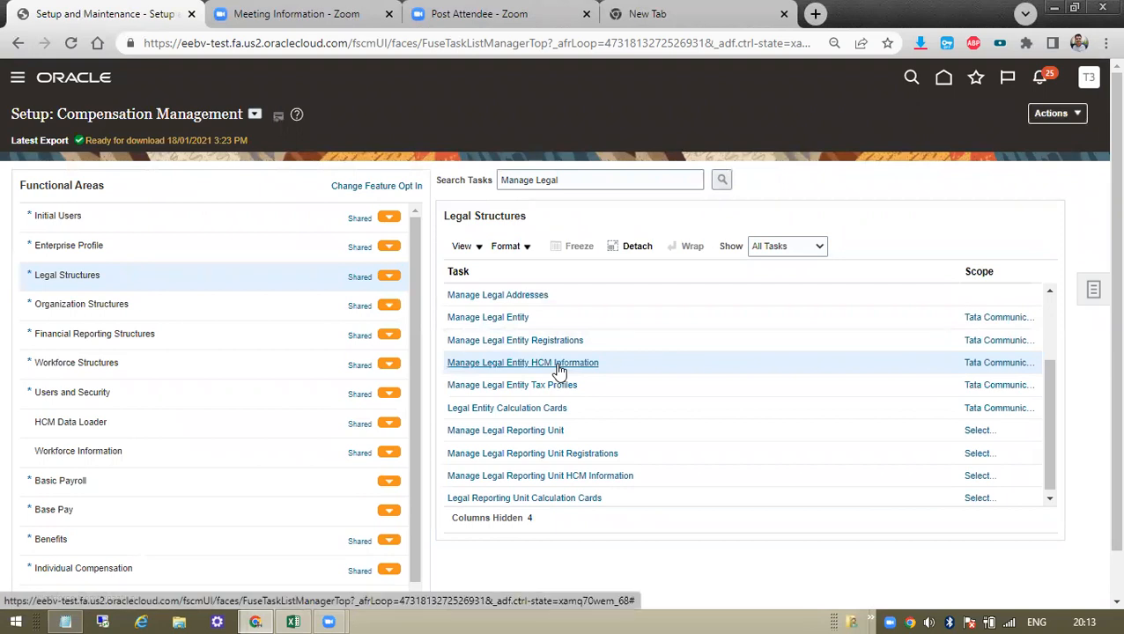
click(556, 364)
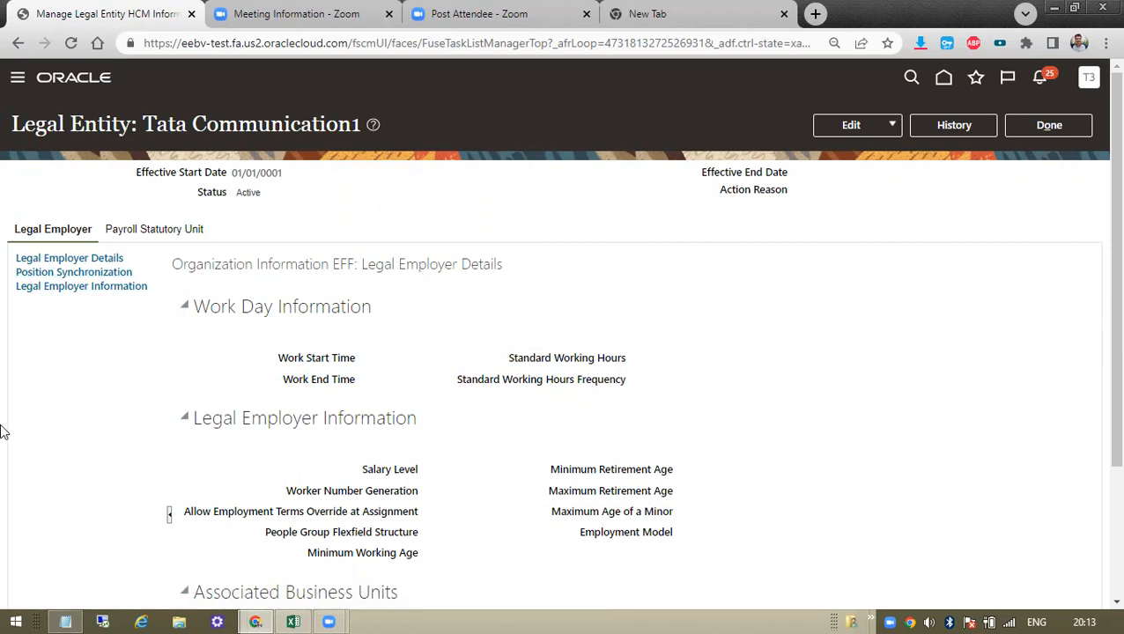
click(154, 231)
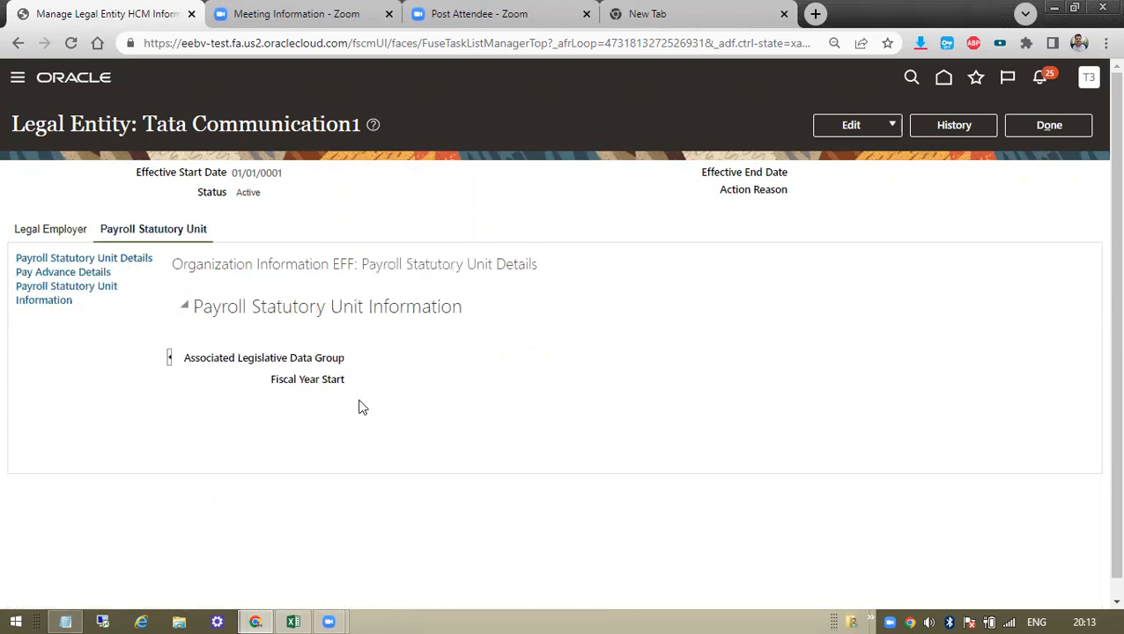
click(889, 130)
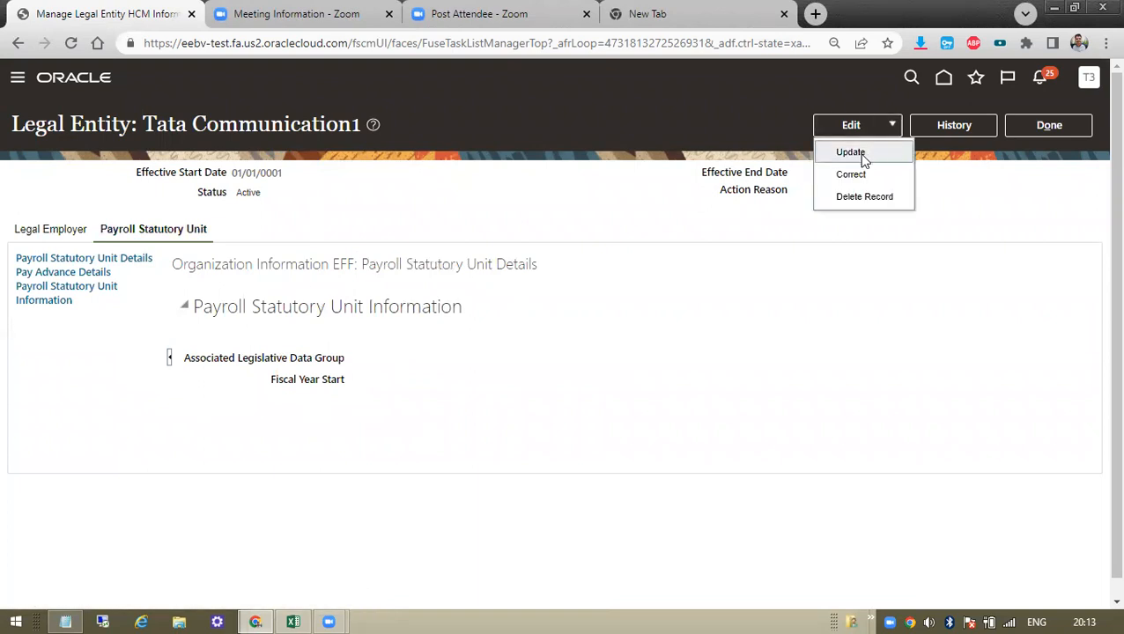
click(884, 153)
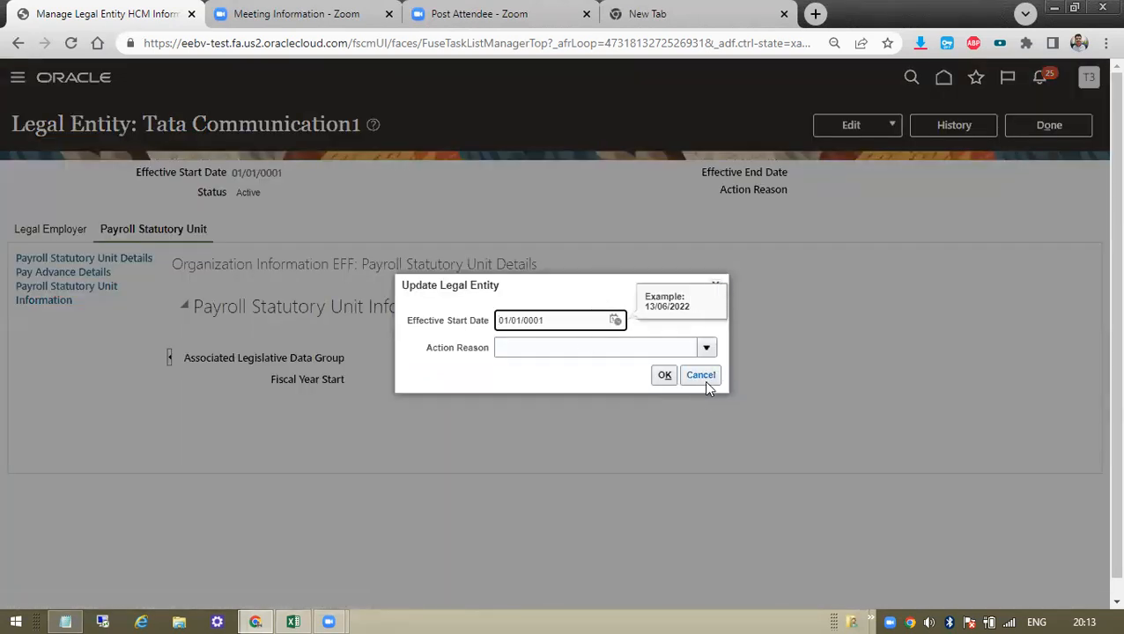
drag(568, 320, 464, 304)
click(706, 380)
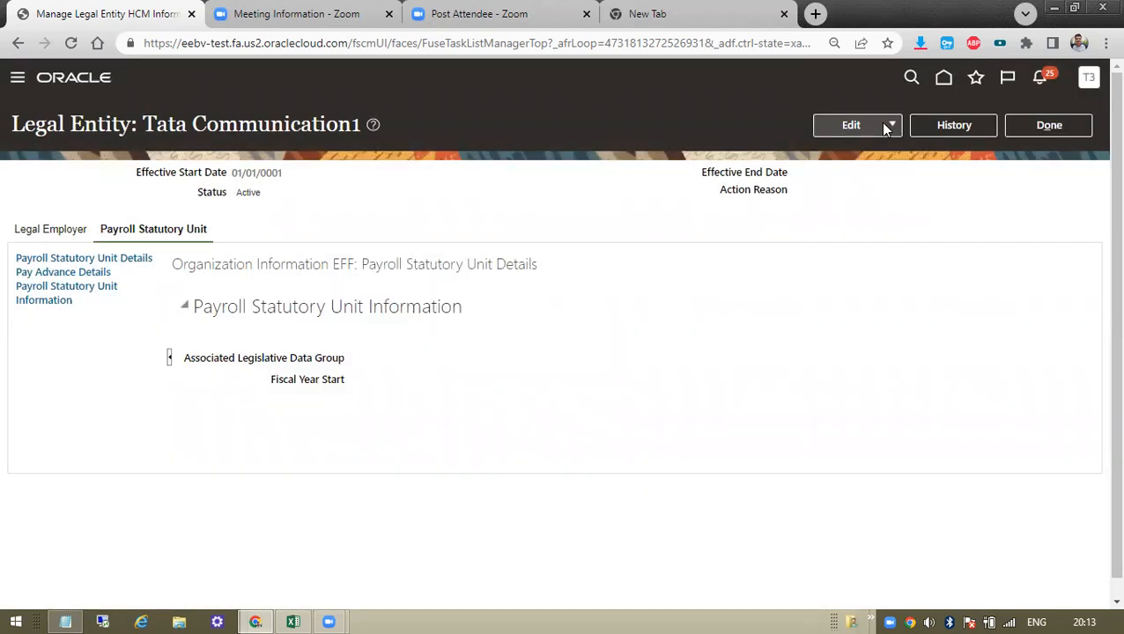
Open Tata Communication1's current record for editing as a correction.
click(883, 125)
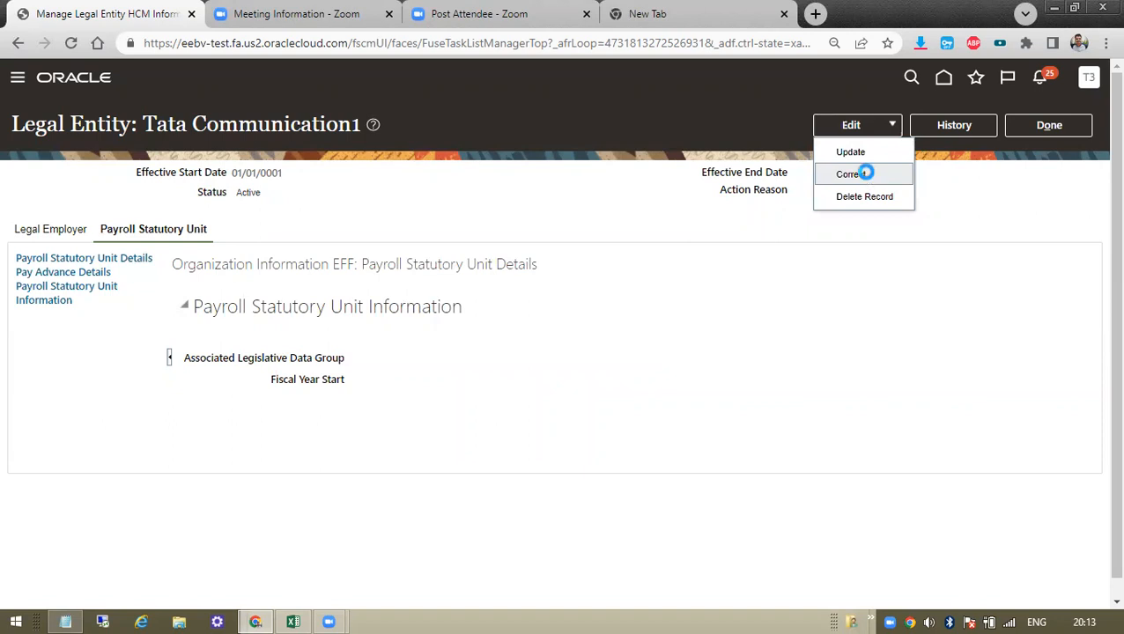
click(865, 171)
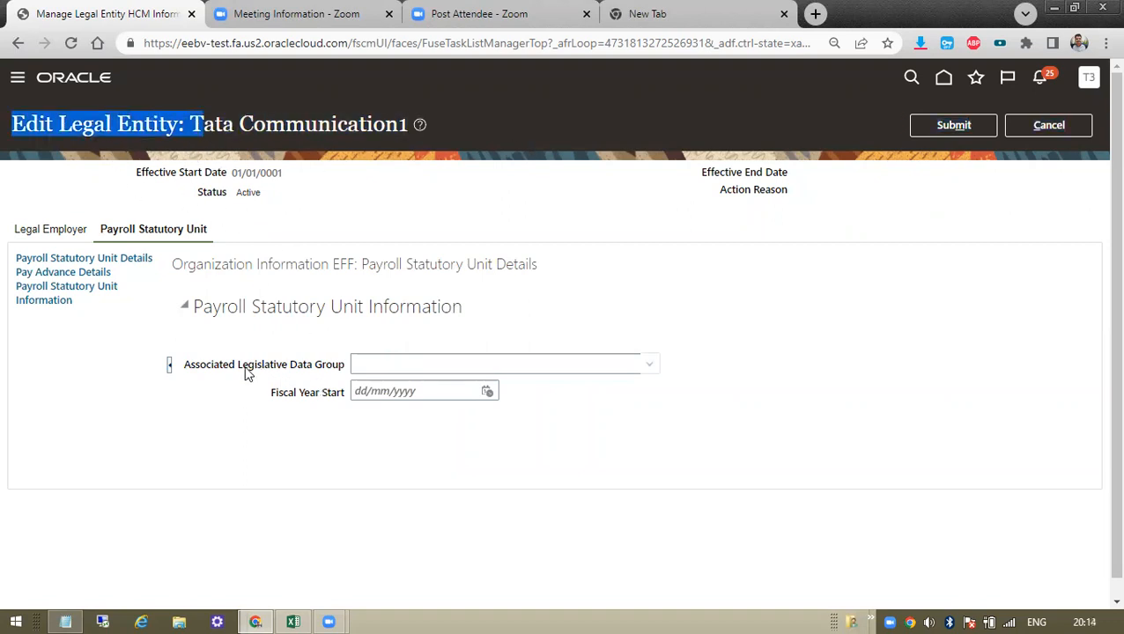
Copy the label text "Legislative Data Group" and replace all the notes in Notepad with it.
drag(244, 372, 348, 374)
key(ctrl+c)
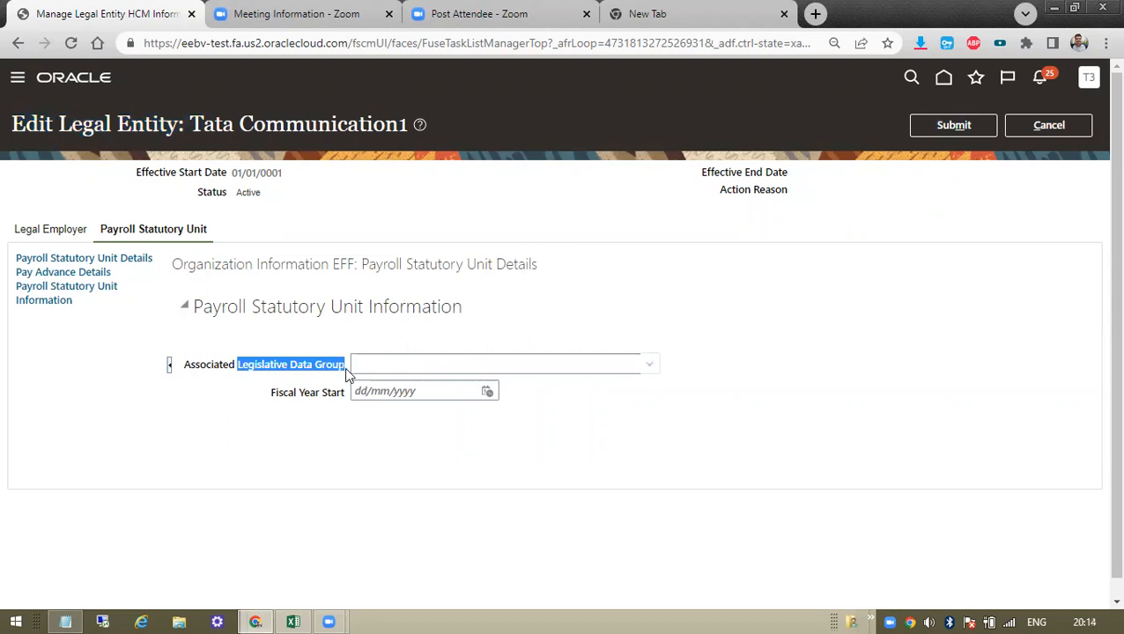
click(65, 621)
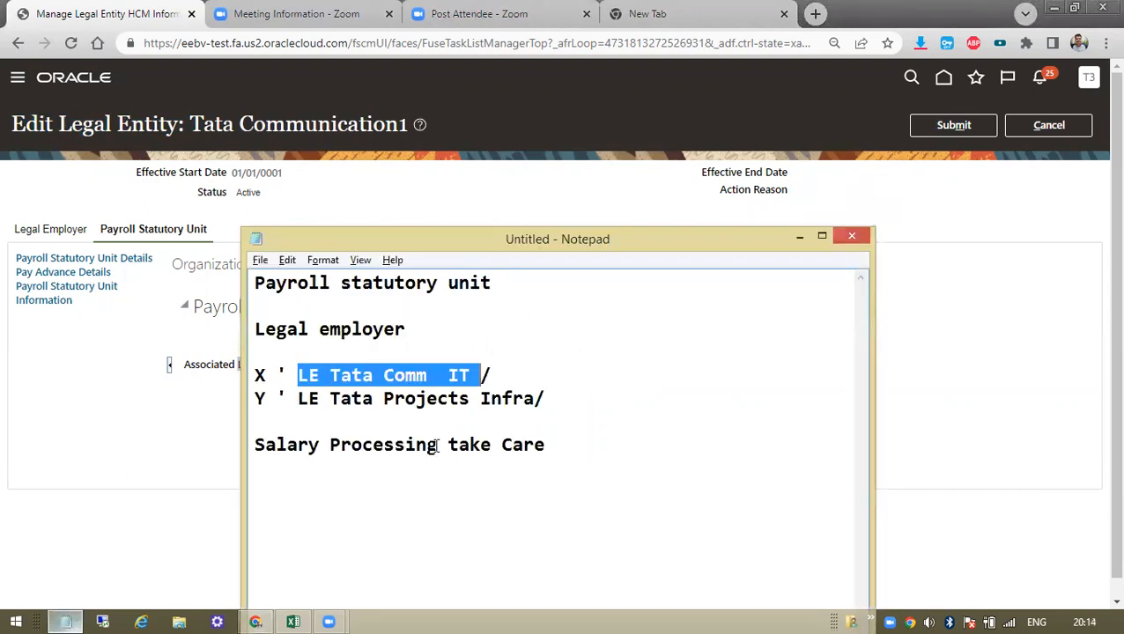
drag(590, 444, 217, 260)
key(ctrl+v)
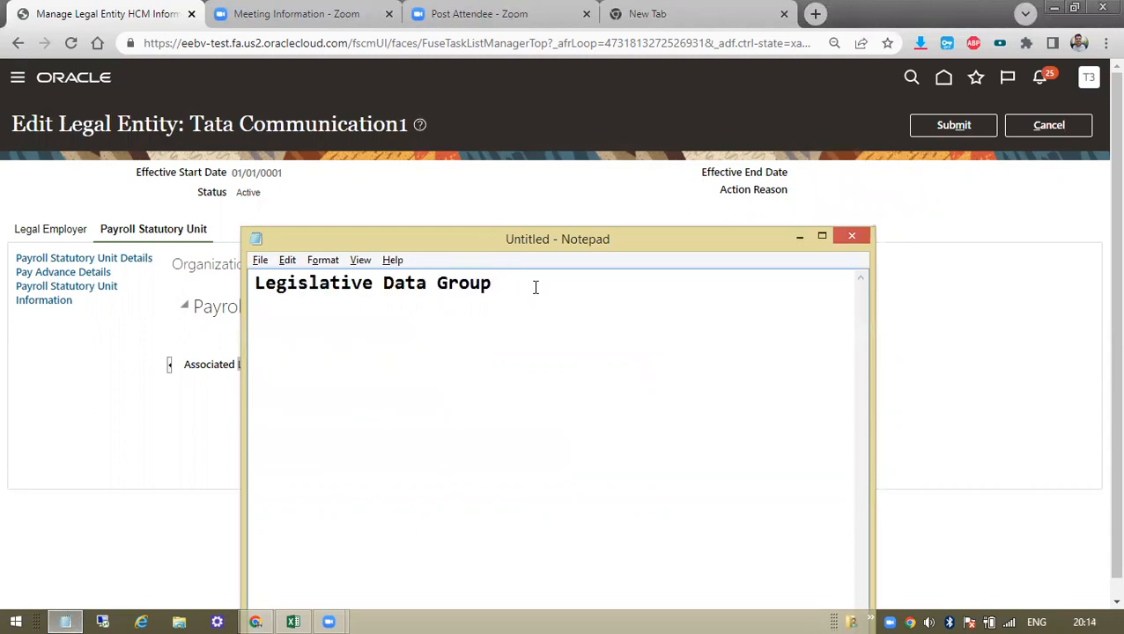
Add the note "Income Tax" below the Legislative Data Group heading, leaving a blank line between them.
key(Return)
key(Return)
text(Jus)
key(BackSpace)
text(ris)
key(BackSpace)
key(BackSpace)
key(BackSpace)
key(BackSpace)
key(BackSpace)
text(Income Tax)
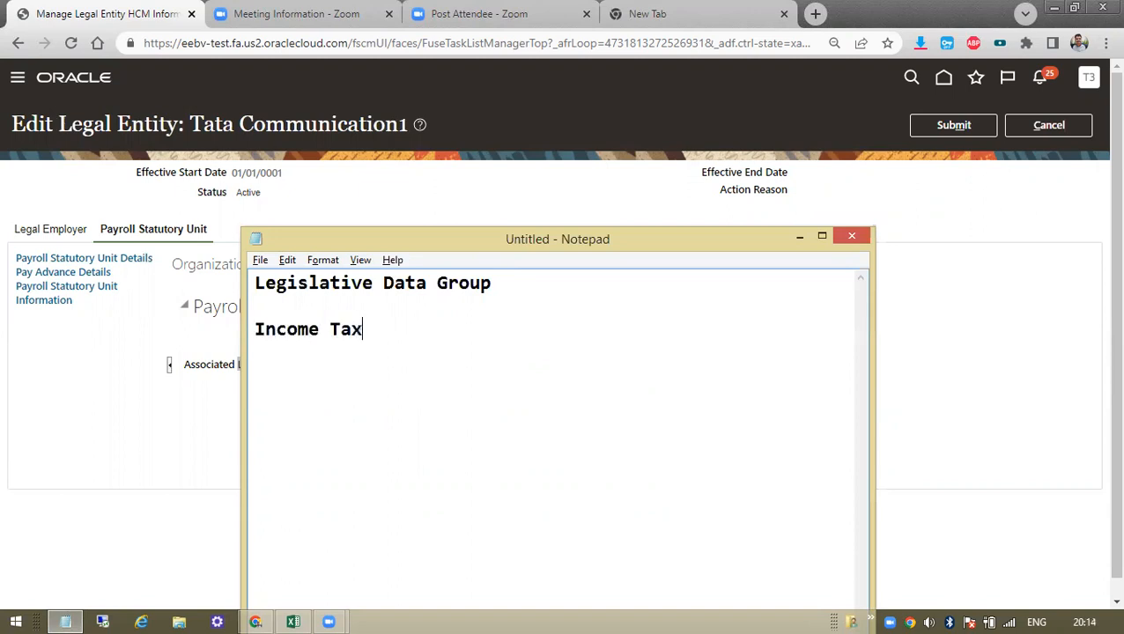
Replace the Income Tax note with "Loaded by oracle Pre_Load" and return to the legal entity in the browser.
drag(513, 282, 203, 275)
drag(405, 326, 208, 334)
text(Lo)
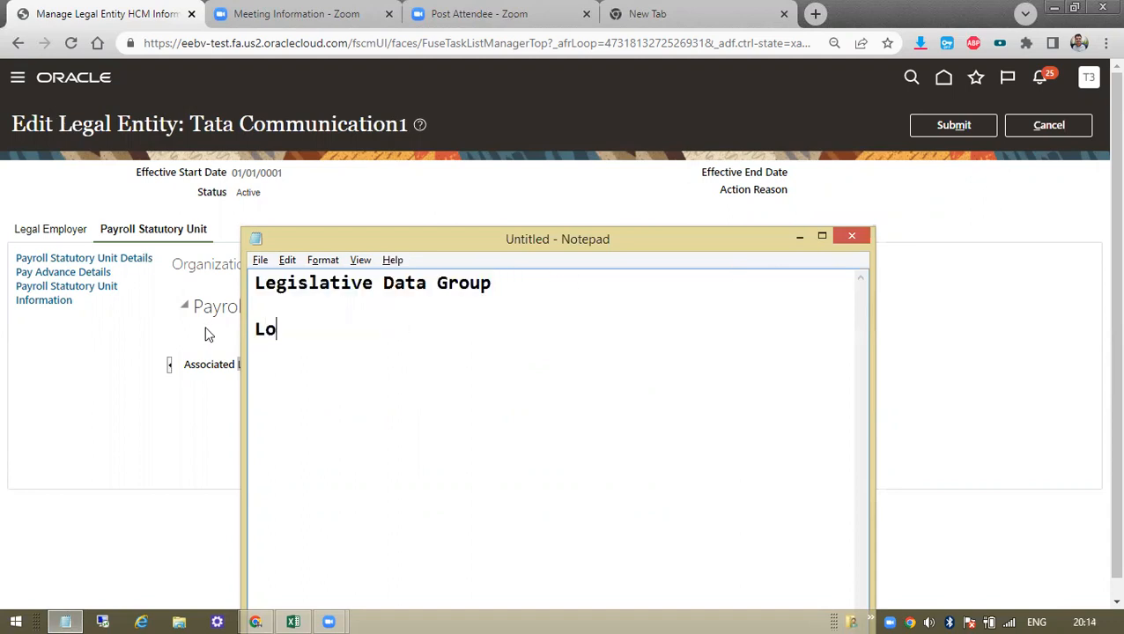
text(aded by o)
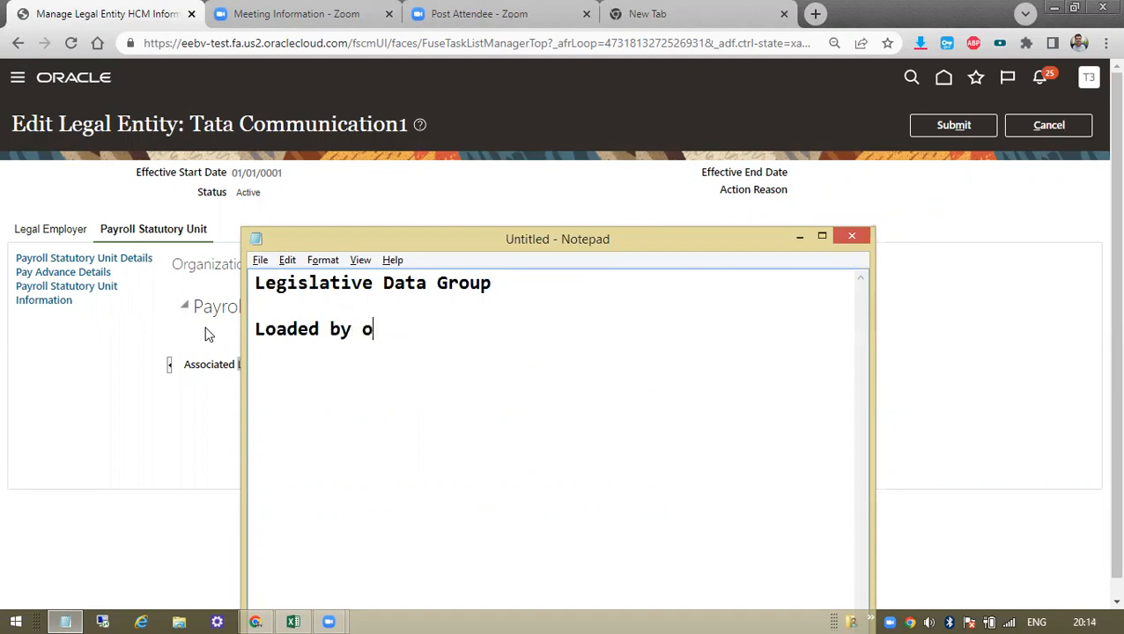
text(racle  Pre)
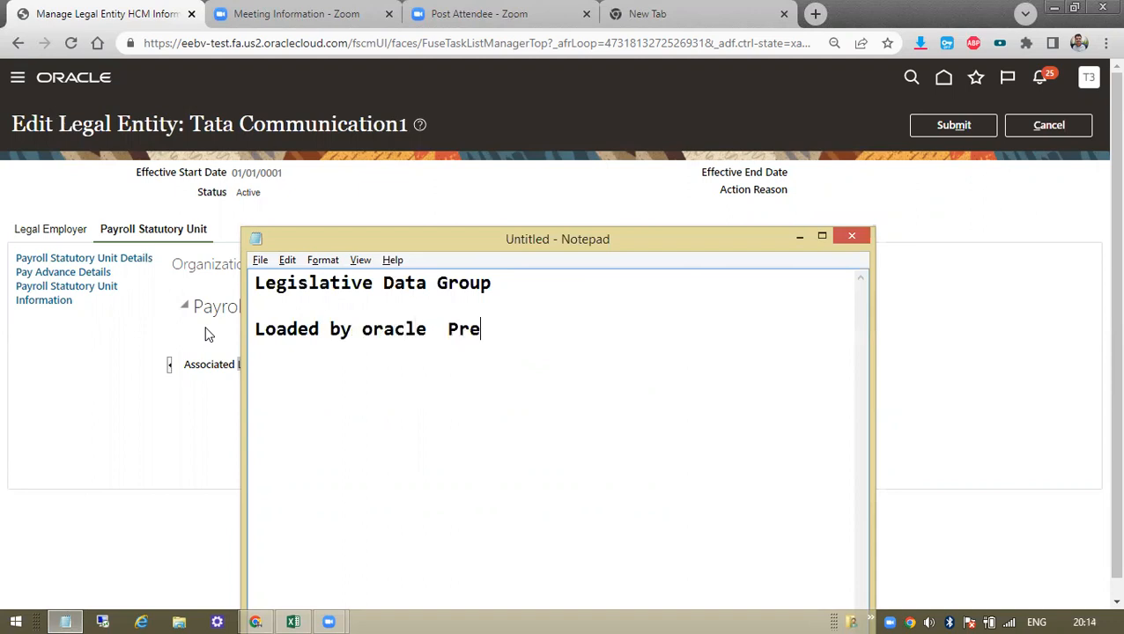
text(_Load)
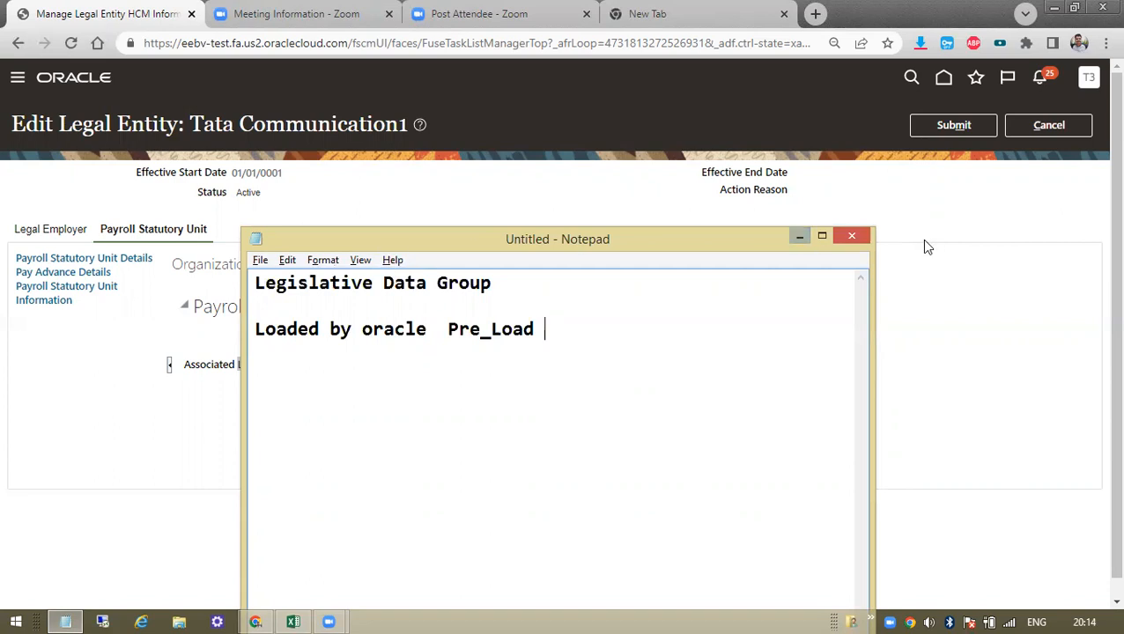
click(799, 237)
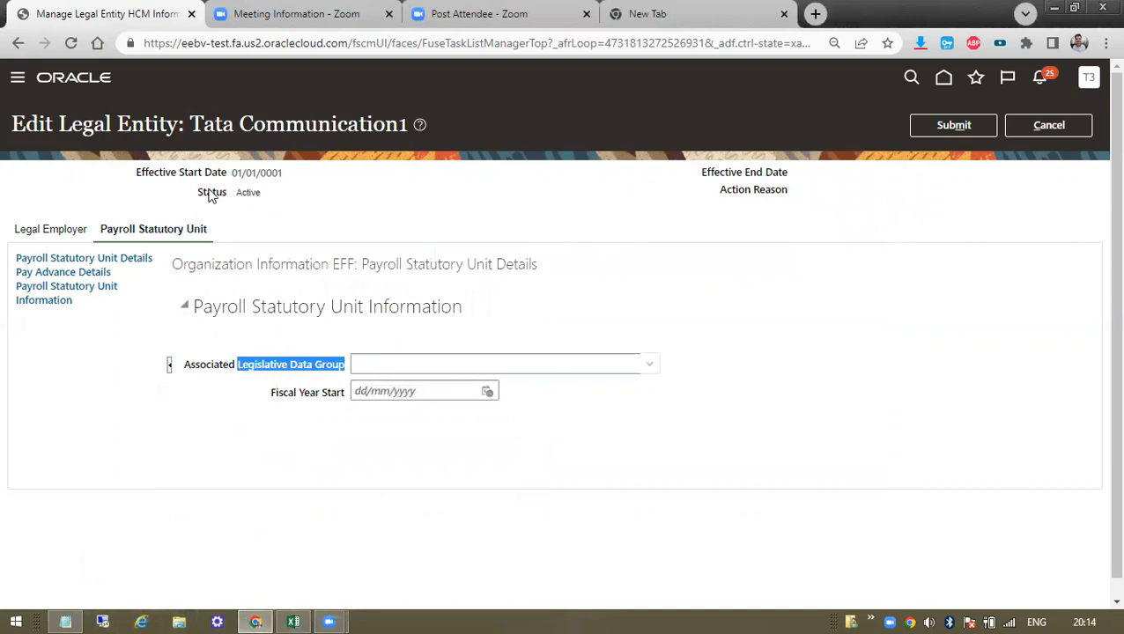
Search the legislative data groups for "India" and assign INDIA Legislative Data Group to the payroll statutory unit.
click(661, 365)
click(658, 360)
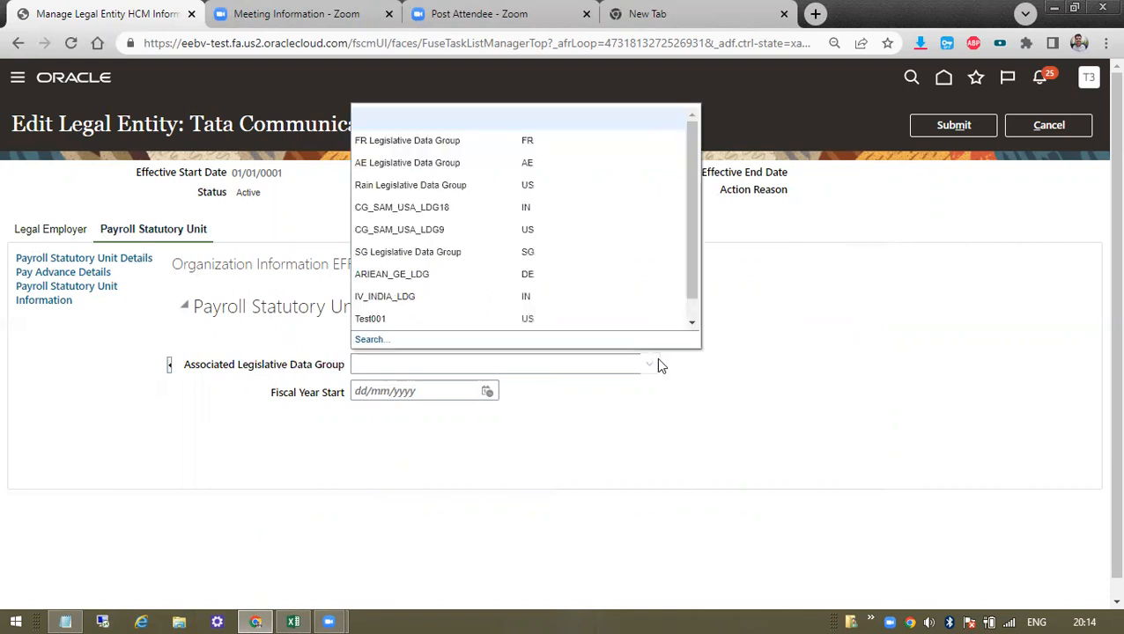
click(370, 339)
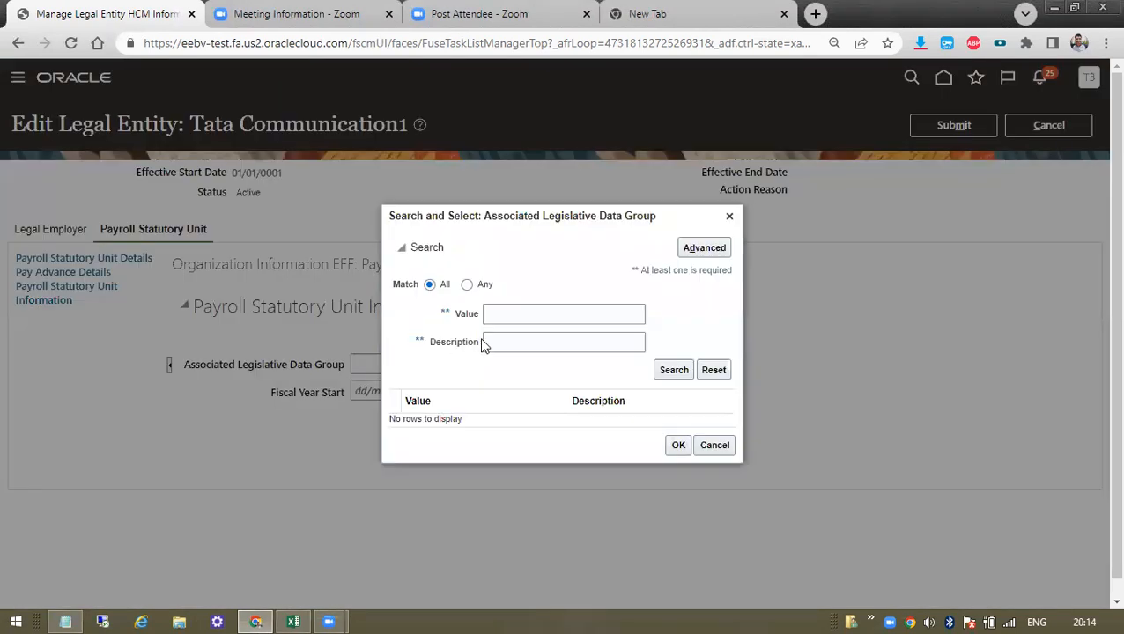
click(529, 312)
text(India)
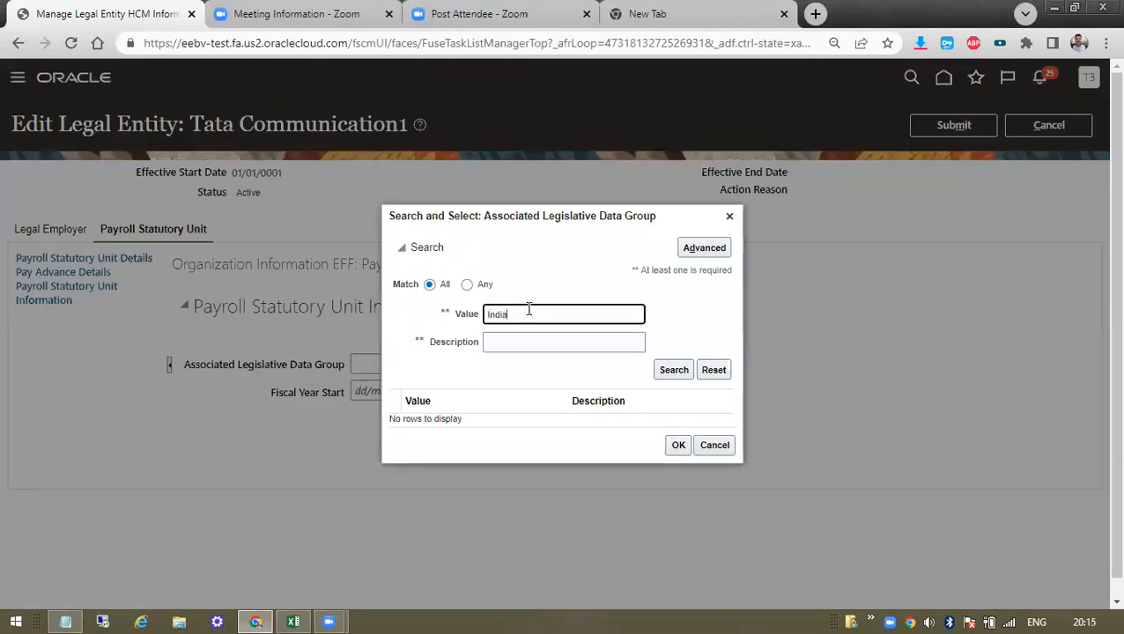
click(687, 368)
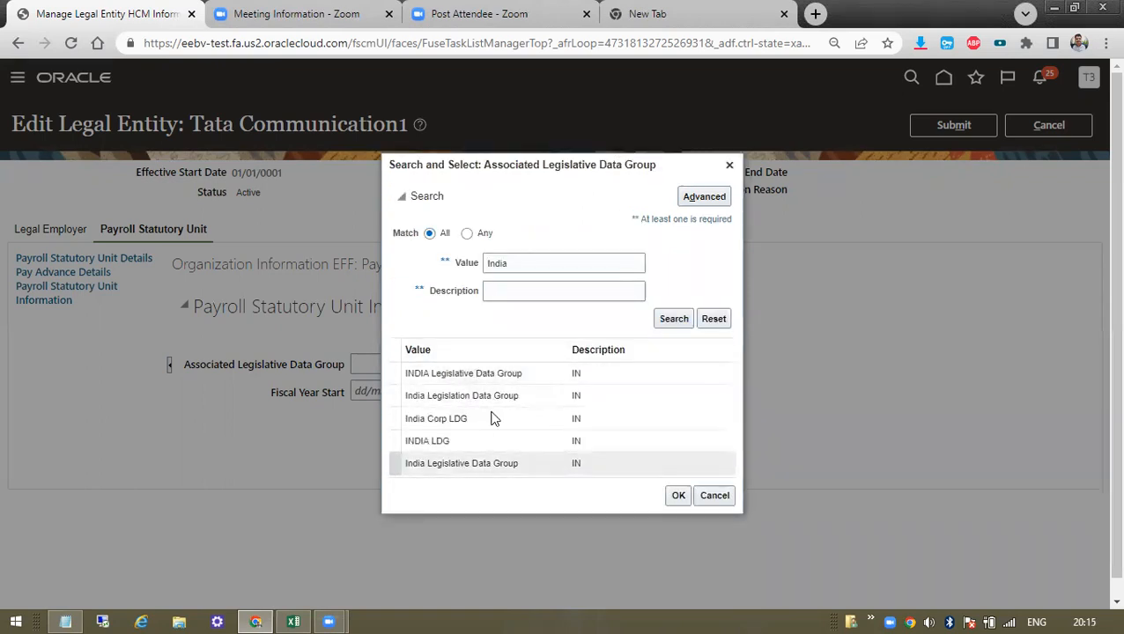
double_click(489, 373)
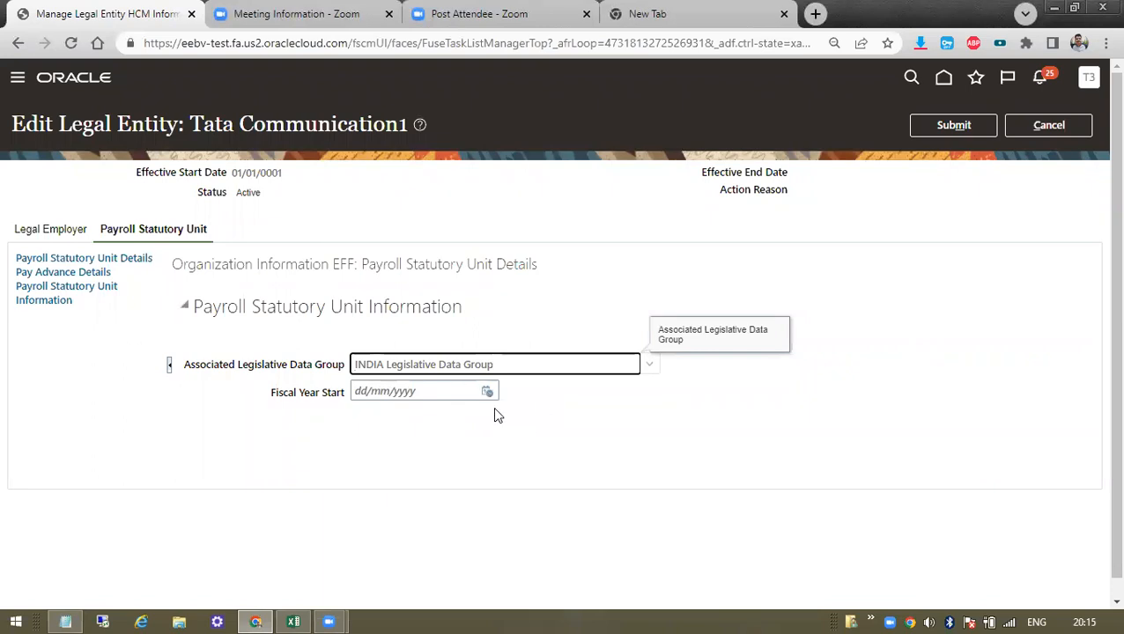
drag(314, 335, 643, 421)
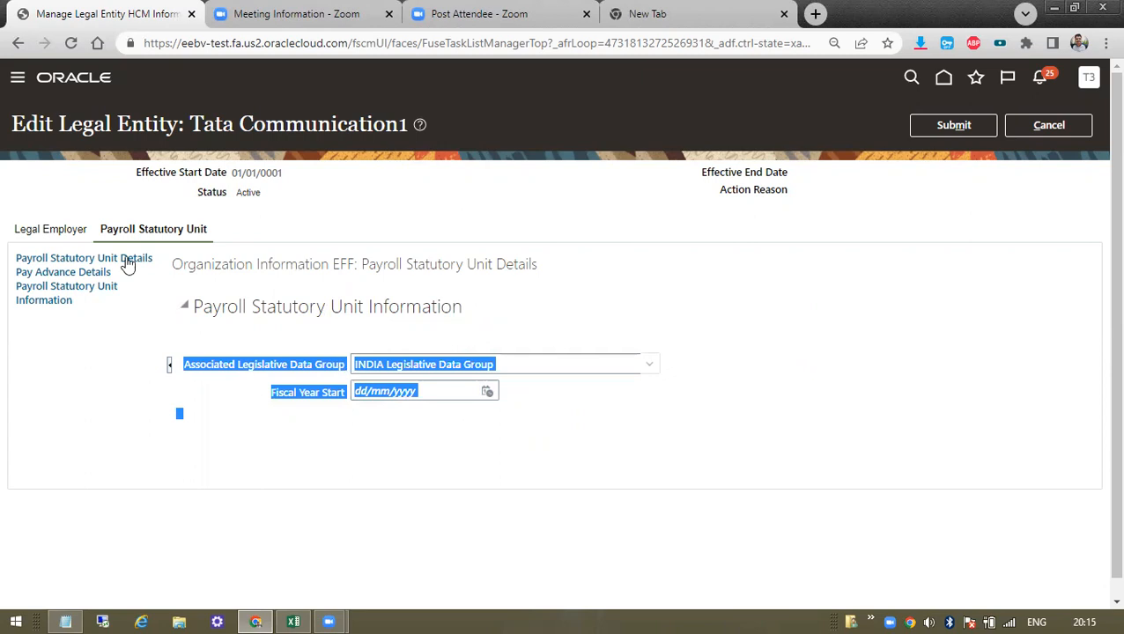
drag(186, 123, 464, 121)
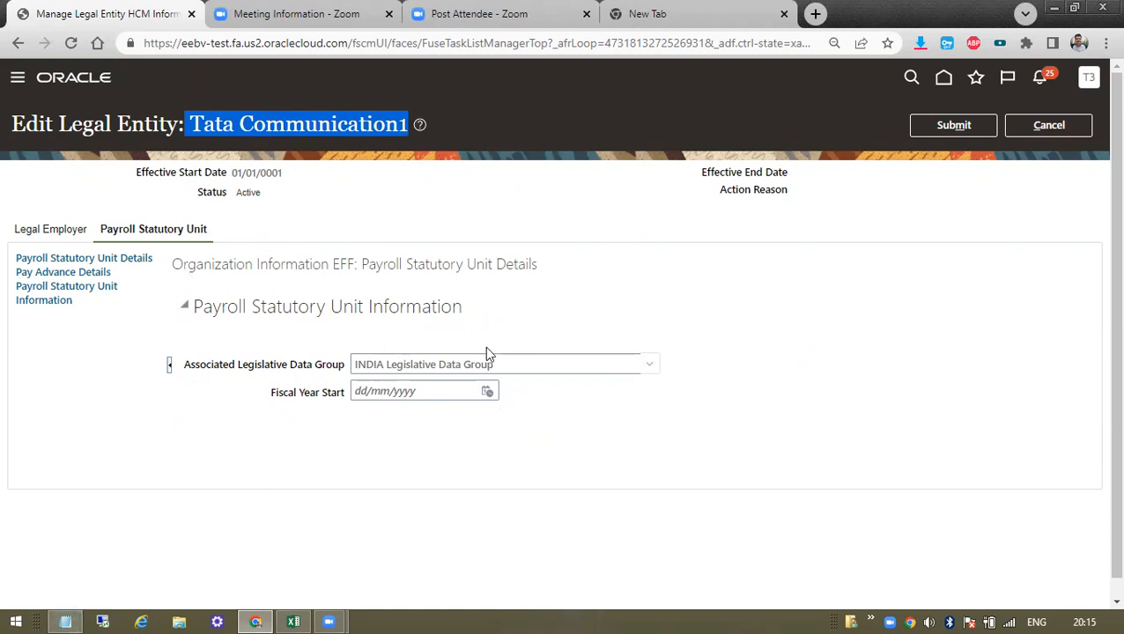
drag(507, 366, 349, 366)
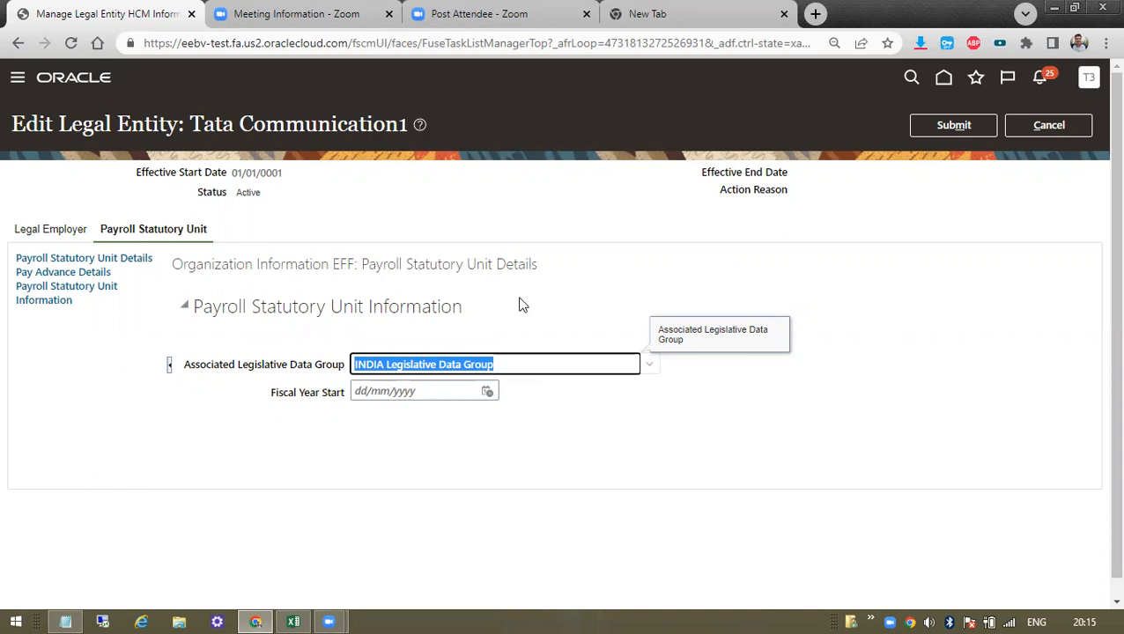
drag(368, 264, 496, 264)
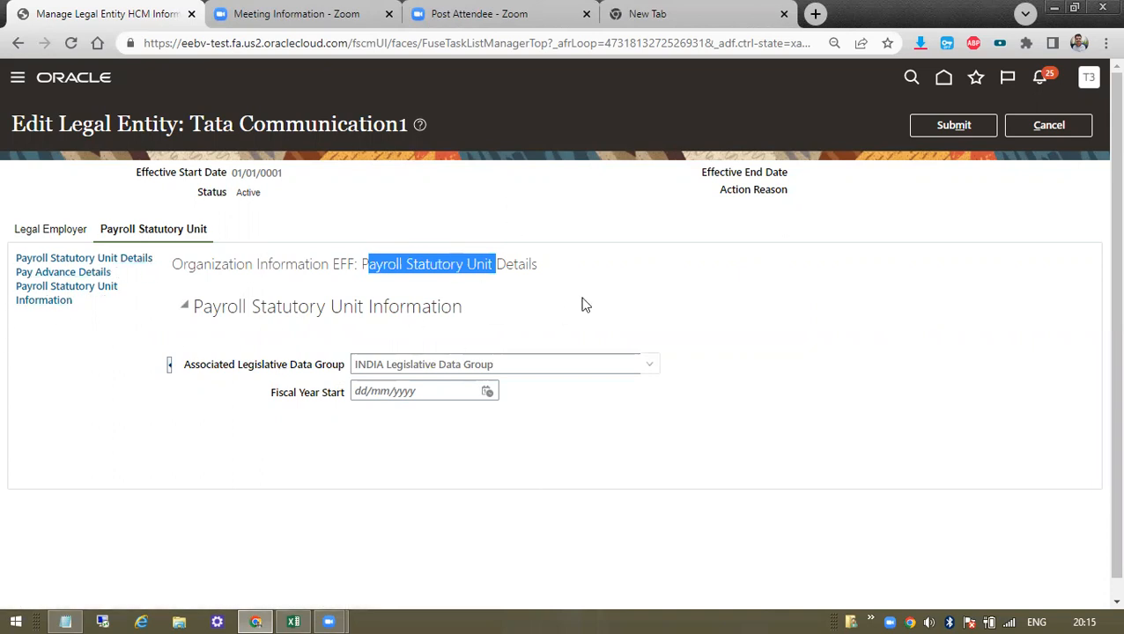
drag(177, 123, 402, 123)
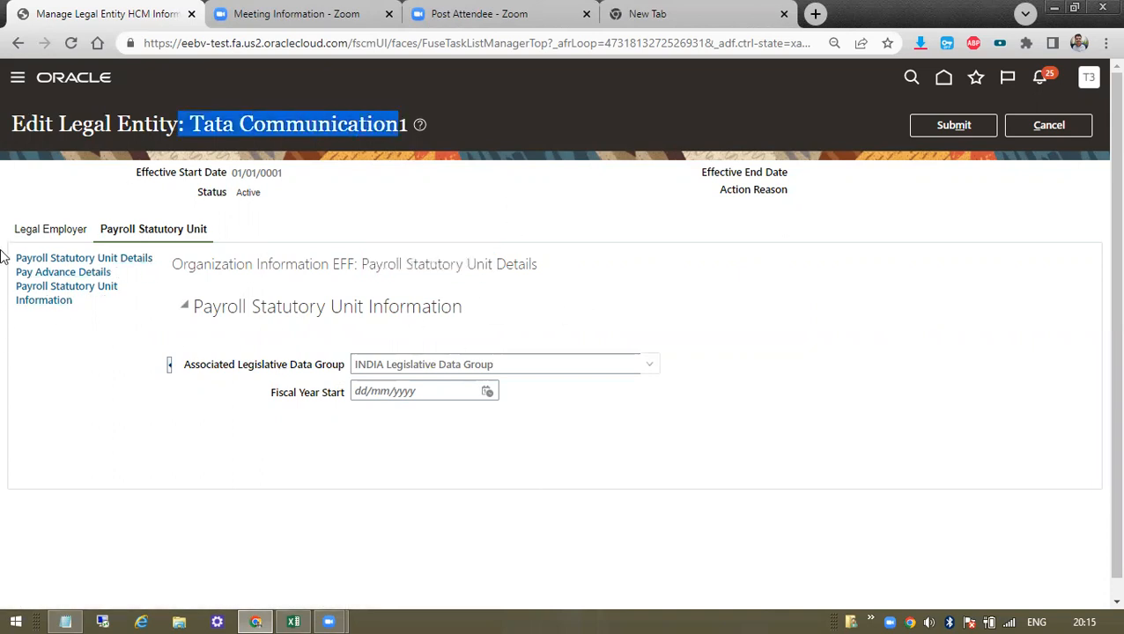
Review the pay advance details, the payroll statutory unit basic information and the legal employer details of Tata Communication1.
click(80, 271)
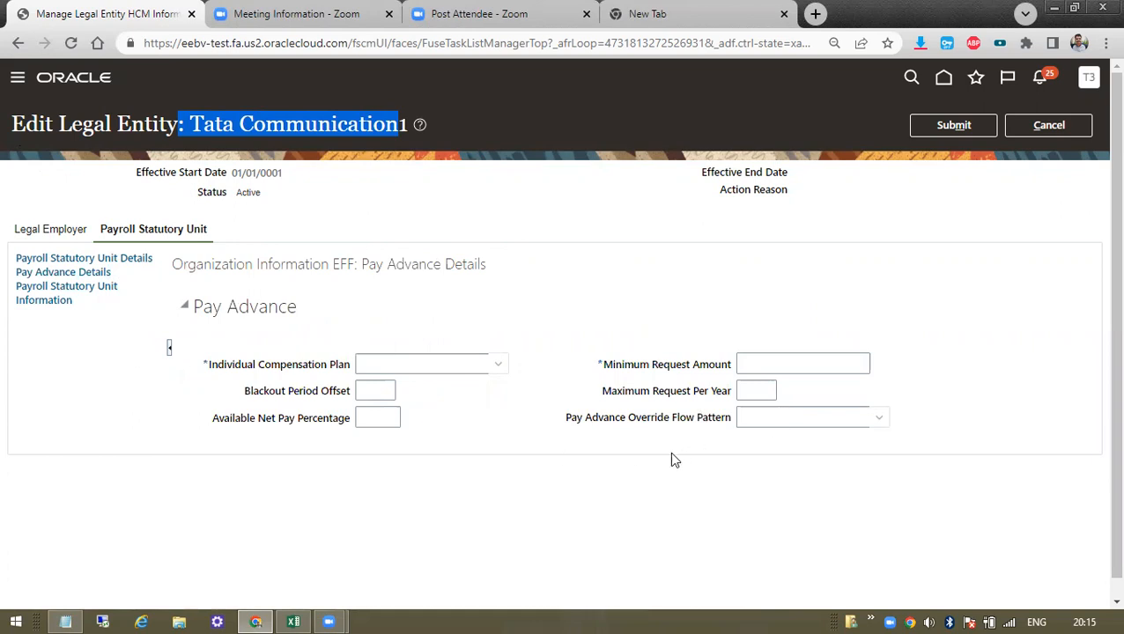
click(71, 294)
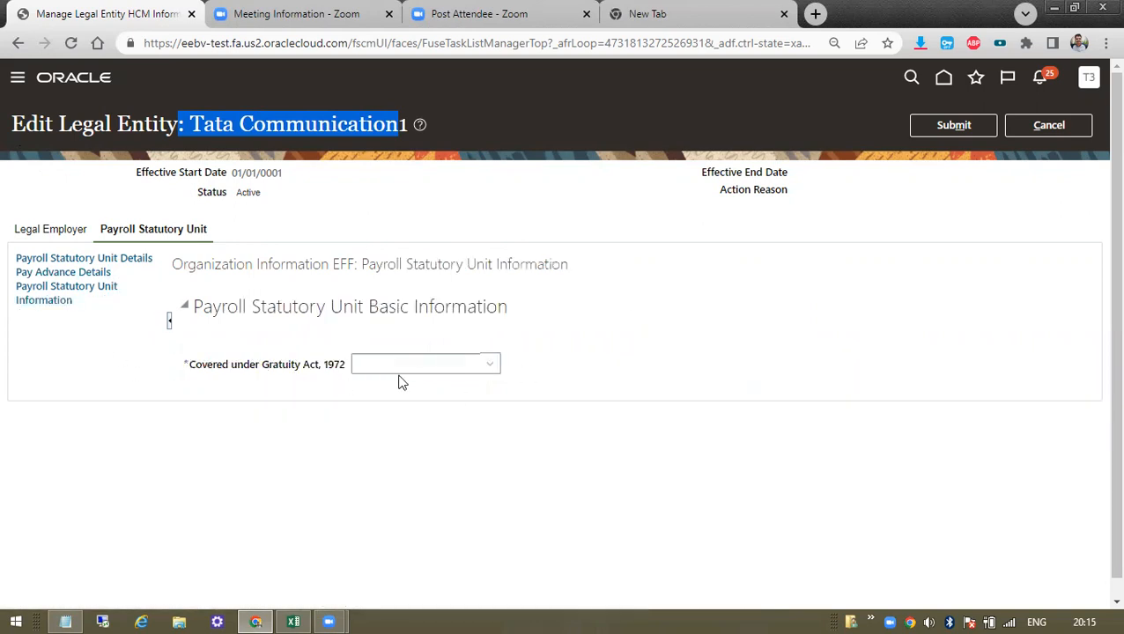
click(31, 258)
click(51, 231)
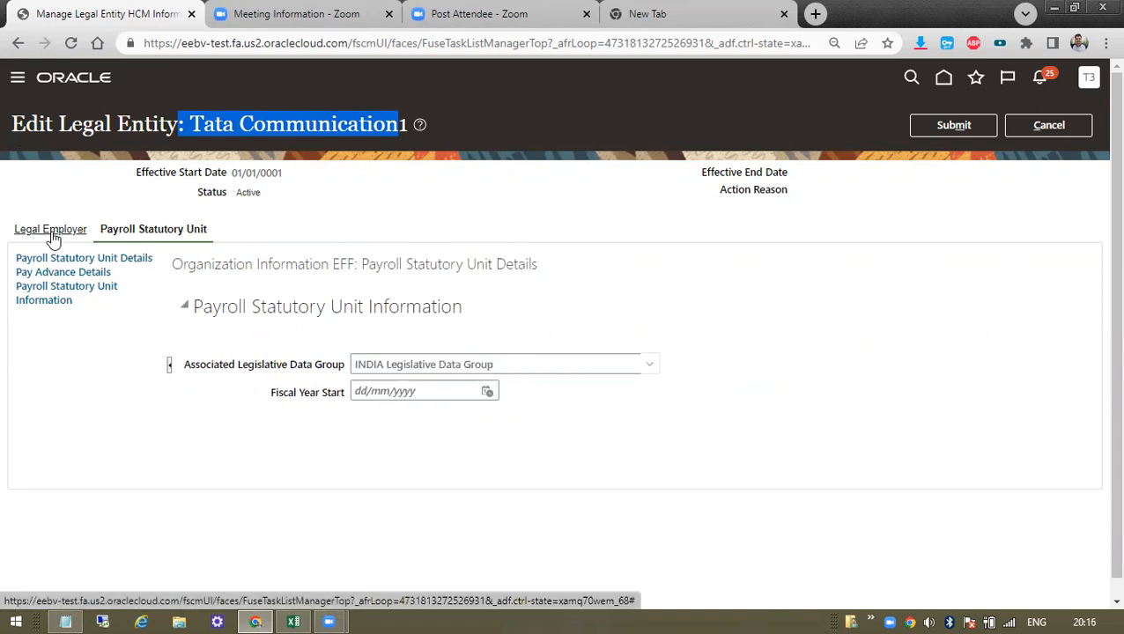
scroll(734, 442, down, 3)
scroll(734, 442, up, 3)
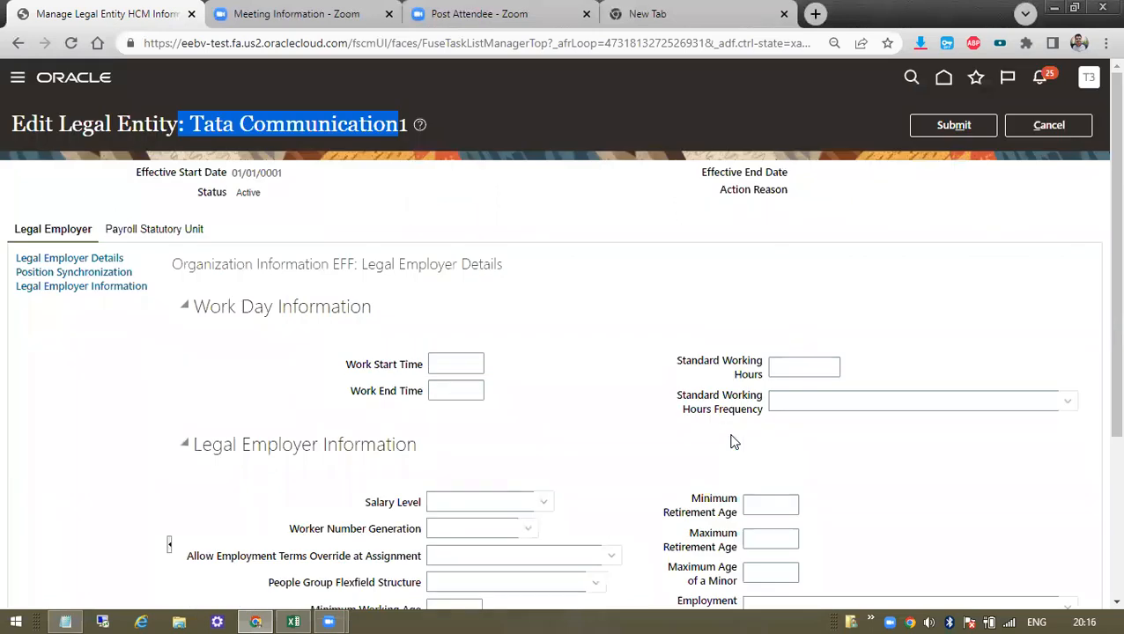
Replace the whole Notepad note with "X Payroll Tax" and return to the legal entity in the browser.
click(65, 622)
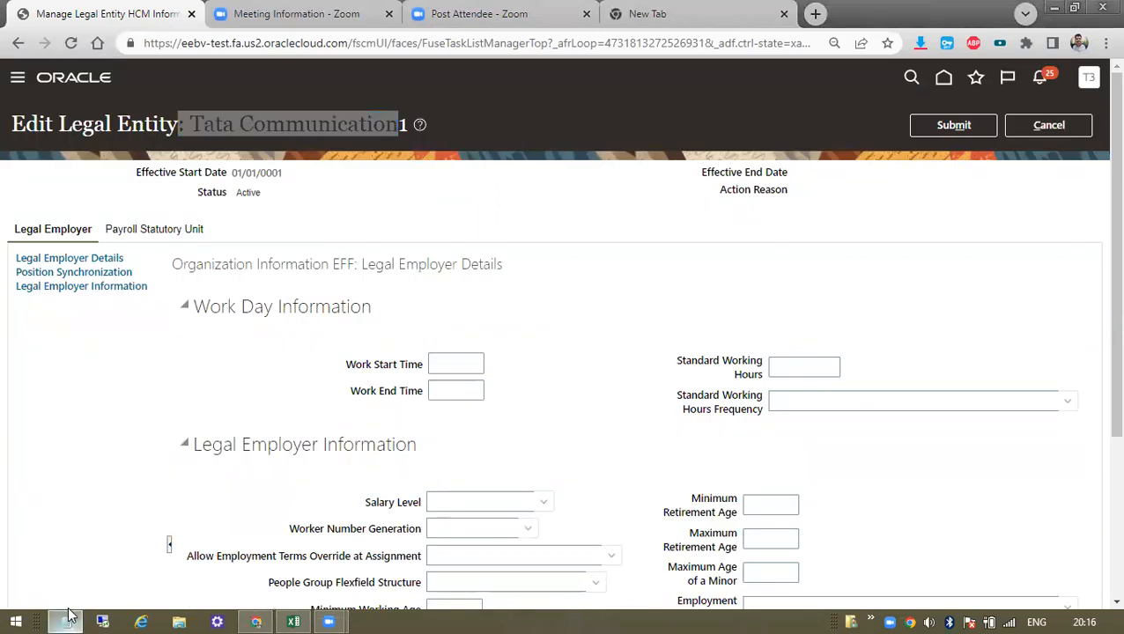
drag(585, 335, 202, 270)
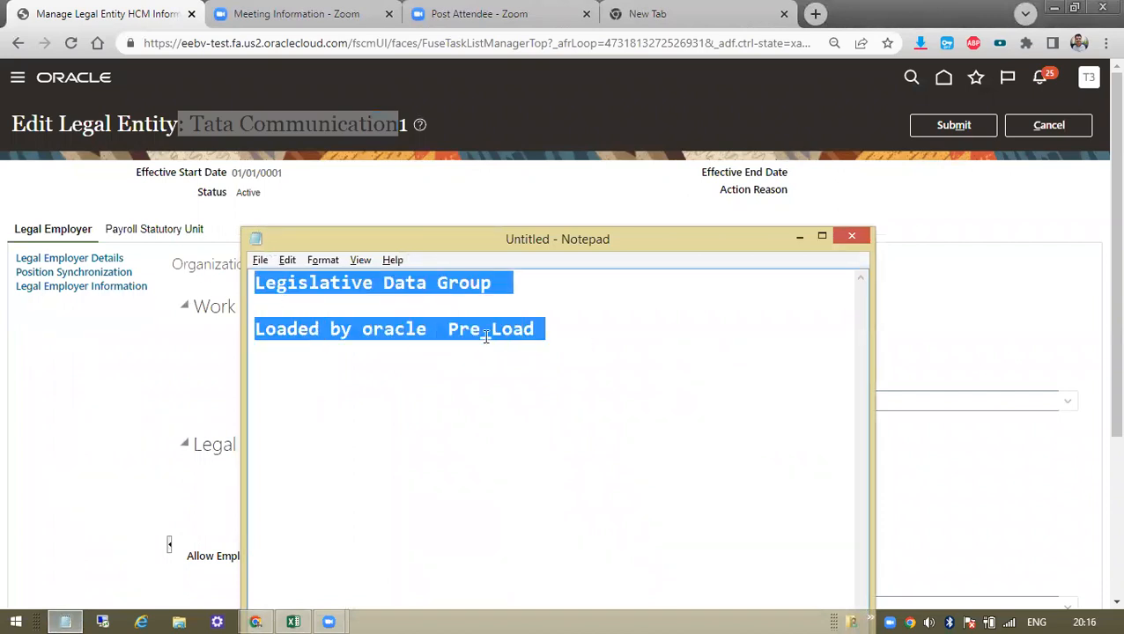
key(Delete)
text(X )
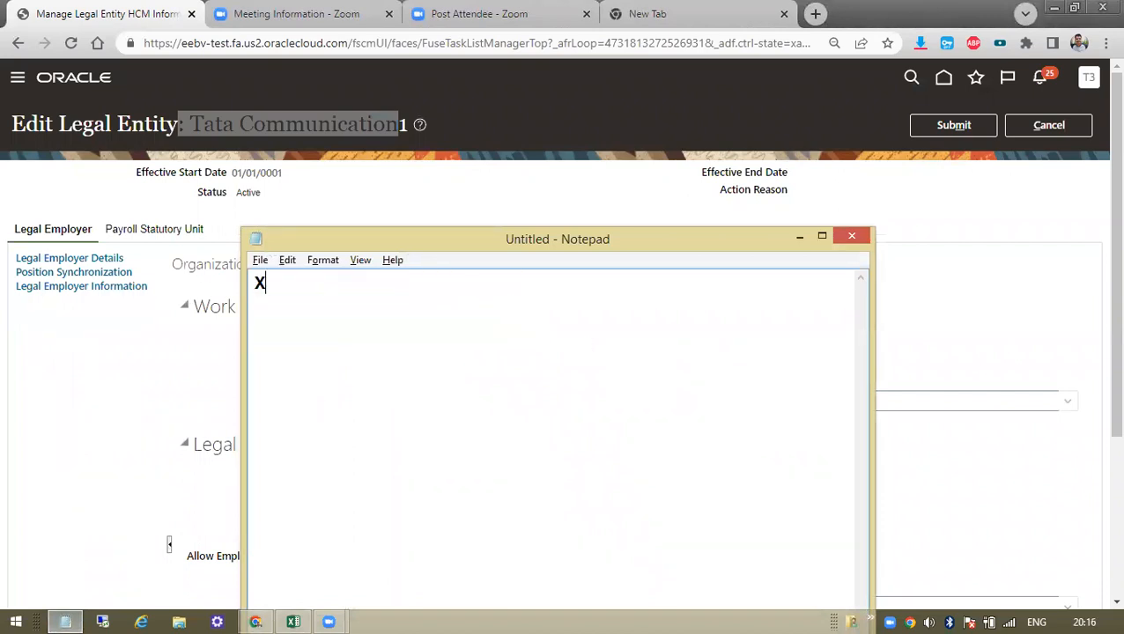
text(Payroll Ta)
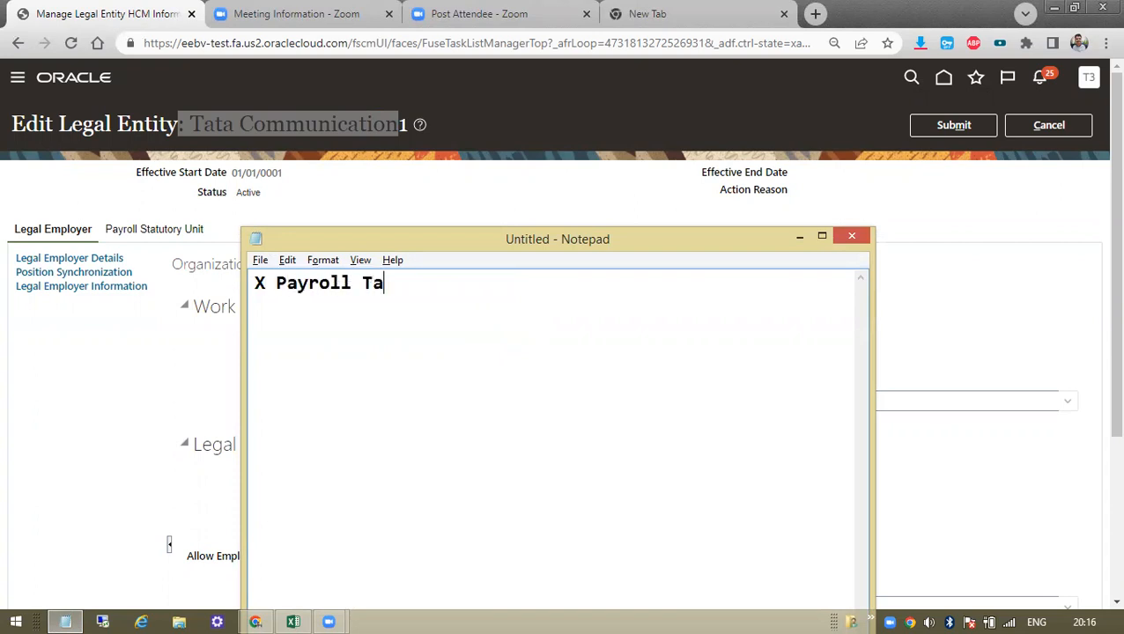
text(x)
click(151, 350)
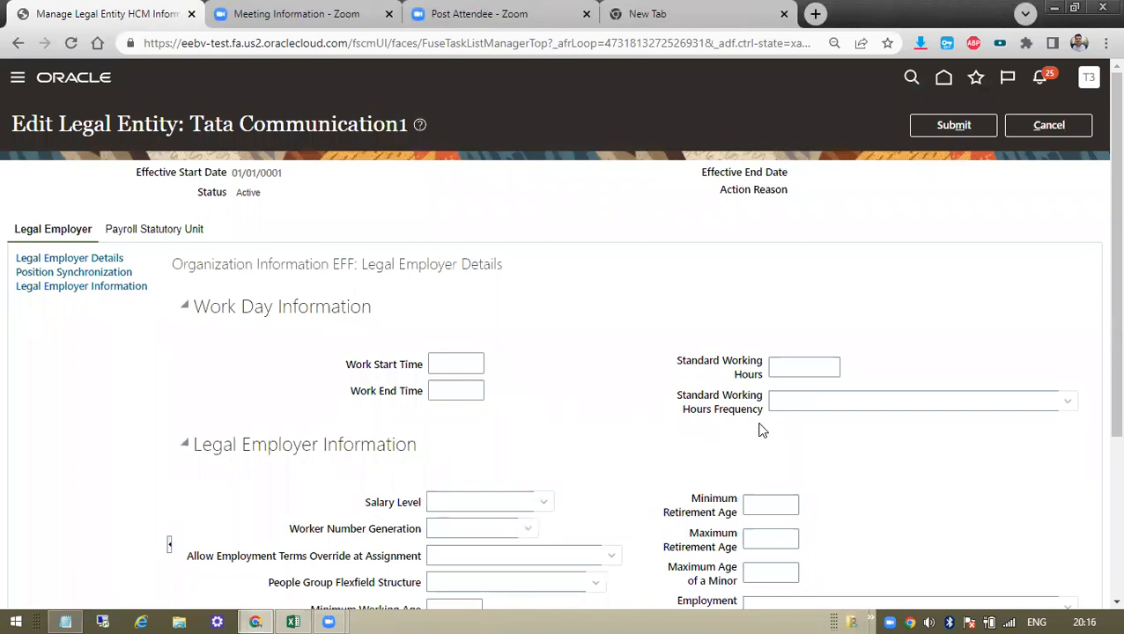
Examine the work day information, legal employer information and associated business units sections of Tata Communication1's legal employer details.
scroll(692, 428, down, 3)
scroll(696, 429, up, 3)
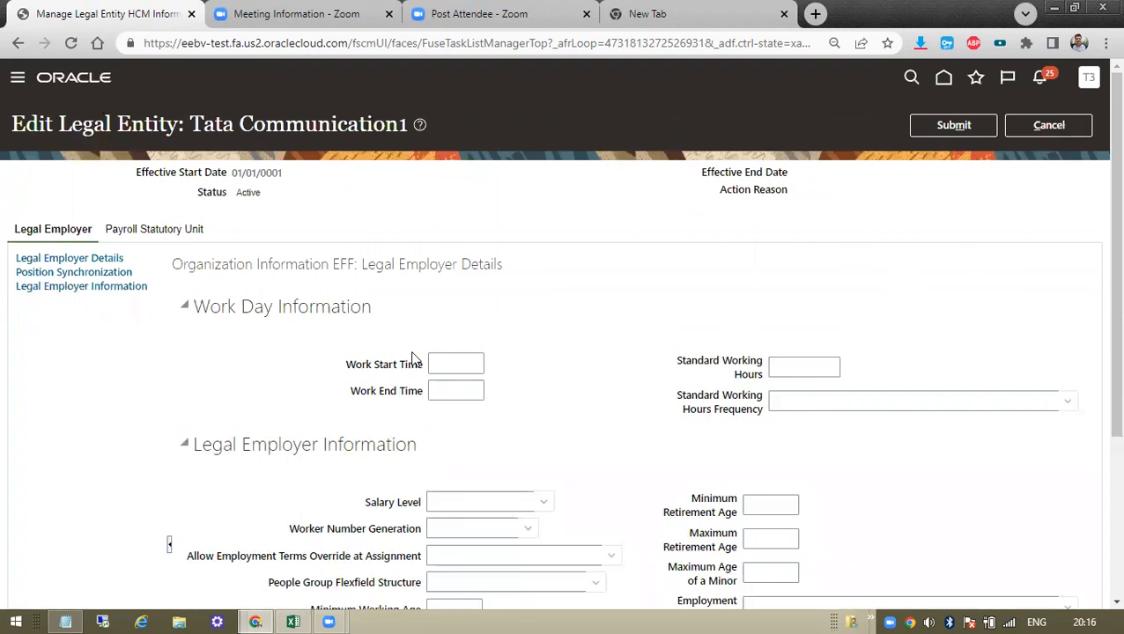
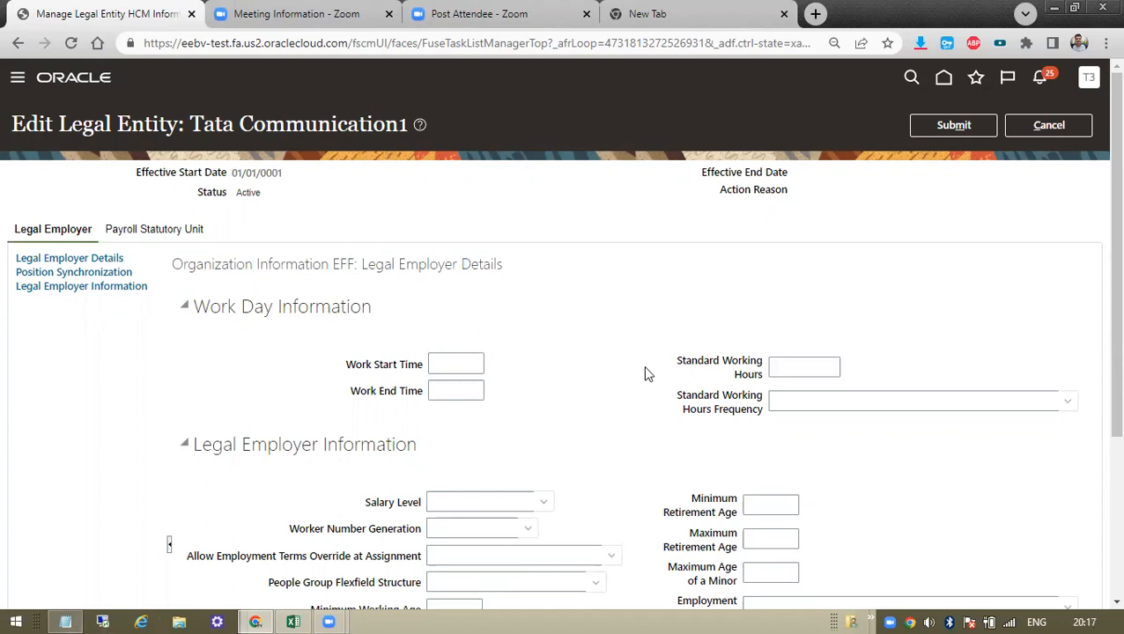
drag(190, 127, 409, 128)
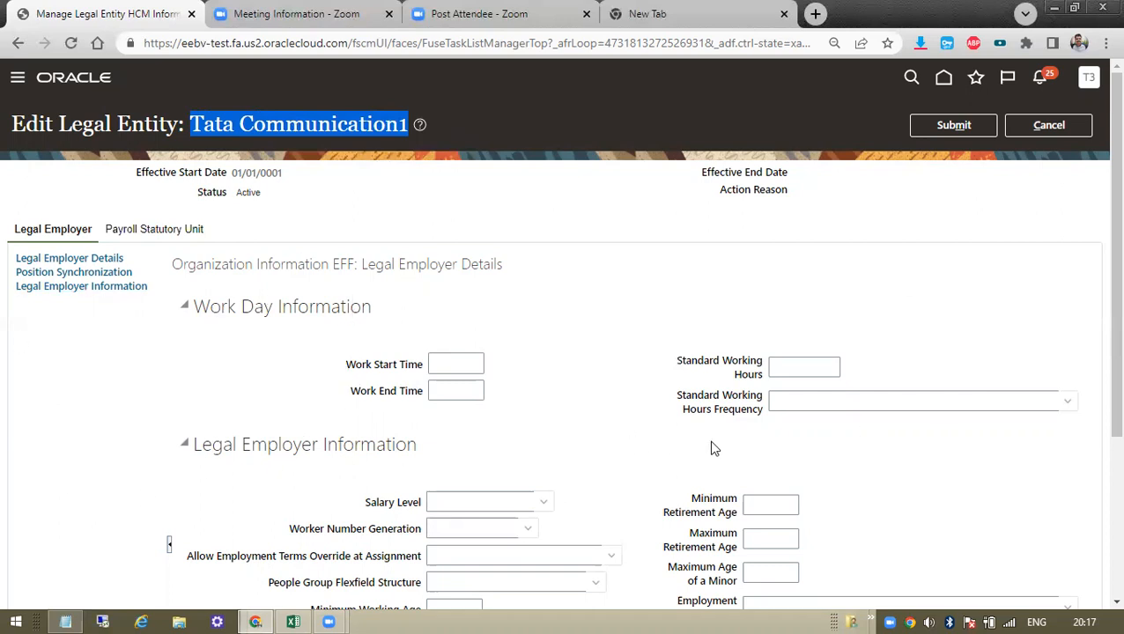
scroll(870, 406, down, 2)
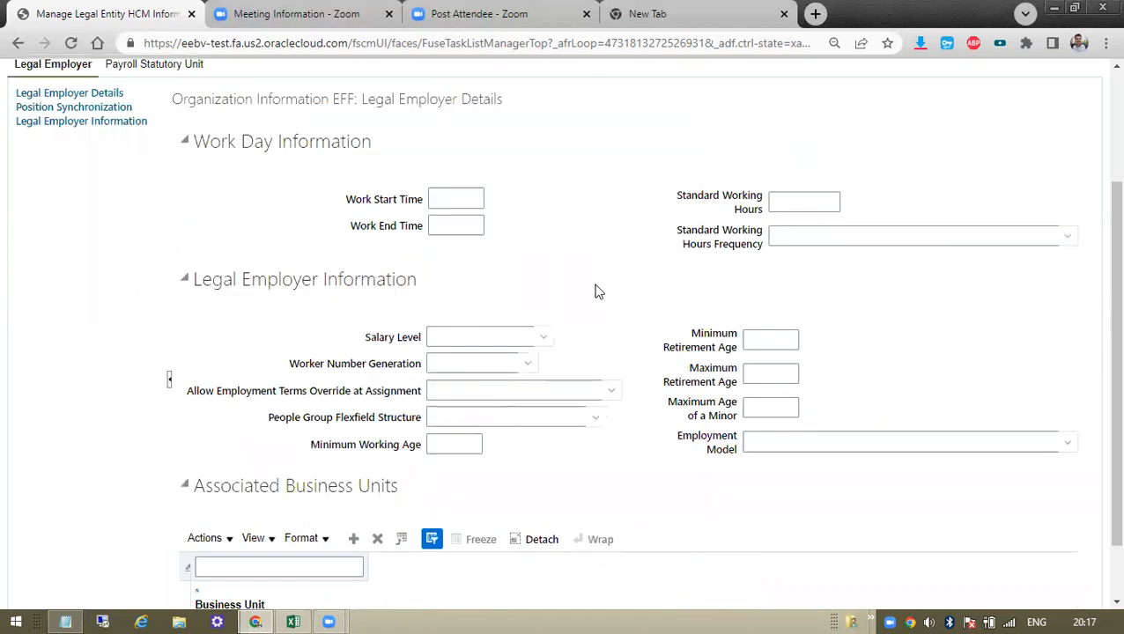
click(447, 203)
click(447, 226)
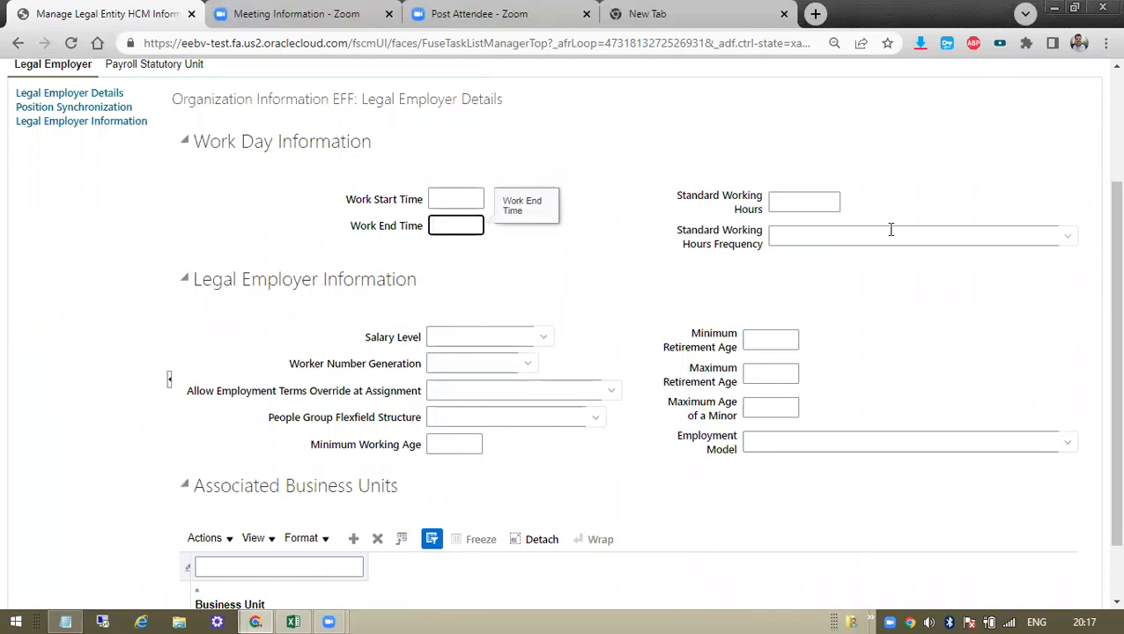
scroll(607, 330, up, 2)
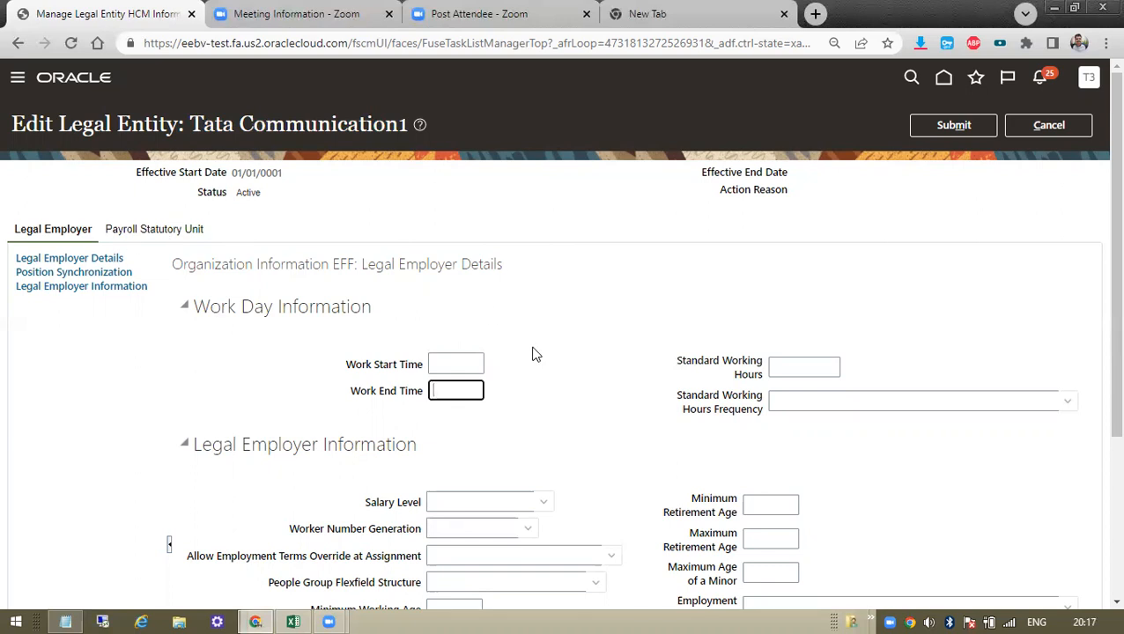
scroll(540, 352, down, 3)
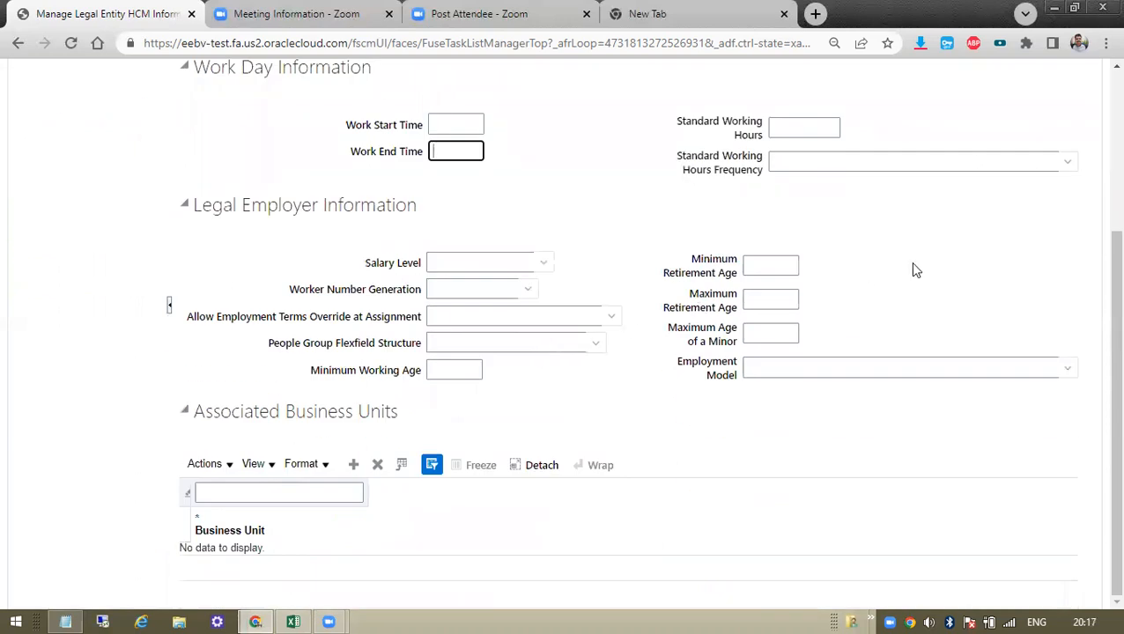
scroll(913, 268, up, 1)
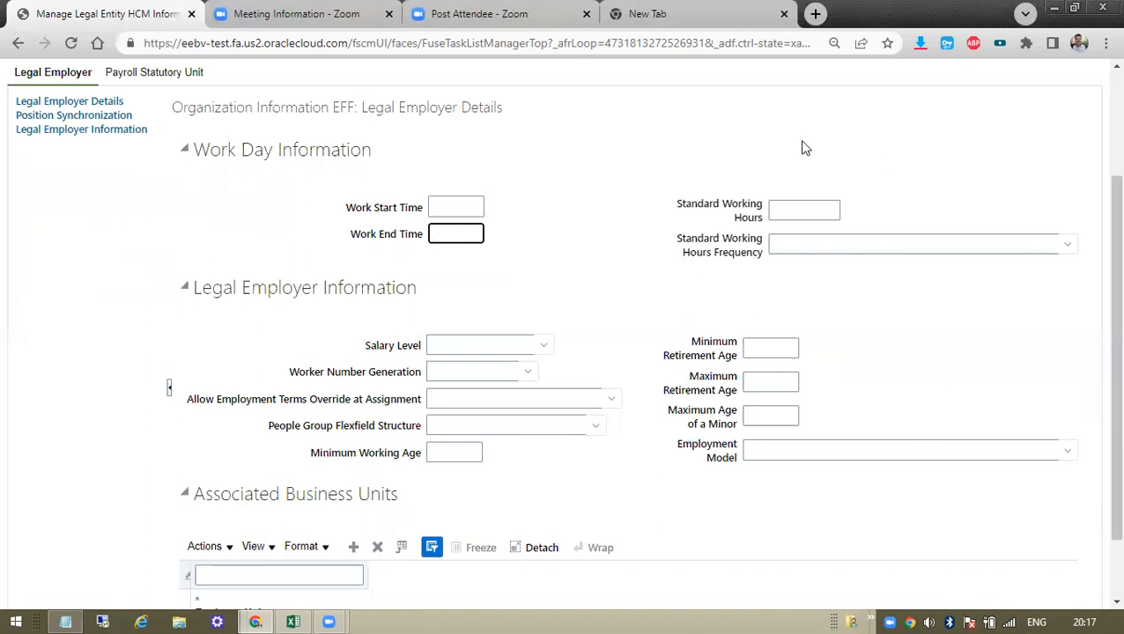
scroll(737, 181, up, 3)
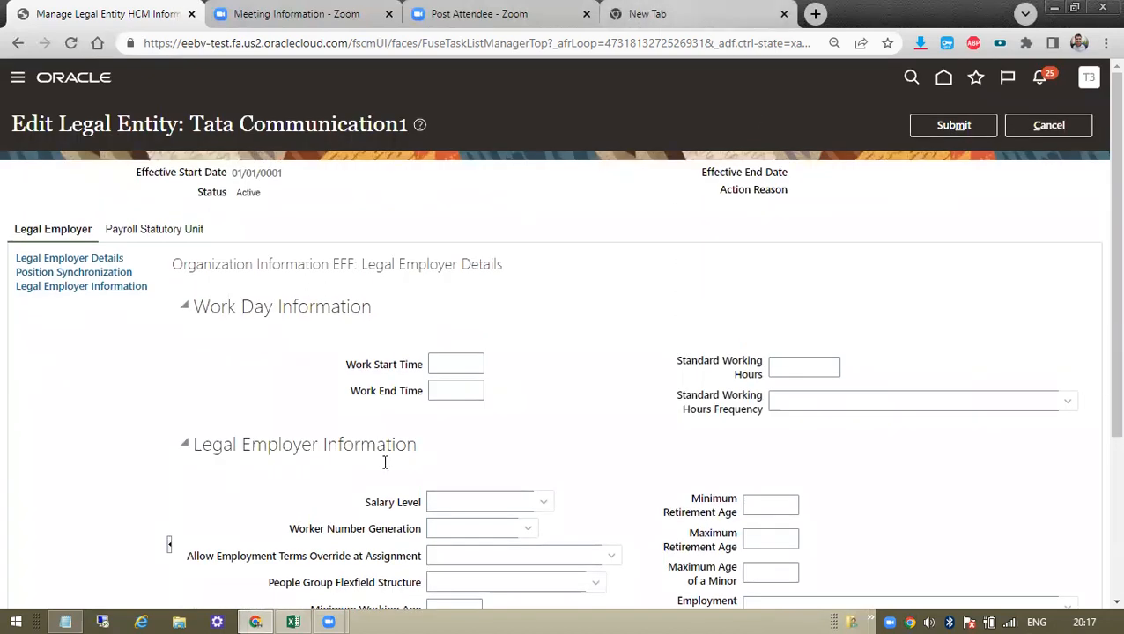
Compare the Manage Enterprise HCM Information task in the Excel task list with the legal employer details page in the browser.
click(294, 622)
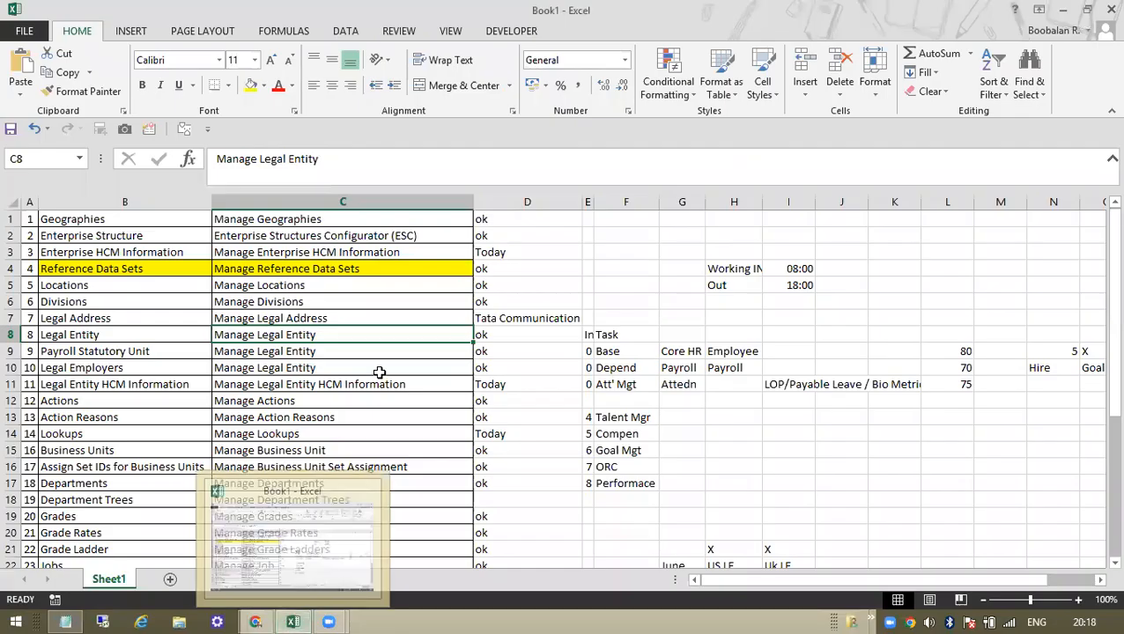
click(351, 236)
click(342, 252)
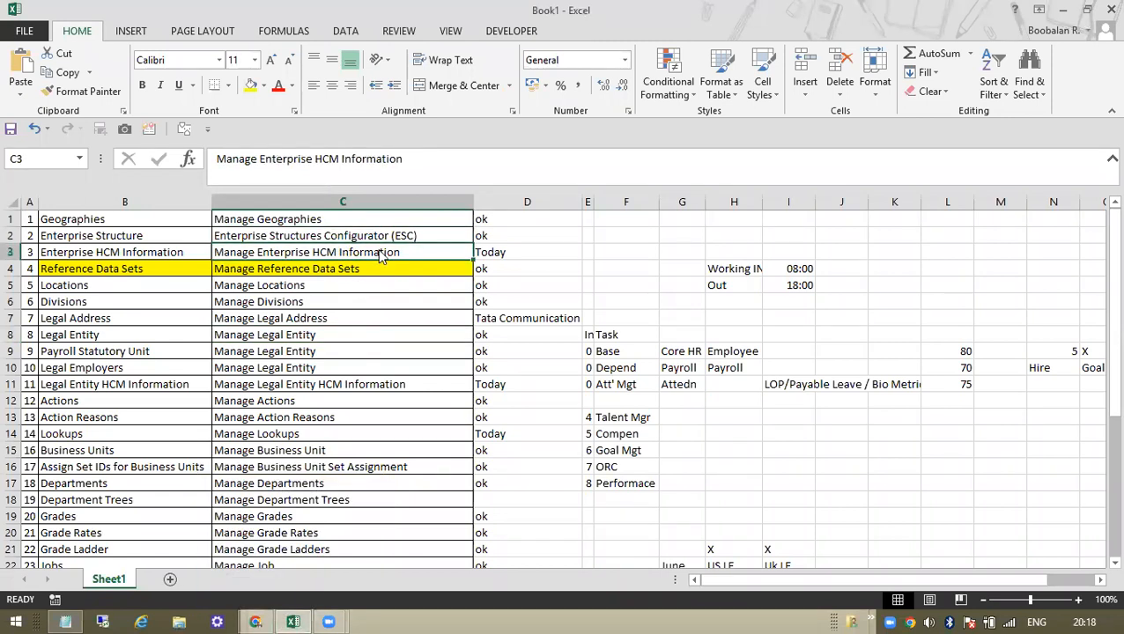
key(alt+Tab)
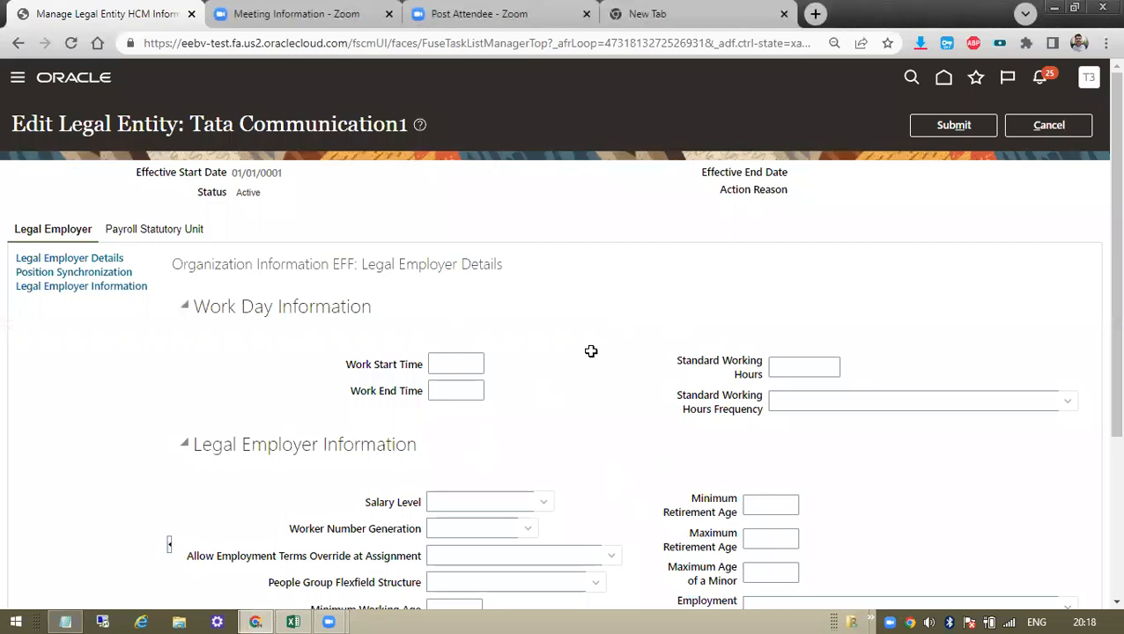
key(alt+Tab)
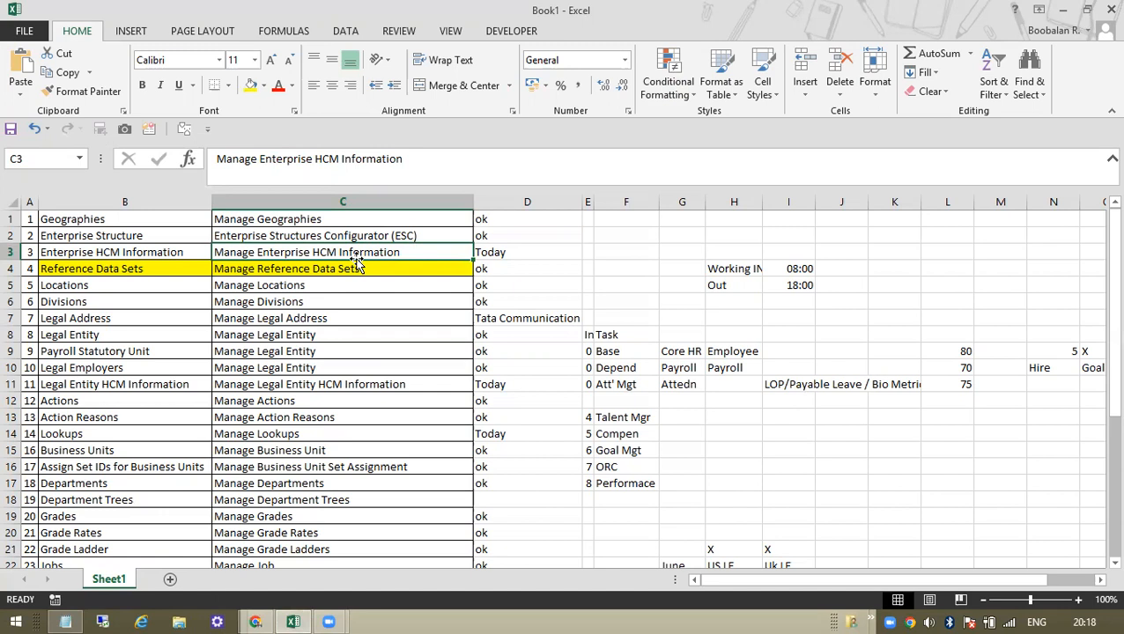
key(alt+Tab)
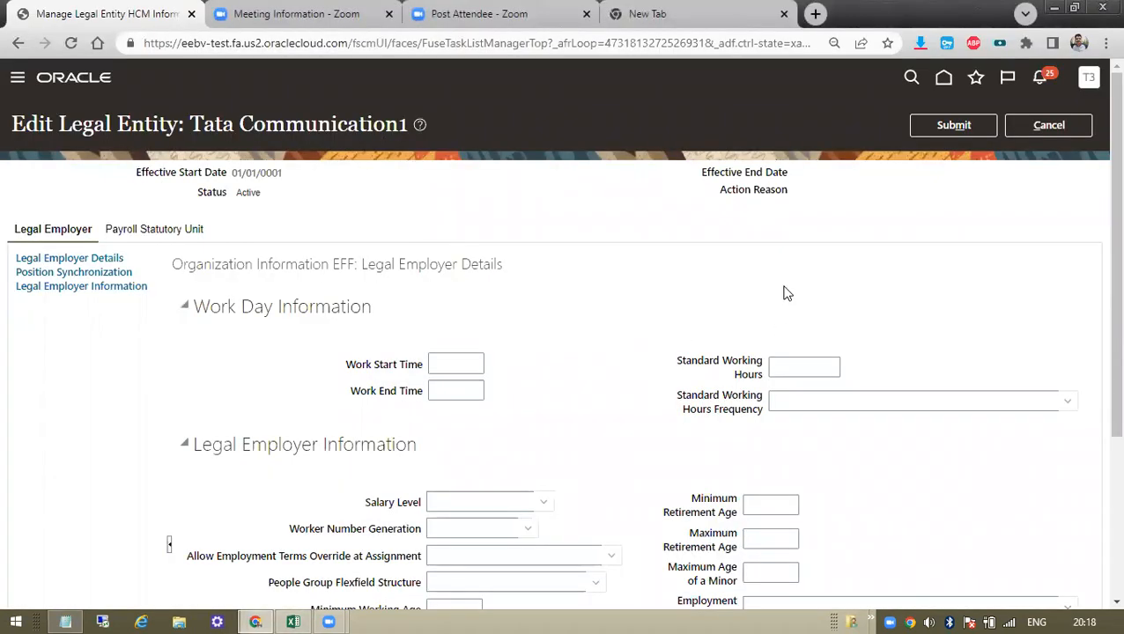
scroll(493, 448, down, 3)
key(alt+Tab)
key(alt+Tab)
key(alt+Tab)
key(alt+Tab)
key(alt+Tab)
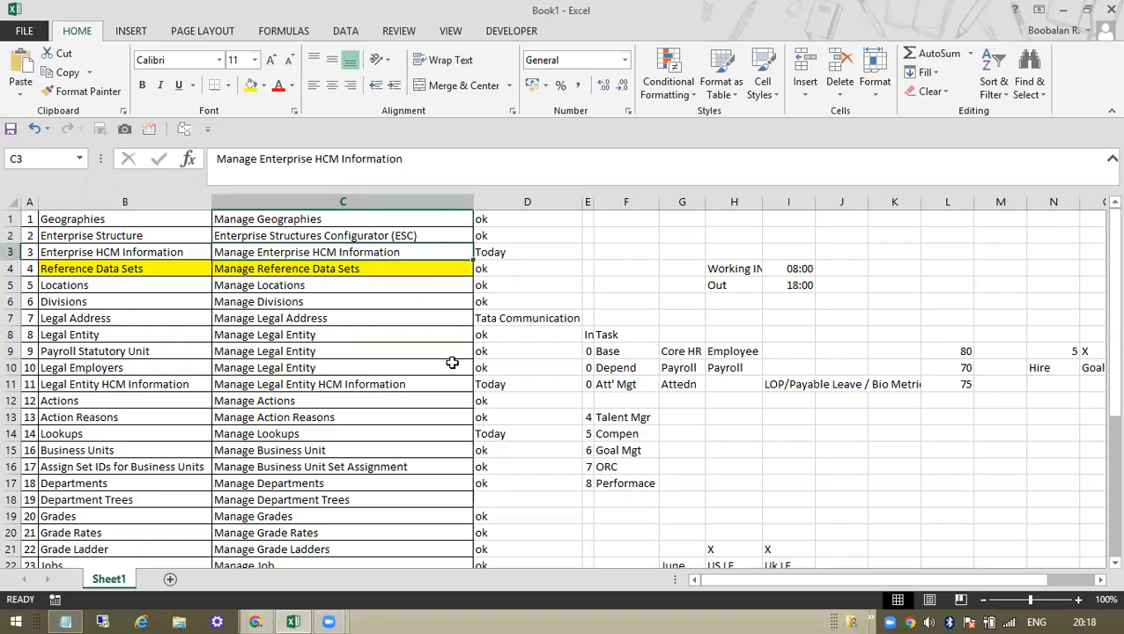
key(alt+Tab)
scroll(477, 376, up, 3)
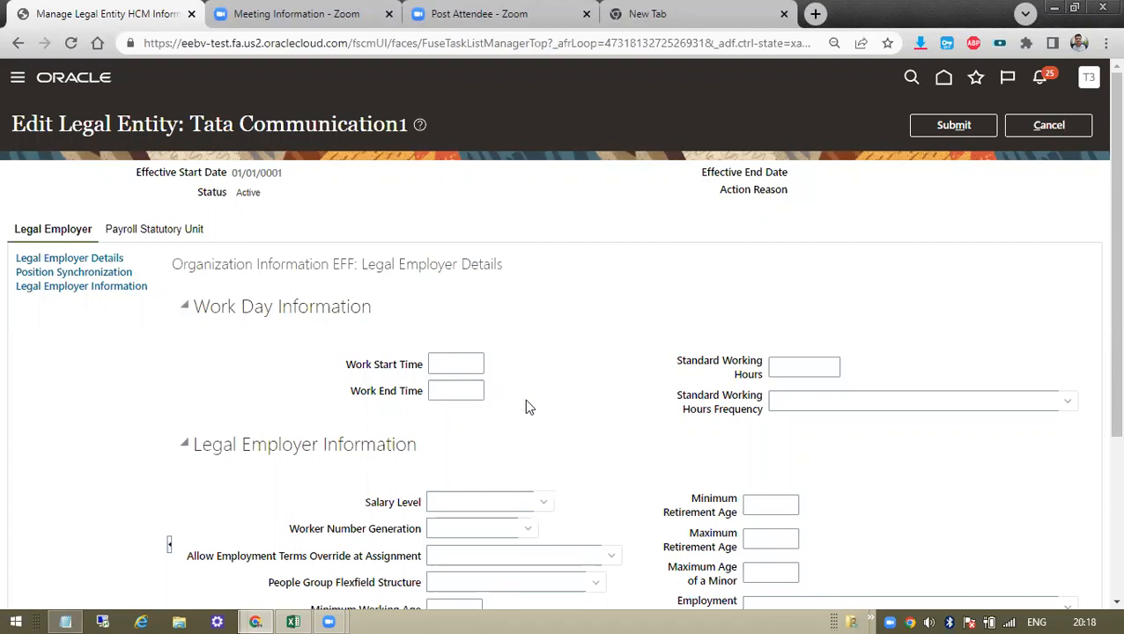
Display the available Salary Level choices in the Legal Employer Information section.
scroll(525, 401, down, 3)
scroll(420, 528, up, 3)
scroll(584, 351, down, 3)
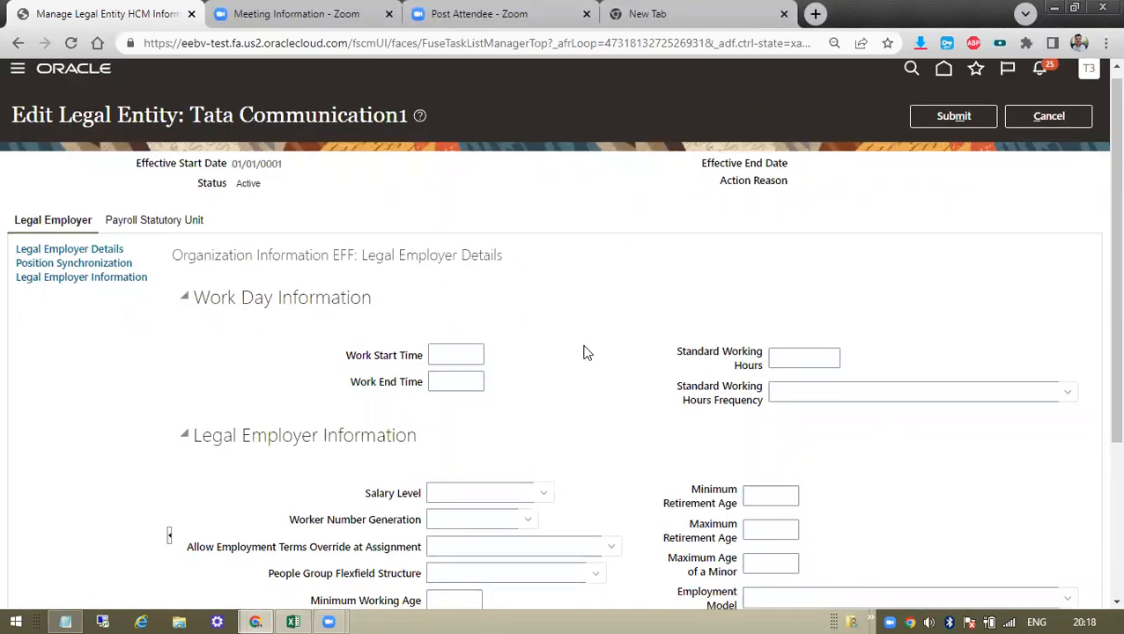
click(509, 261)
click(548, 261)
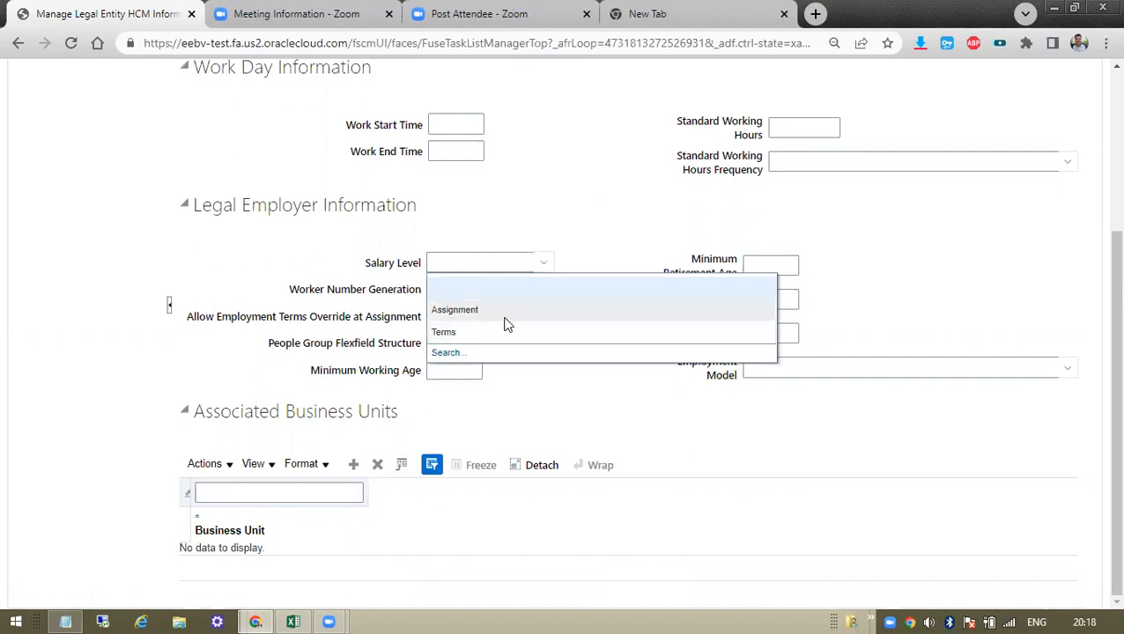
Review the available Worker Number Generation options in the Legal Employer Information section.
click(342, 304)
click(468, 290)
click(523, 291)
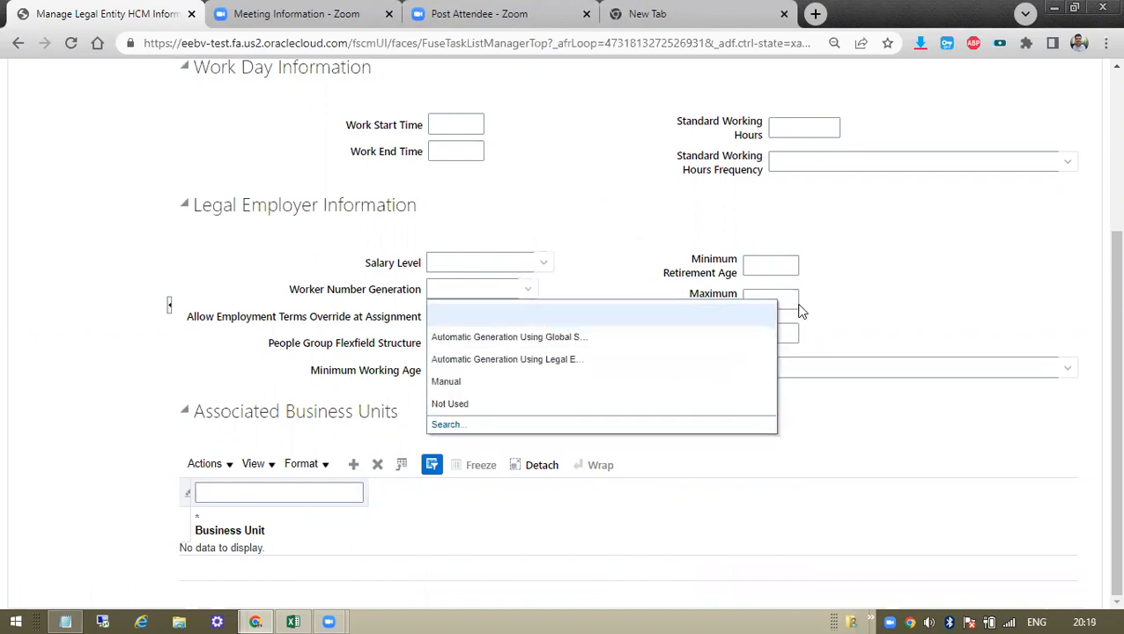
click(309, 340)
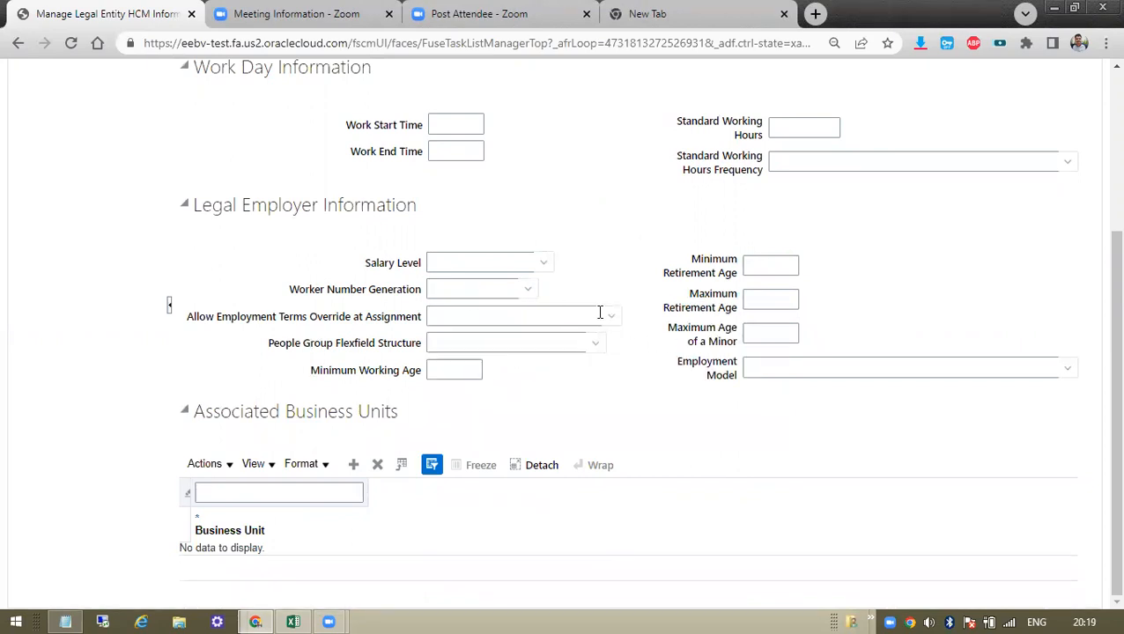
click(528, 289)
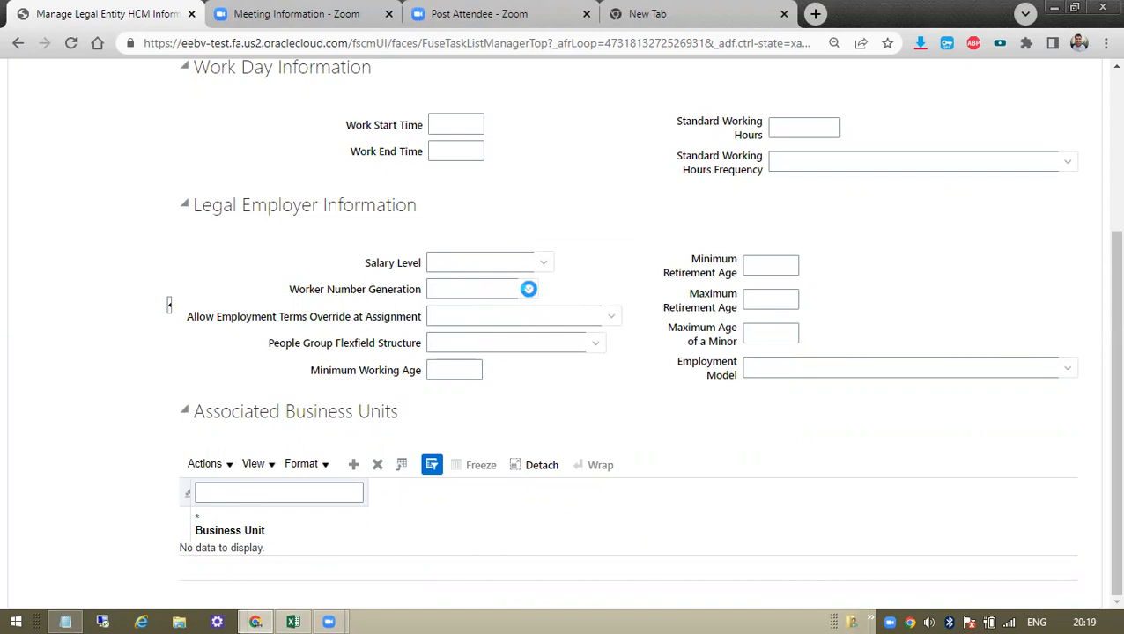
click(615, 221)
Review the Employment Model options for the legal employer and try to cancel the legal entity edit.
scroll(896, 381, up, 3)
scroll(896, 382, down, 3)
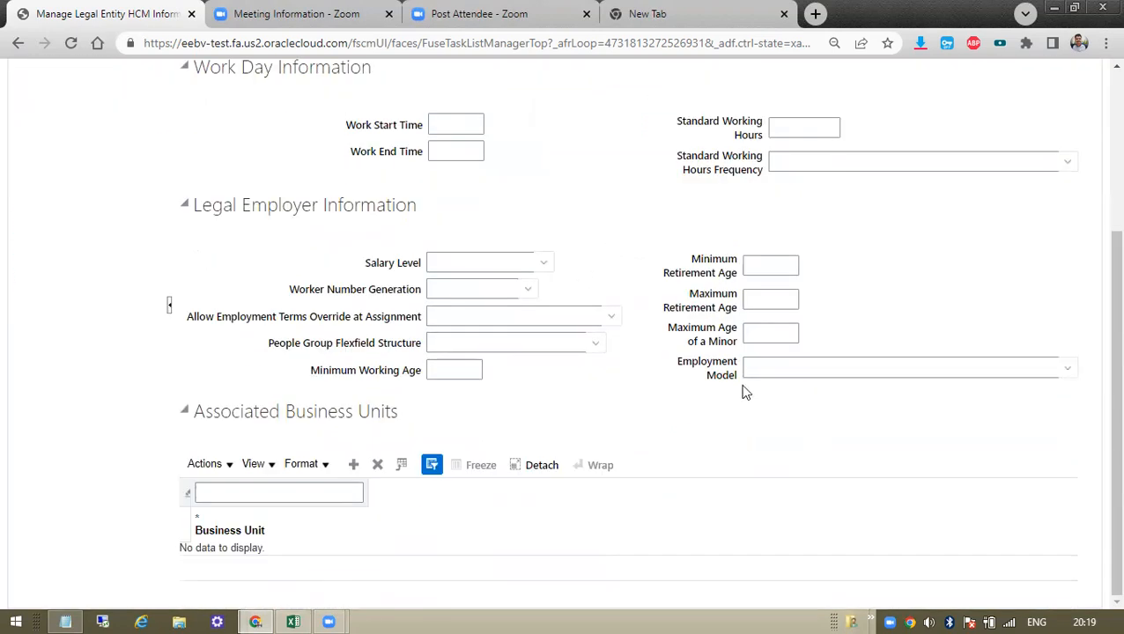
click(1068, 369)
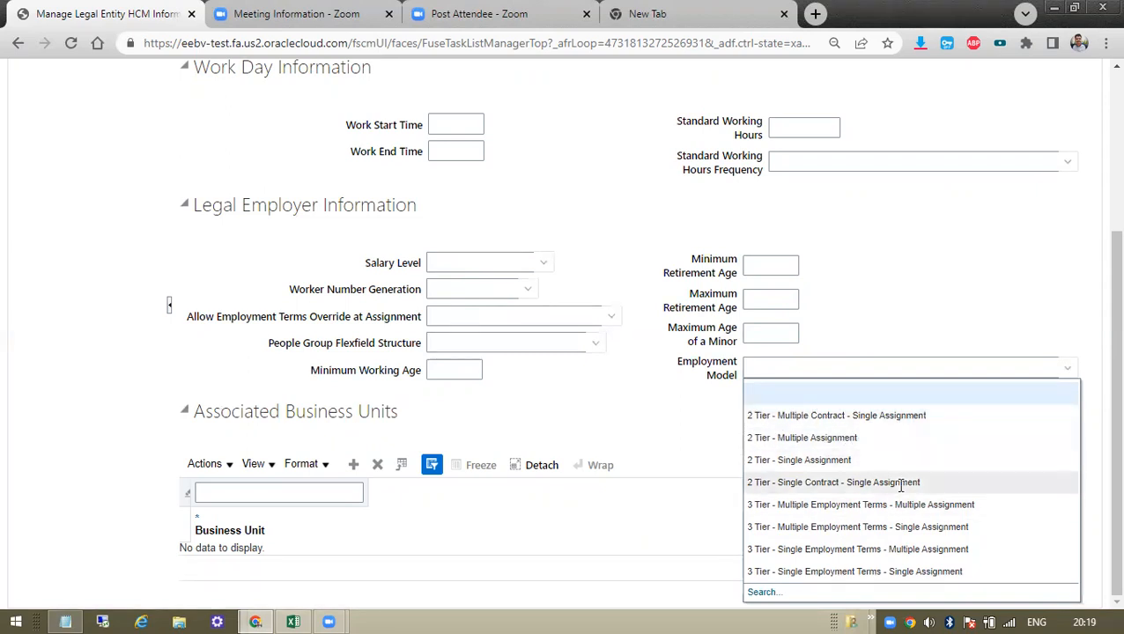
click(648, 442)
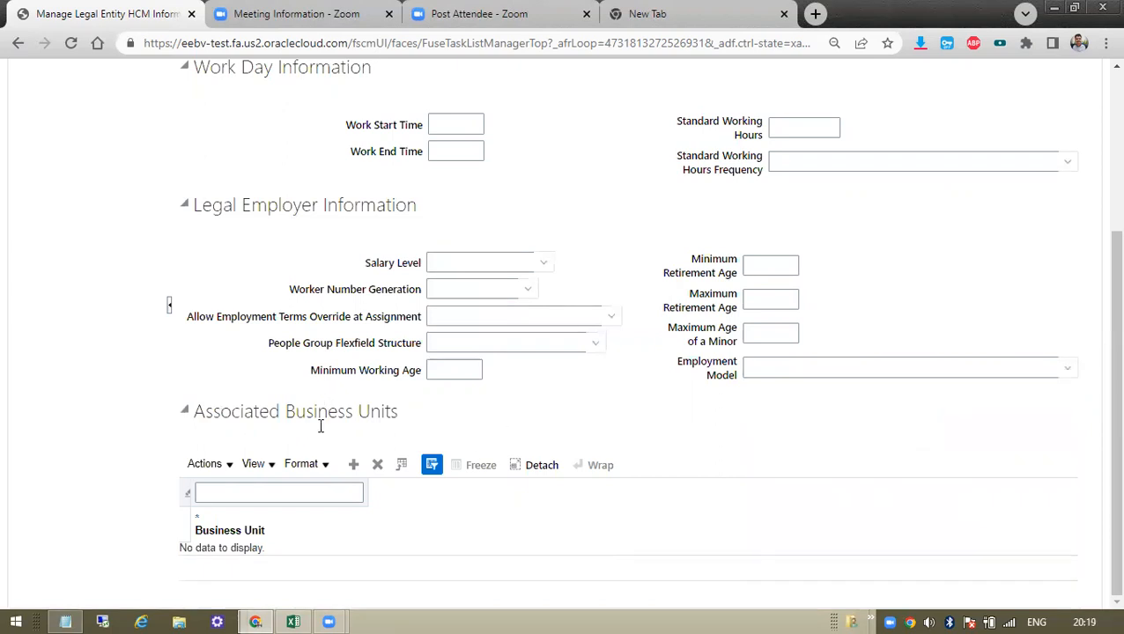
scroll(413, 376, up, 3)
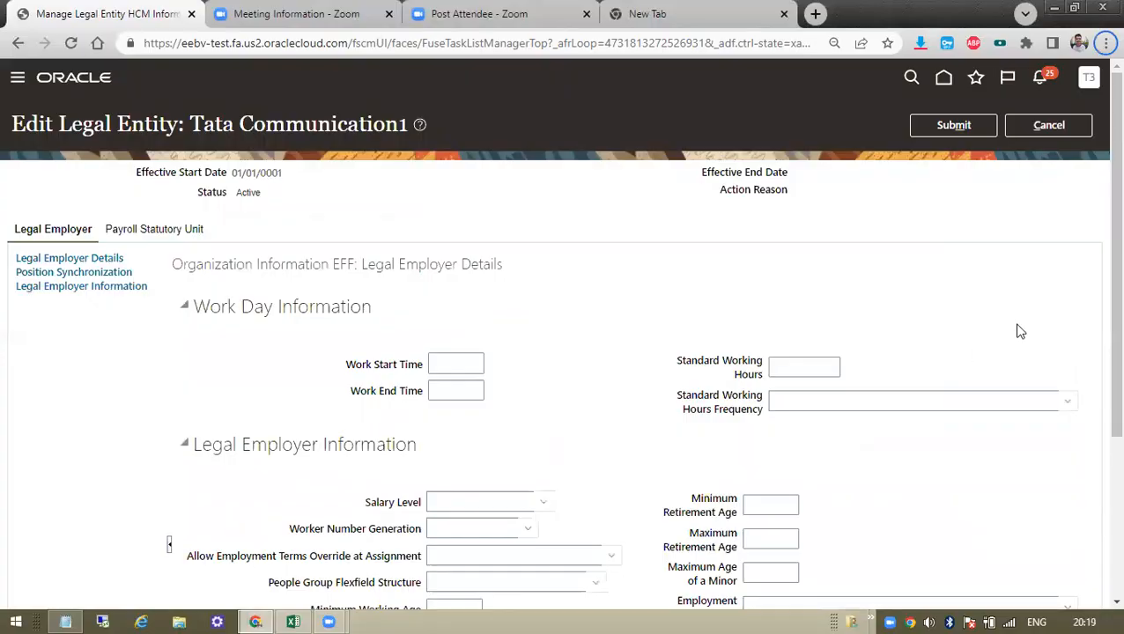
click(1046, 126)
Switch to the Excel task list and fill the Manage Enterprise HCM Information and Manage Legal Entity HCM Information cells with yellow.
key(alt+Tab)
click(346, 238)
click(336, 382)
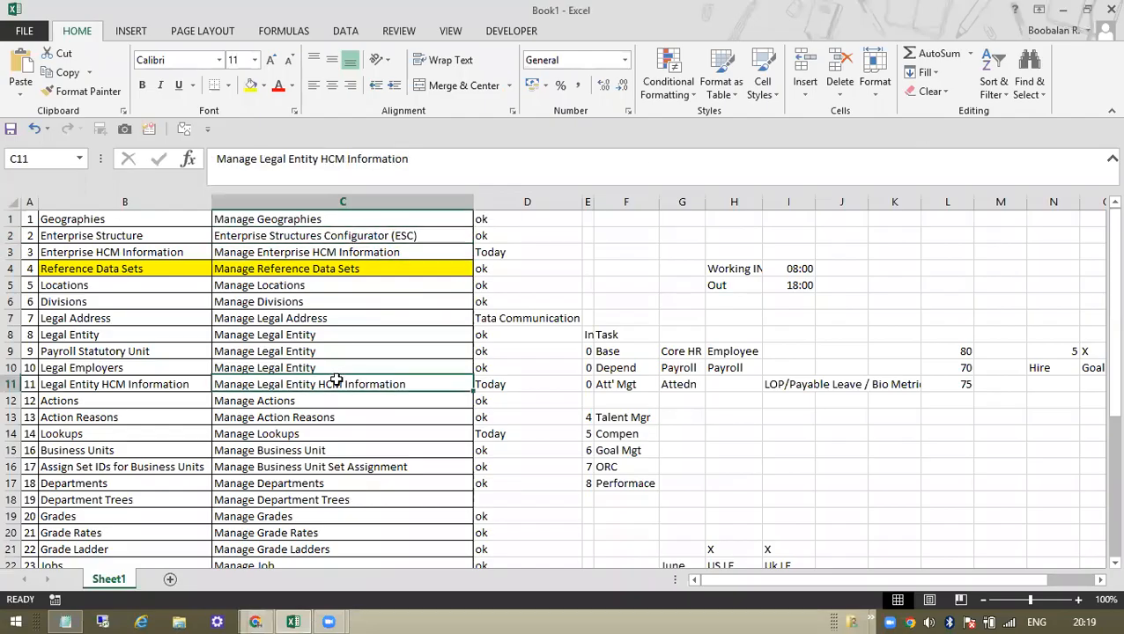
click(357, 234)
click(351, 252)
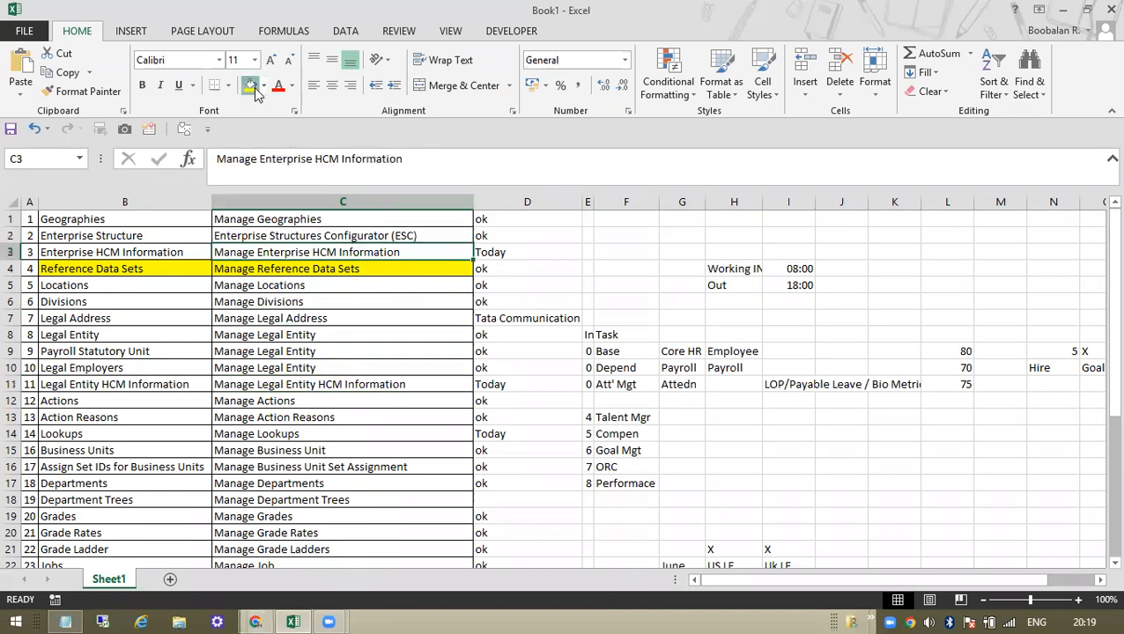
click(252, 89)
click(308, 386)
click(252, 88)
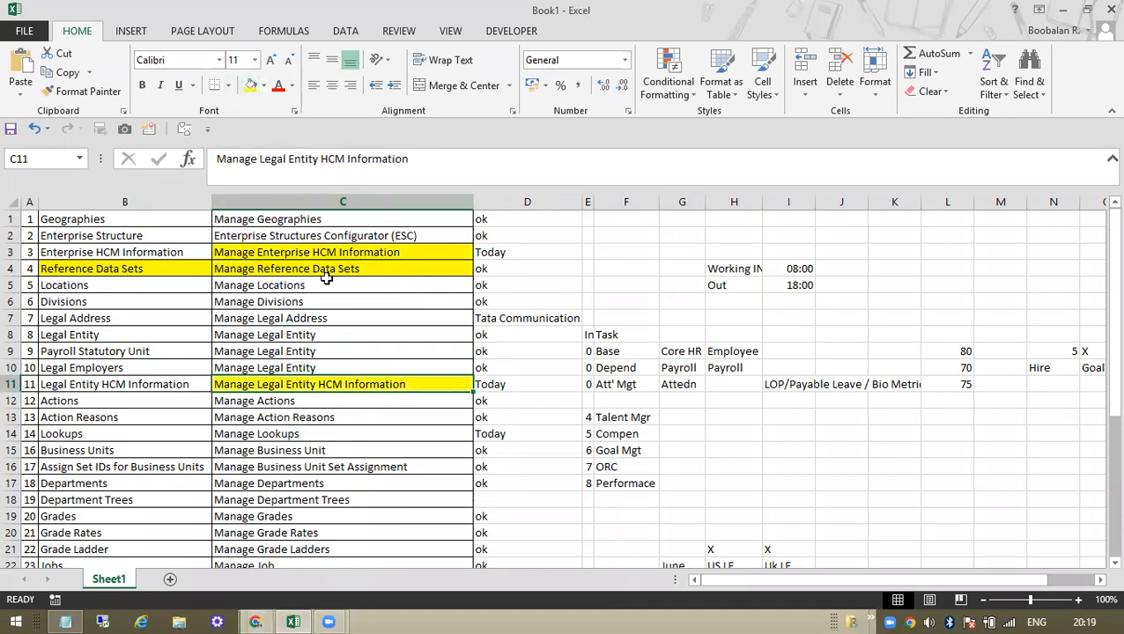
Return to the Oracle legal entity page in the browser and dismiss the unsaved-changes warning without leaving the page.
click(329, 251)
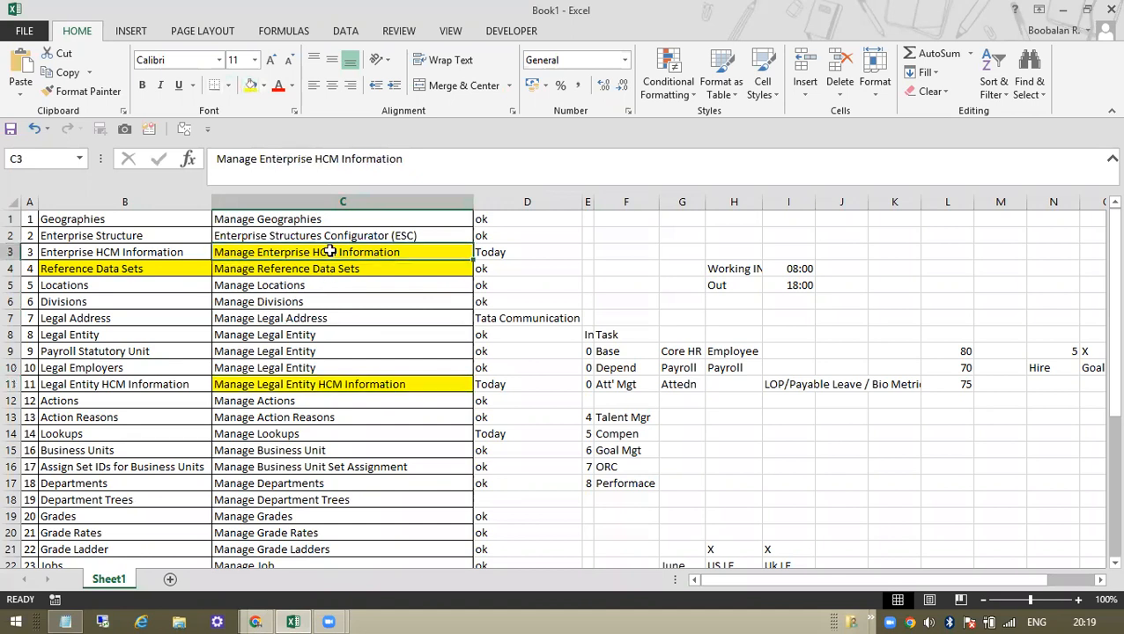
click(331, 385)
key(alt+Tab)
key(alt+Tab)
key(alt+Tab)
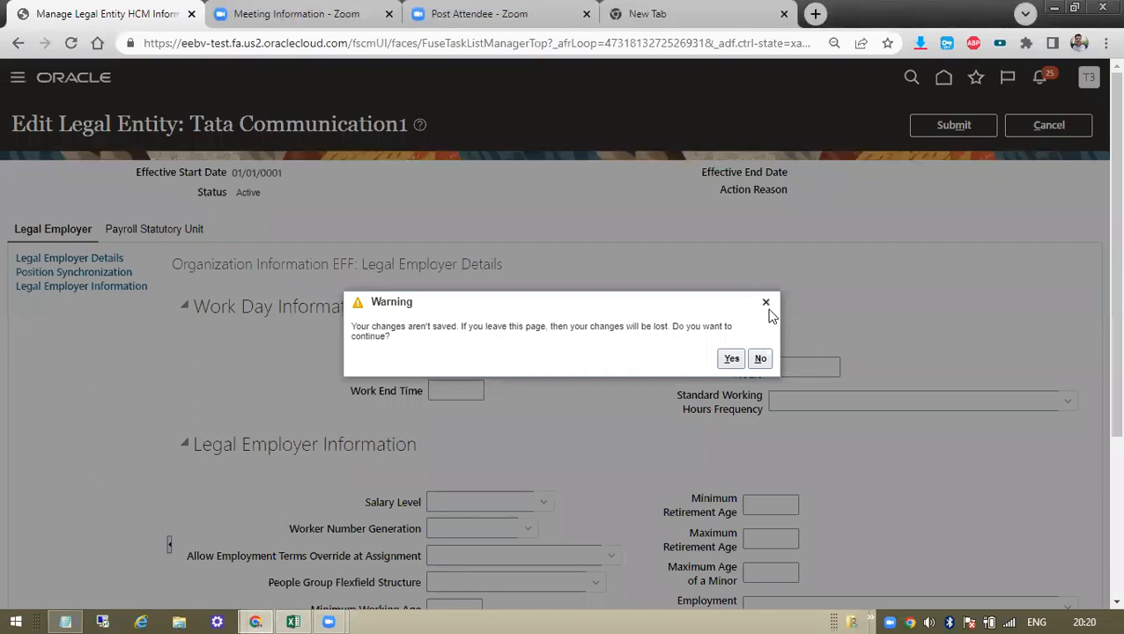
click(767, 304)
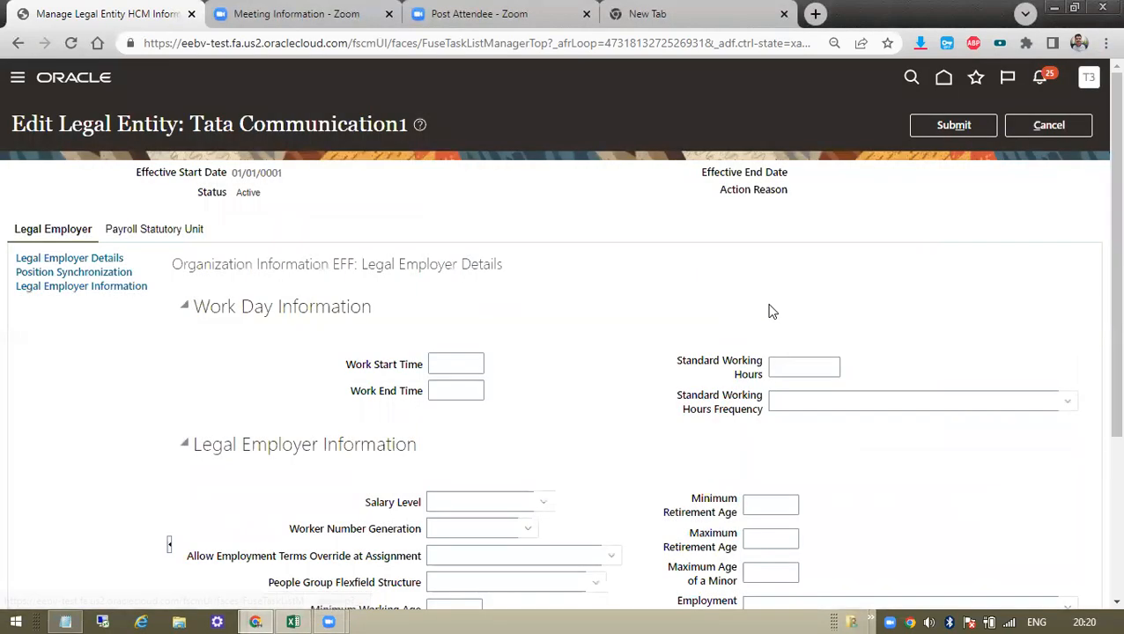
Switch to Notepad and replace the existing note with the lines "X Tata Comm" and "Y Tata Infra".
click(65, 622)
key(ctrl+a)
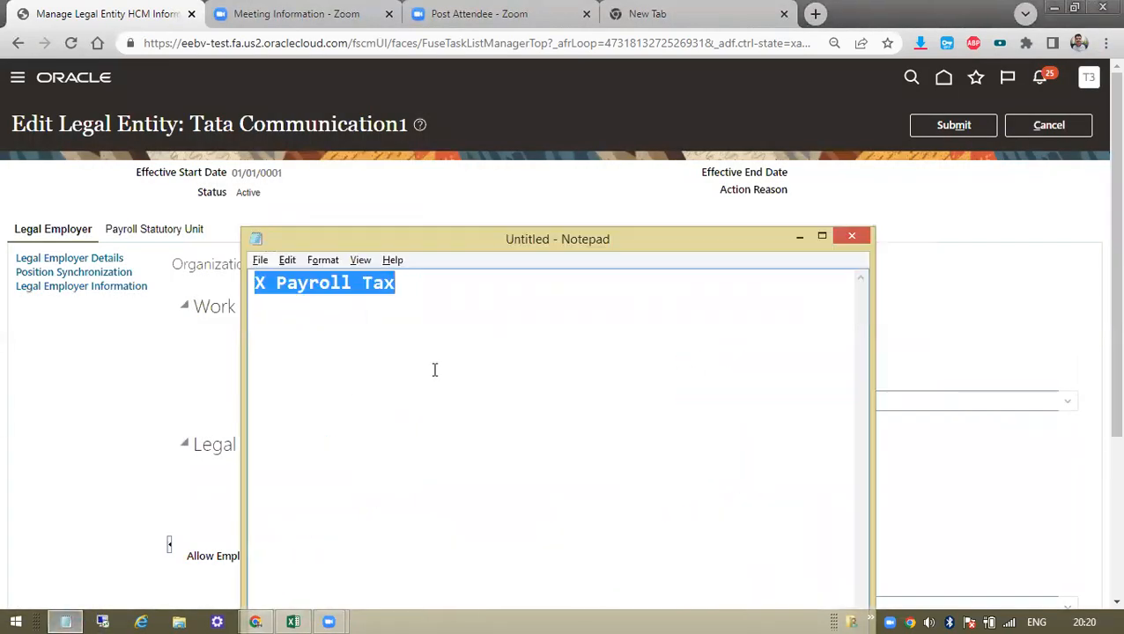
text(X)
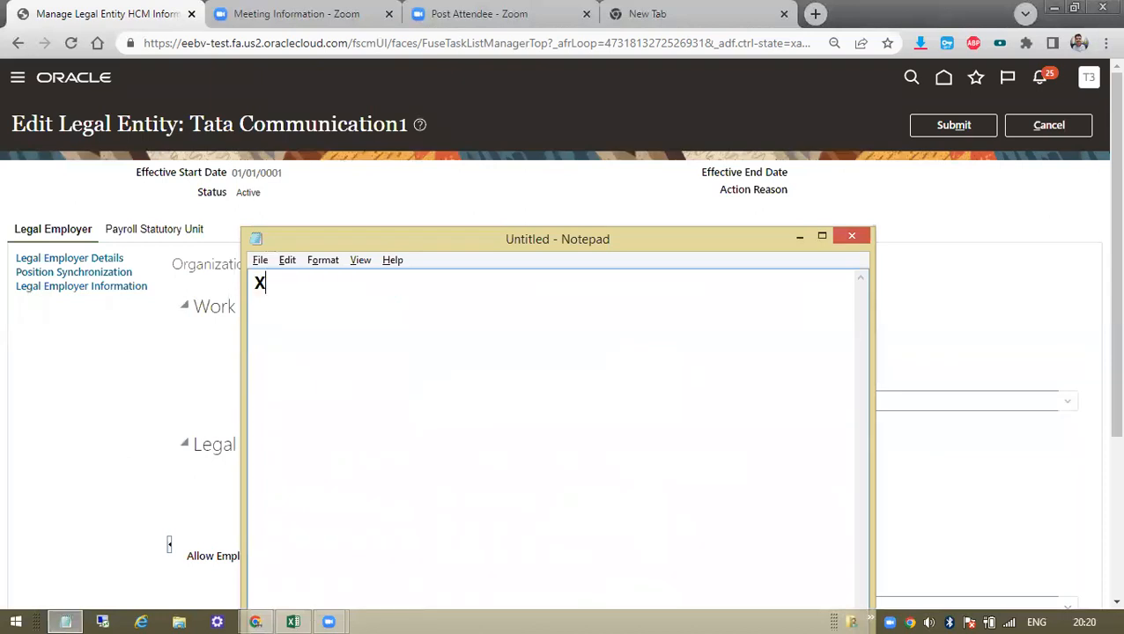
key(Up)
key(End)
text(Tata Comm)
key(Return)
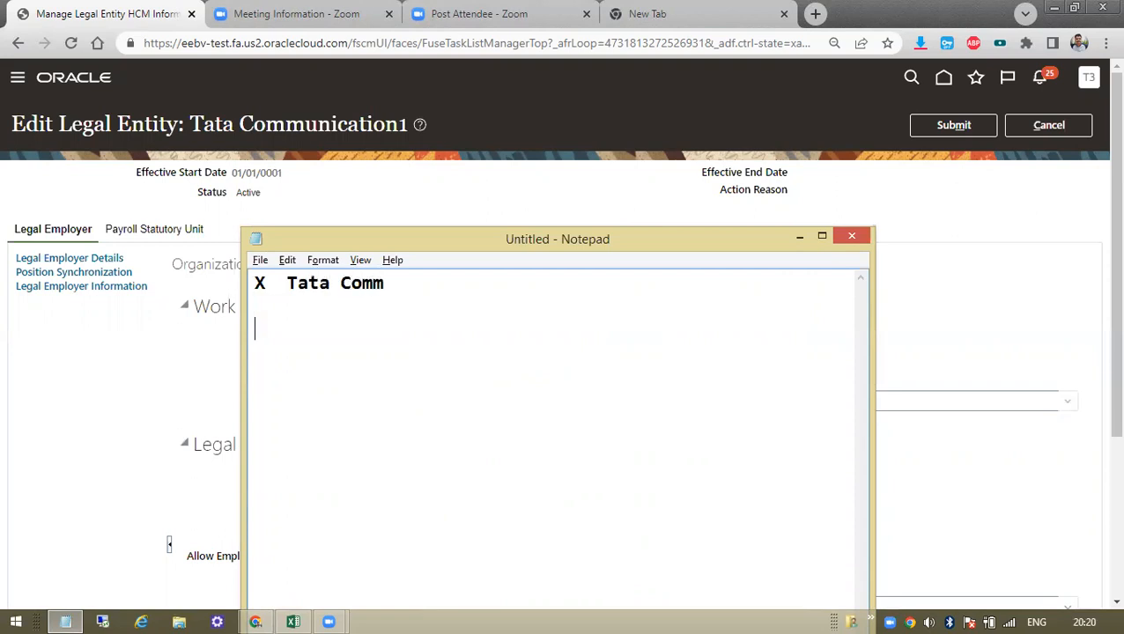
text(Y Tata Infra)
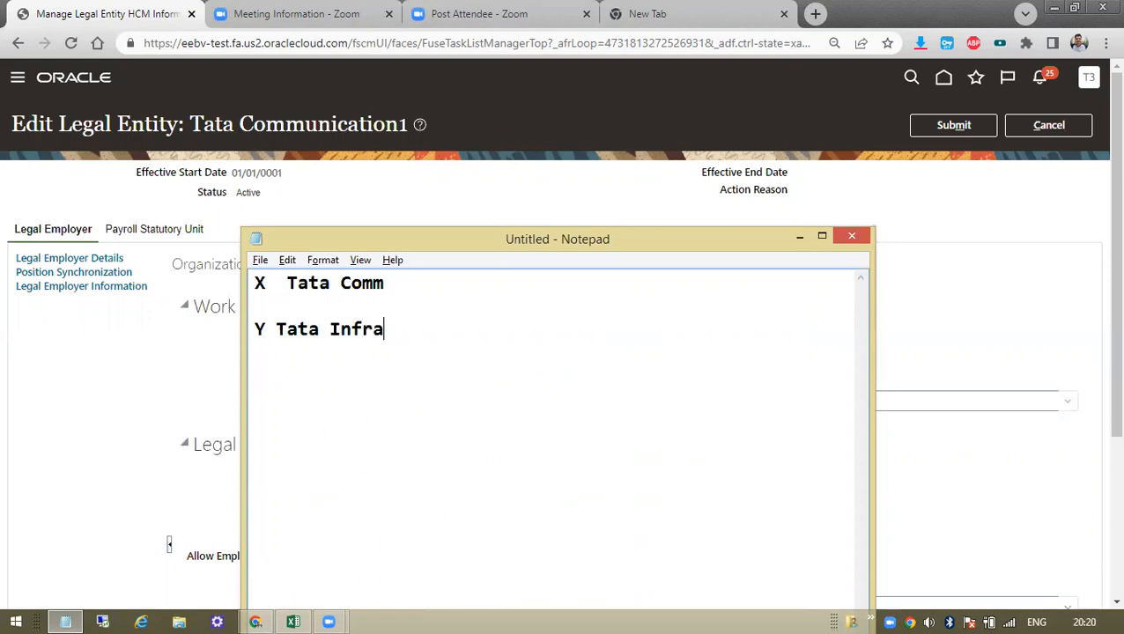
drag(410, 330, 246, 328)
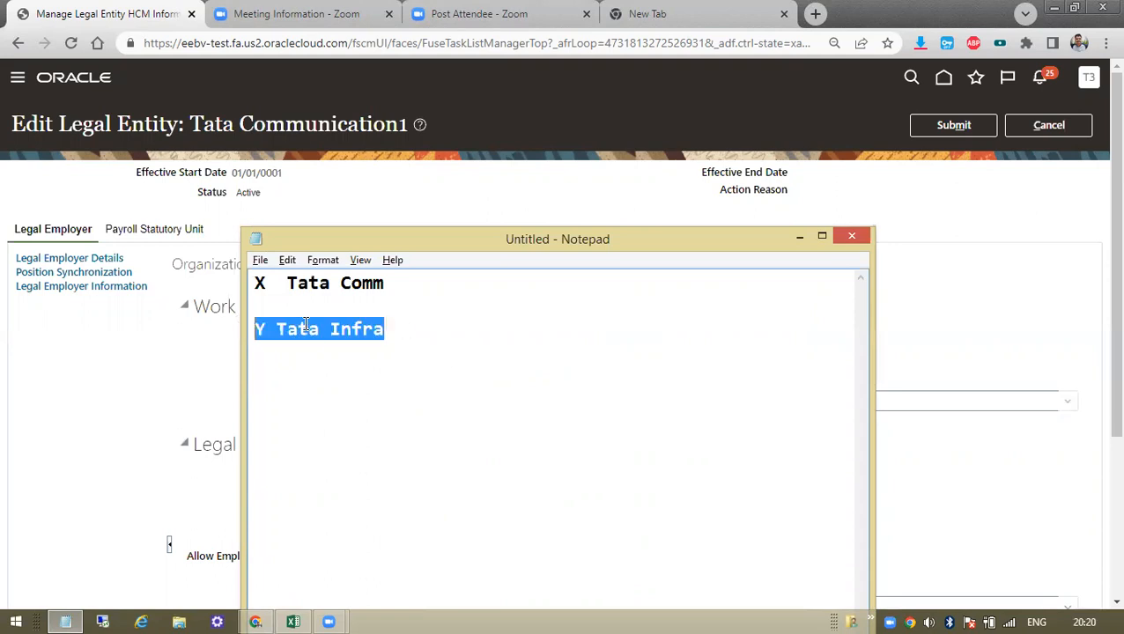
Add "E001 Global Tranfer" to the Tata Comm line and "E001" to the Tata Infra line of the note.
click(412, 289)
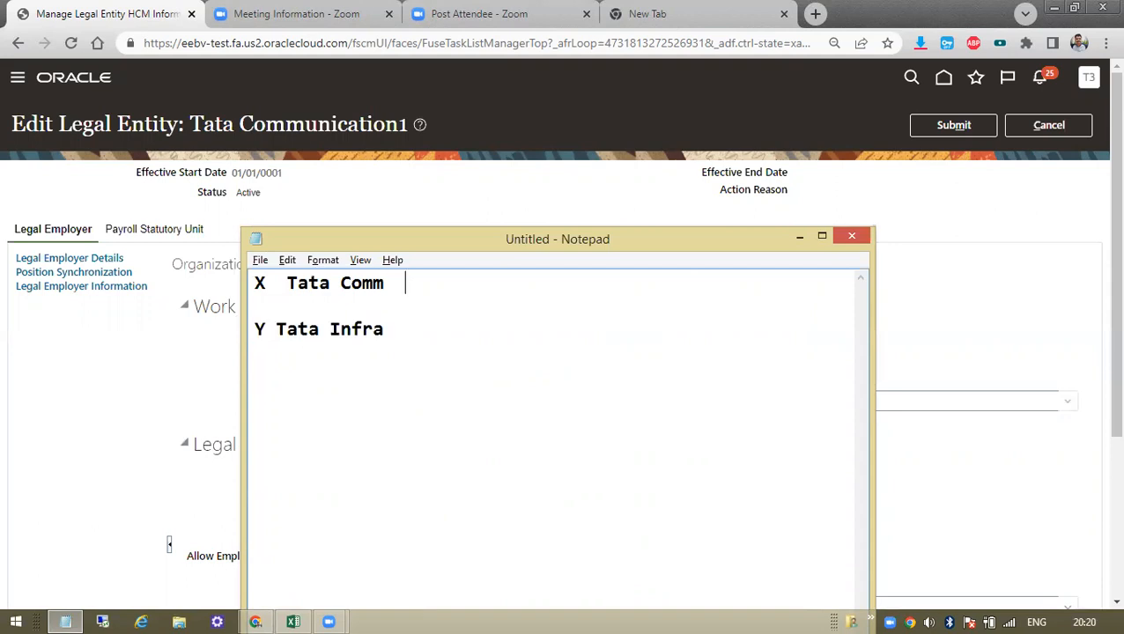
text(E001)
click(419, 327)
click(508, 279)
text(Tranfer)
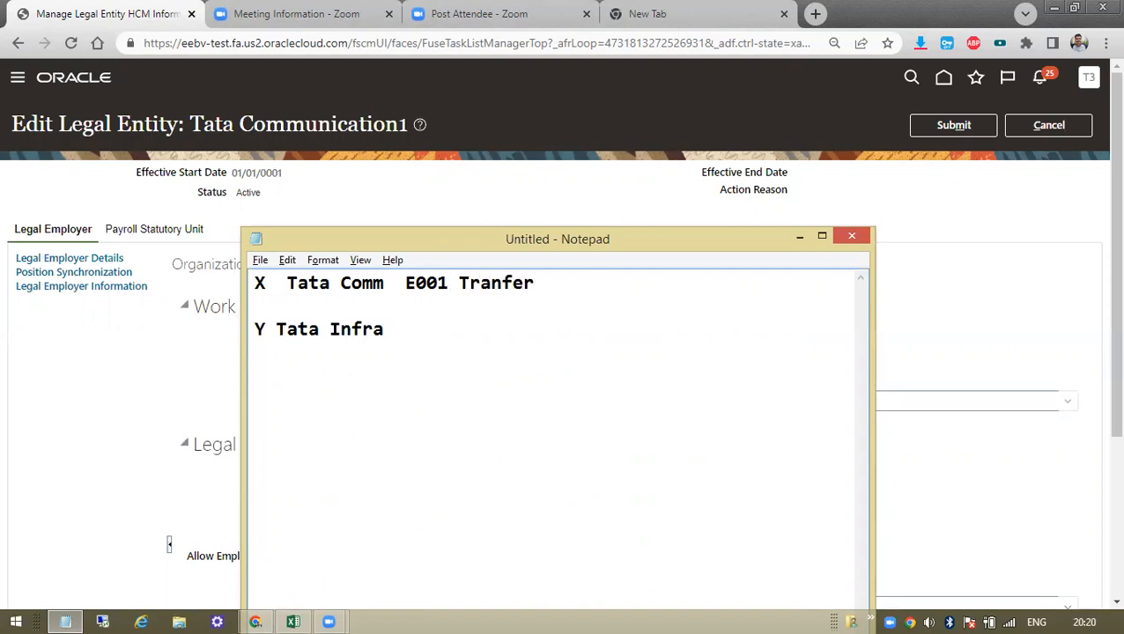
click(453, 319)
text(E001)
click(456, 282)
text(Global)
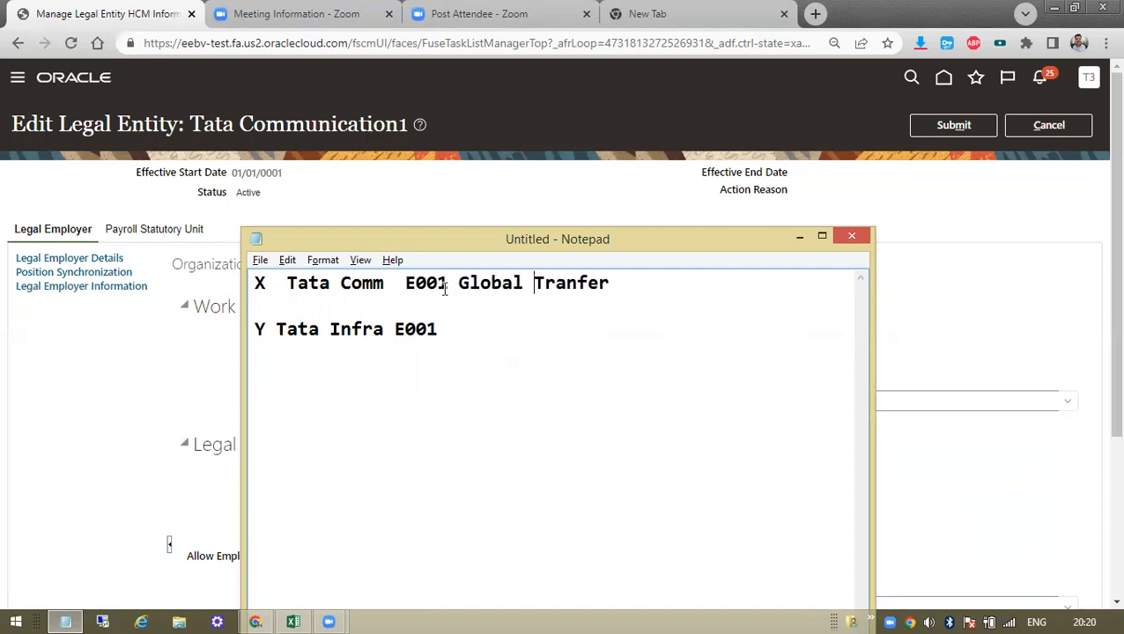
Append "its not changed but worker will change" to the end of the Tata Comm line.
drag(405, 282, 449, 283)
click(443, 327)
click(444, 278)
click(628, 276)
text(its not chang)
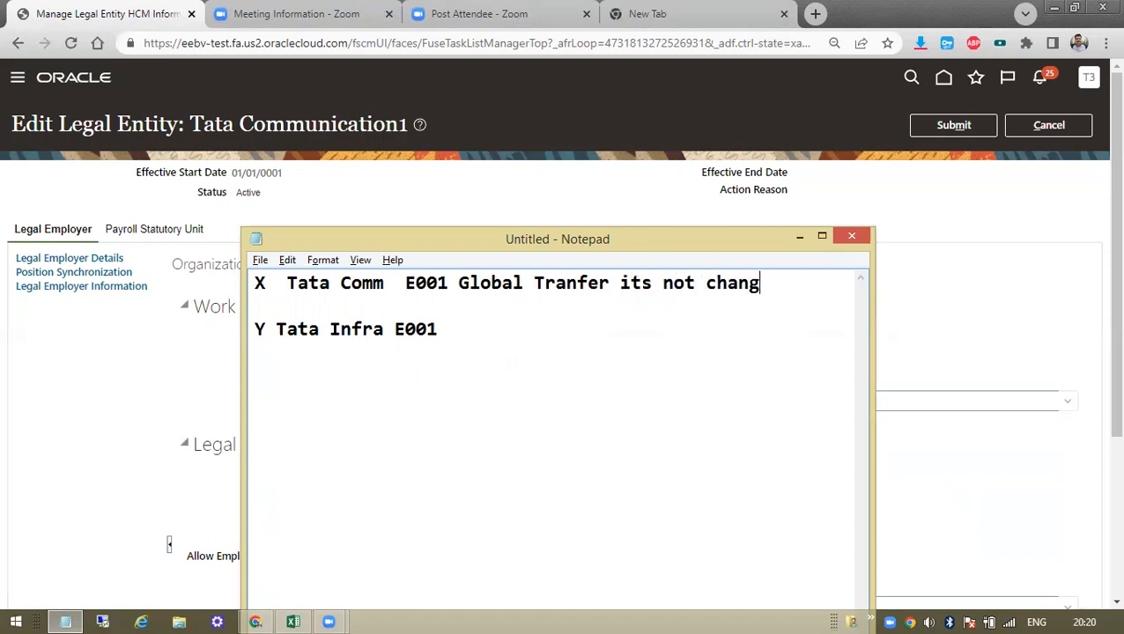
text(ed but worker w)
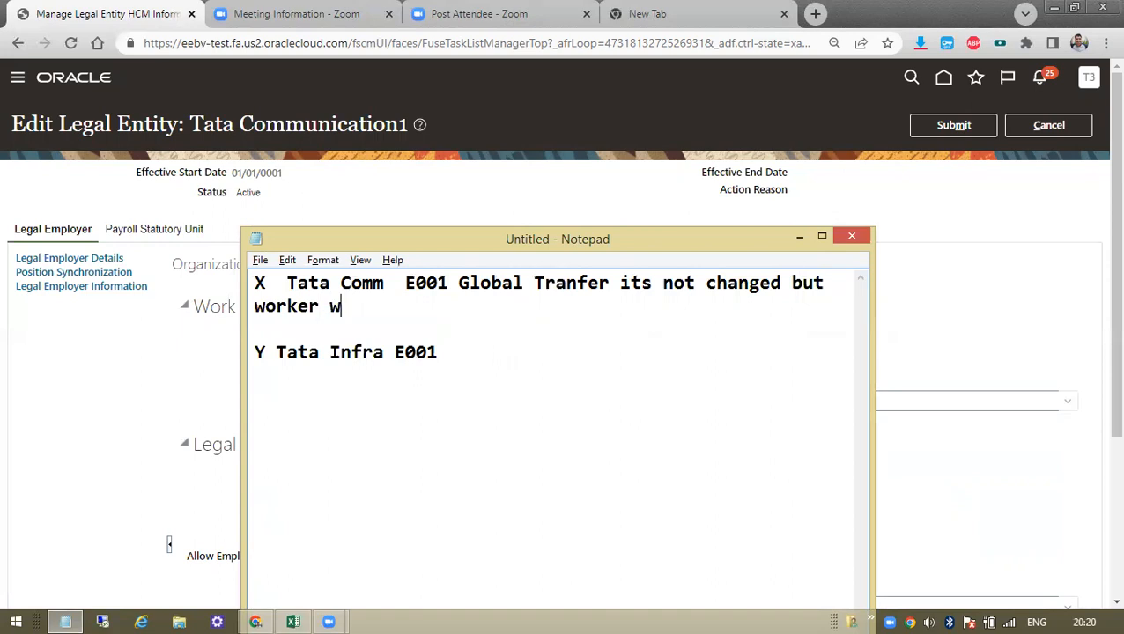
text(ill changes)
key(BackSpace)
text(d)
key(BackSpace)
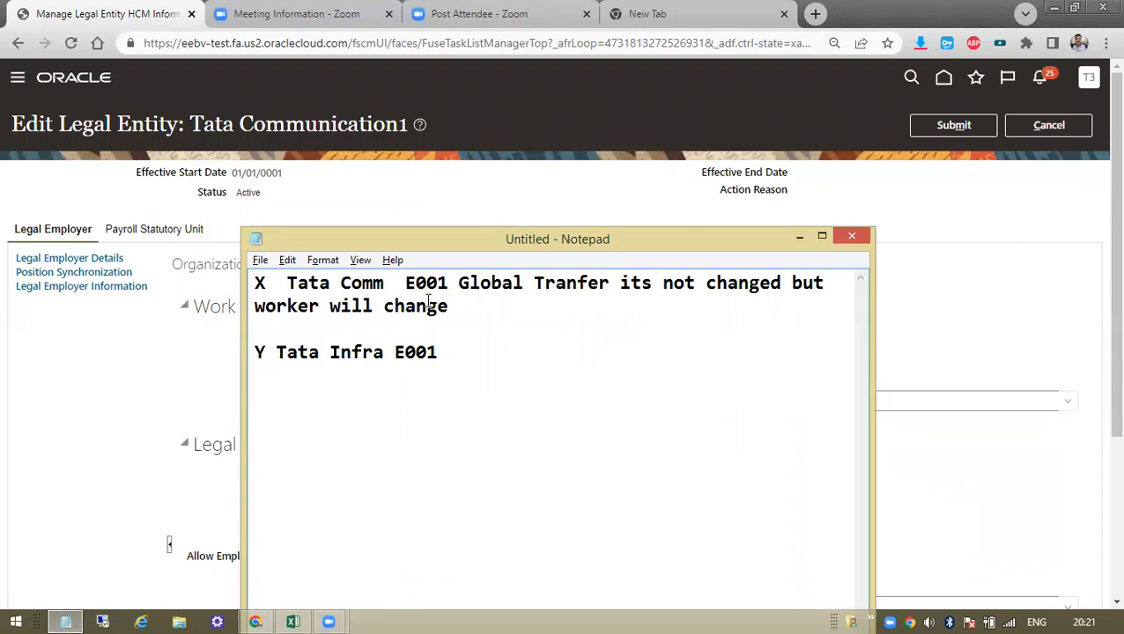
Go over the E001 number and the "worker will change" wording in the Tata Comm entry of the note.
drag(253, 309, 452, 305)
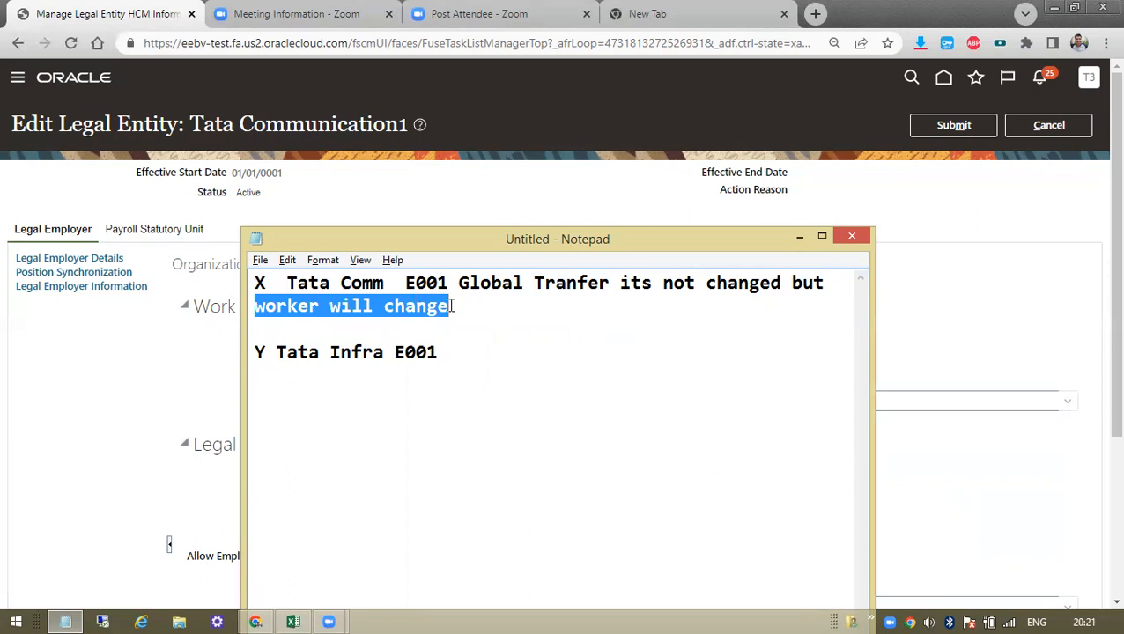
click(452, 306)
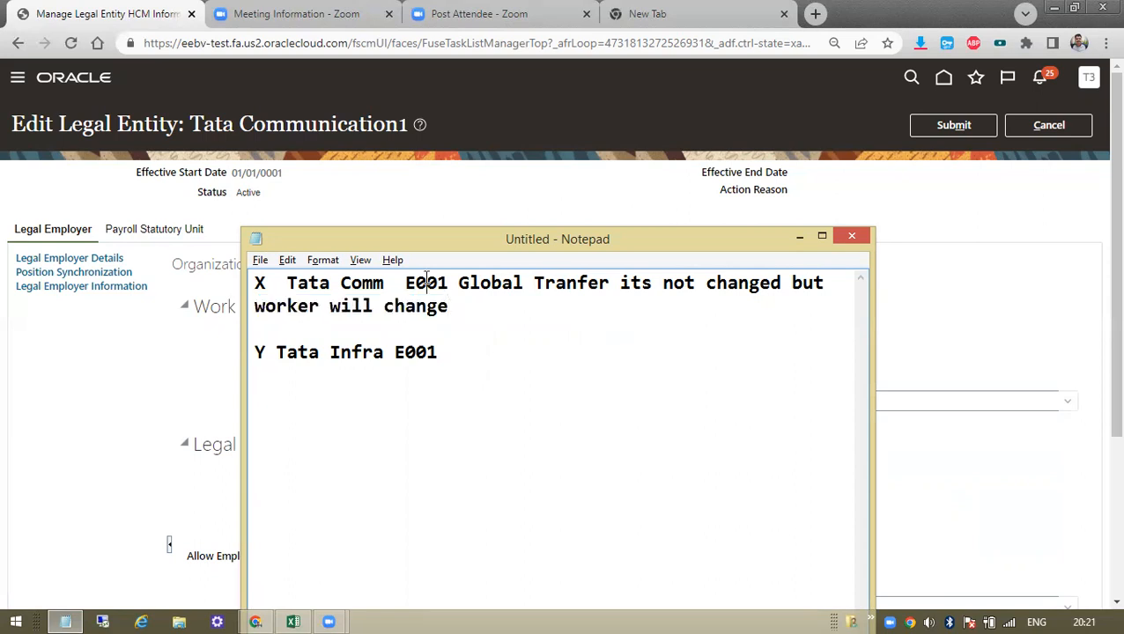
double_click(426, 283)
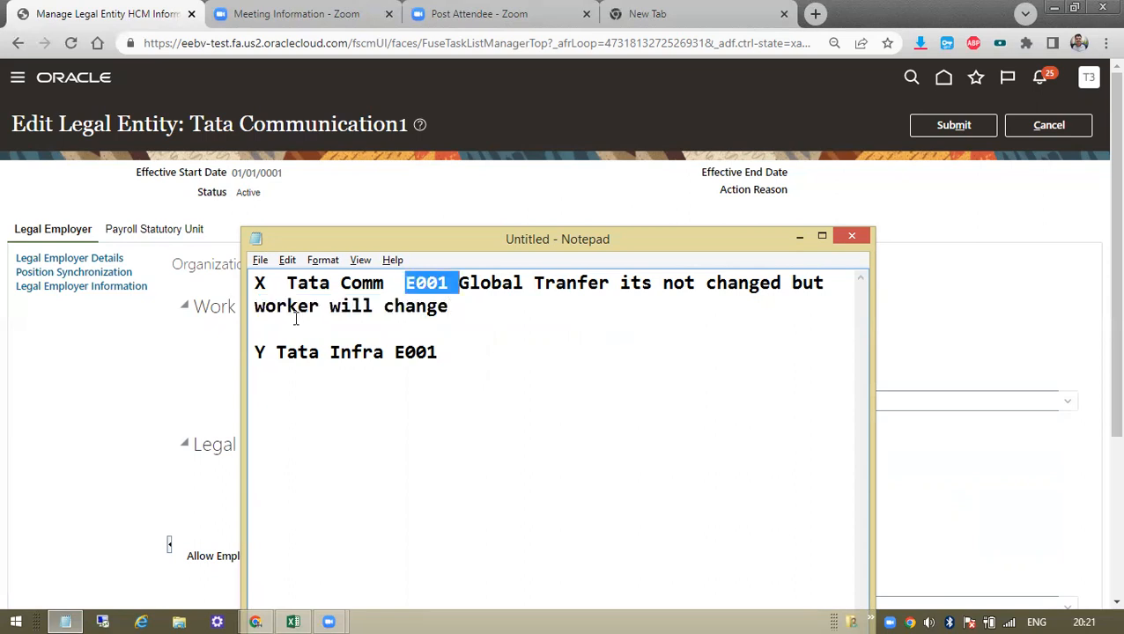
drag(255, 302, 472, 304)
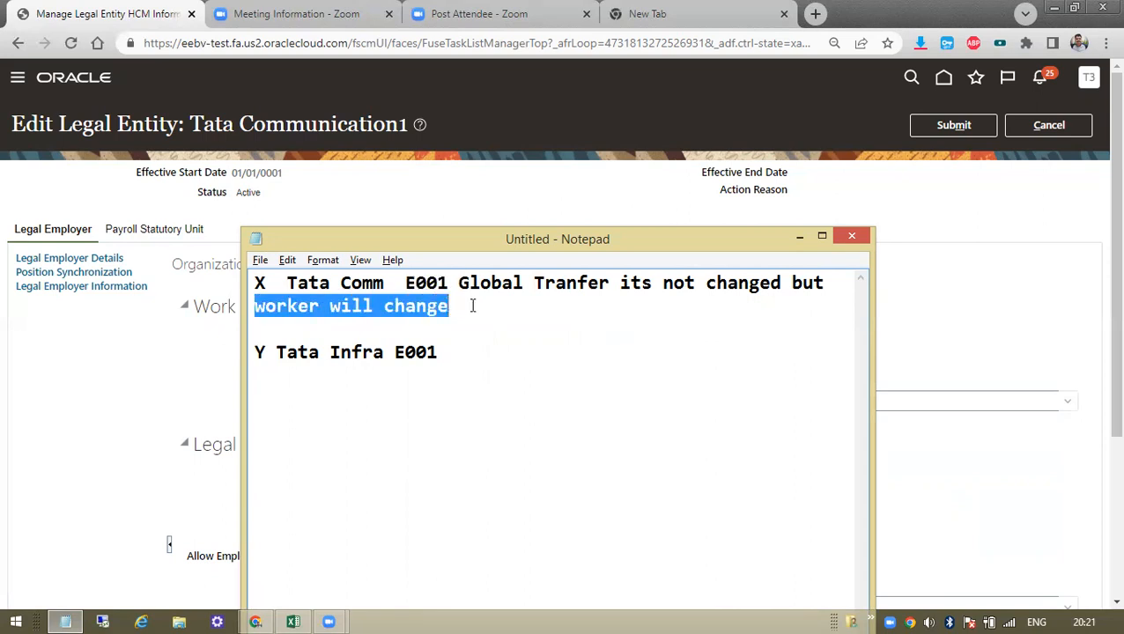
click(472, 306)
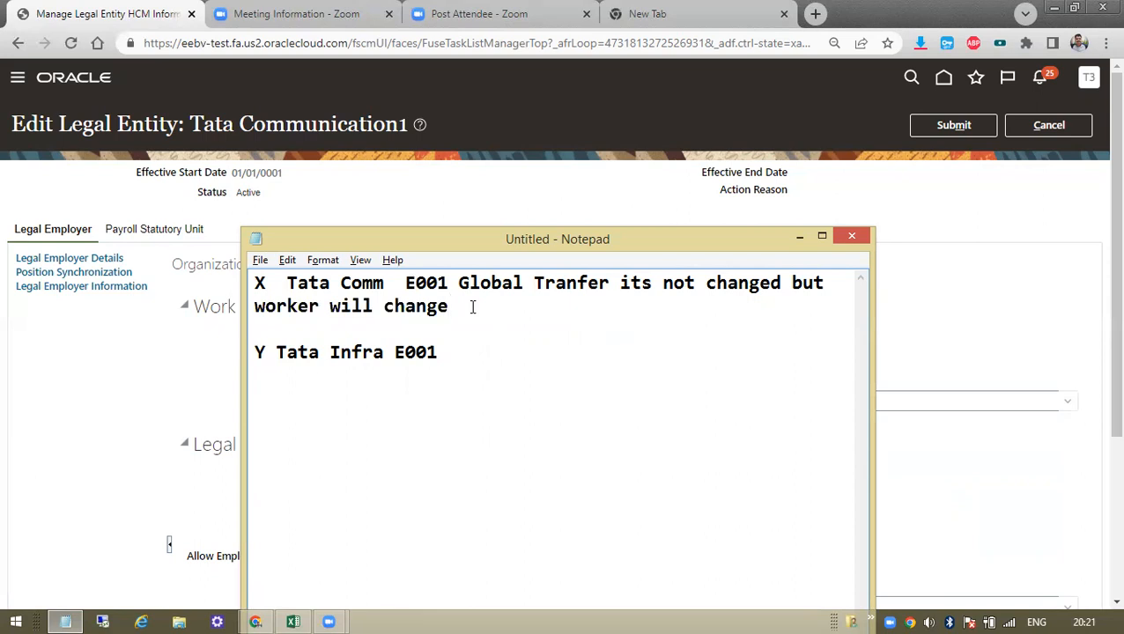
text(d)
key(BackSpace)
double_click(450, 282)
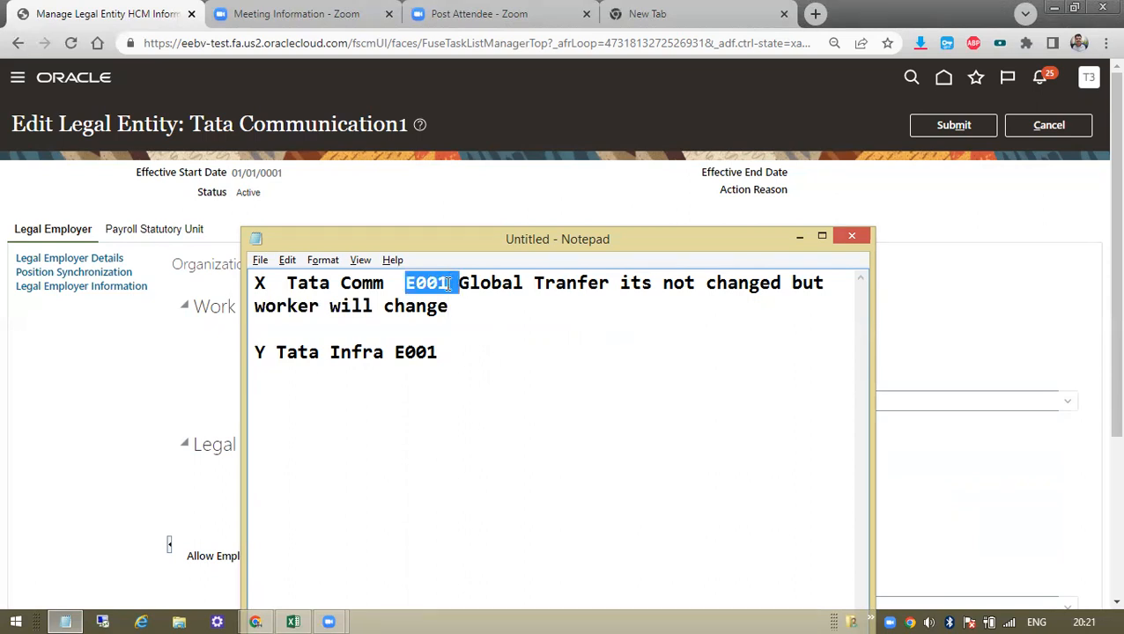
click(448, 306)
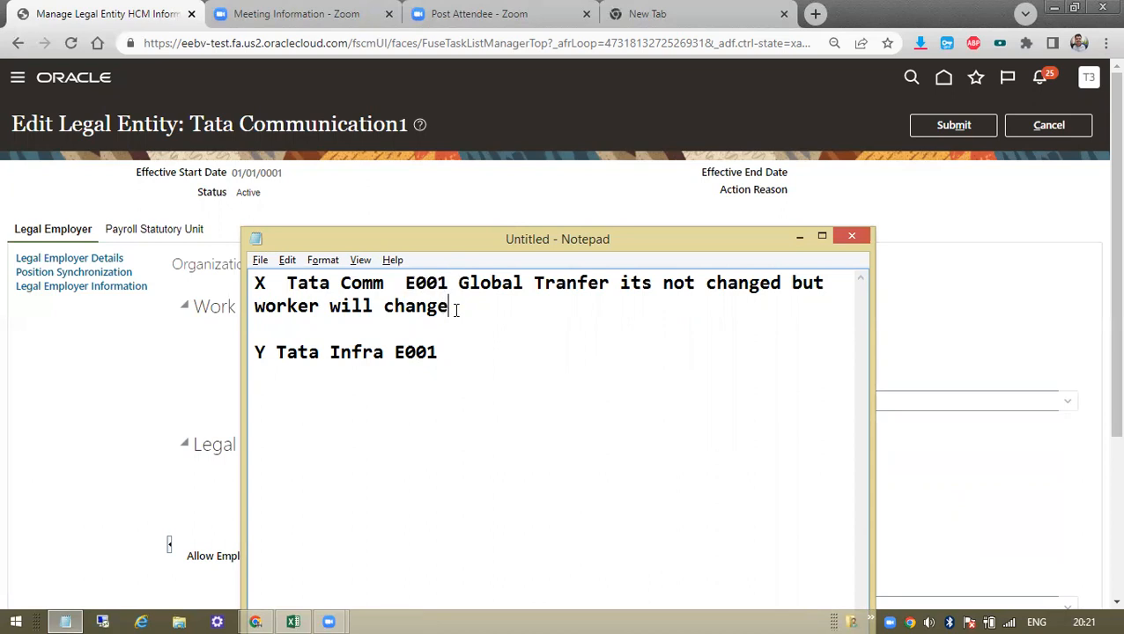
click(320, 306)
click(460, 305)
Recheck the Worker Number Generation choices on the Oracle legal employer form and return to the Notepad note.
click(798, 237)
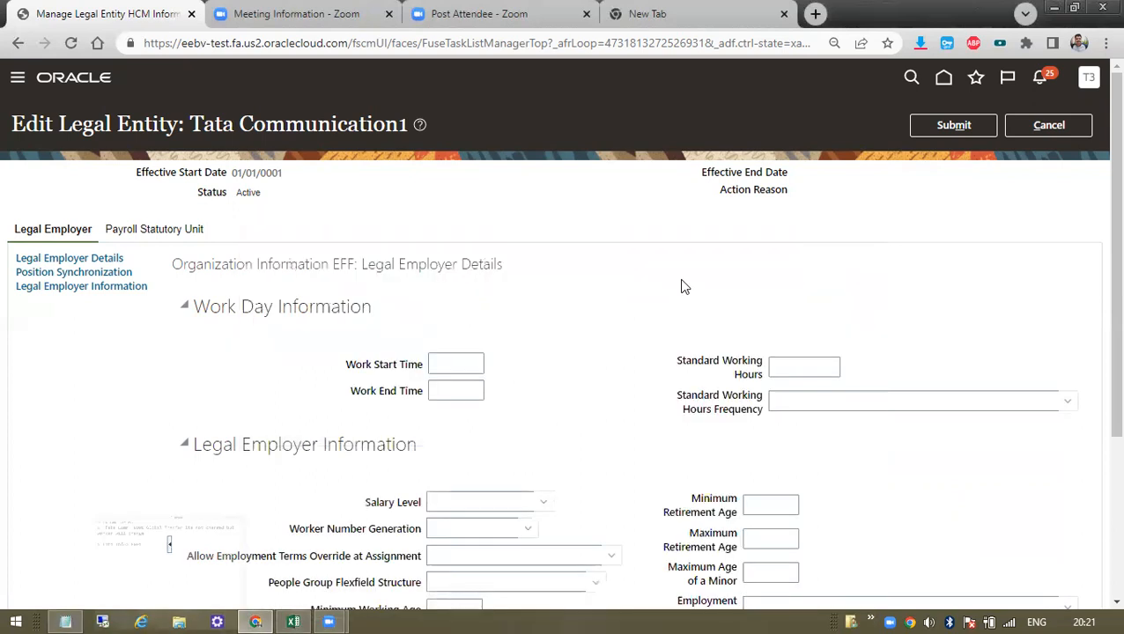
scroll(590, 374, down, 3)
click(509, 291)
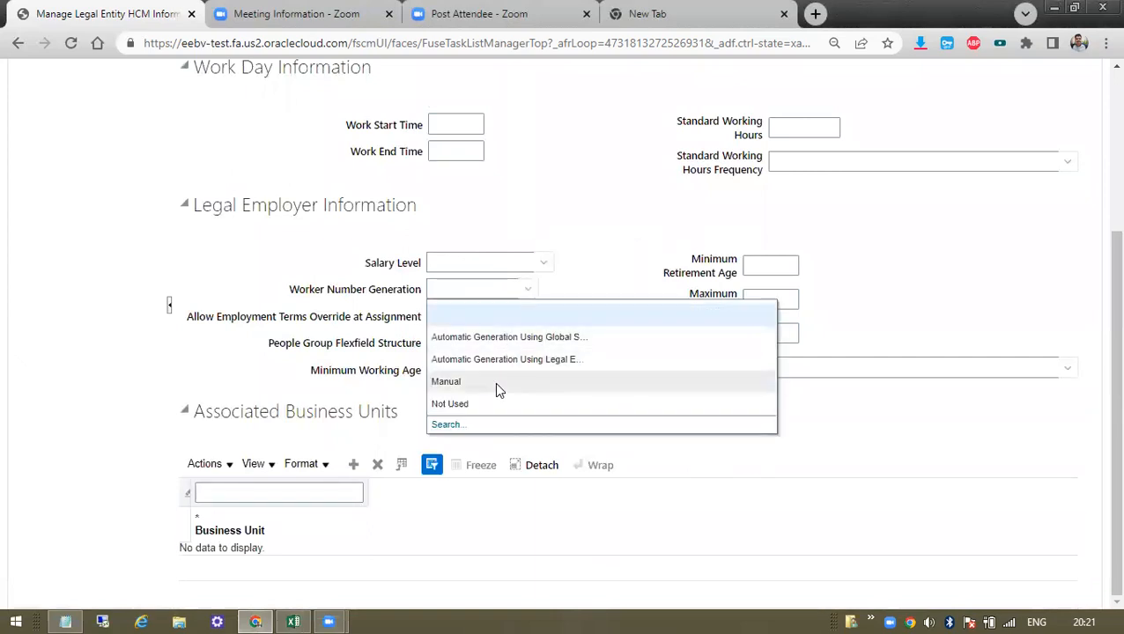
click(288, 273)
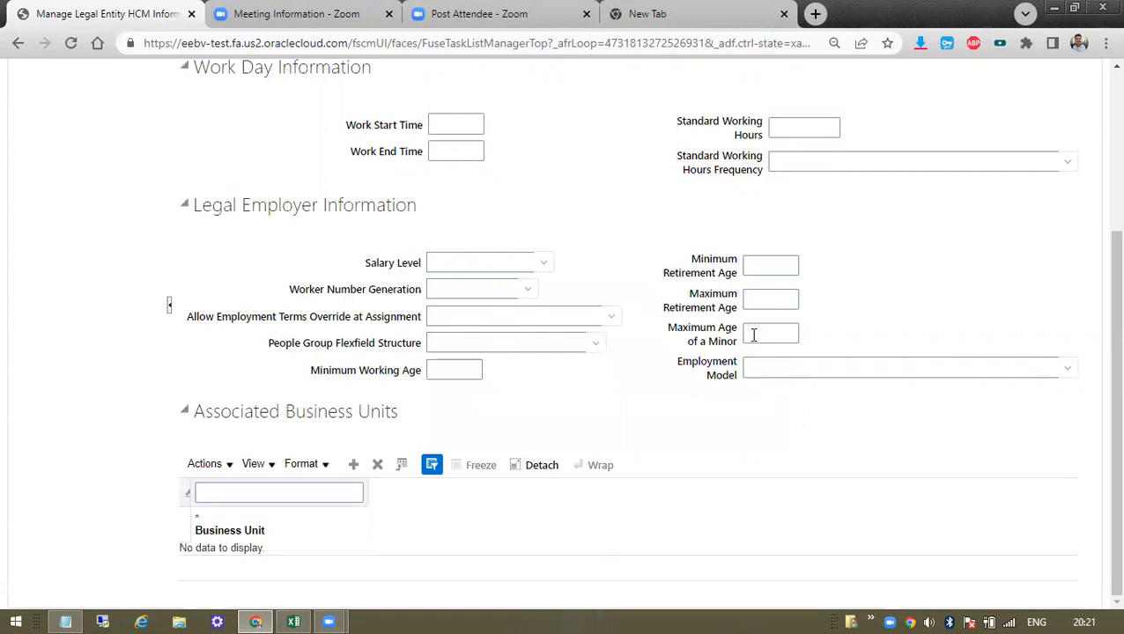
scroll(753, 335, up, 3)
key(alt+Tab)
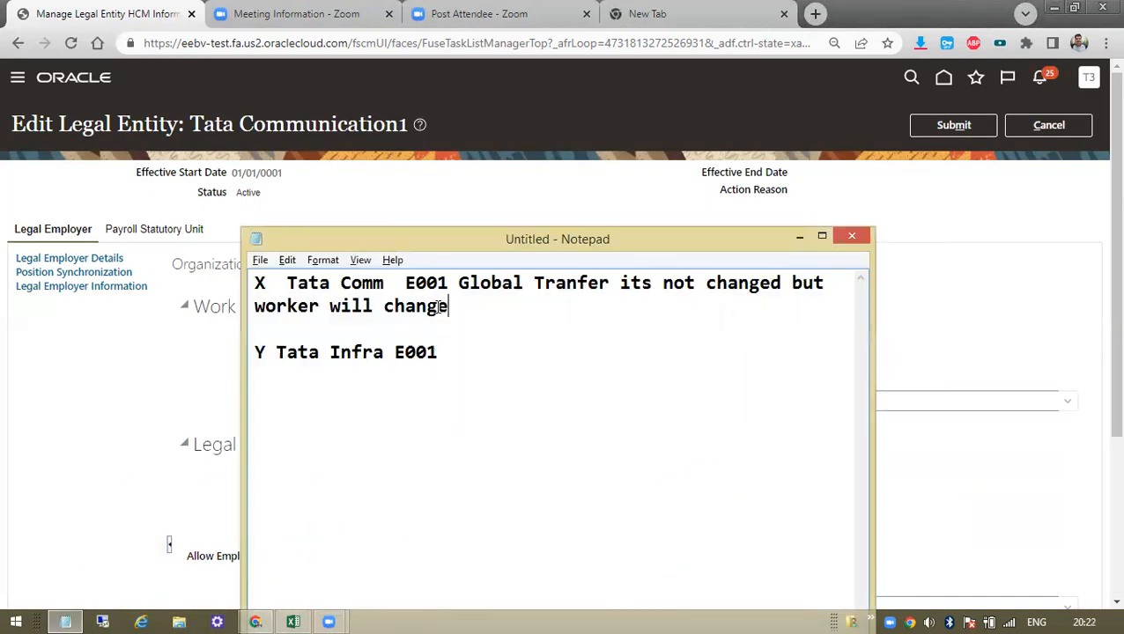
Add "LE" to the end of the Tata Comm entry and a separate "Enter" line between the two entries of the note.
drag(469, 311, 254, 282)
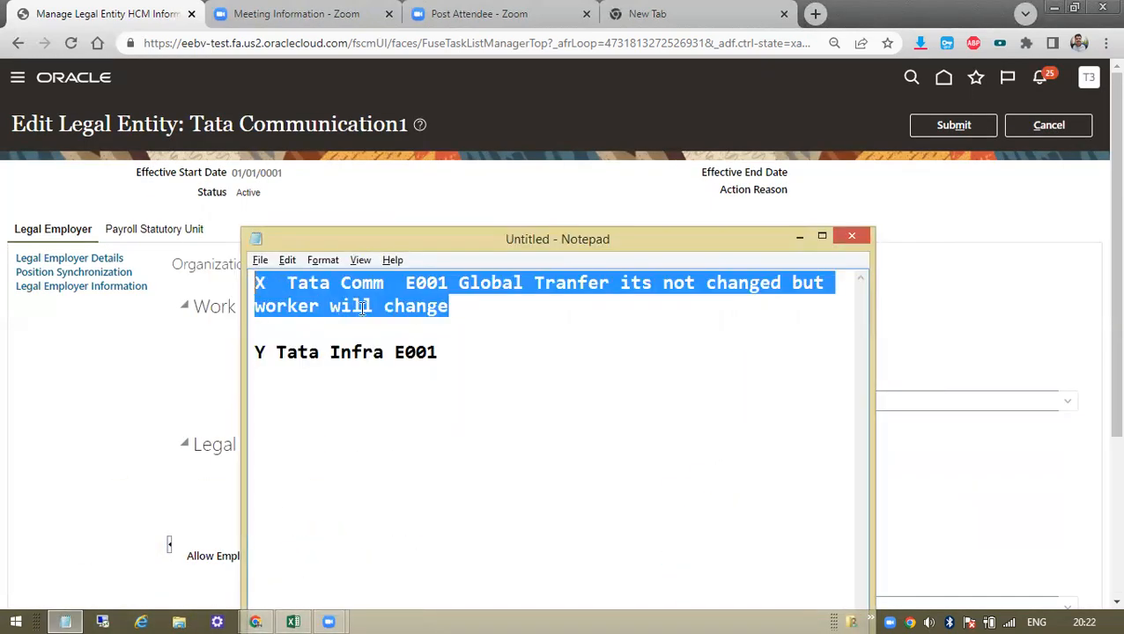
click(525, 309)
text(LE)
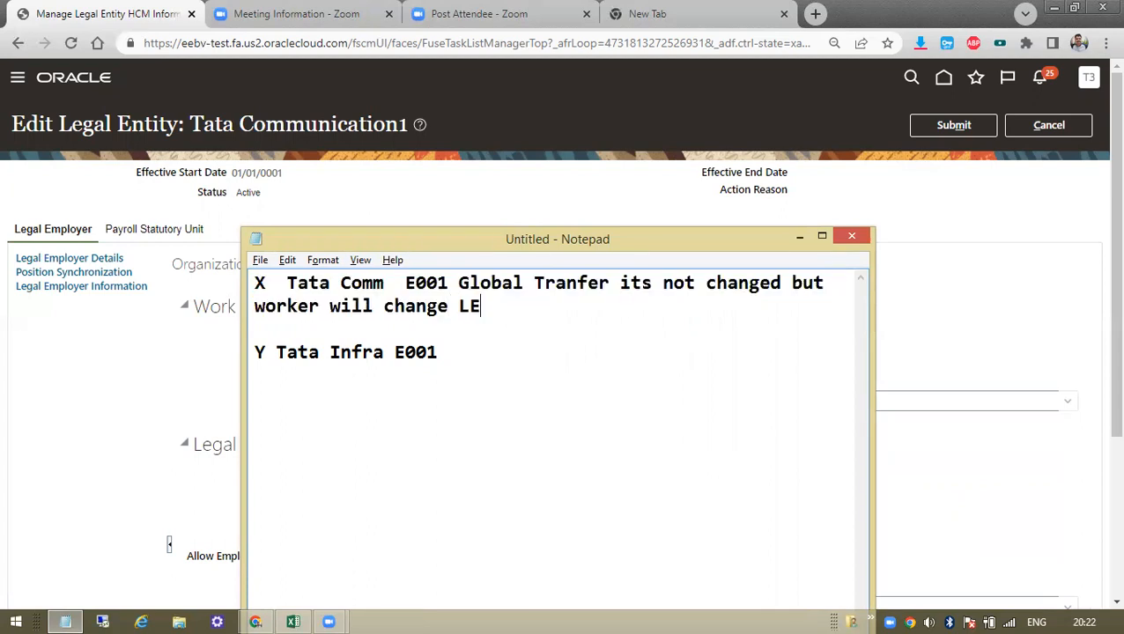
key(Return)
key(Return)
text(Enter)
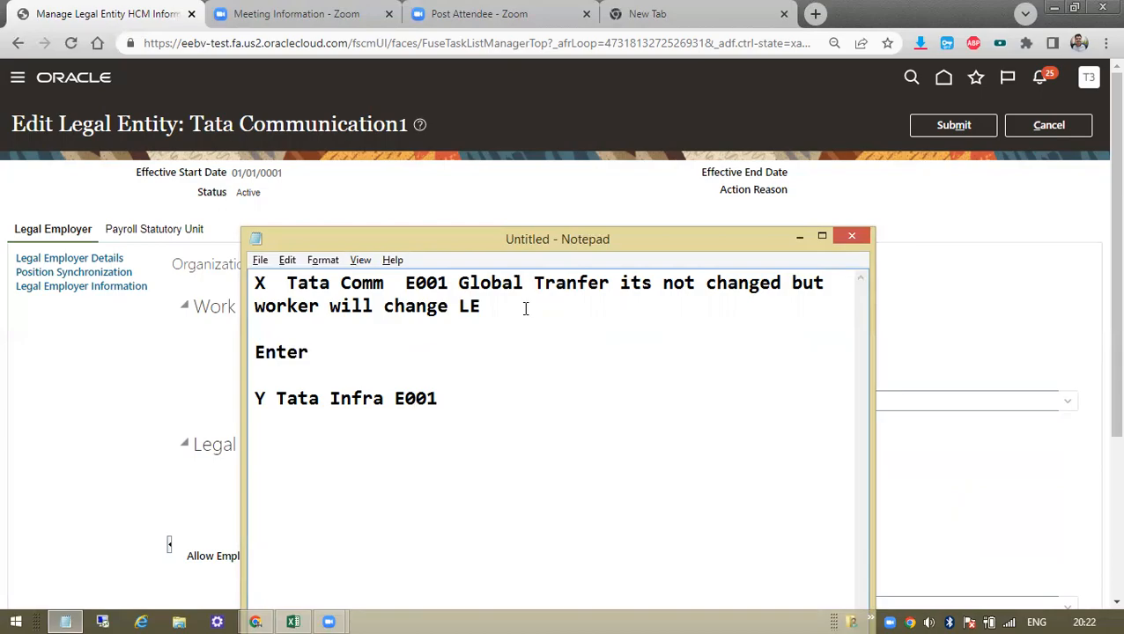
Switch to the Excel task list and set the Enterprise HCM Information status in D3 to ok.
key(alt+Tab)
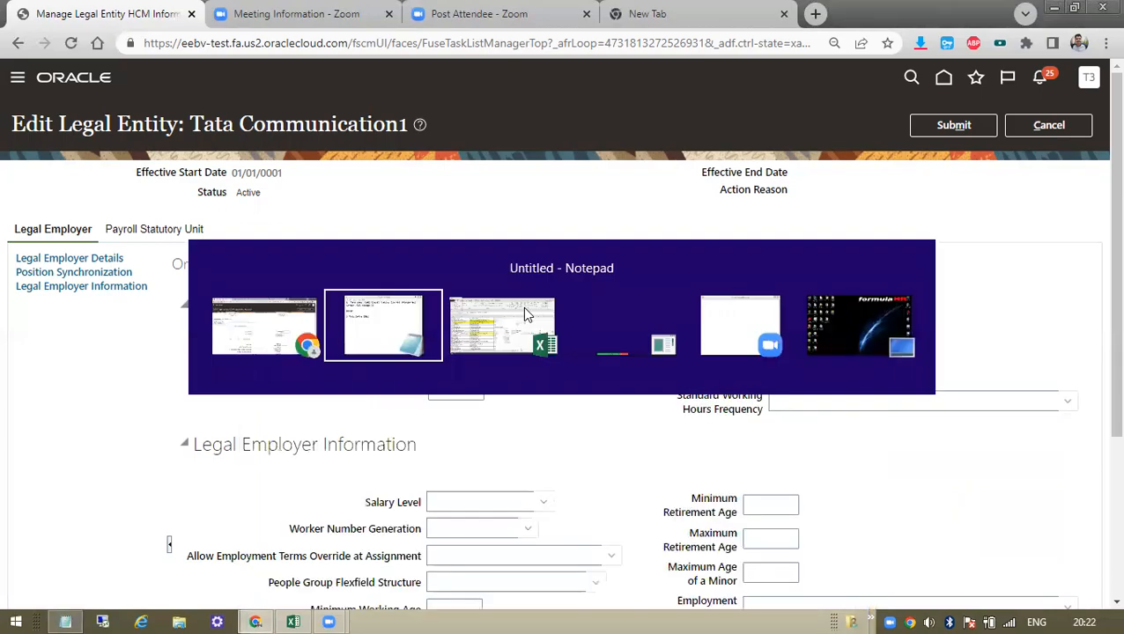
click(508, 416)
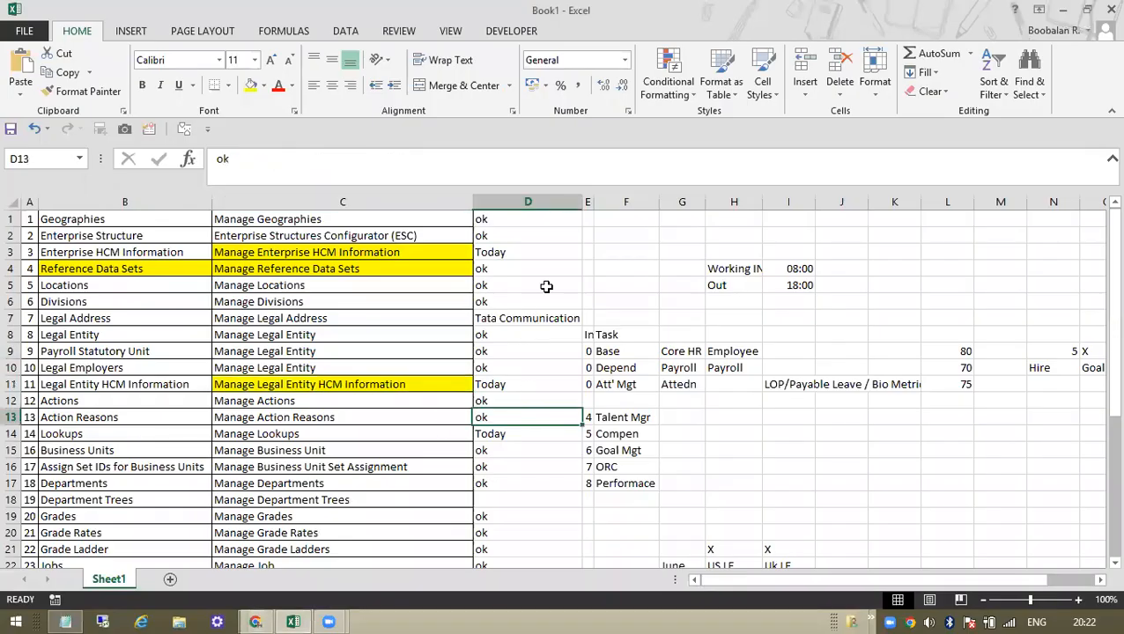
click(519, 239)
key(Down)
text(ok)
key(Return)
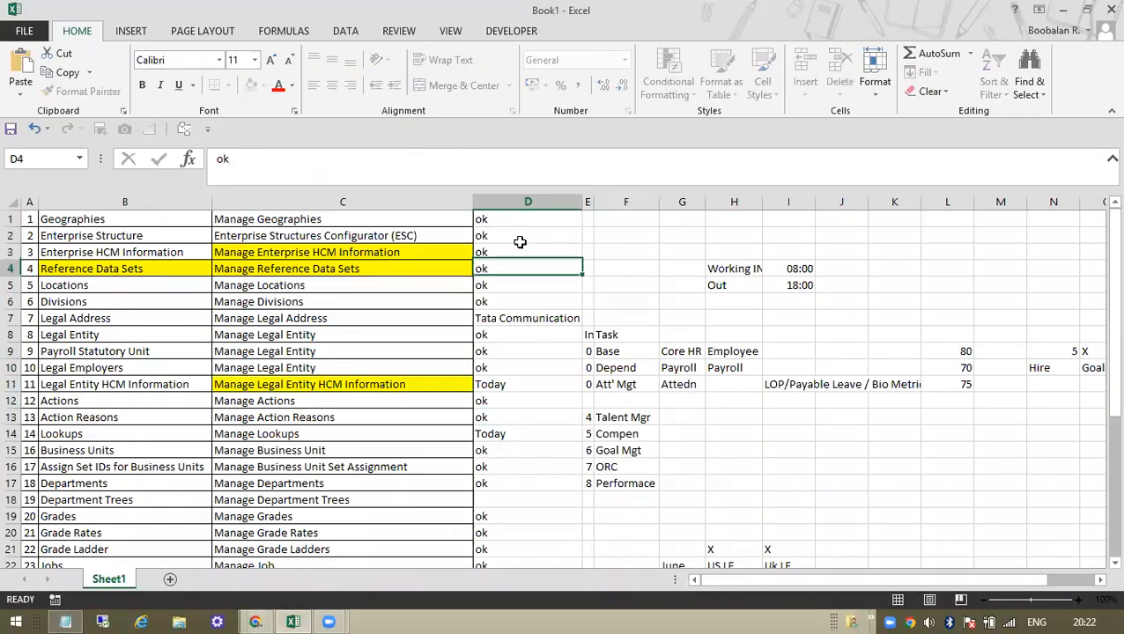
Copy the ok status to the Legal Address row (D7) and the Legal Entity HCM Information row (D11).
key(Up)
key(ctrl+c)
key(Down)
key(Down)
key(Down)
key(Down)
key(Return)
key(ctrl+c)
key(Down)
key(Down)
key(Down)
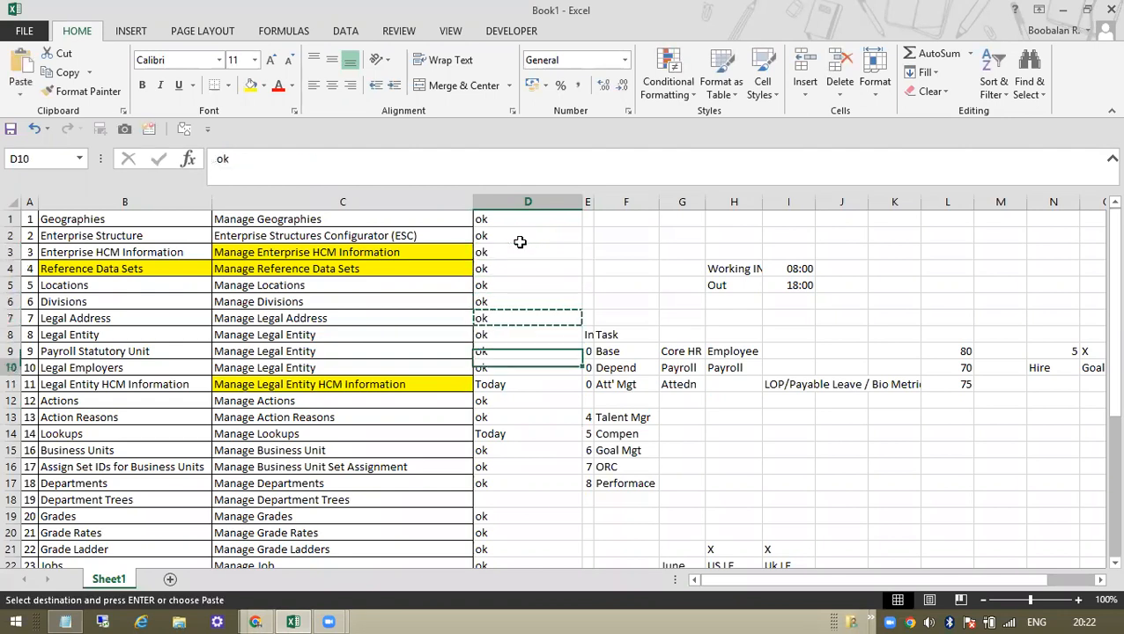
key(Down)
key(Return)
Check the Lookups status in the task list and cancel editing the Tata Communication1 legal entity in Oracle.
scroll(516, 260, down, 2)
click(502, 334)
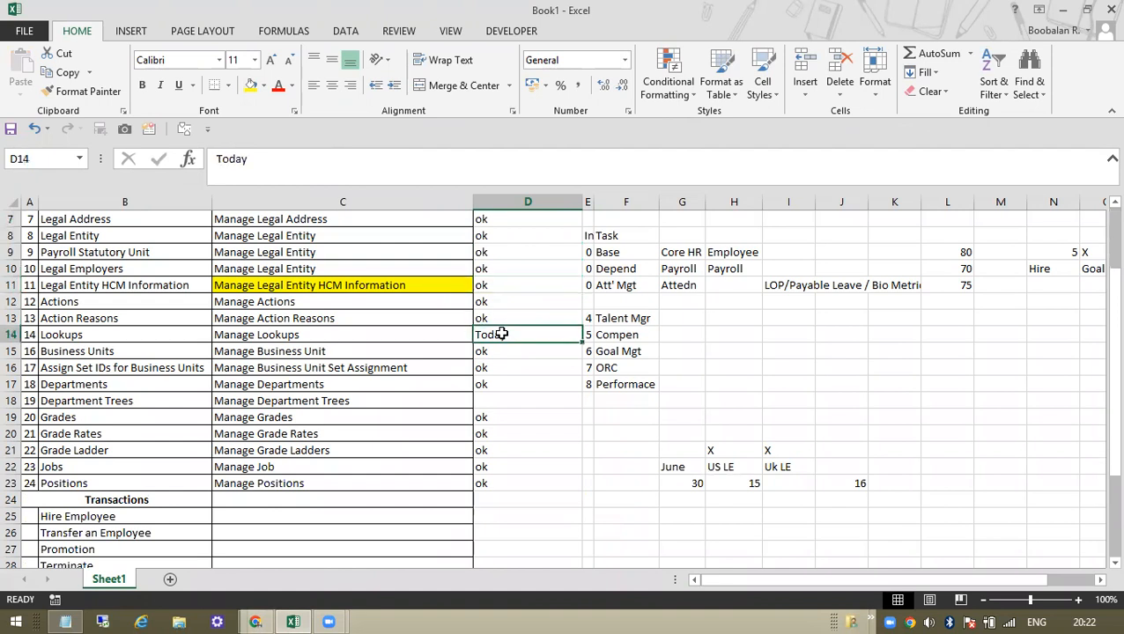
click(509, 318)
key(alt+Tab)
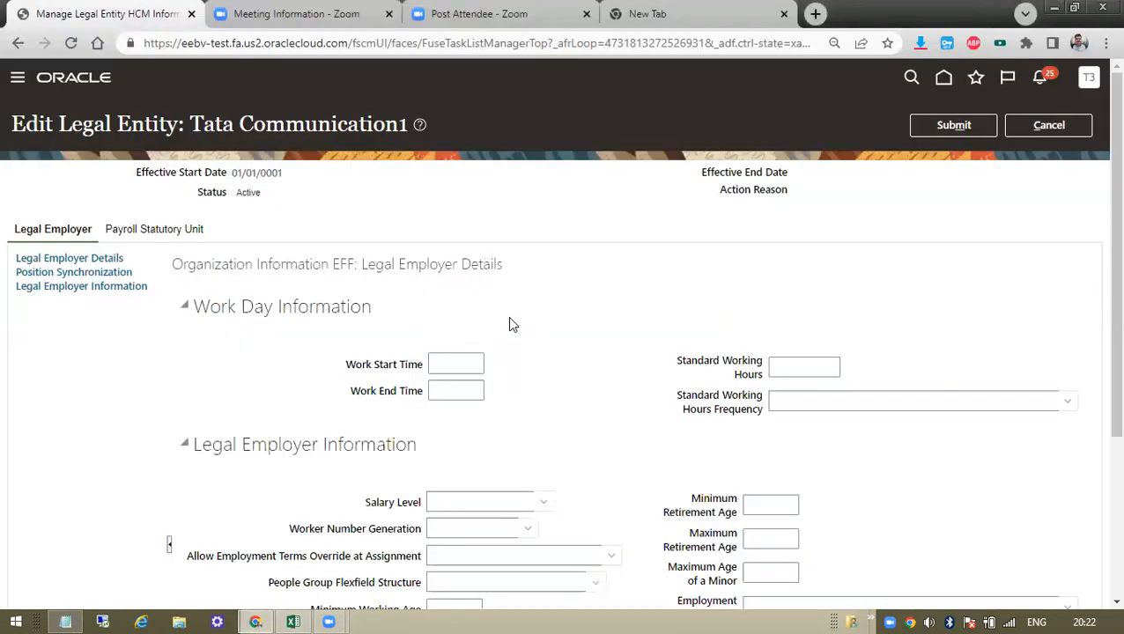
click(1038, 124)
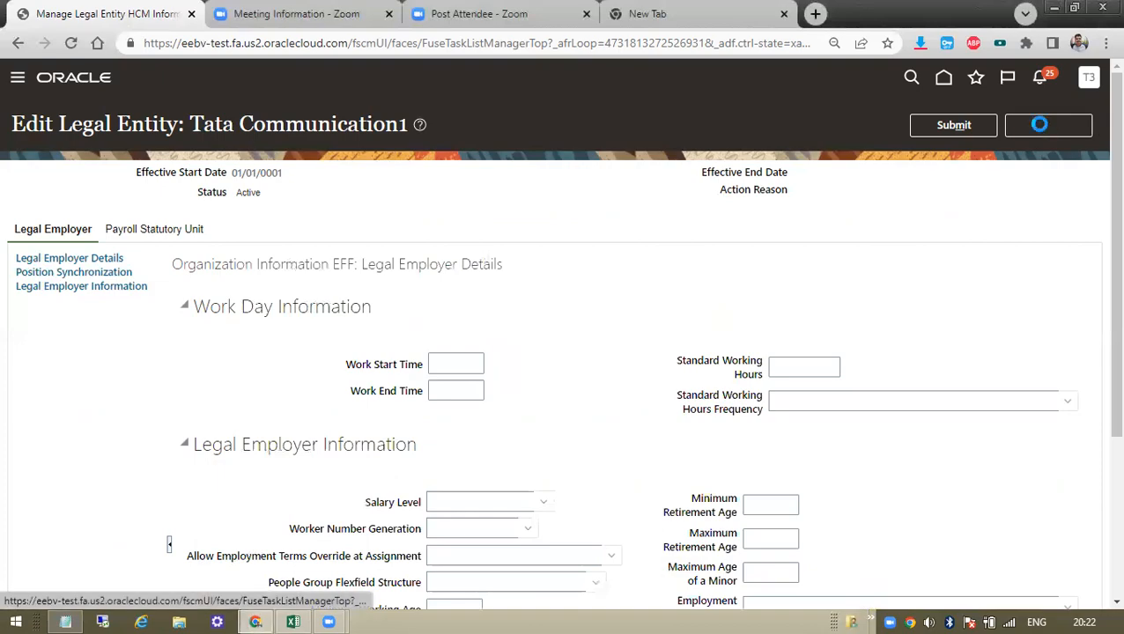
key(alt+Tab)
scroll(376, 318, up, 2)
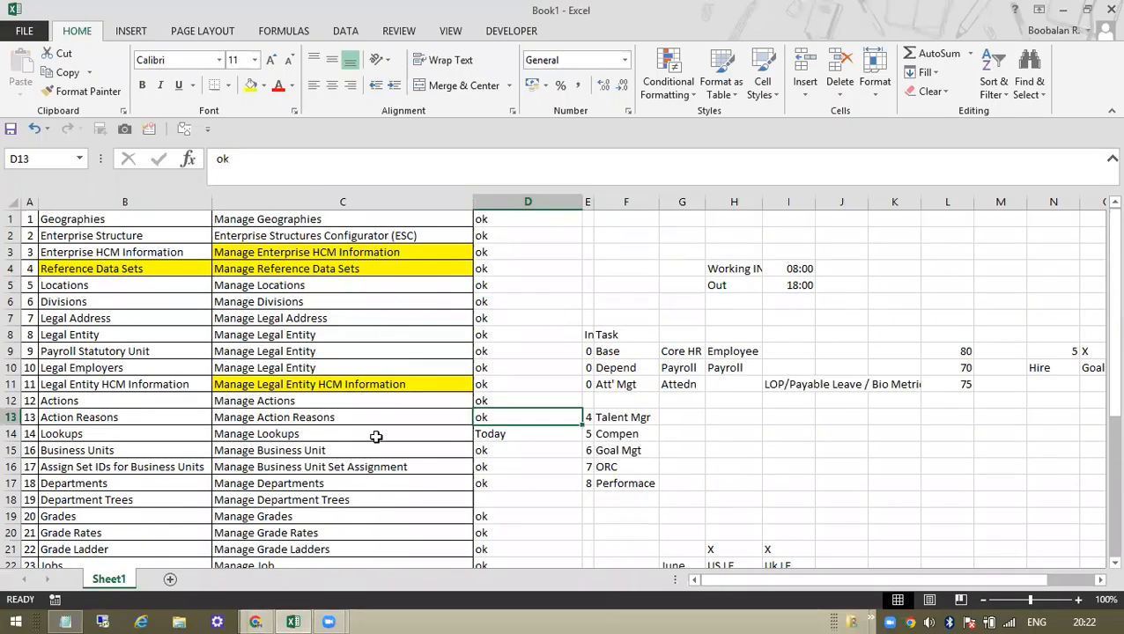
key(alt+Tab)
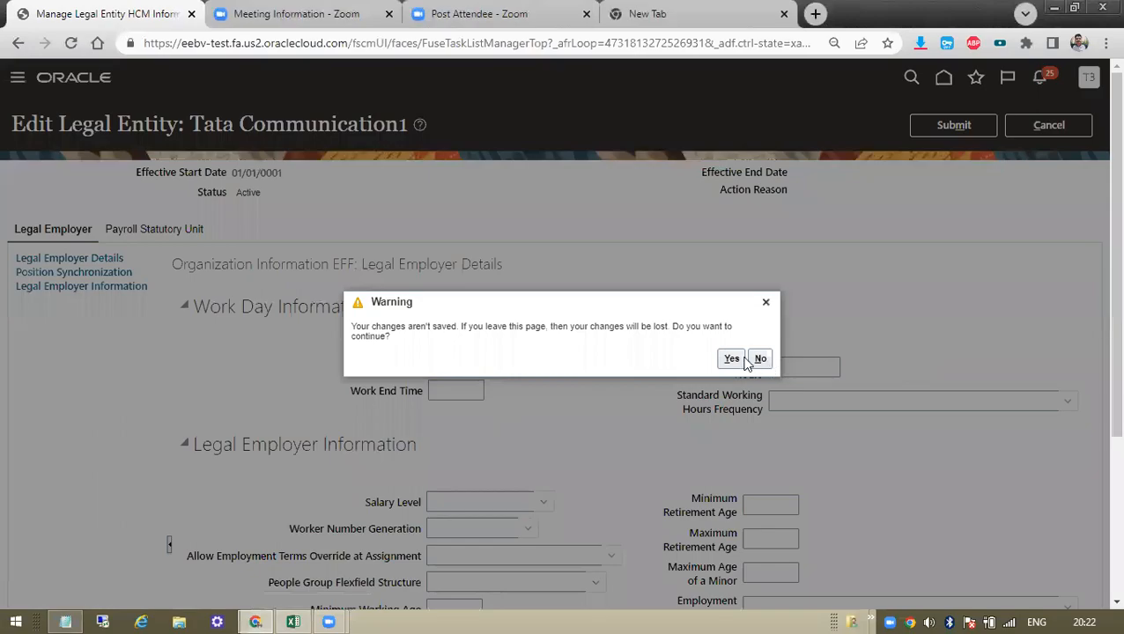
Return to the Excel task list and go over the tasks from Manage Geographies to Manage Legal Entity.
key(alt+Tab)
click(350, 337)
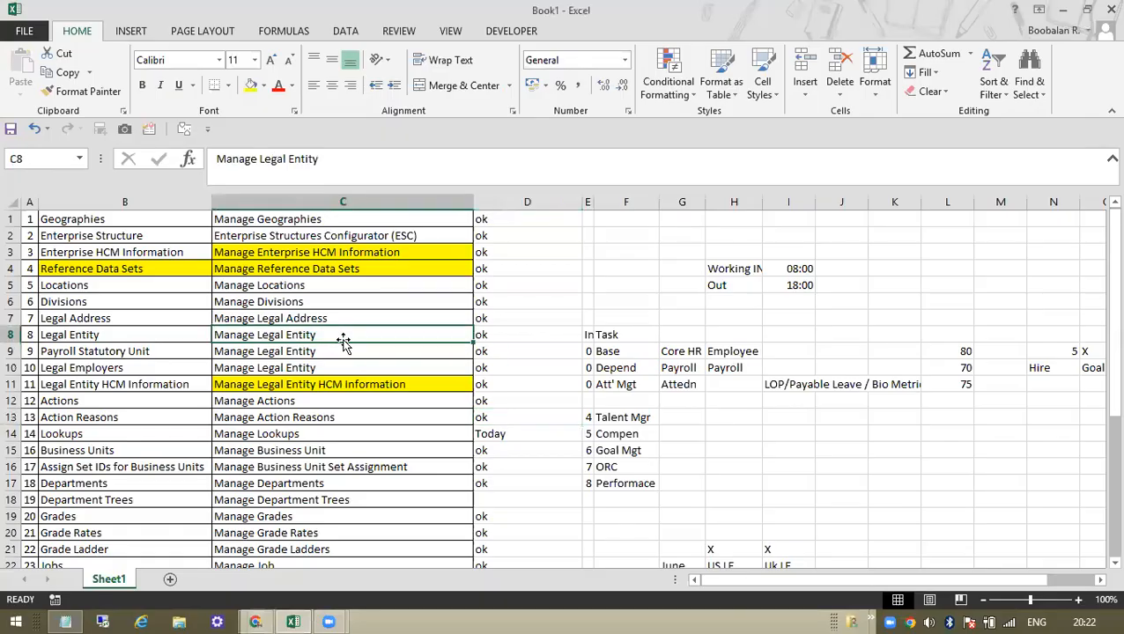
click(455, 330)
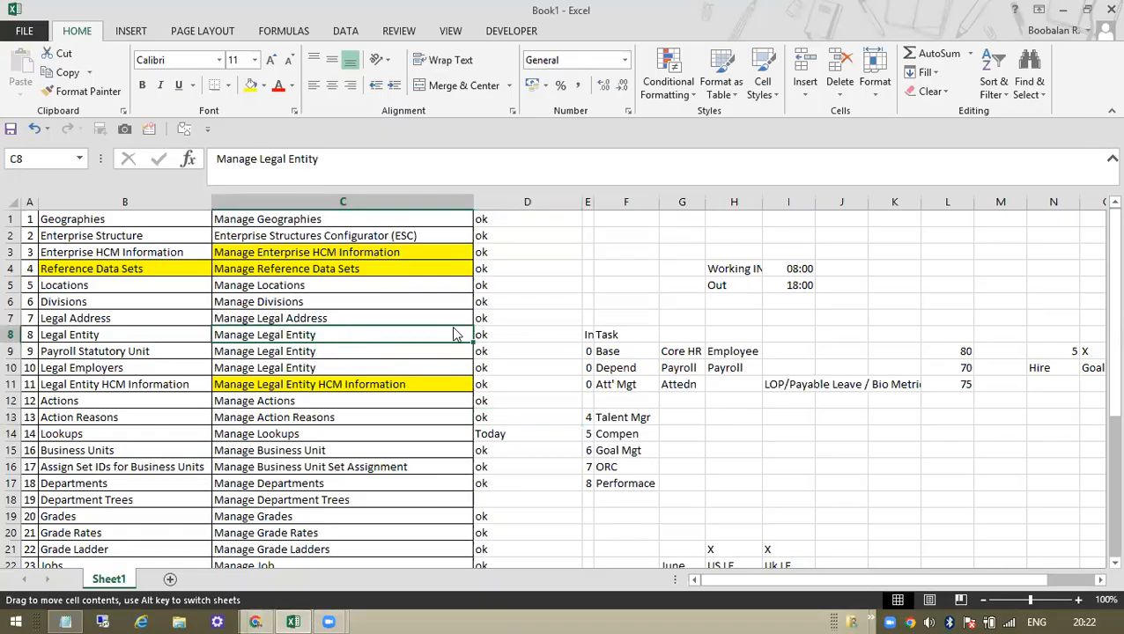
click(408, 282)
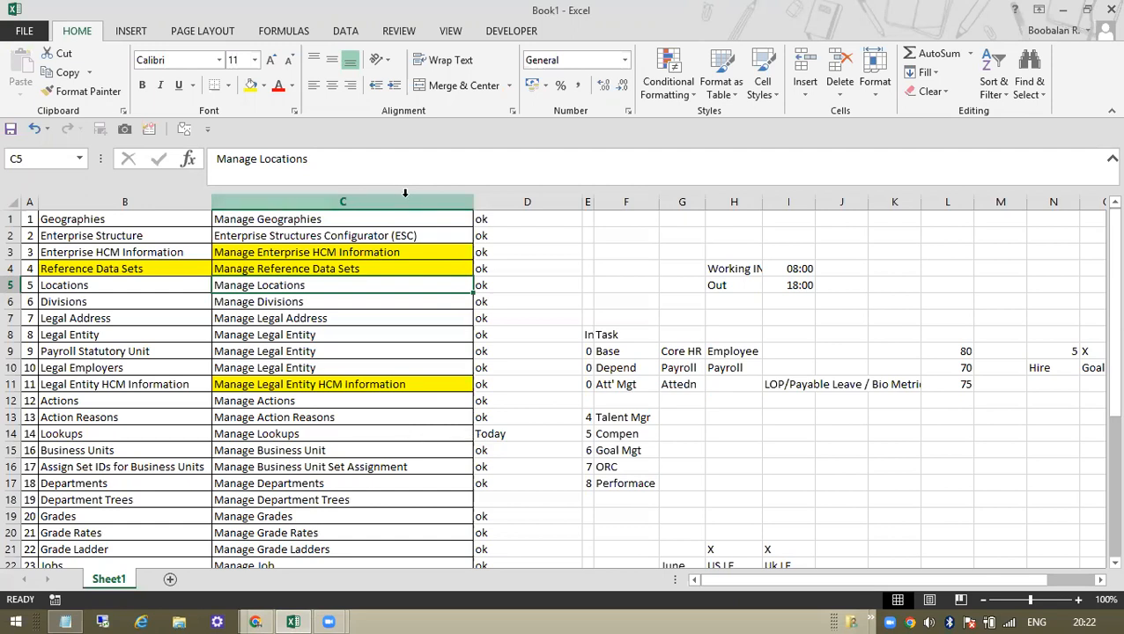
click(384, 219)
scroll(376, 376, down, 2)
scroll(414, 374, up, 2)
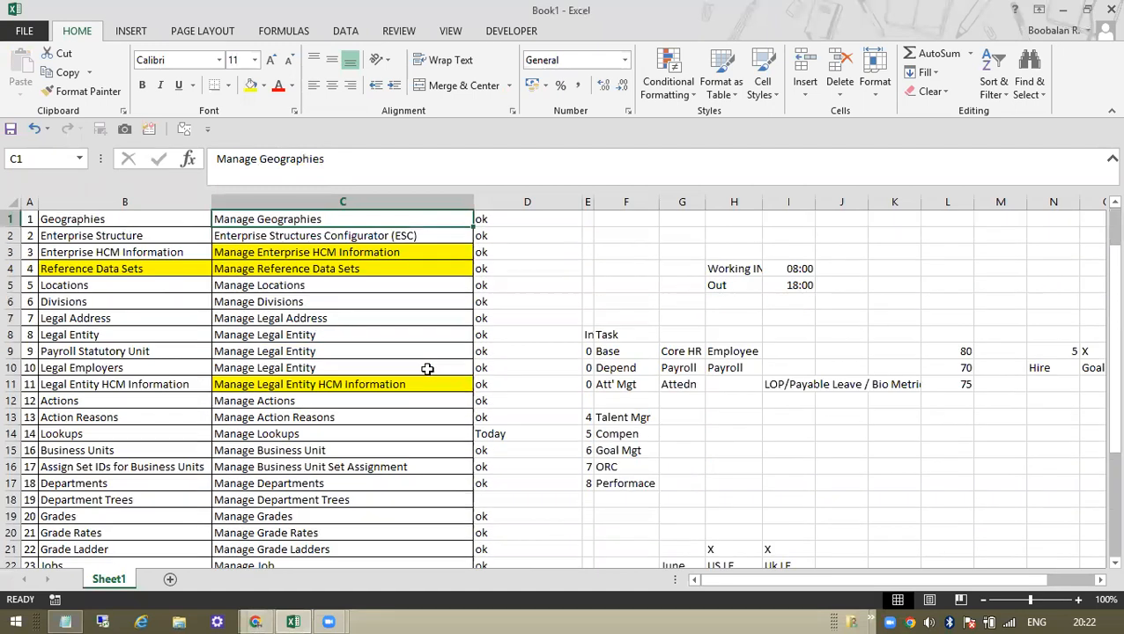
Examine the Manage Lookups row and its Today status in the task list.
click(426, 369)
click(498, 434)
click(378, 419)
click(438, 430)
click(489, 429)
click(402, 433)
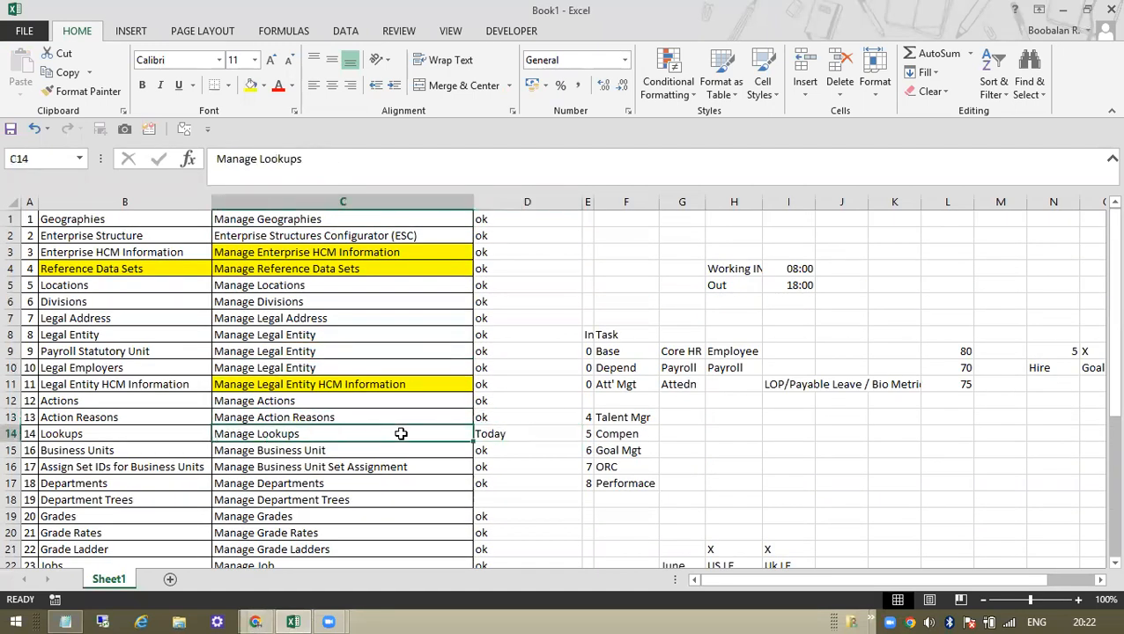
click(514, 436)
click(389, 435)
key(Right)
click(390, 435)
key(Right)
click(389, 435)
Copy the Manage Lookups task name from cell C14 and point out its row among the neighbouring tasks.
drag(303, 159, 215, 159)
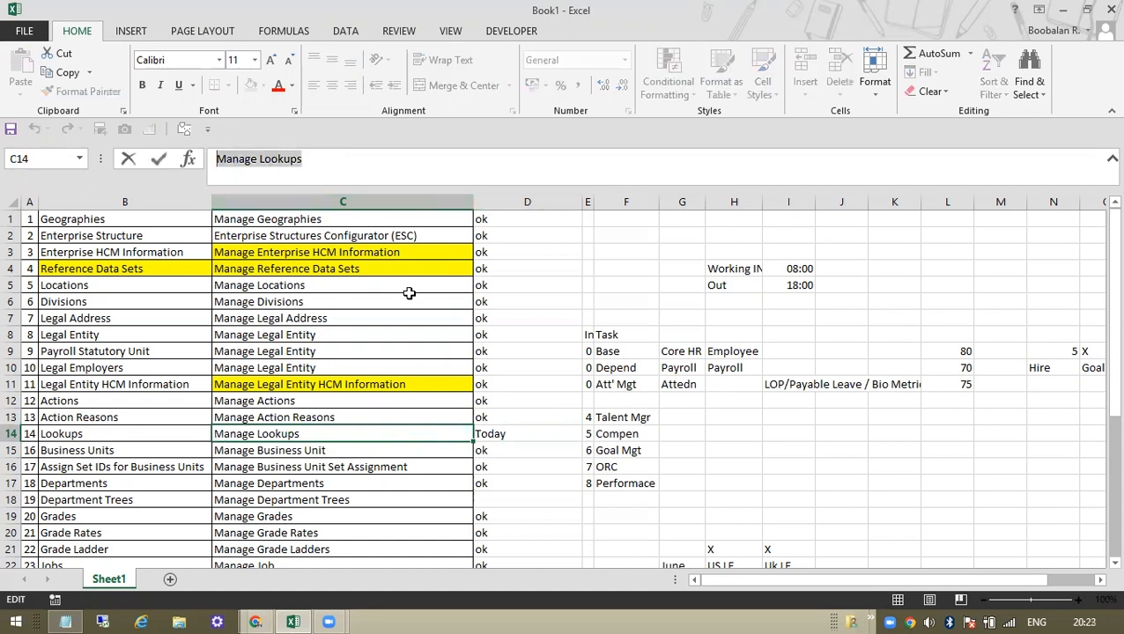
key(ctrl+c)
click(387, 363)
click(369, 414)
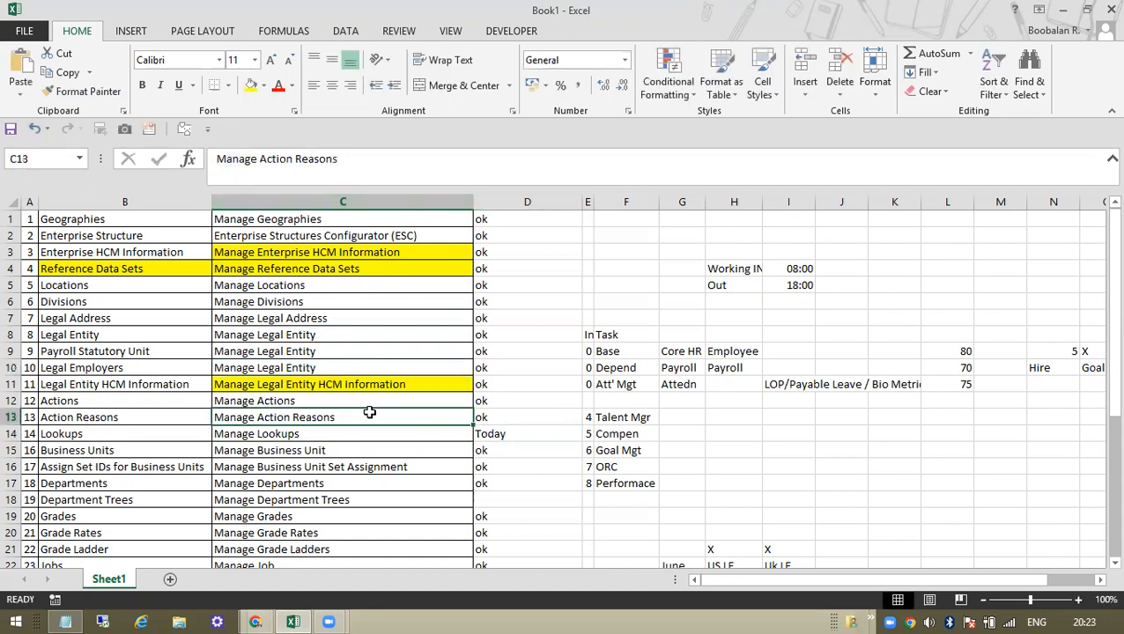
click(346, 446)
click(350, 431)
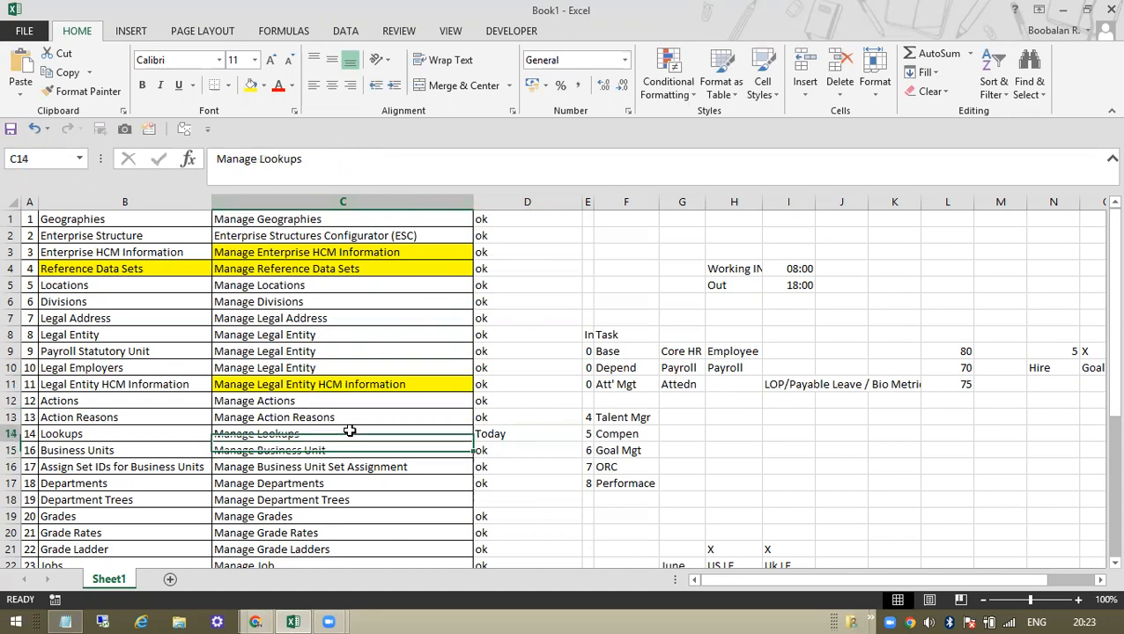
drag(330, 160, 132, 162)
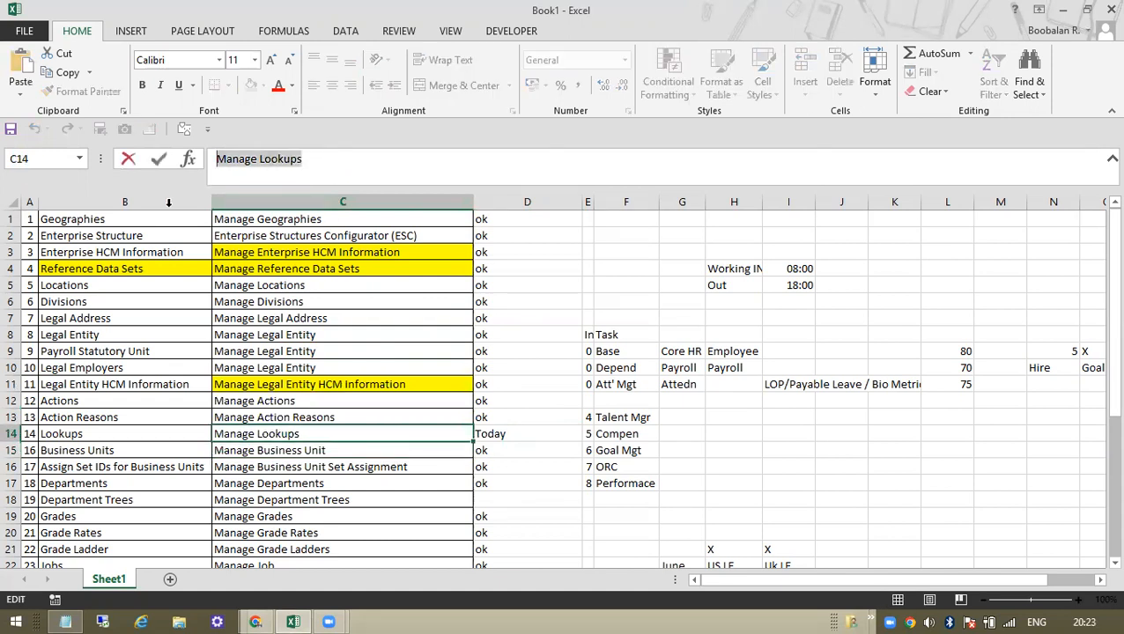
click(338, 328)
click(319, 417)
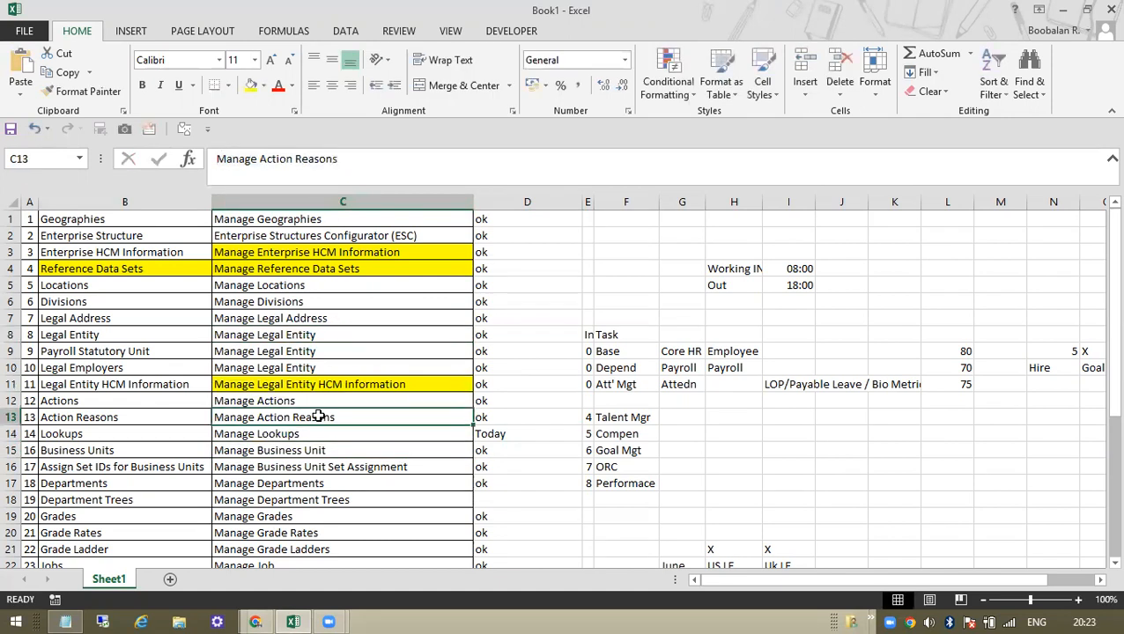
click(321, 448)
click(322, 433)
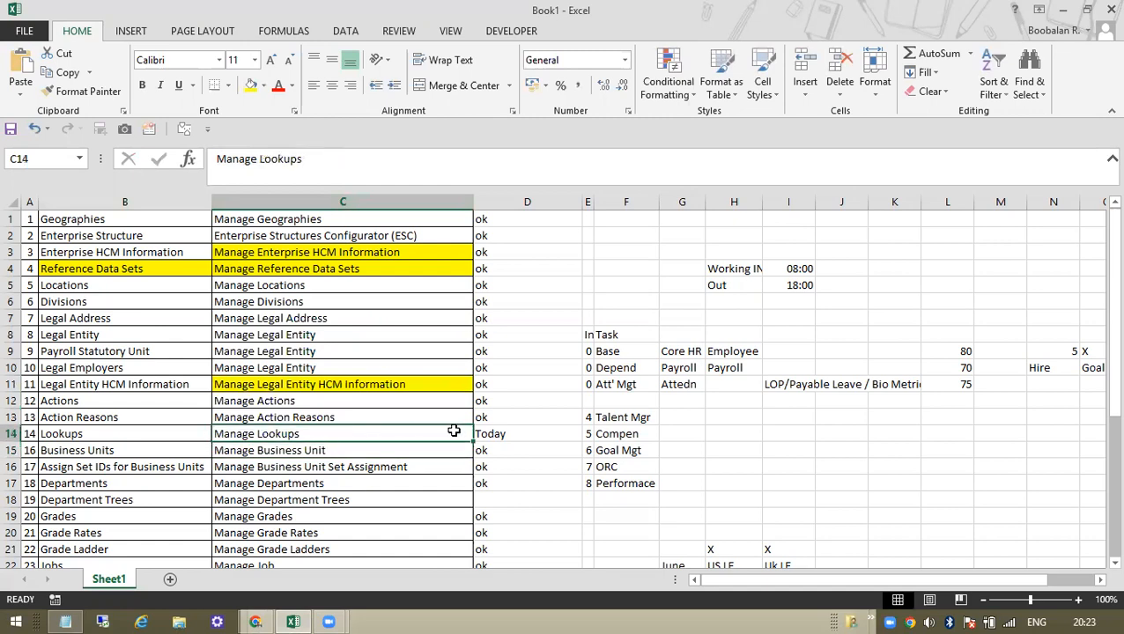
Discard the unsaved legal entity changes in Oracle and go through the home page to Setup and Maintenance.
key(alt+Tab)
click(732, 358)
click(941, 78)
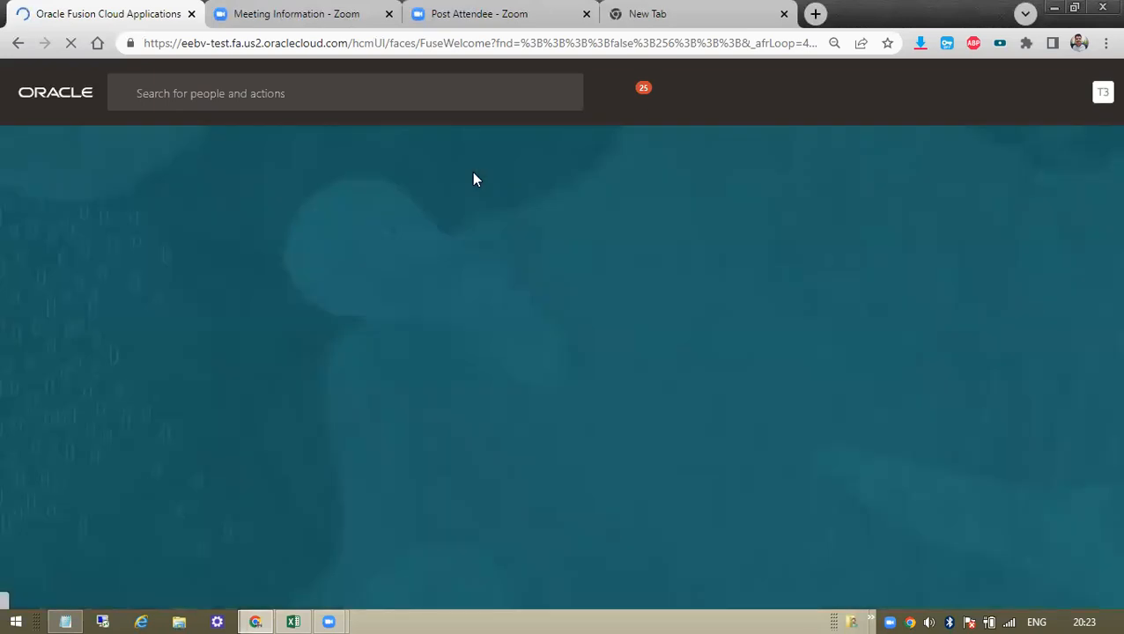
click(1094, 94)
click(866, 320)
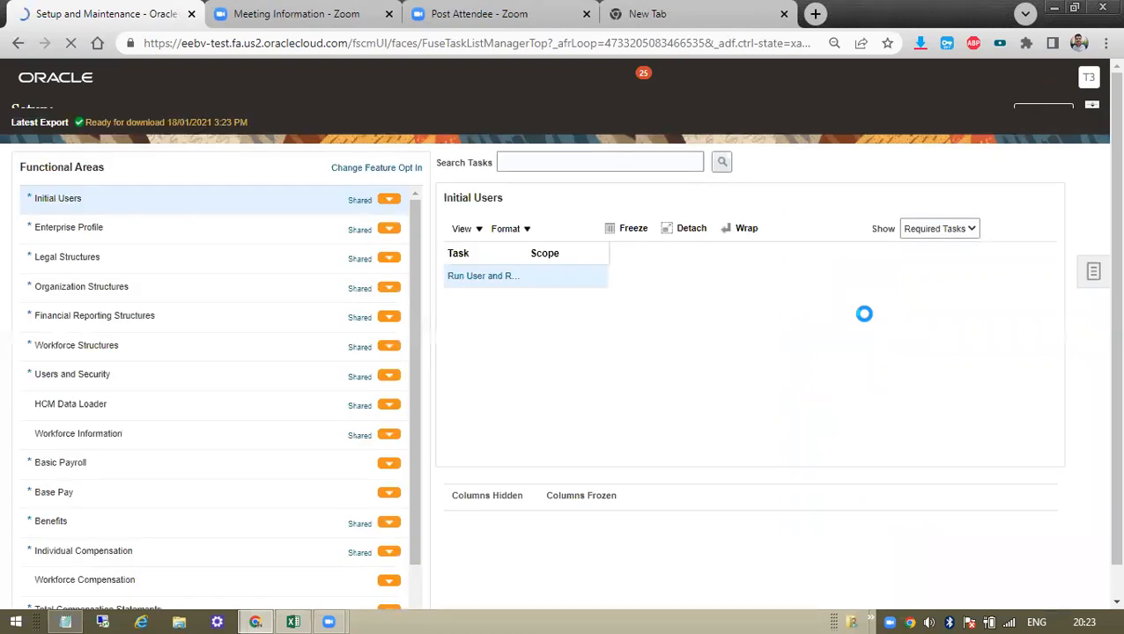
click(570, 168)
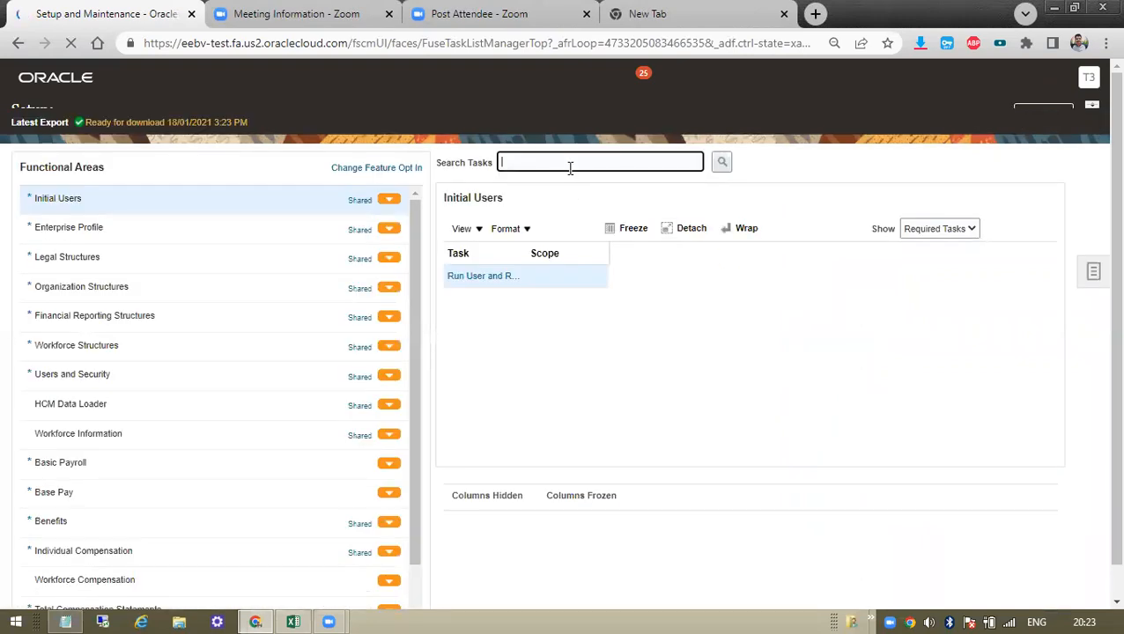
Recheck the Lookups row and its status in the Excel task list, and return to the Oracle setup page.
key(alt+Tab)
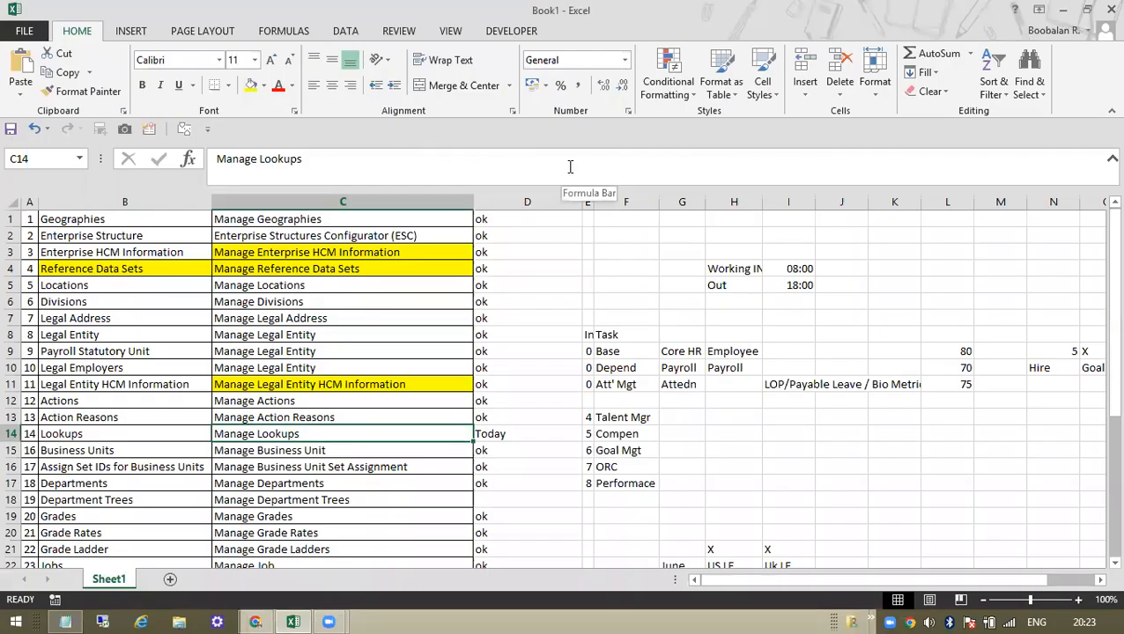
click(342, 333)
scroll(384, 378, down, 3)
scroll(384, 378, up, 2)
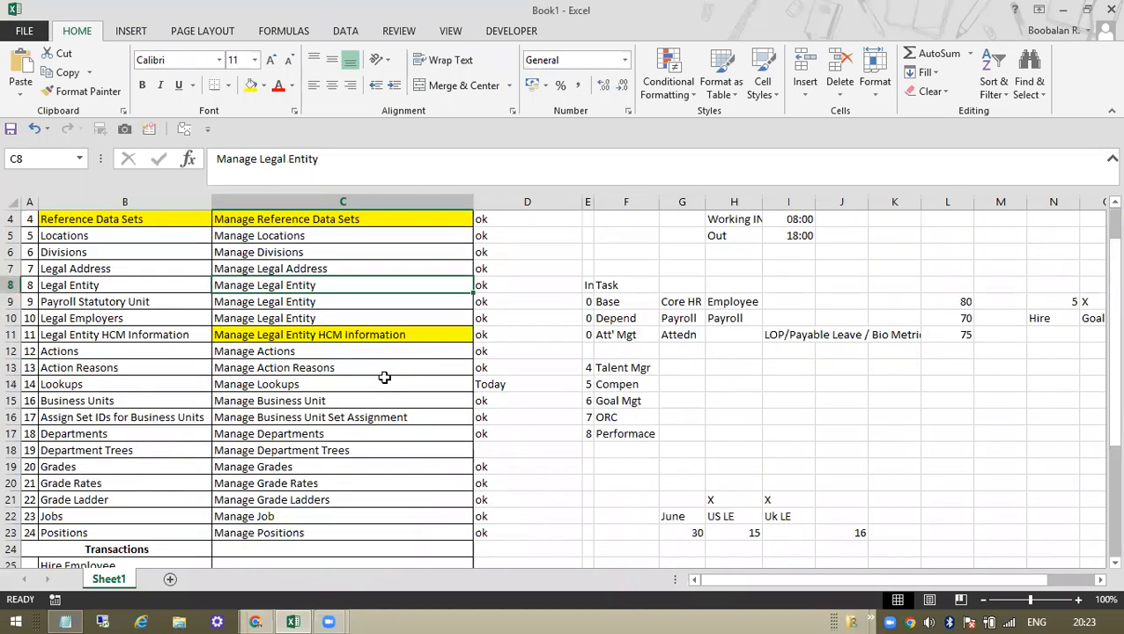
click(380, 382)
click(486, 384)
click(399, 384)
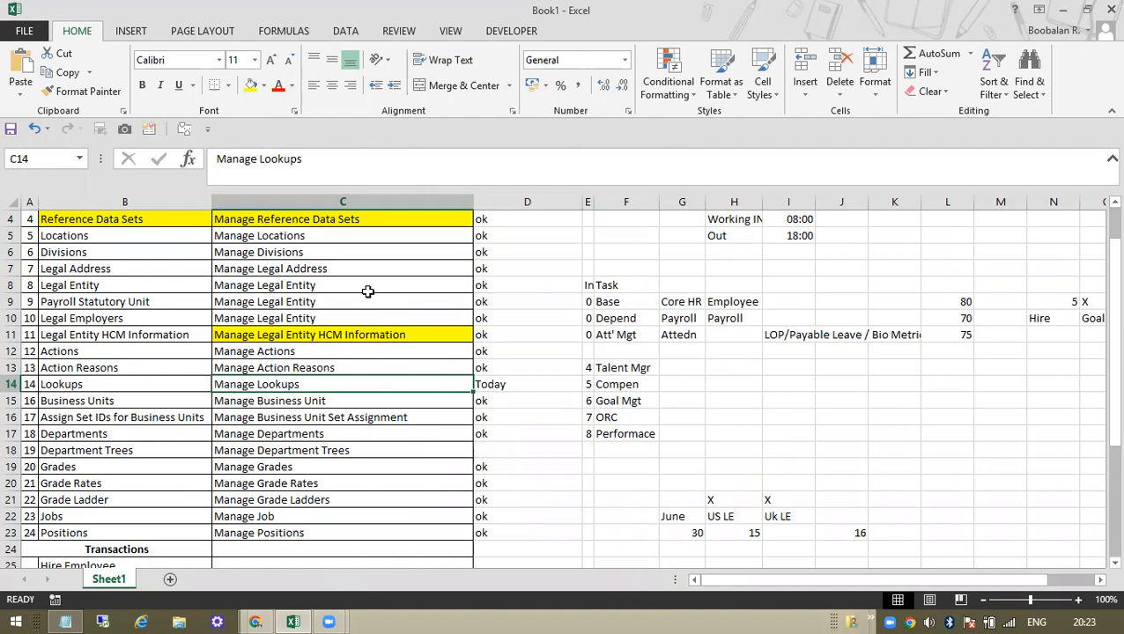
key(Left)
key(Right)
key(Right)
key(alt+Tab)
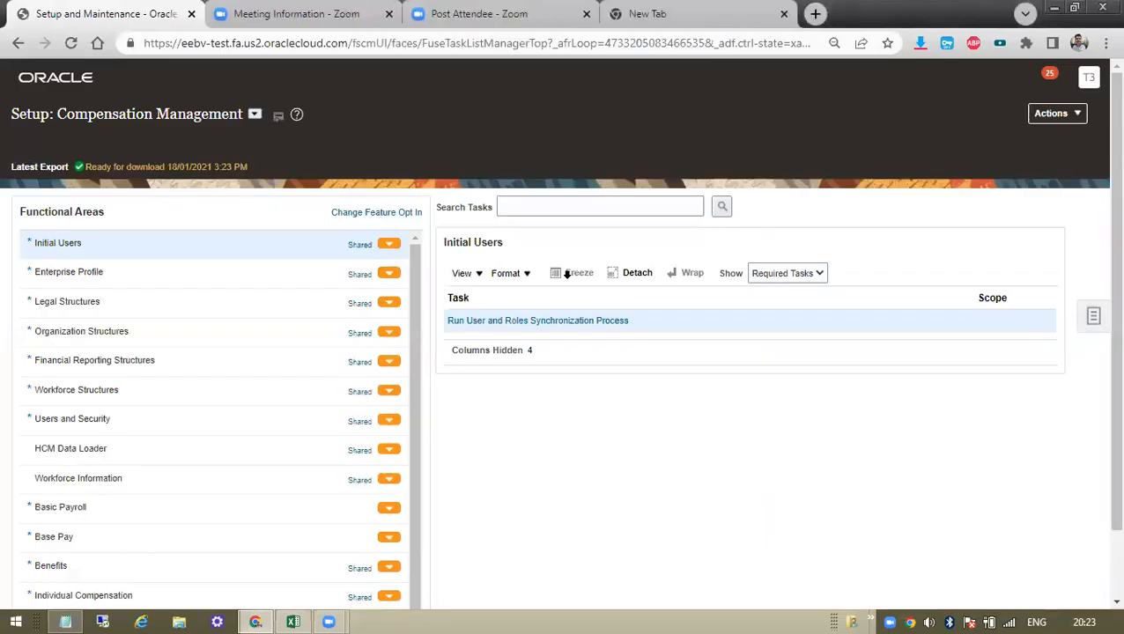
Copy the task name from cell C14 and search the Oracle setup tasks for "Manage Lookup".
key(alt+Tab)
click(370, 385)
drag(345, 160, 215, 160)
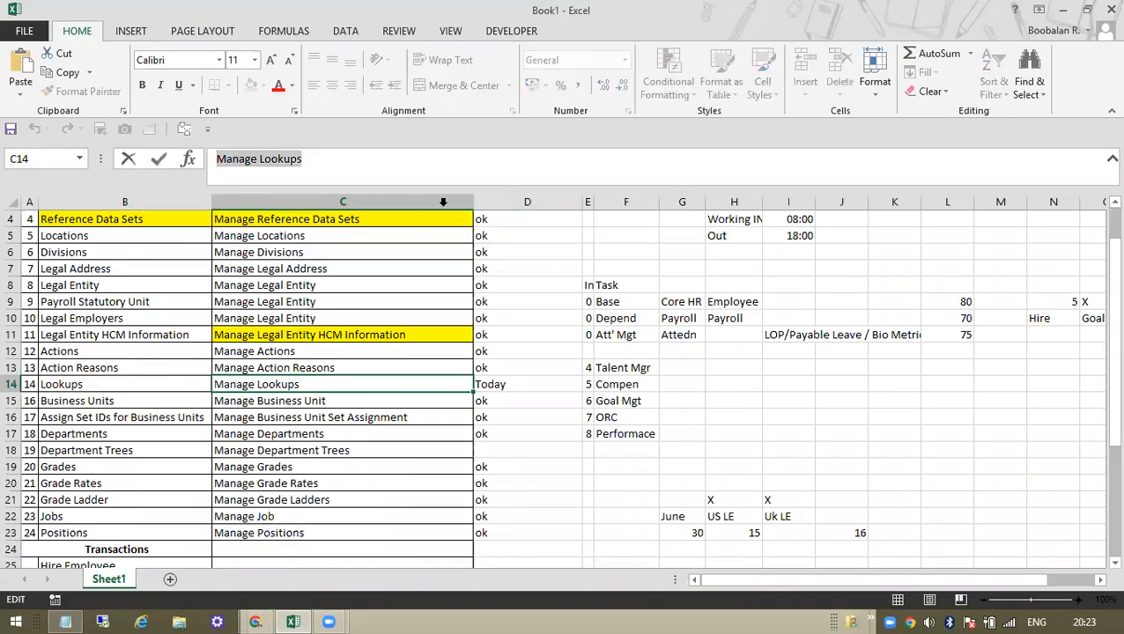
key(ctrl+c)
key(alt+Tab)
click(551, 179)
key(ctrl+v)
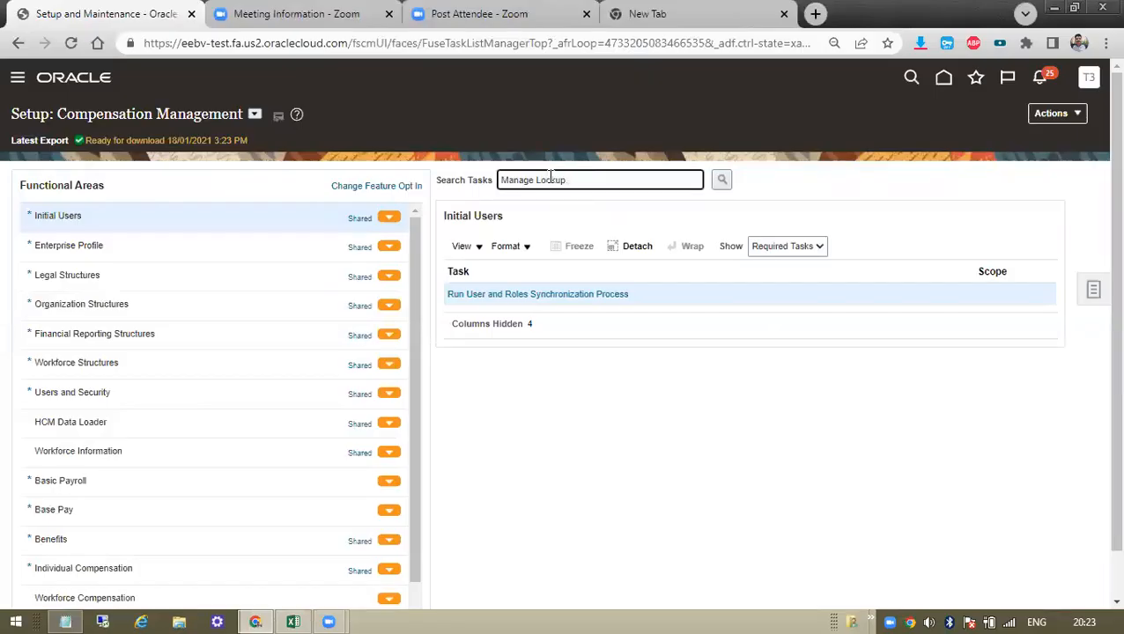
click(722, 181)
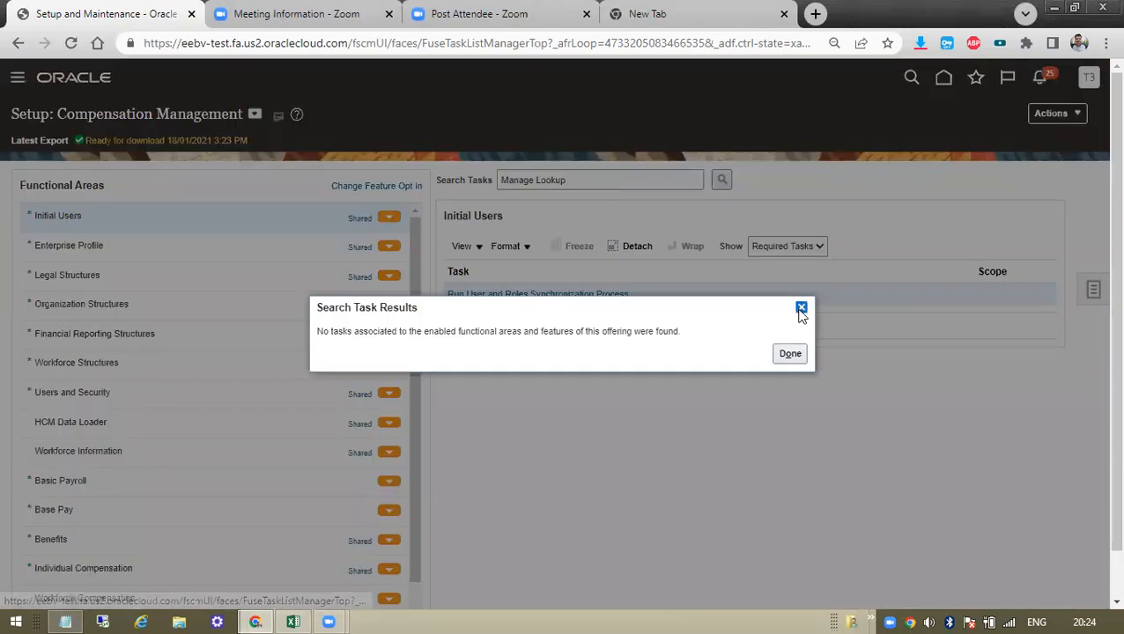
Close the search results and search the setup tasks again with only "Lookup".
click(802, 308)
double_click(533, 180)
key(BackSpace)
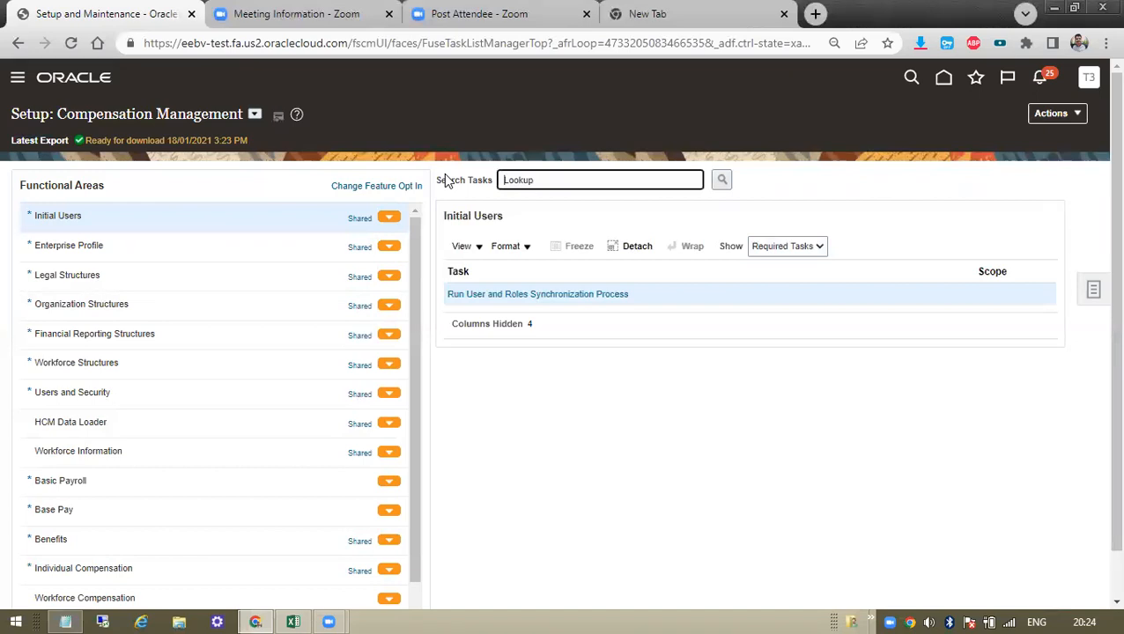
click(722, 181)
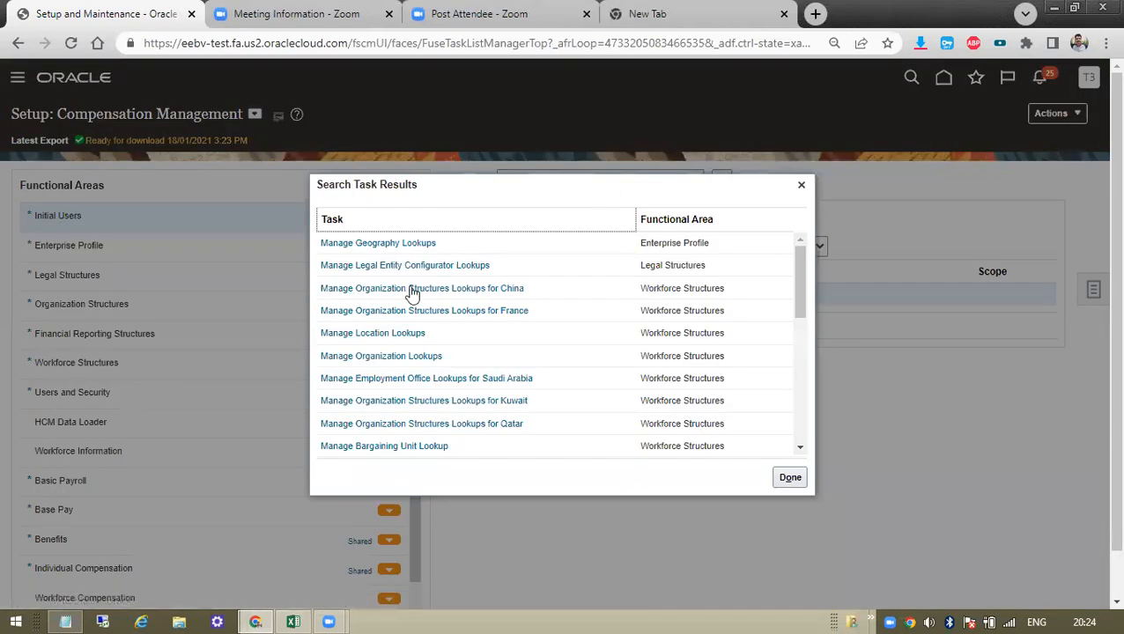
Open the Manage Person Lookups task in the Workforce Information area from the task search results.
scroll(414, 375, down, 2)
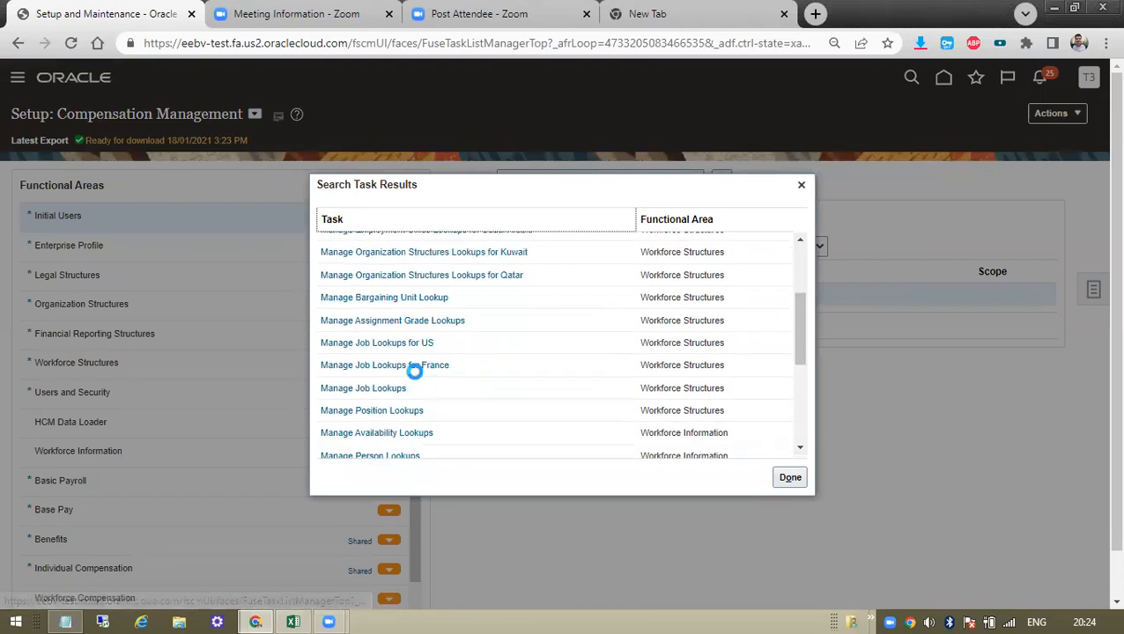
scroll(414, 374, down, 1)
click(396, 380)
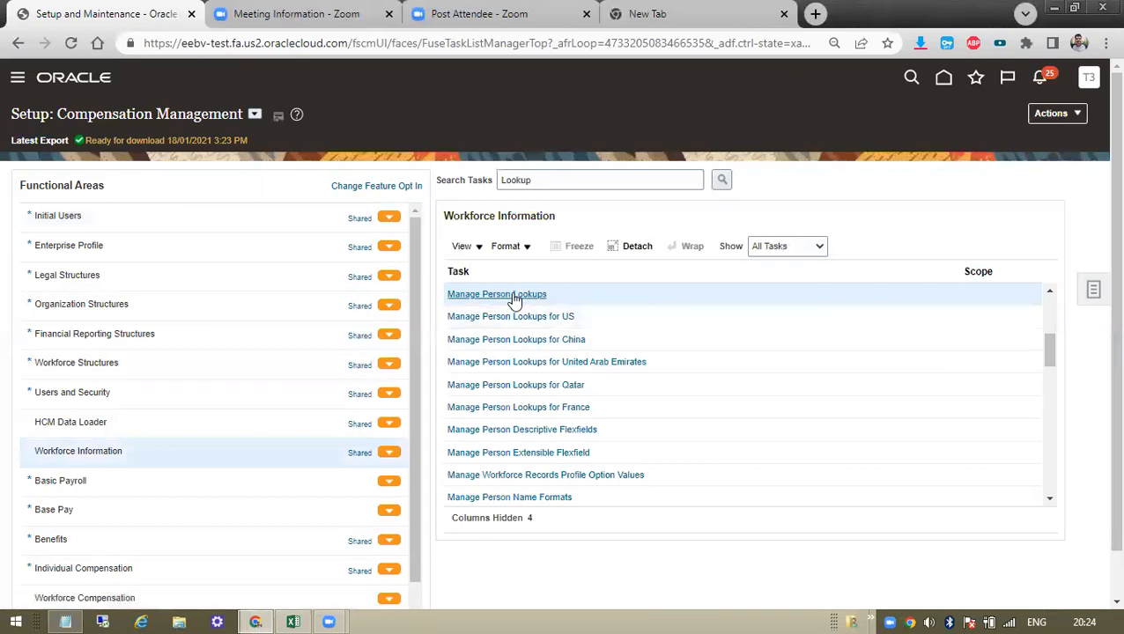
click(512, 293)
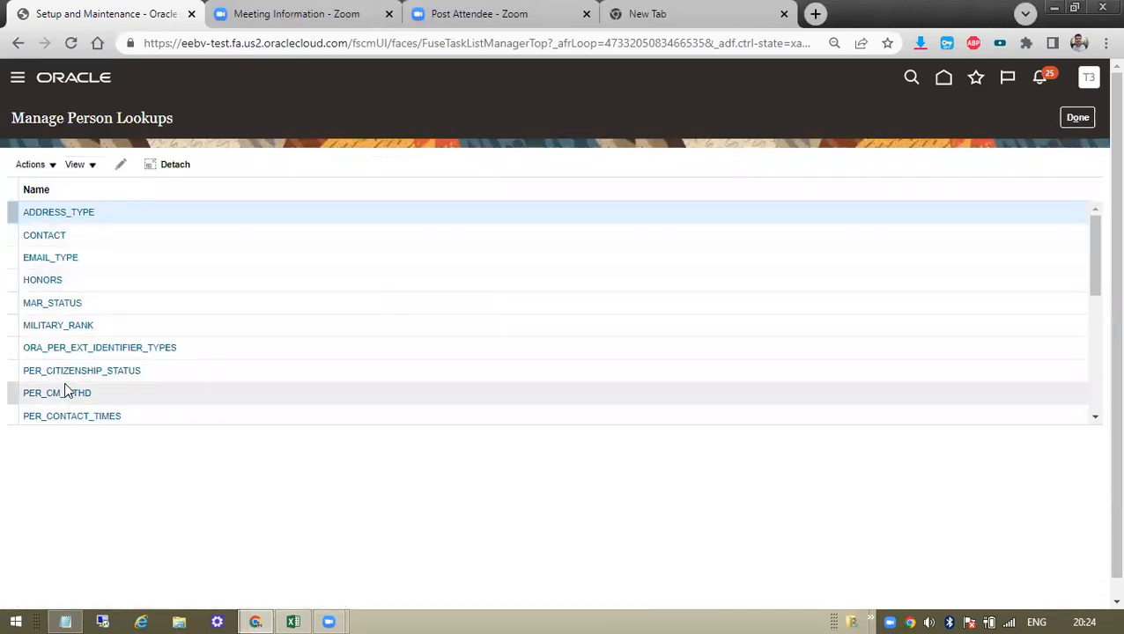
Check the navigator's entries, then return to the home page and display the My Client Groups apps.
click(19, 82)
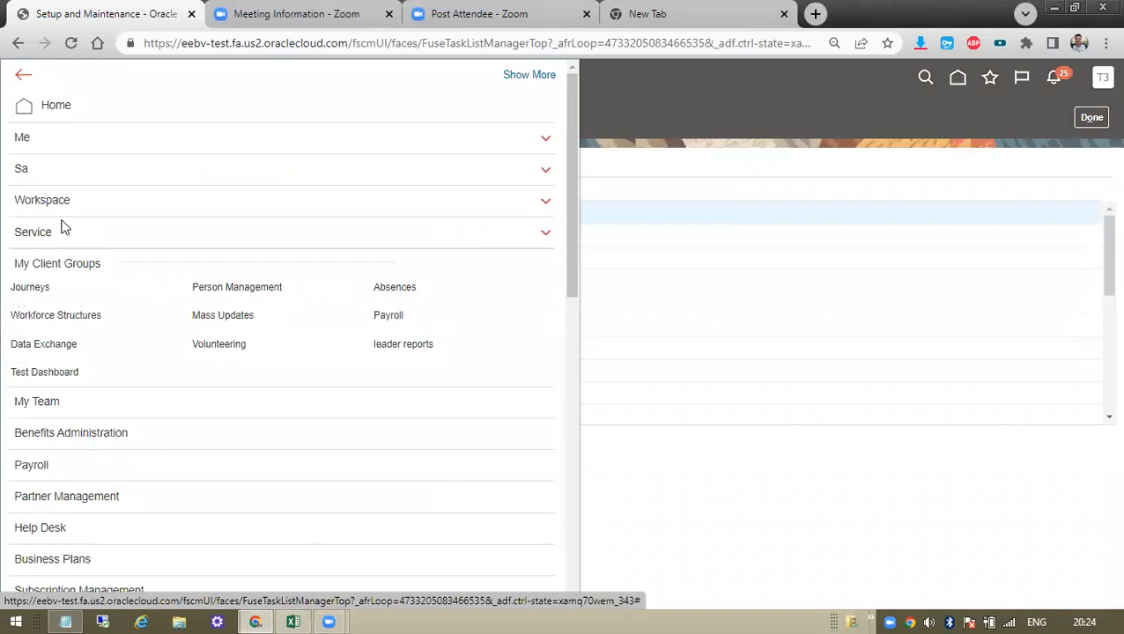
click(737, 320)
click(944, 81)
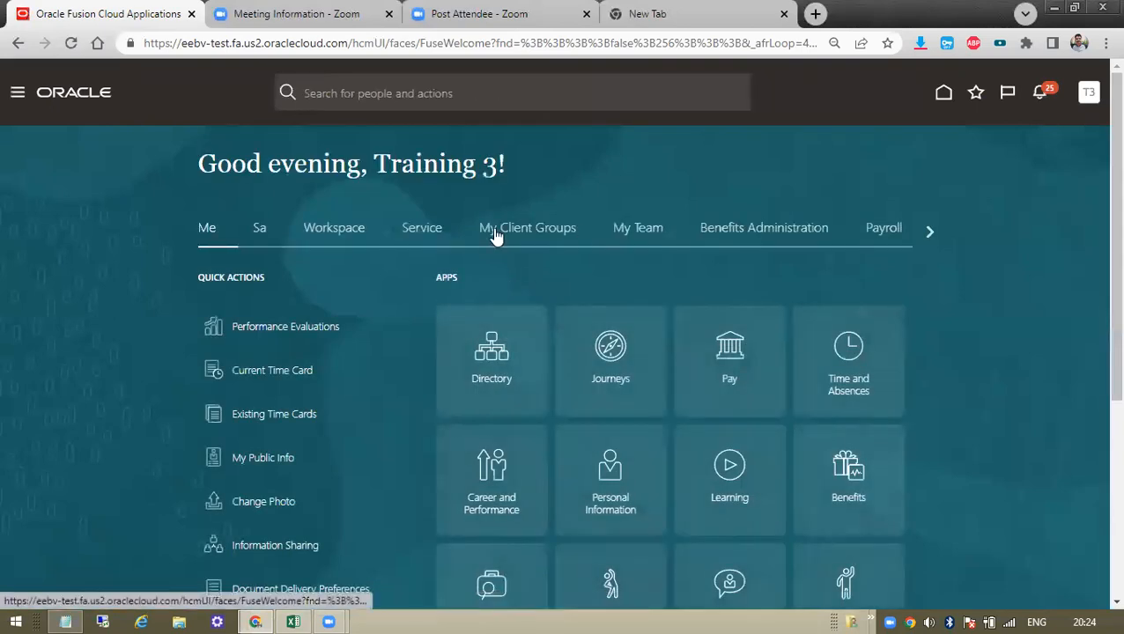
click(495, 236)
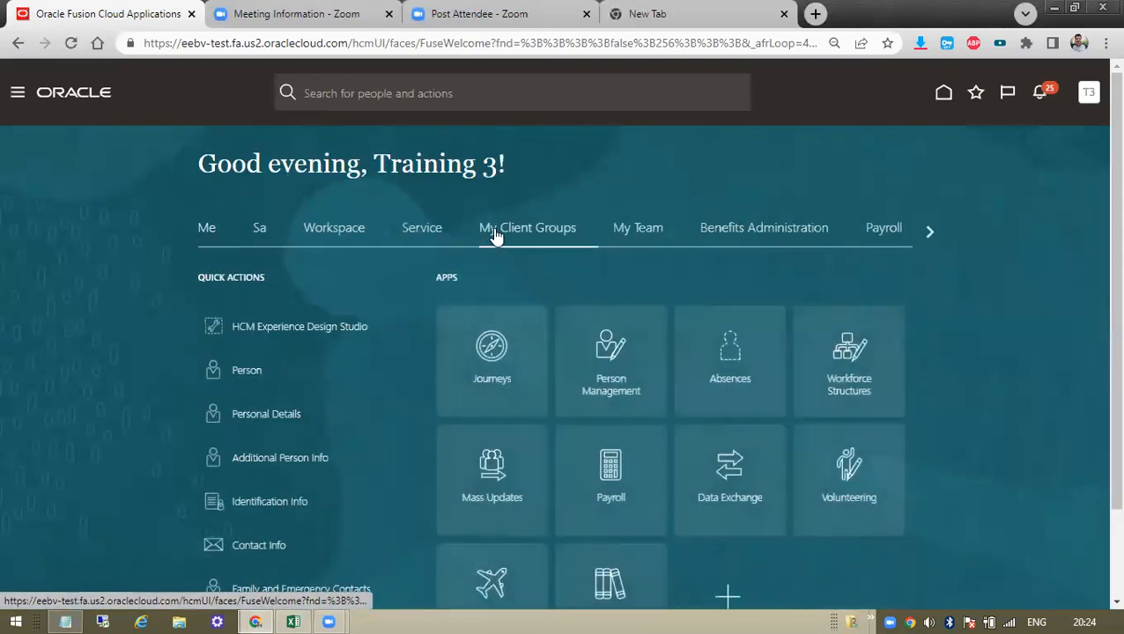
Sign out of the current account and sign in with the user ID Training.1 and its account password.
click(1093, 95)
click(1062, 130)
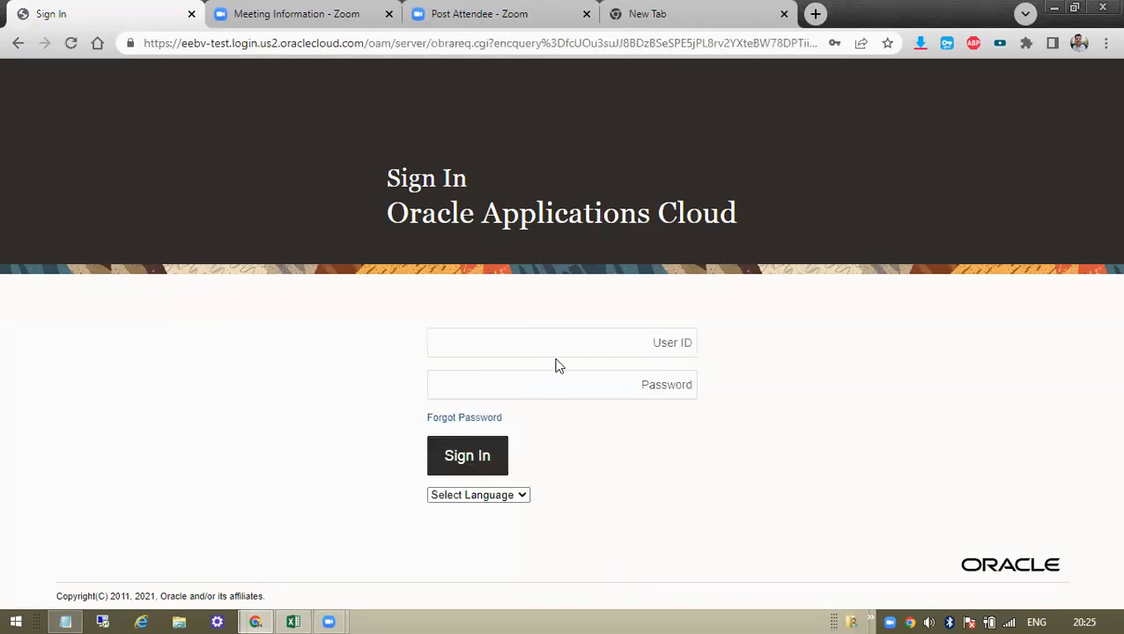
key(ctrl+a)
key(BackSpace)
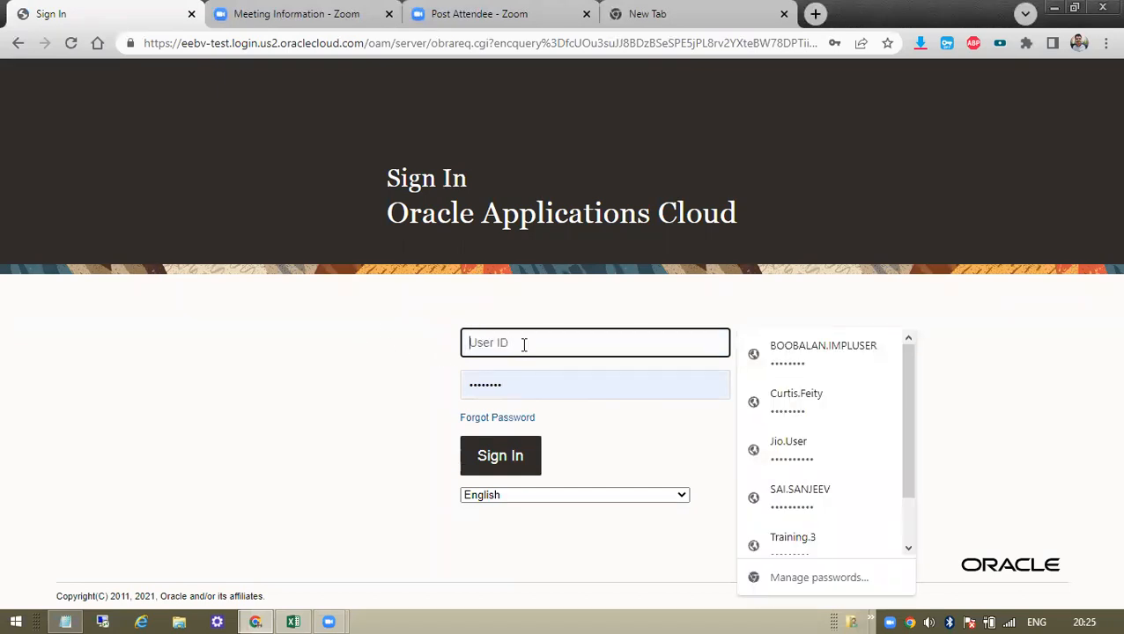
text(t)
click(628, 397)
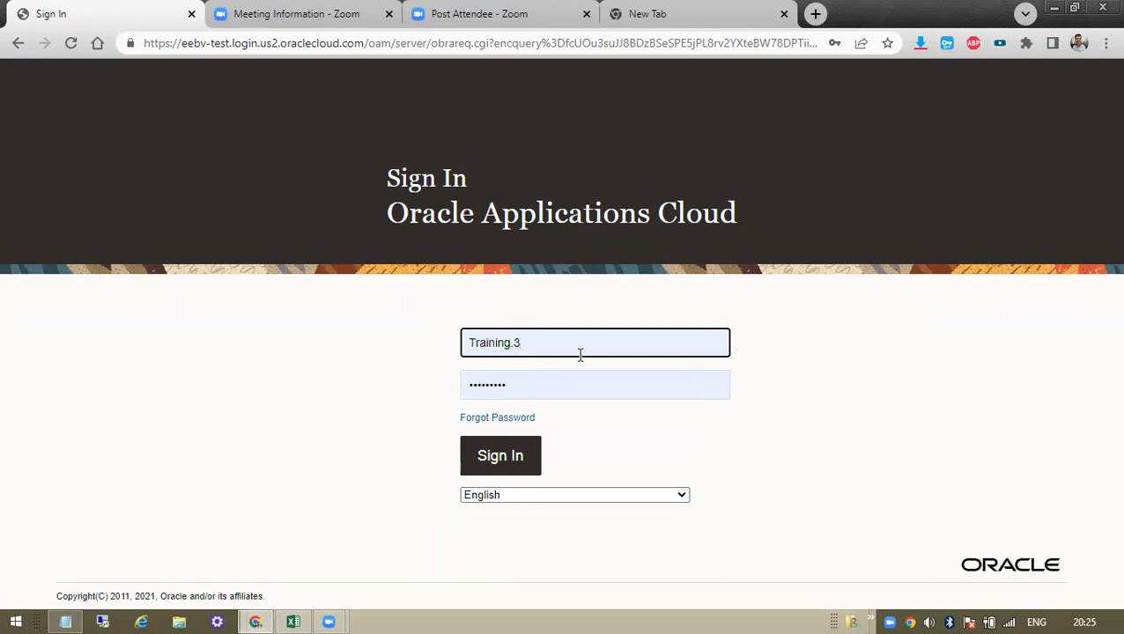
key(BackSpace)
key(BackSpace)
text(.1)
key(Tab)
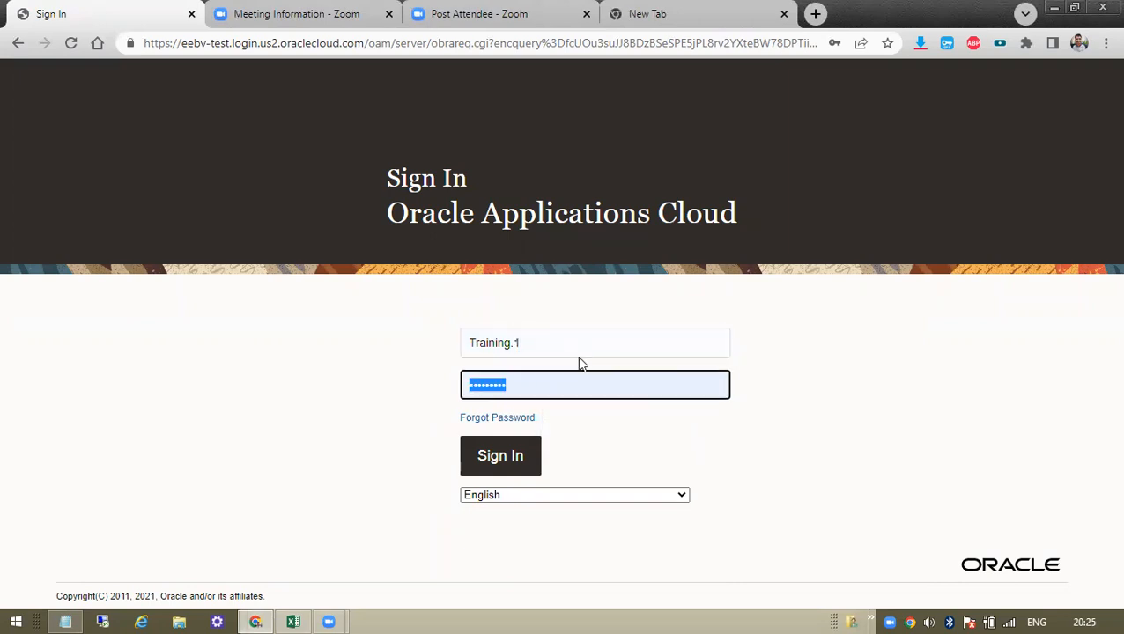
text(***)
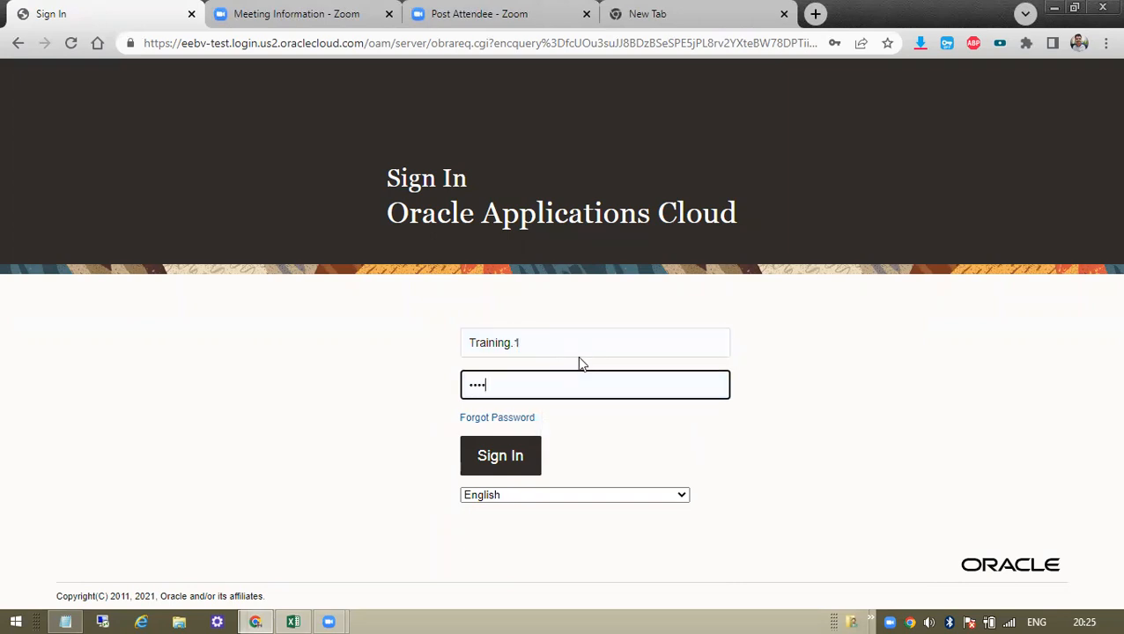
text(*****)
key(Return)
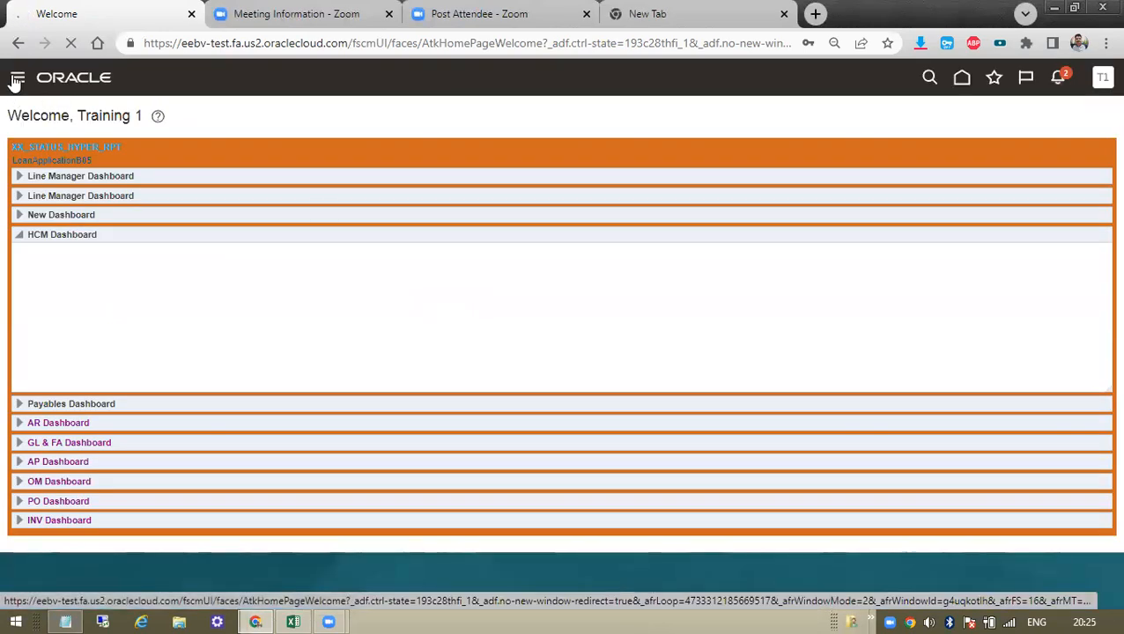
Examine the apps listed under My Client Groups in the navigator for the Training.1 account.
click(17, 82)
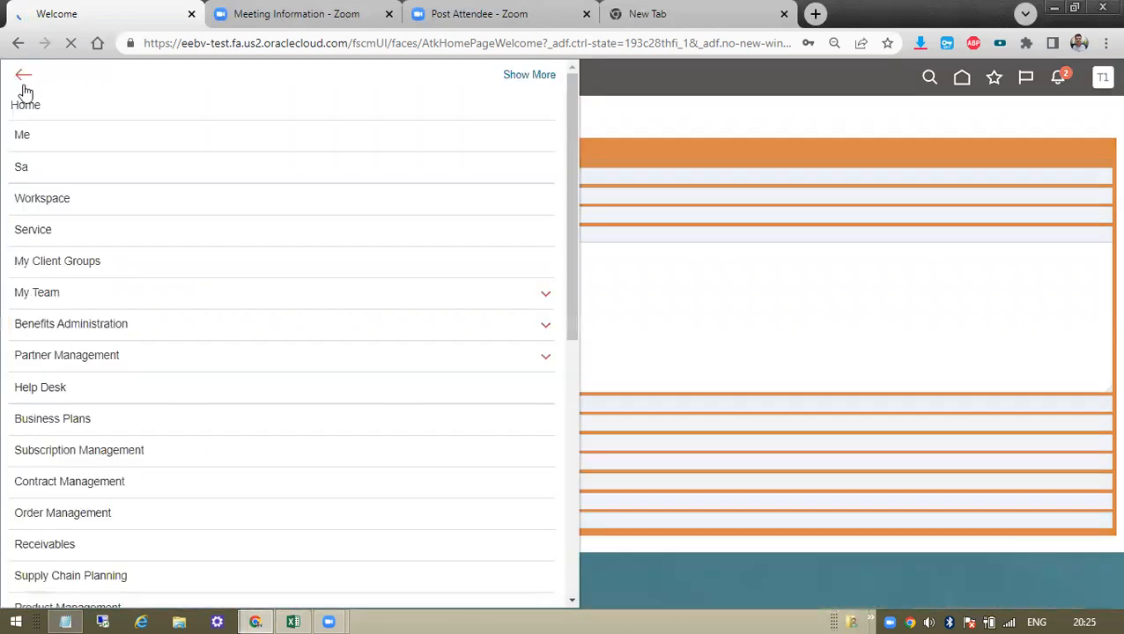
click(75, 269)
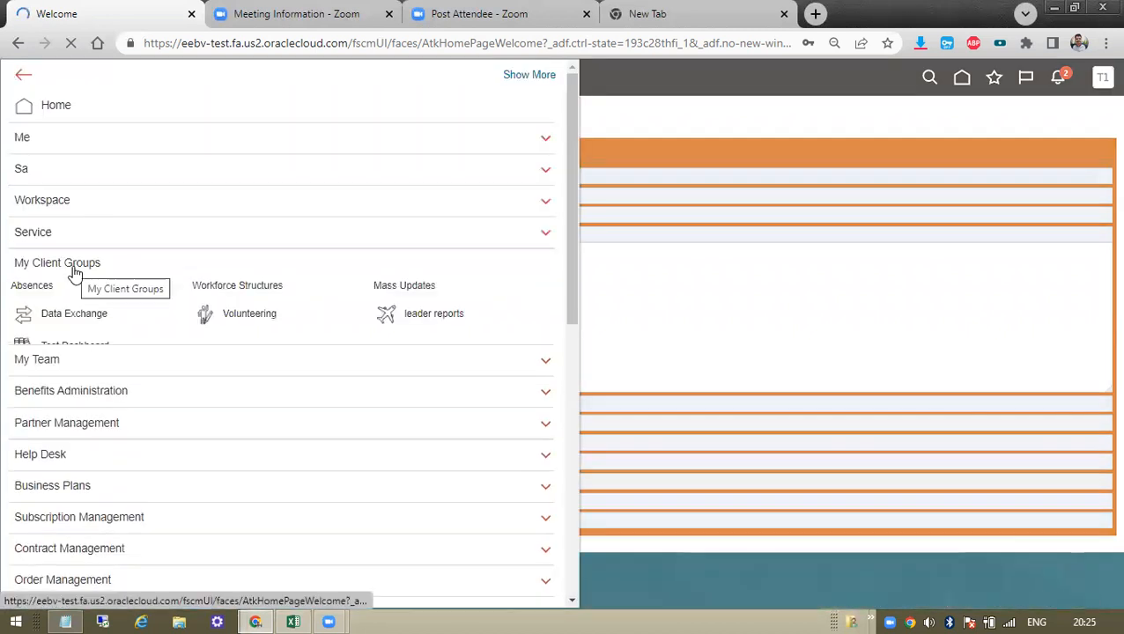
click(879, 283)
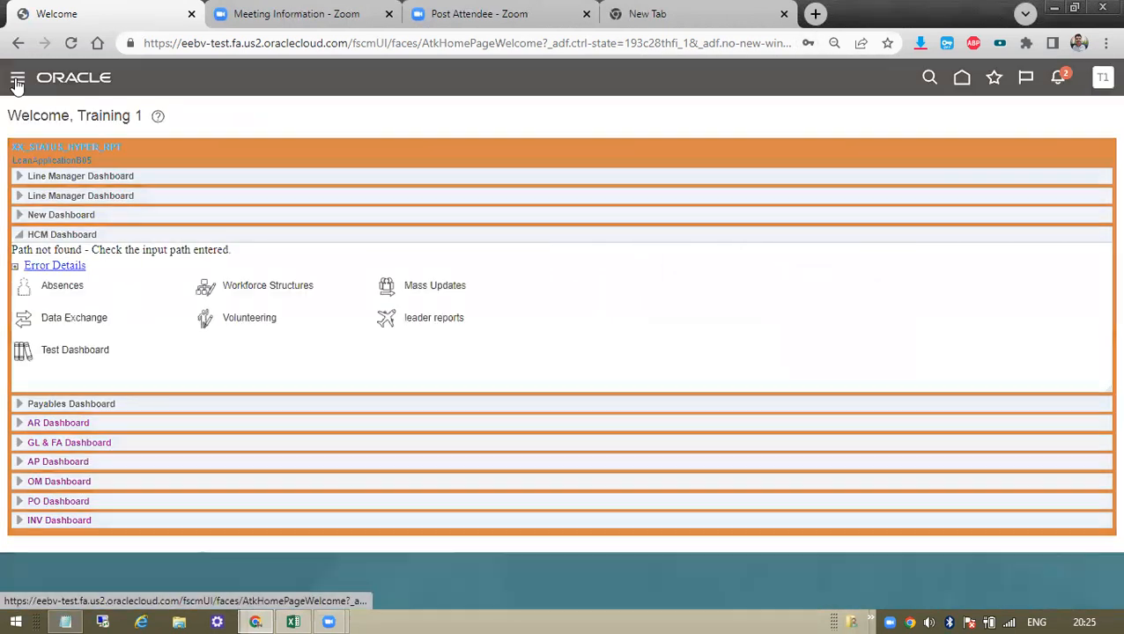
click(17, 82)
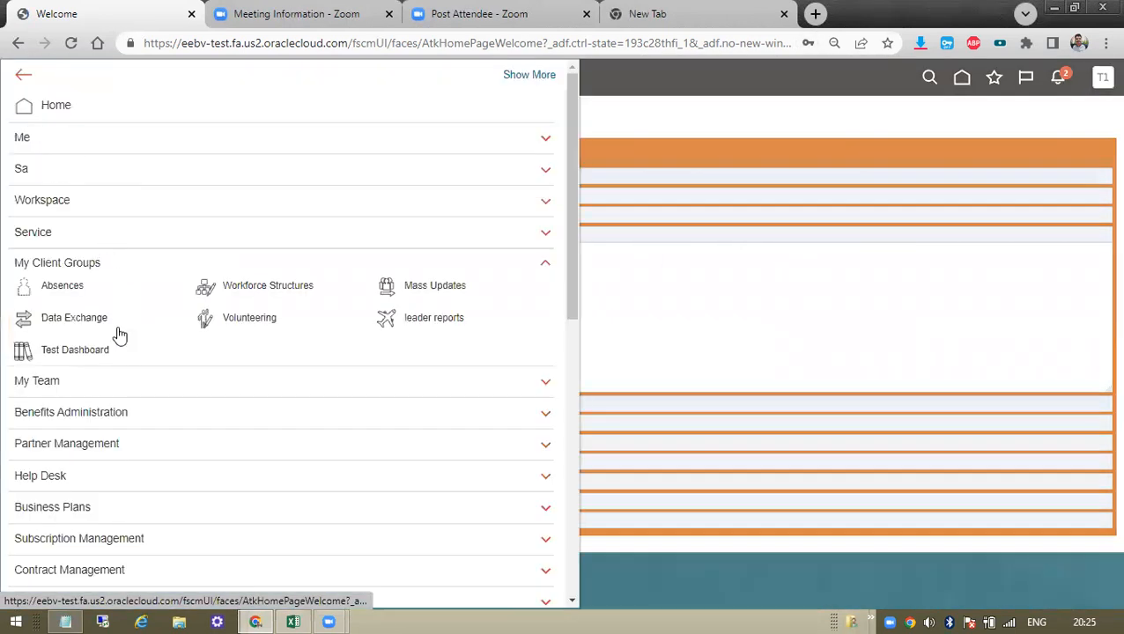
click(257, 391)
click(819, 111)
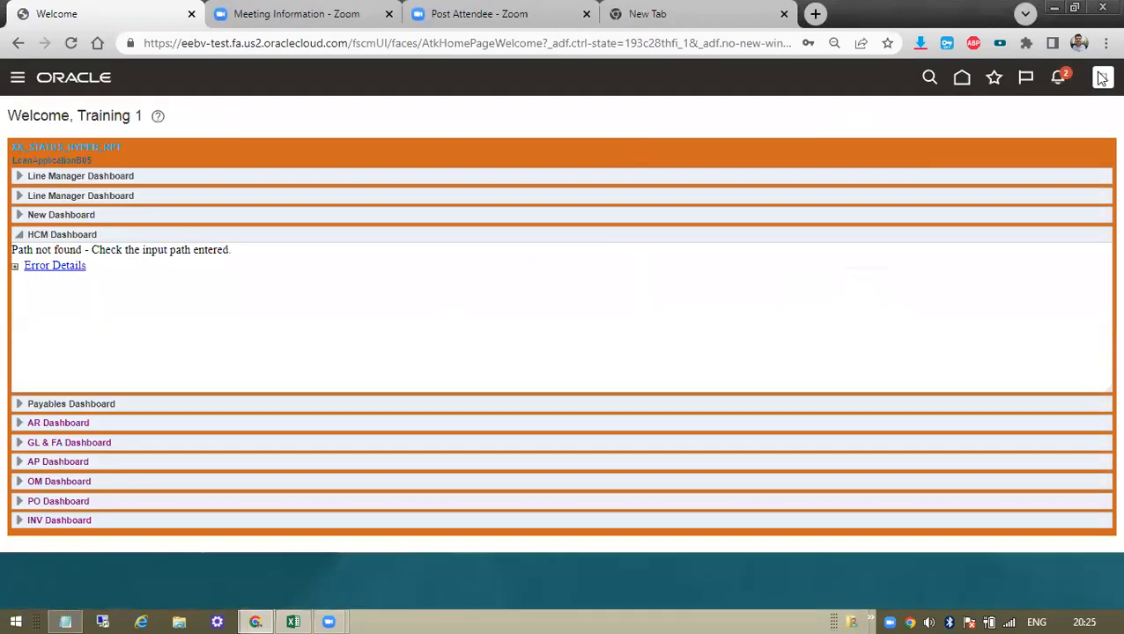
Sign out of the Training.1 account and confirm the single sign-off.
click(1103, 81)
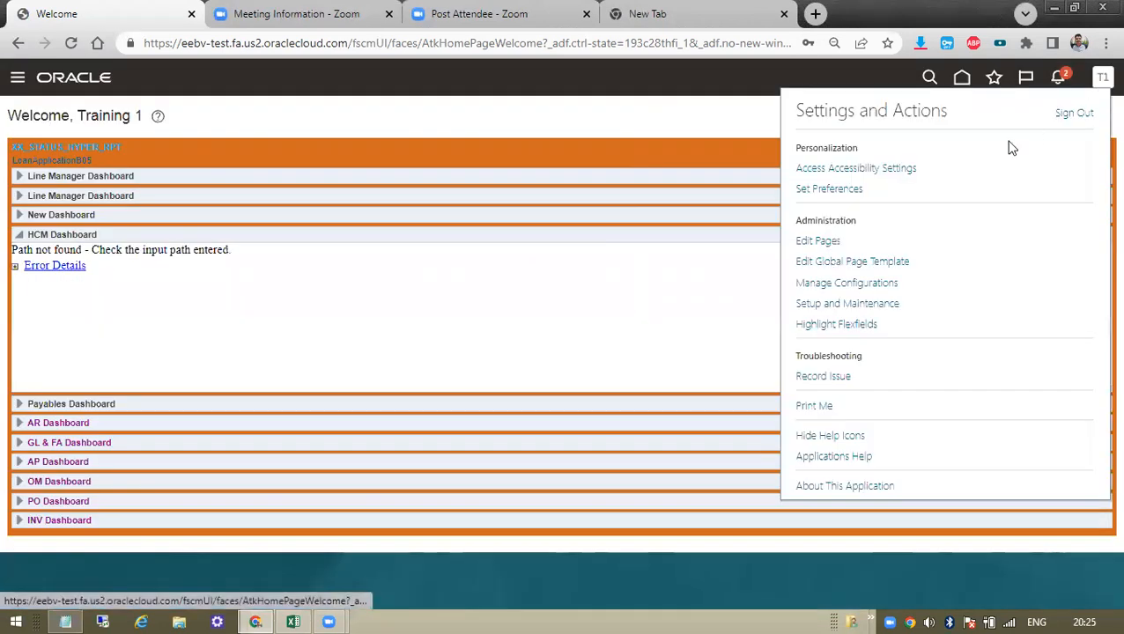
click(1075, 117)
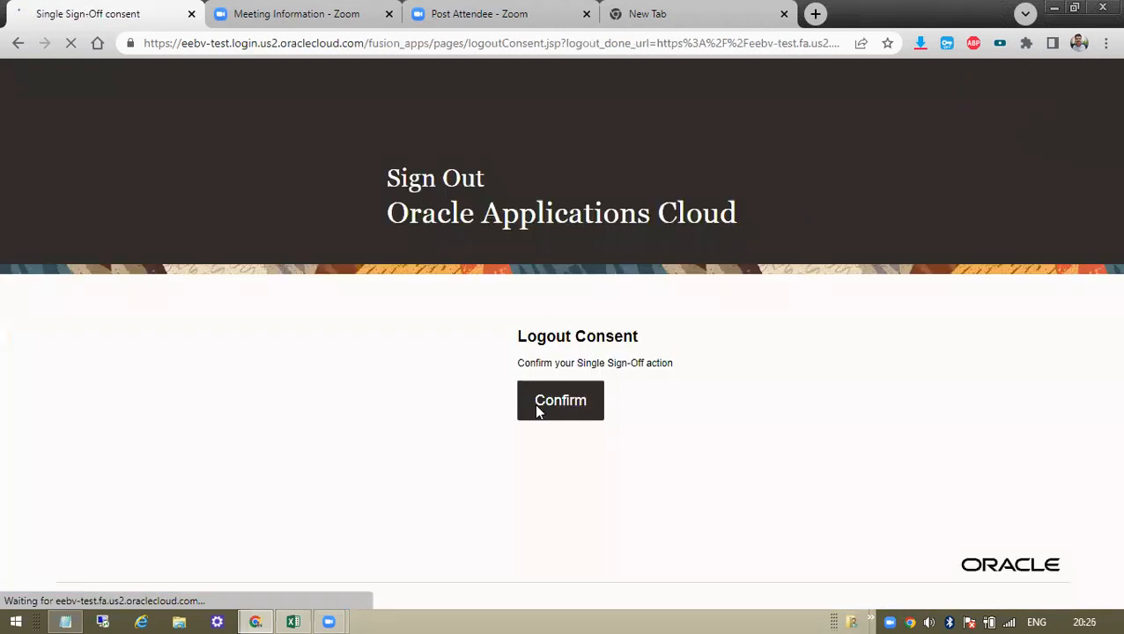
click(548, 412)
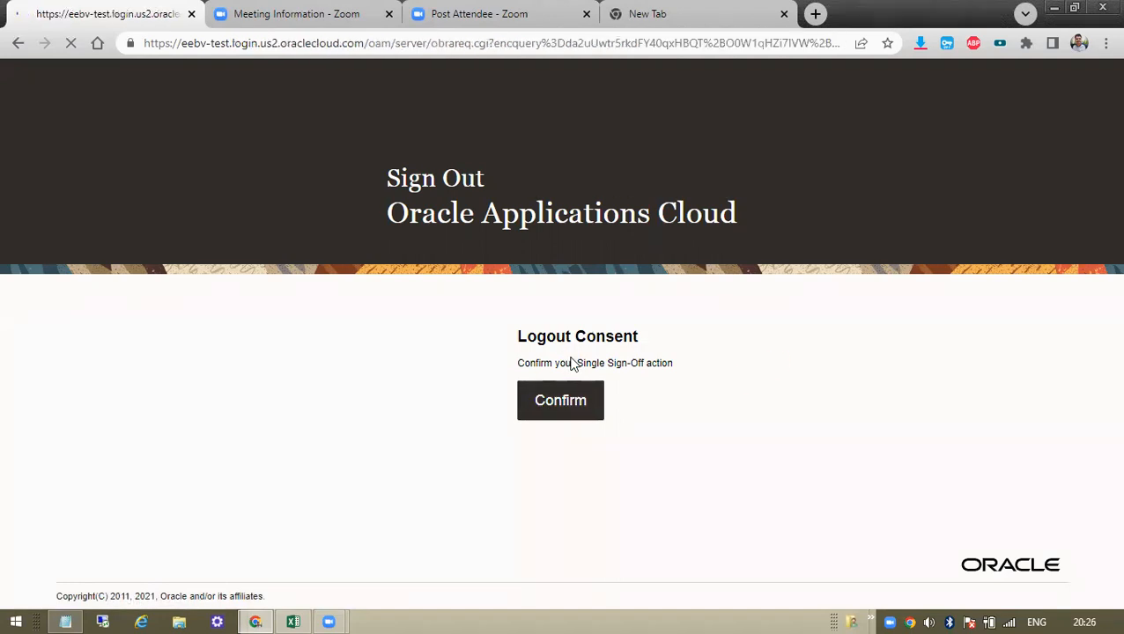
Try to sign in with the user ID Training.2 and the account password.
click(601, 343)
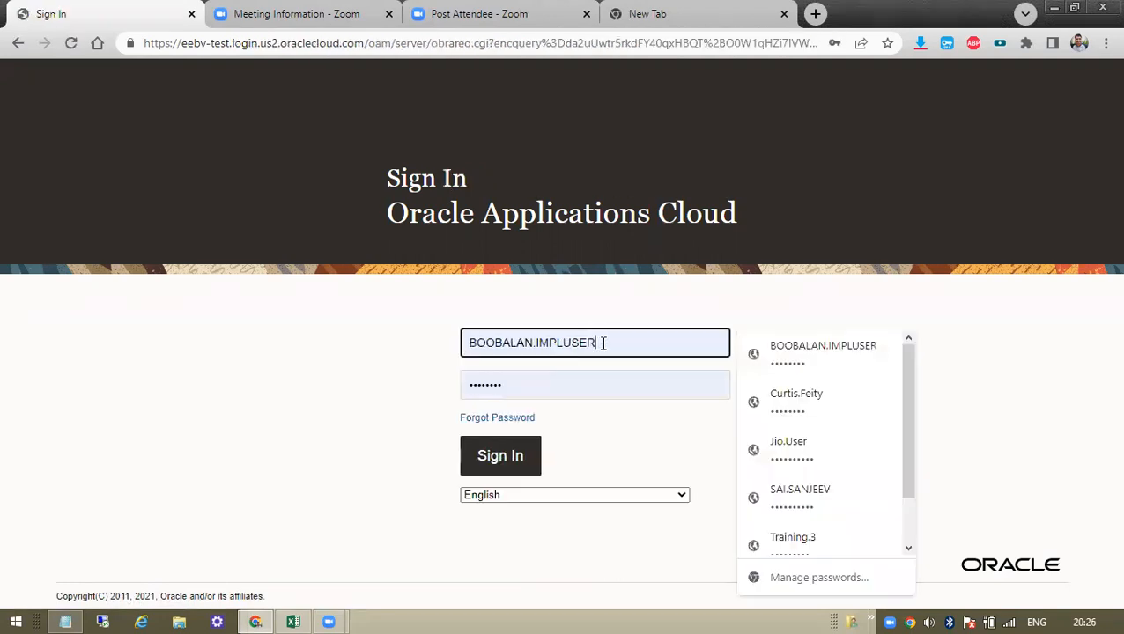
drag(598, 343, 469, 349)
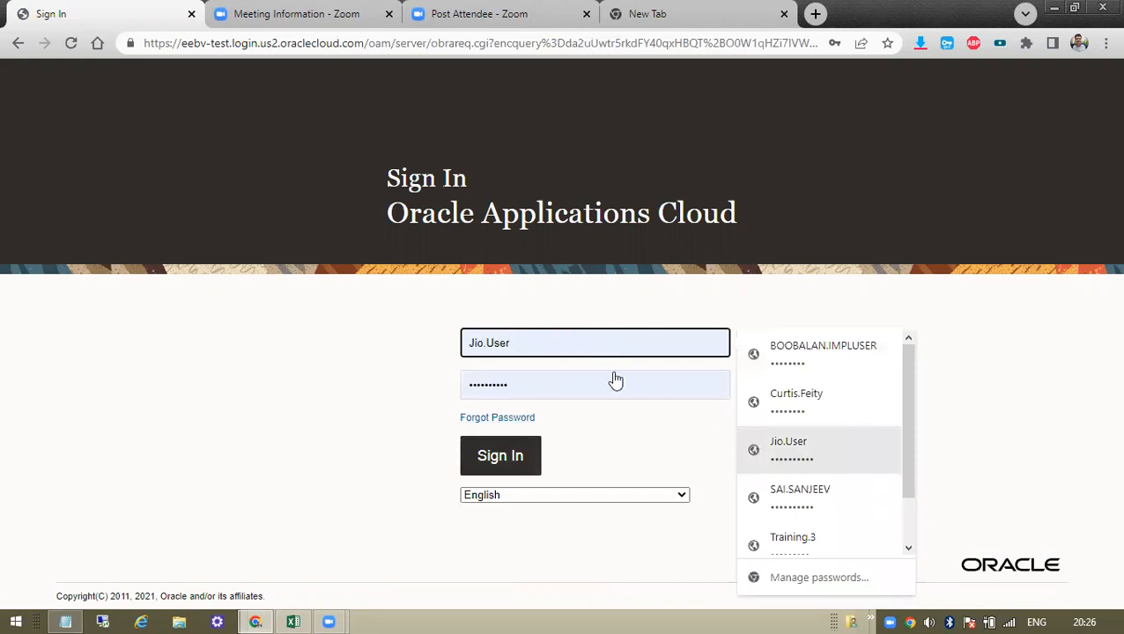
click(782, 536)
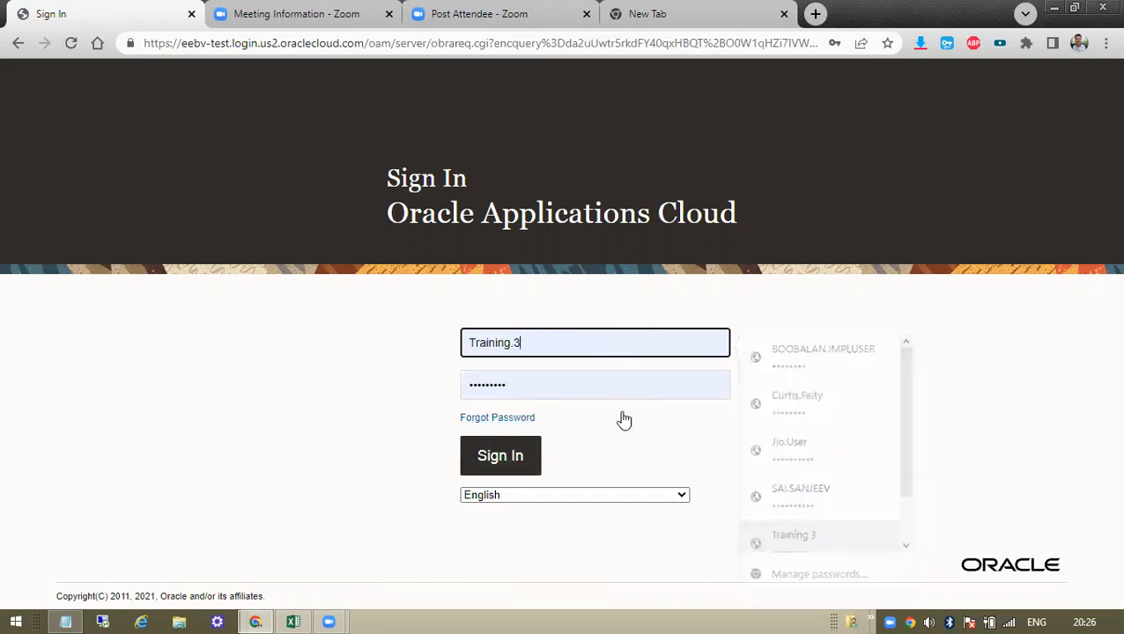
key(BackSpace)
text(2)
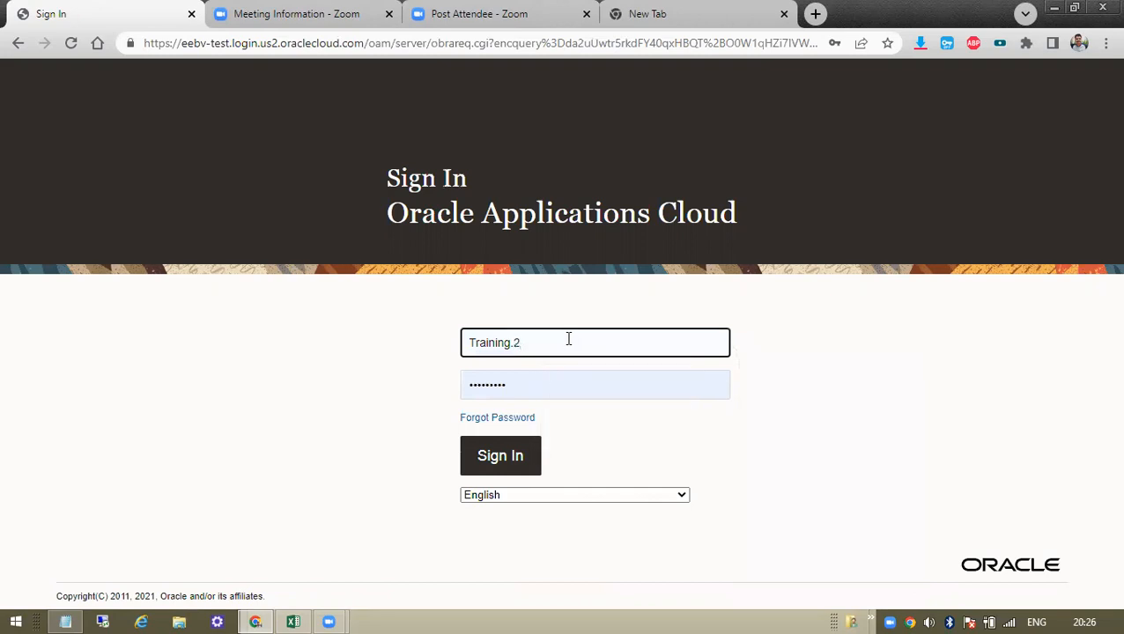
double_click(527, 384)
text(•••)
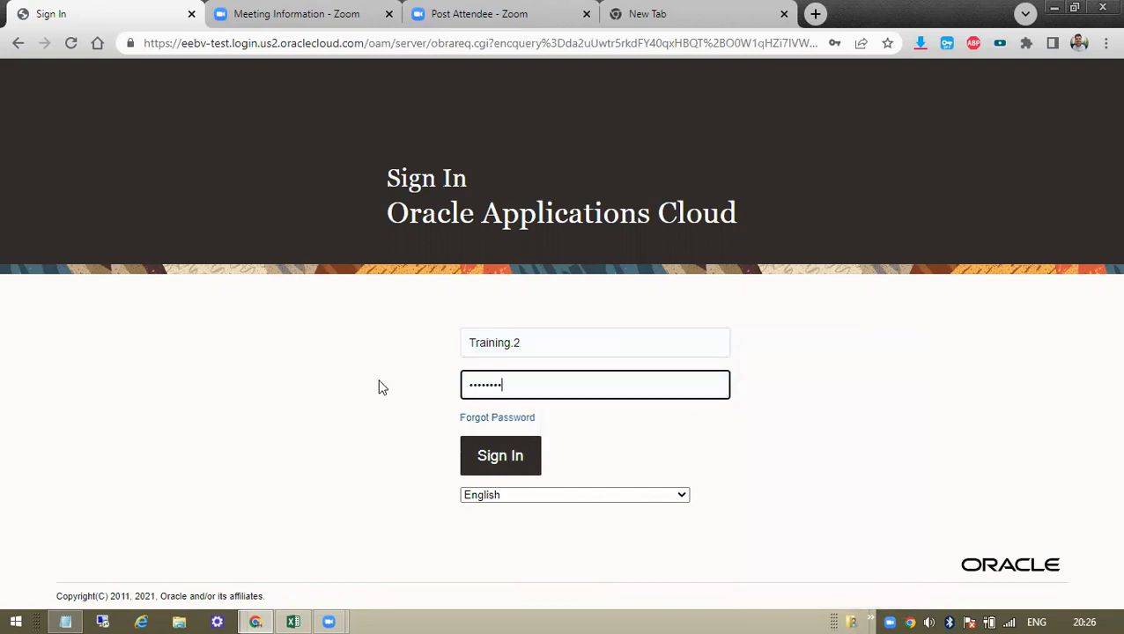
click(491, 446)
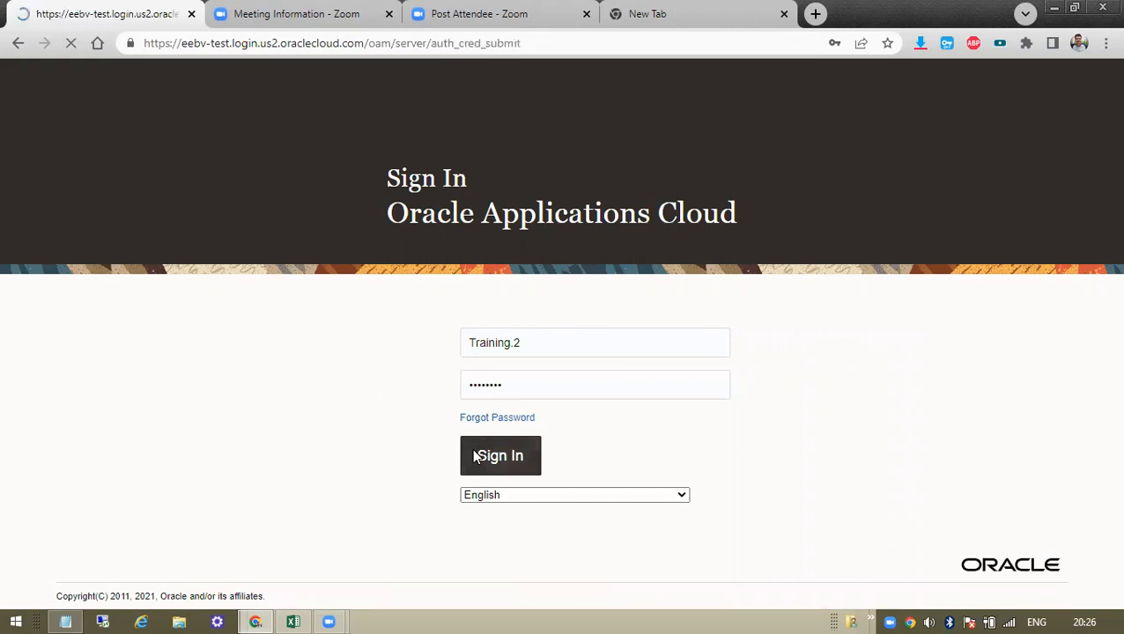
Sign in with the prefilled implementation user credentials and look over the full navigator.
drag(463, 318, 642, 338)
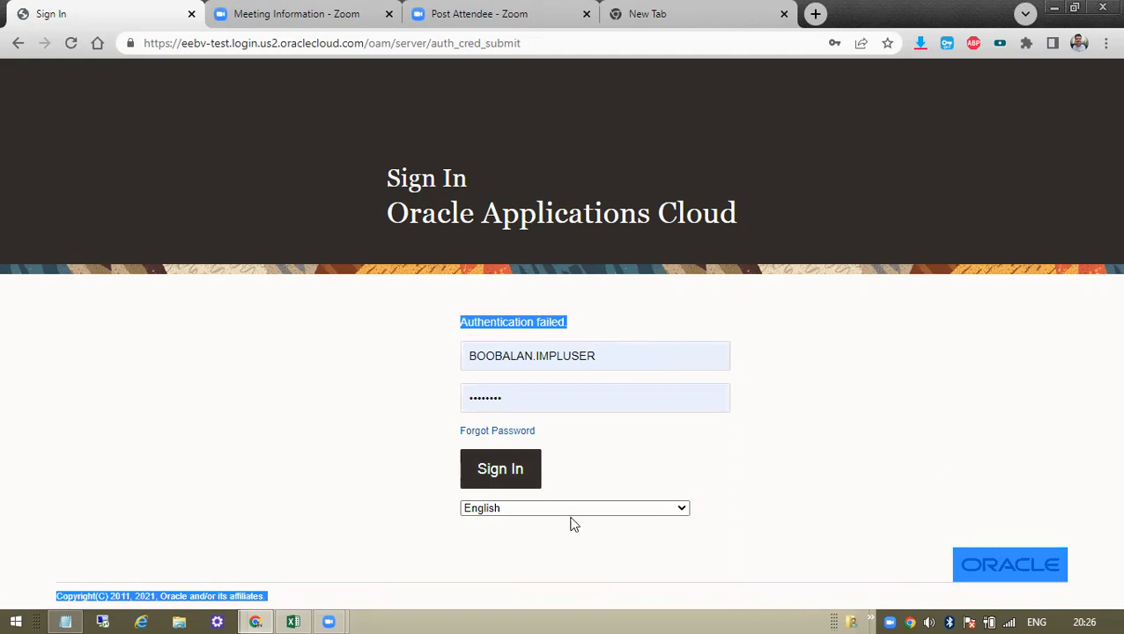
click(501, 470)
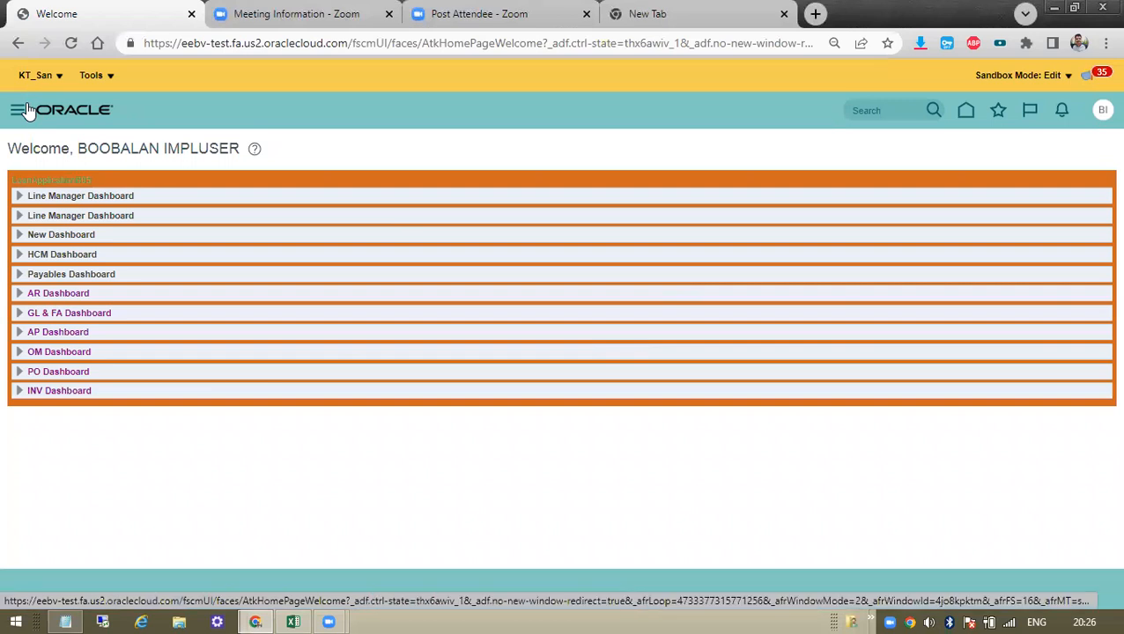
click(27, 106)
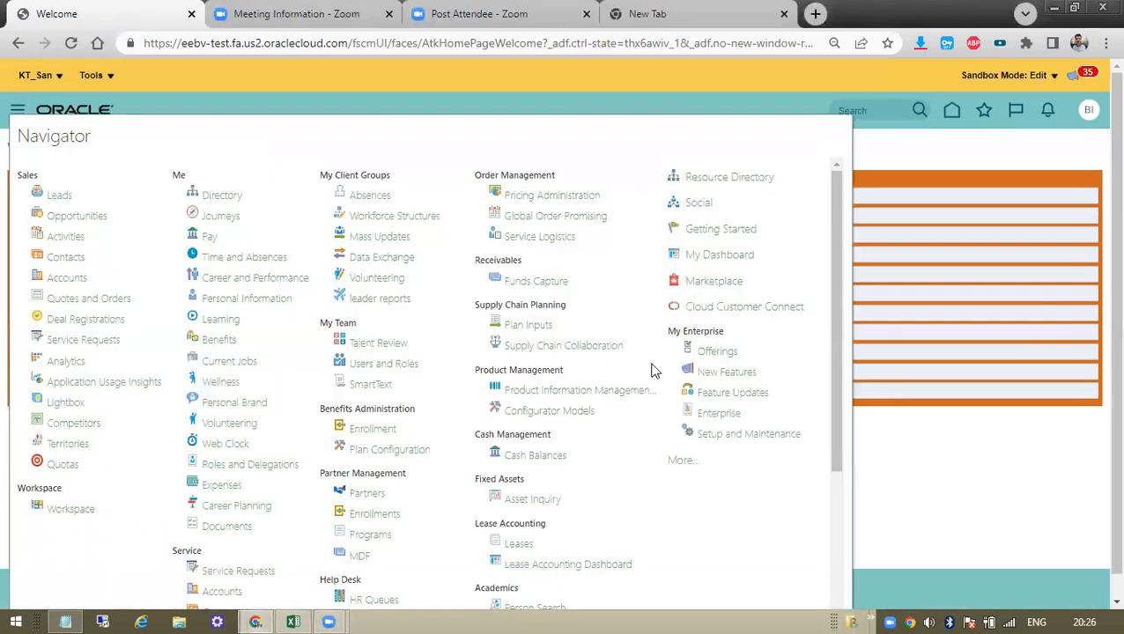
click(941, 484)
Go to the home page and examine the apps under My Client Groups, Me and Service.
click(964, 118)
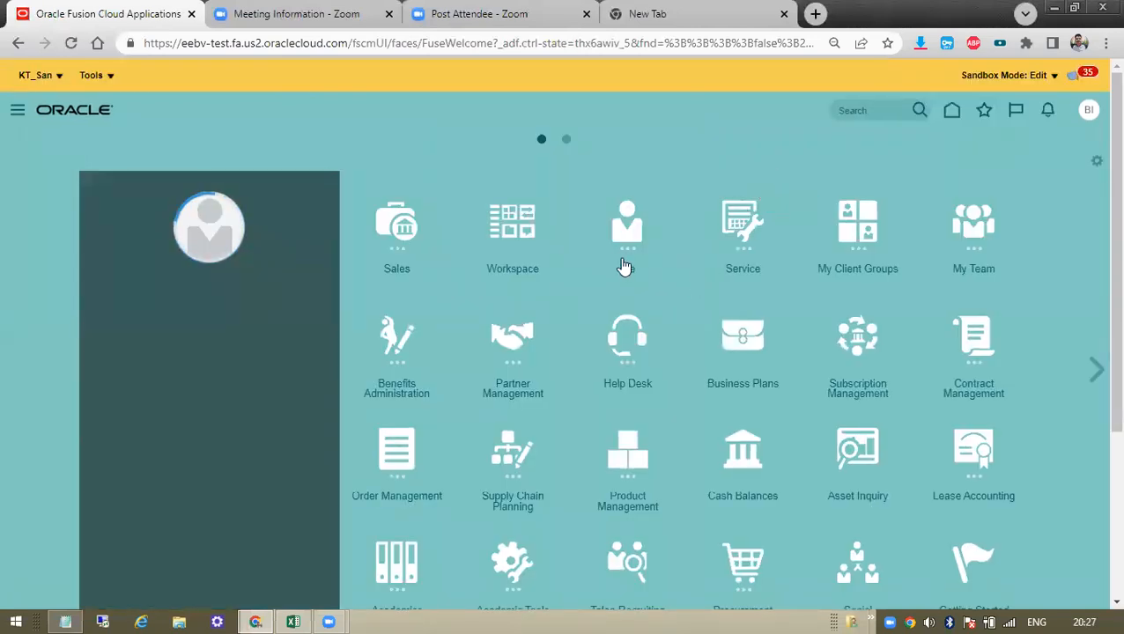
click(867, 235)
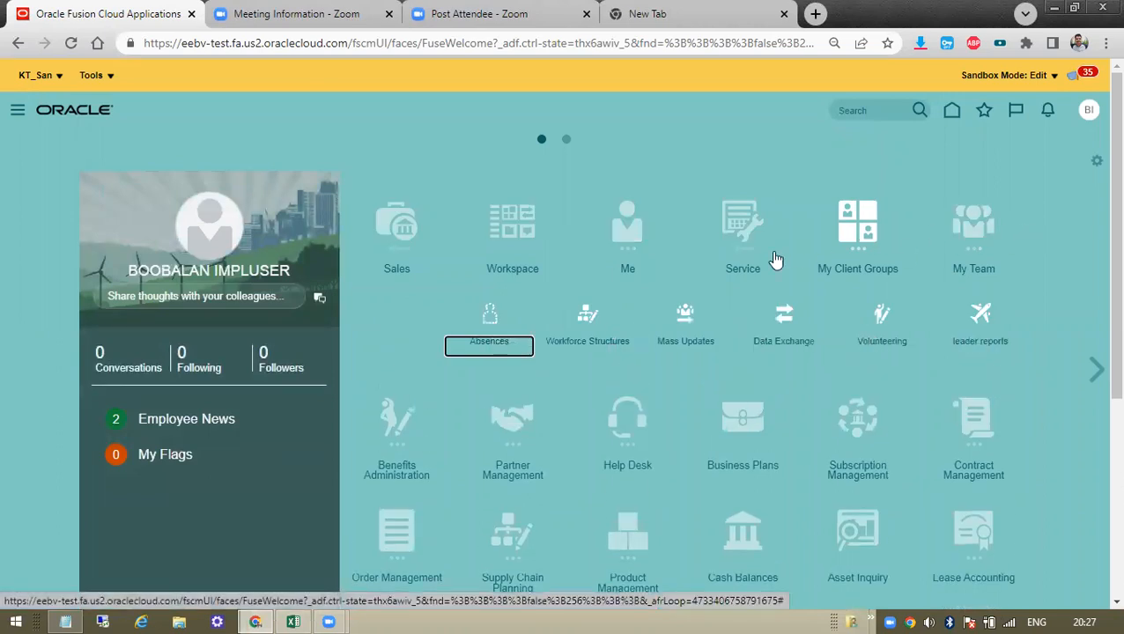
click(647, 250)
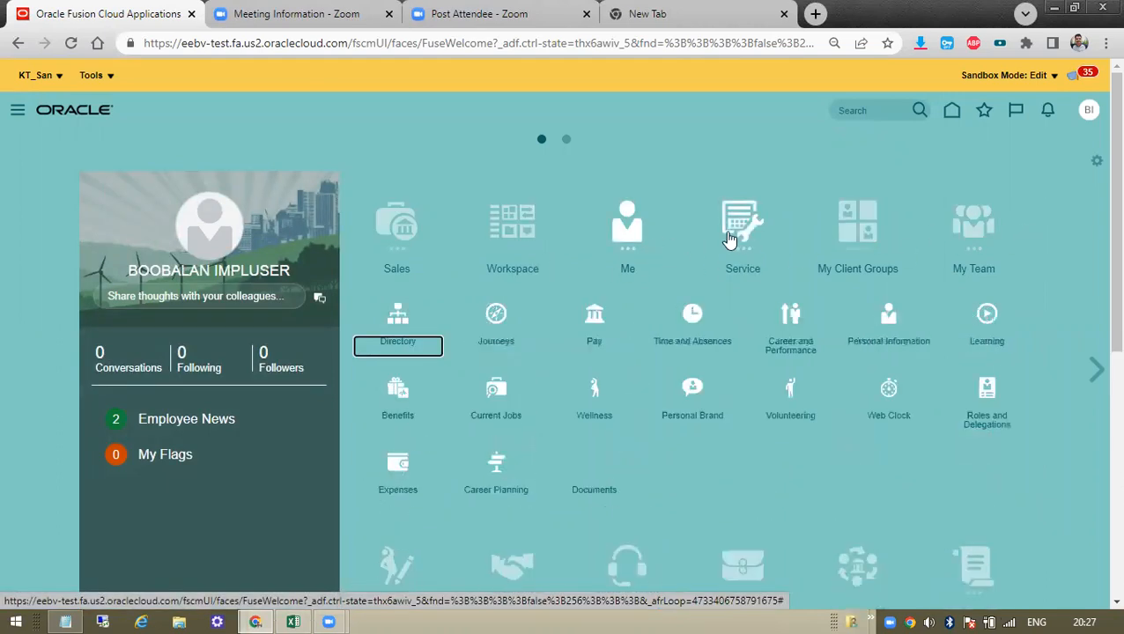
click(764, 232)
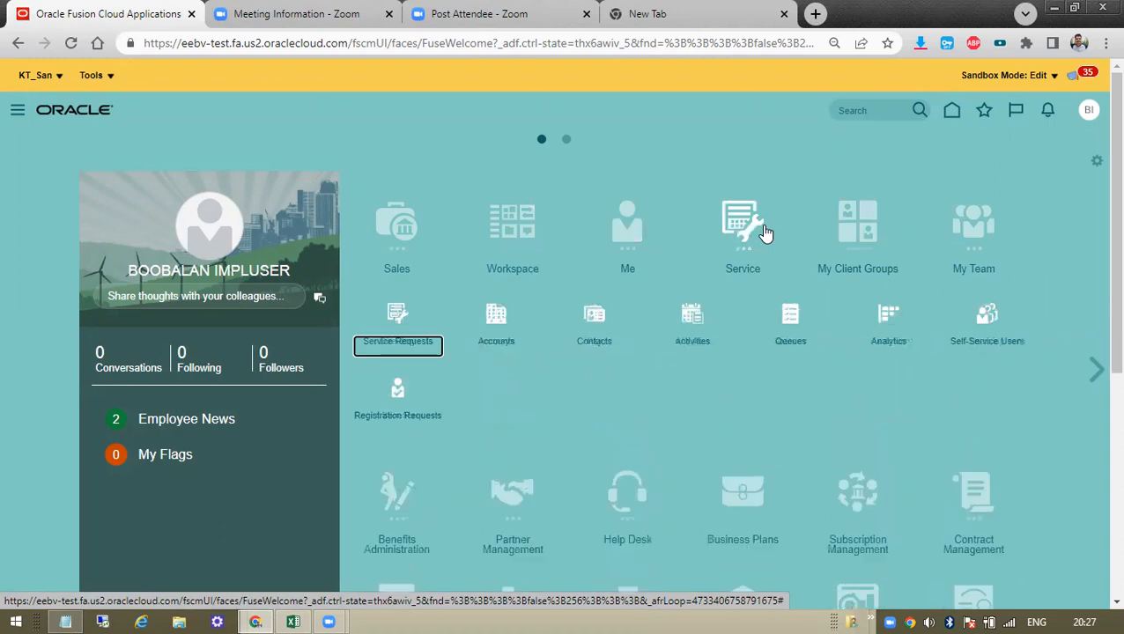
click(876, 246)
scroll(1036, 431, down, 3)
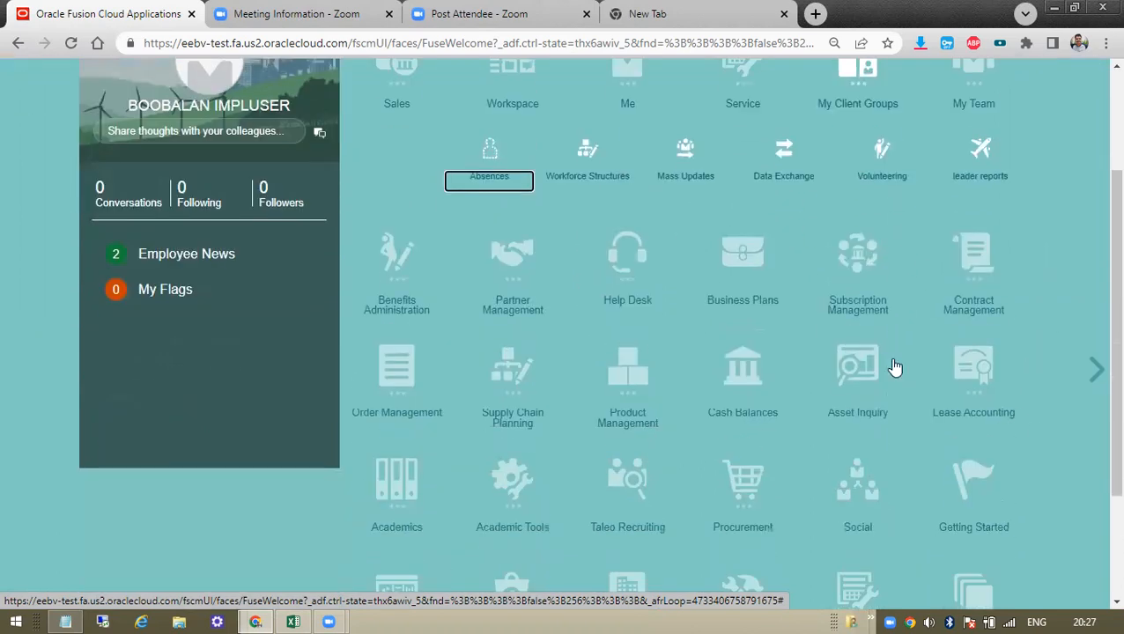
scroll(1013, 264, up, 3)
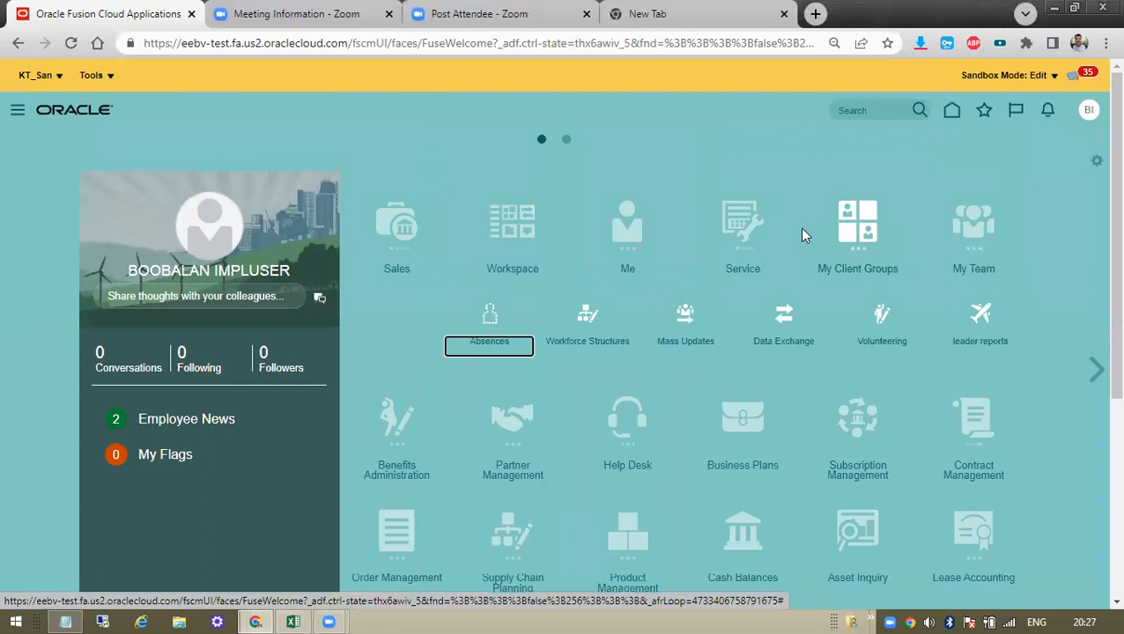
Sign out of the implementation user account and confirm the single sign-off.
click(1093, 116)
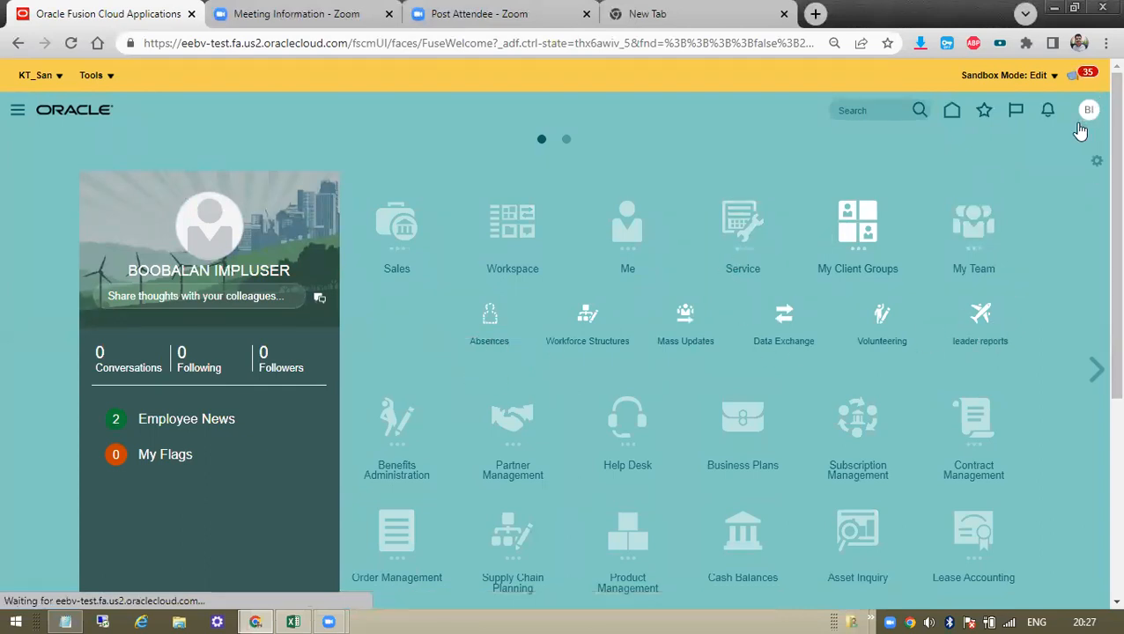
click(1058, 152)
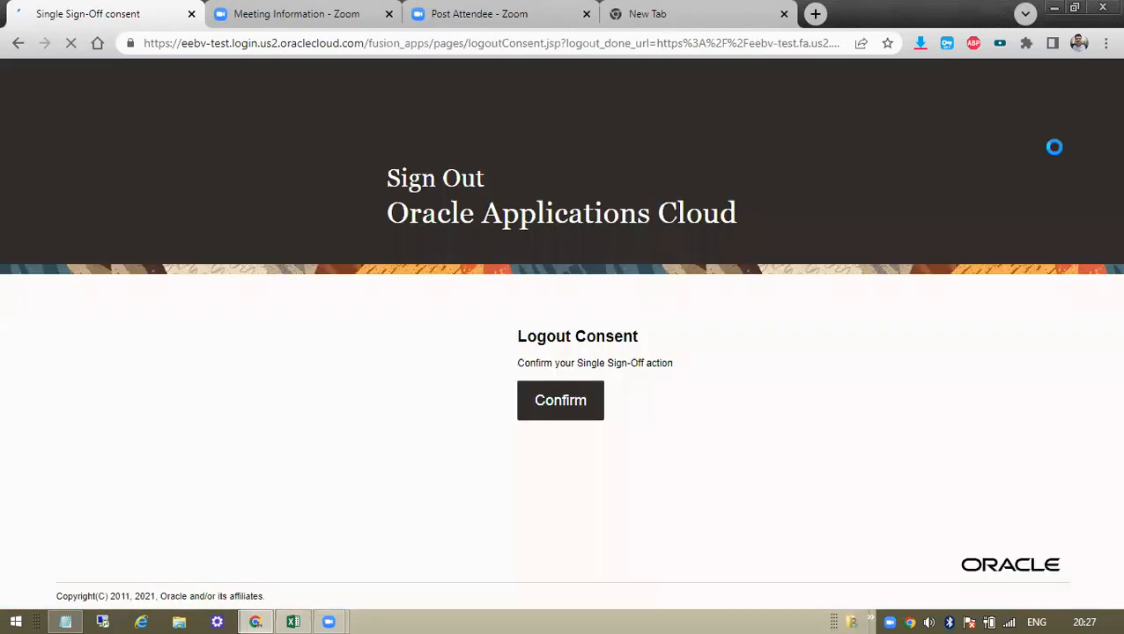
click(560, 405)
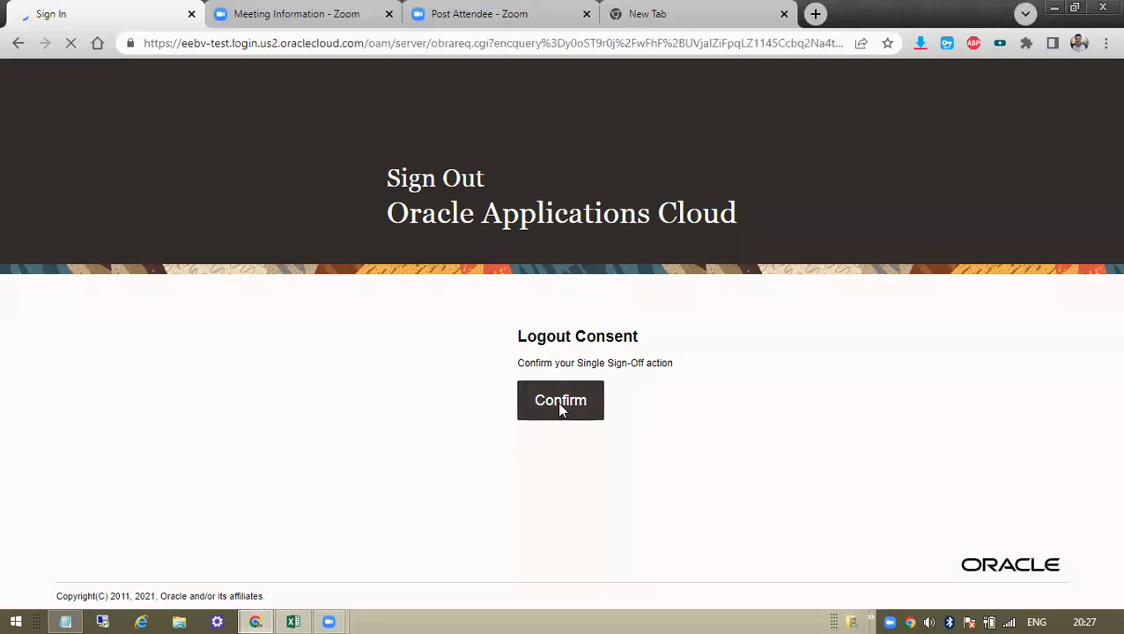
Sign in with the user ID Training.3 and the account password, and decline updating the password saved in the browser.
double_click(610, 342)
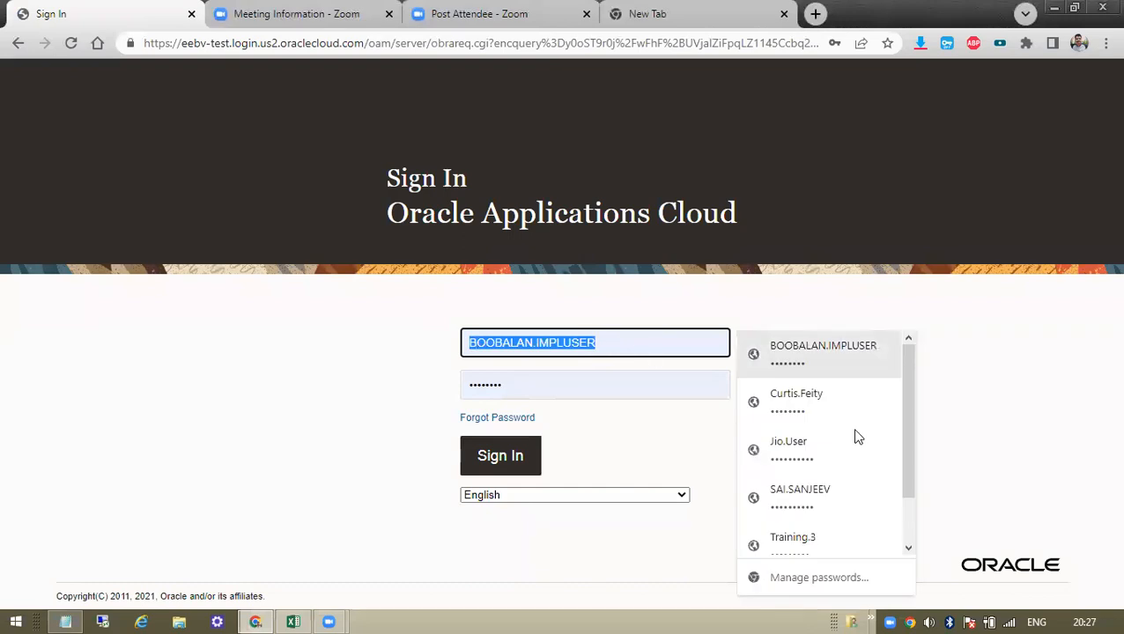
click(798, 544)
click(542, 381)
drag(536, 392, 366, 384)
text(••••)
key(BackSpace)
key(BackSpace)
key(BackSpace)
key(BackSpace)
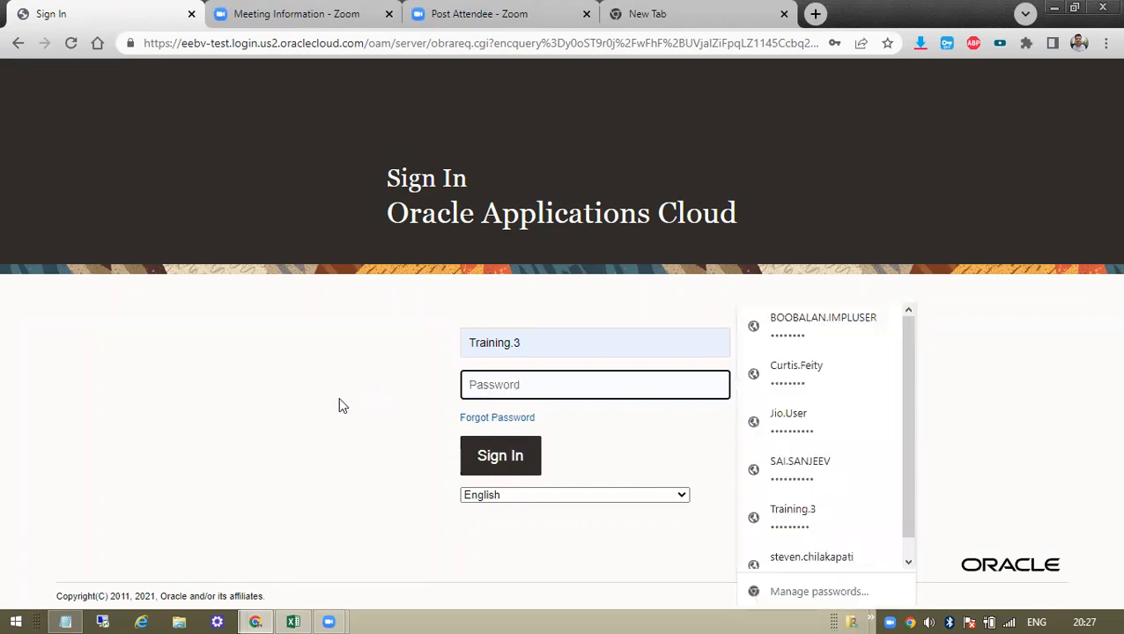
text(•••••••)
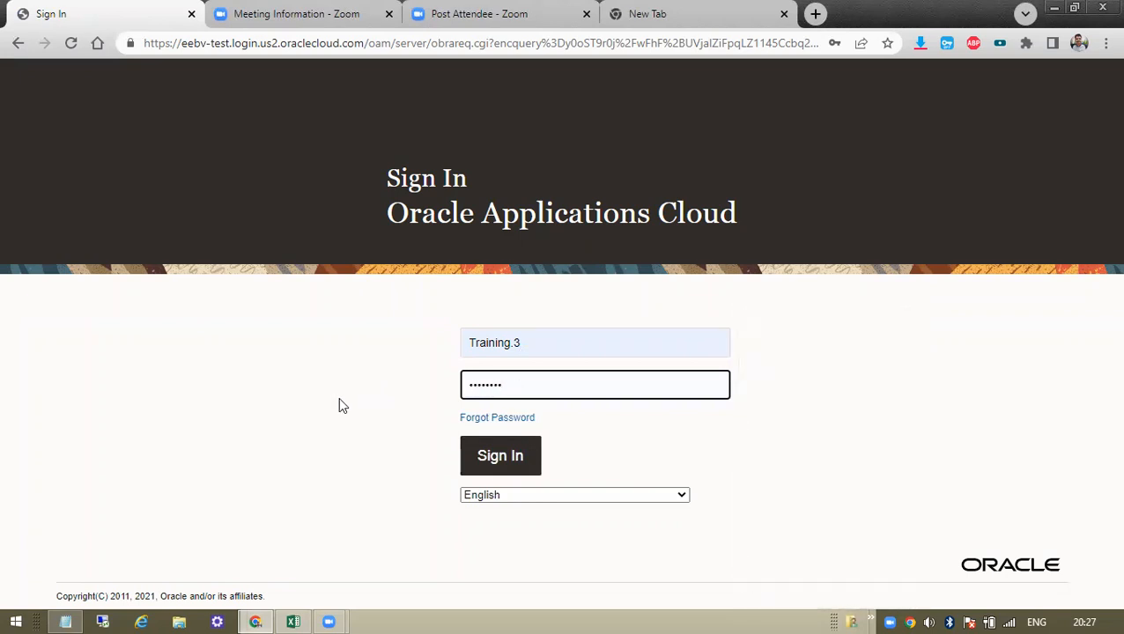
key(BackSpace)
key(BackSpace)
key(BackSpace)
key(BackSpace)
key(BackSpace)
key(BackSpace)
key(BackSpace)
text(••••••••)
key(Return)
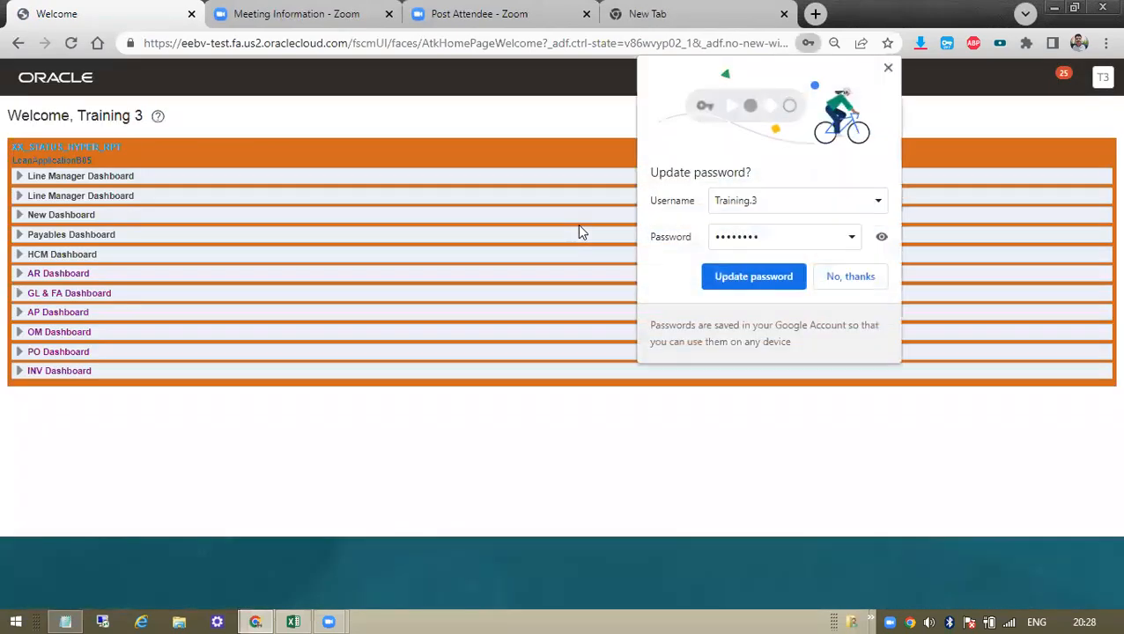
click(867, 284)
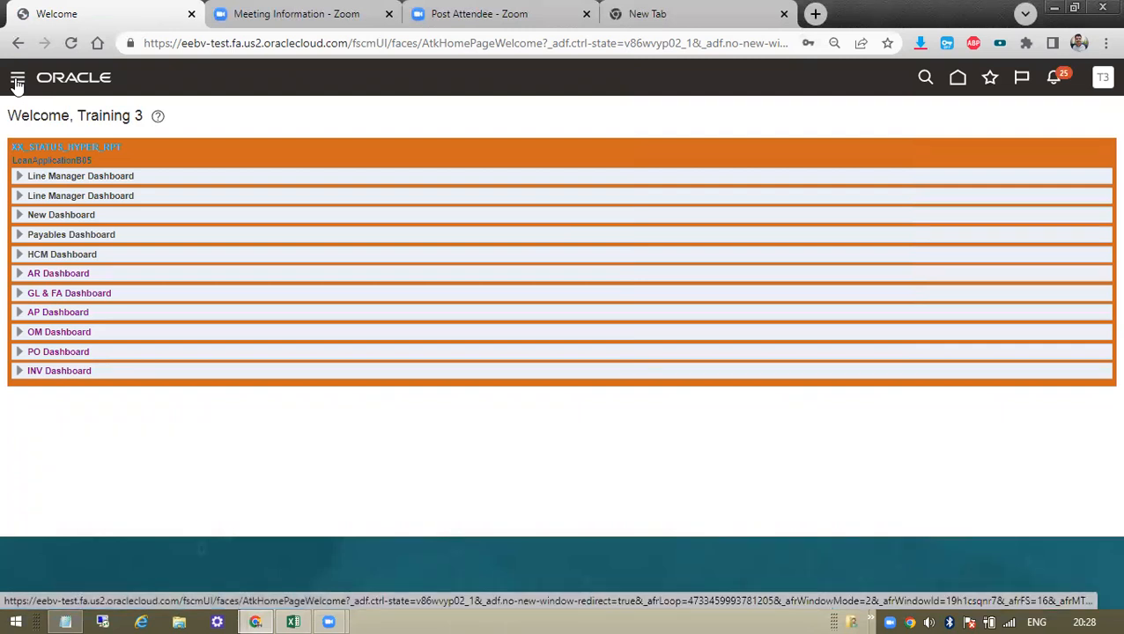
Open Person Management under My Client Groups and search for people with the keyword "us".
click(17, 82)
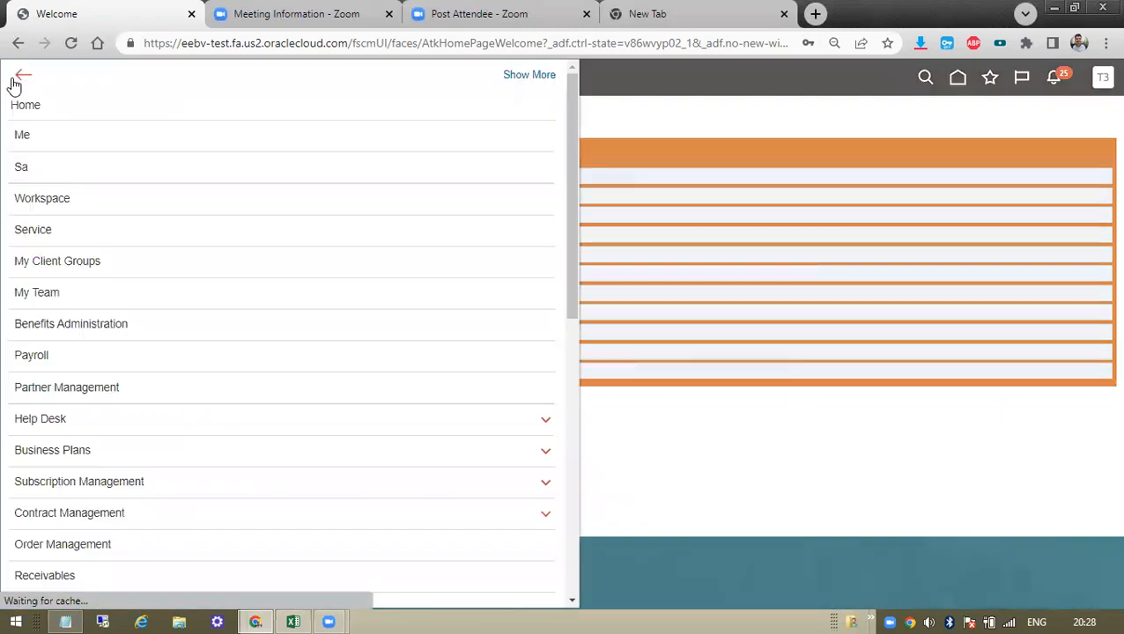
click(99, 266)
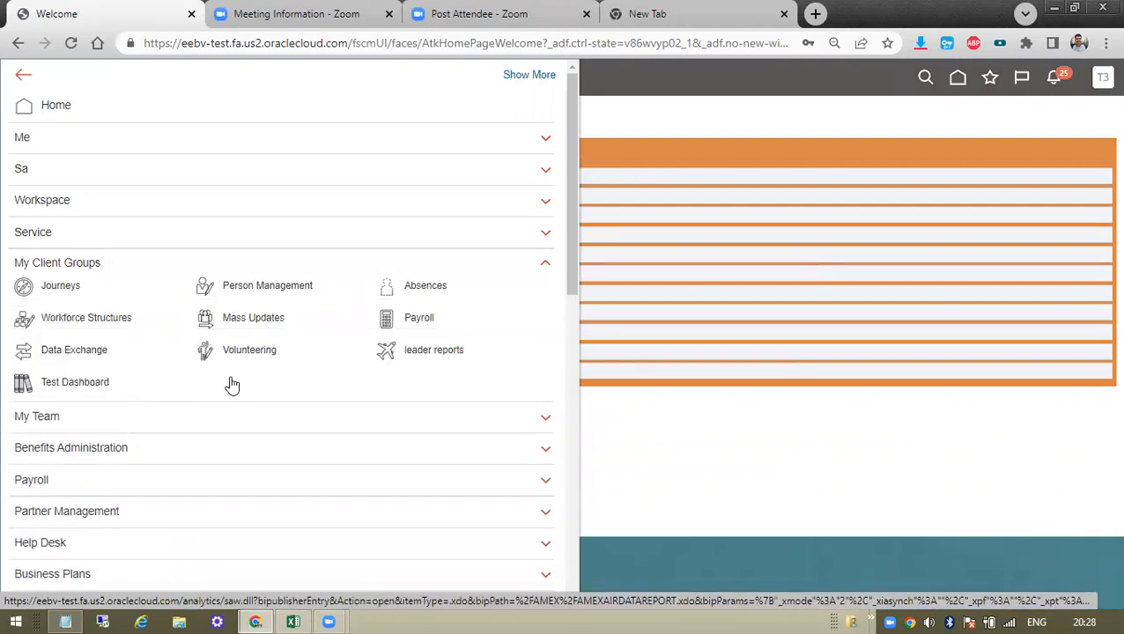
click(265, 288)
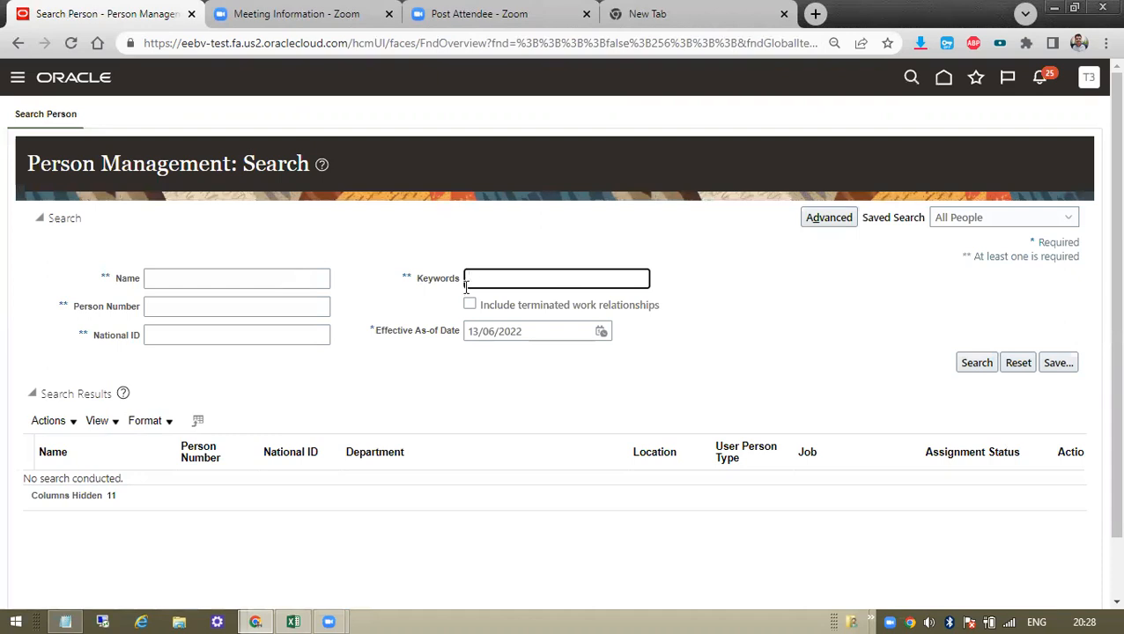
text(s)
click(979, 369)
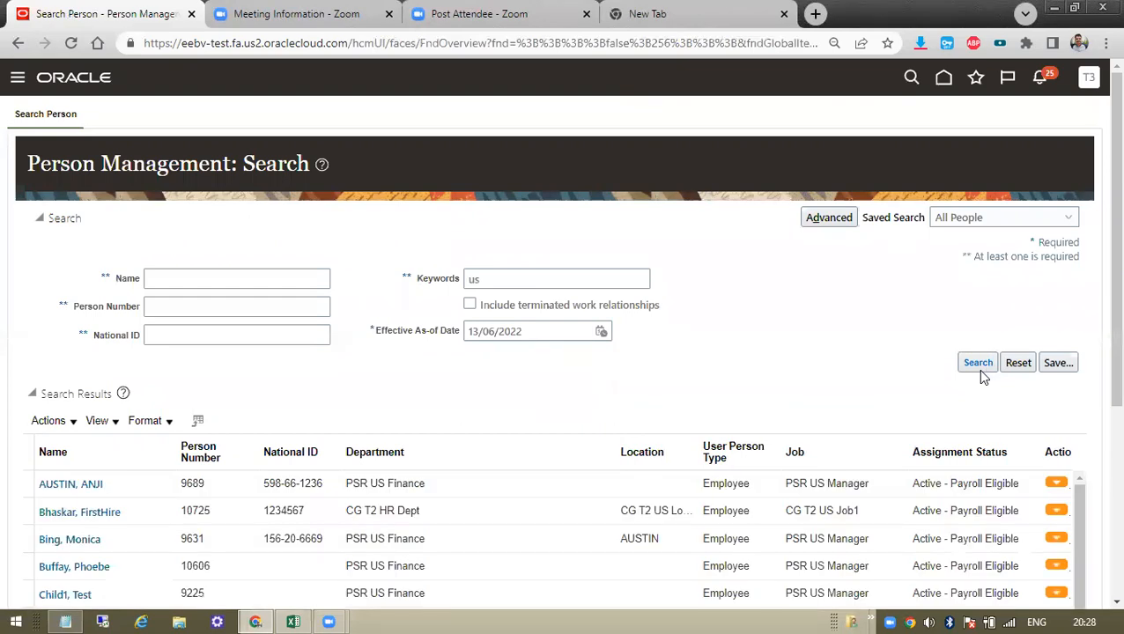
Open the first person in the search results and try to view their Person information from the Personal and Employment tasks.
click(55, 484)
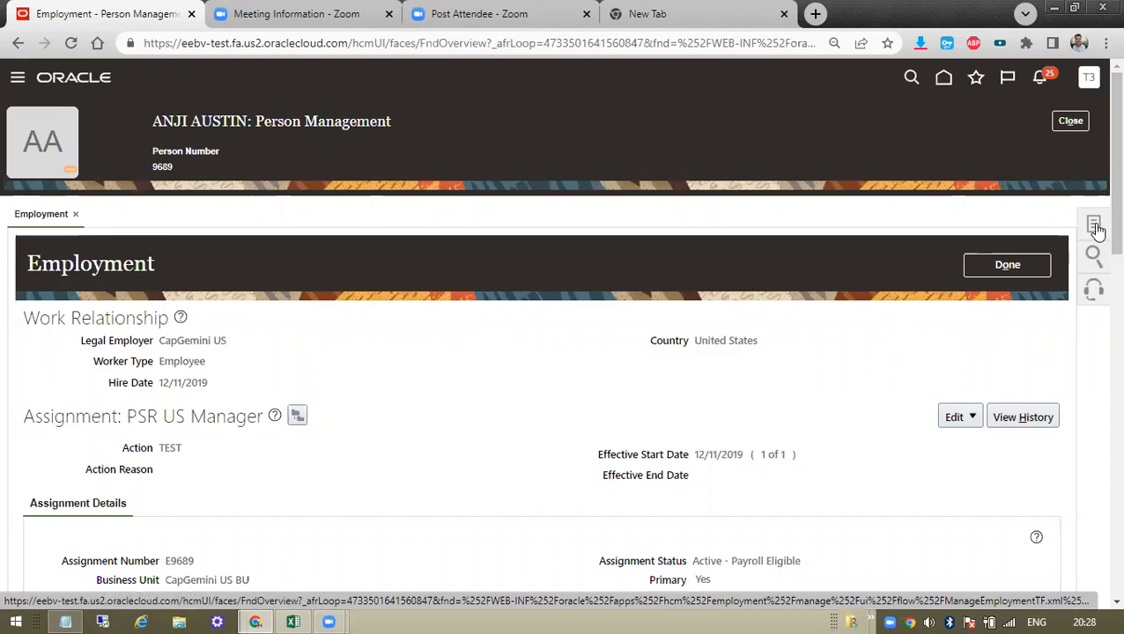
click(1095, 227)
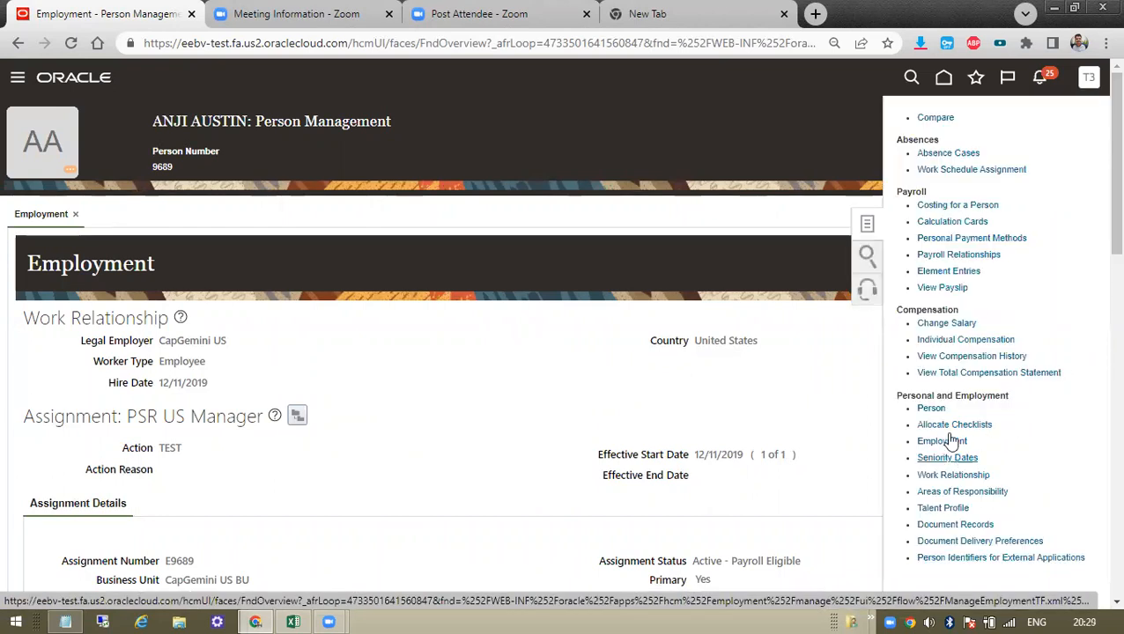
click(932, 409)
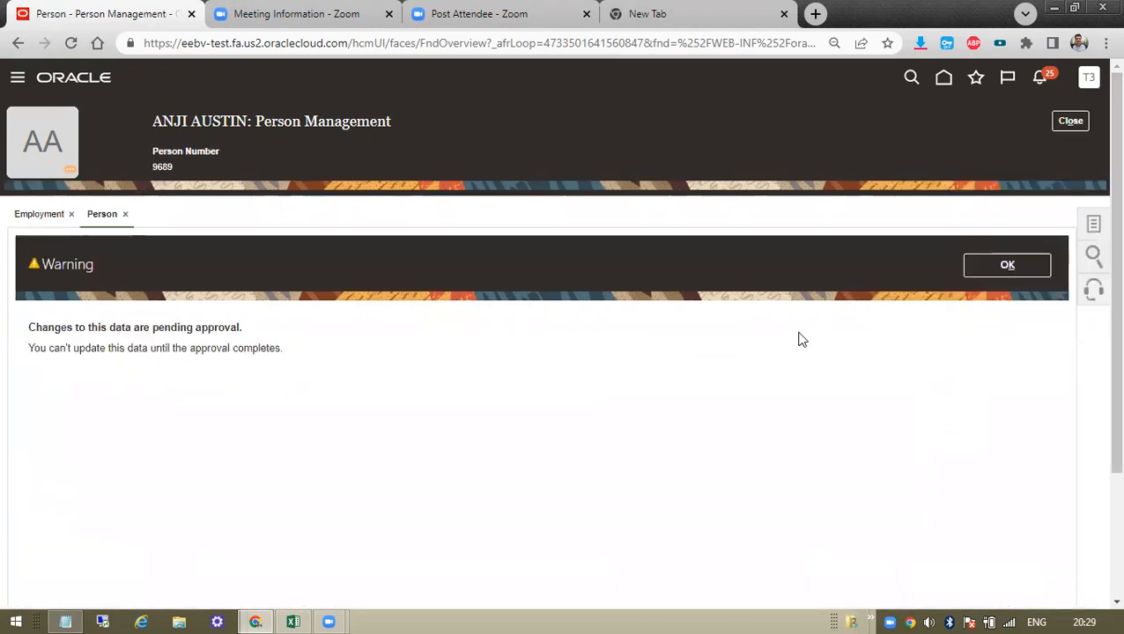
click(1011, 272)
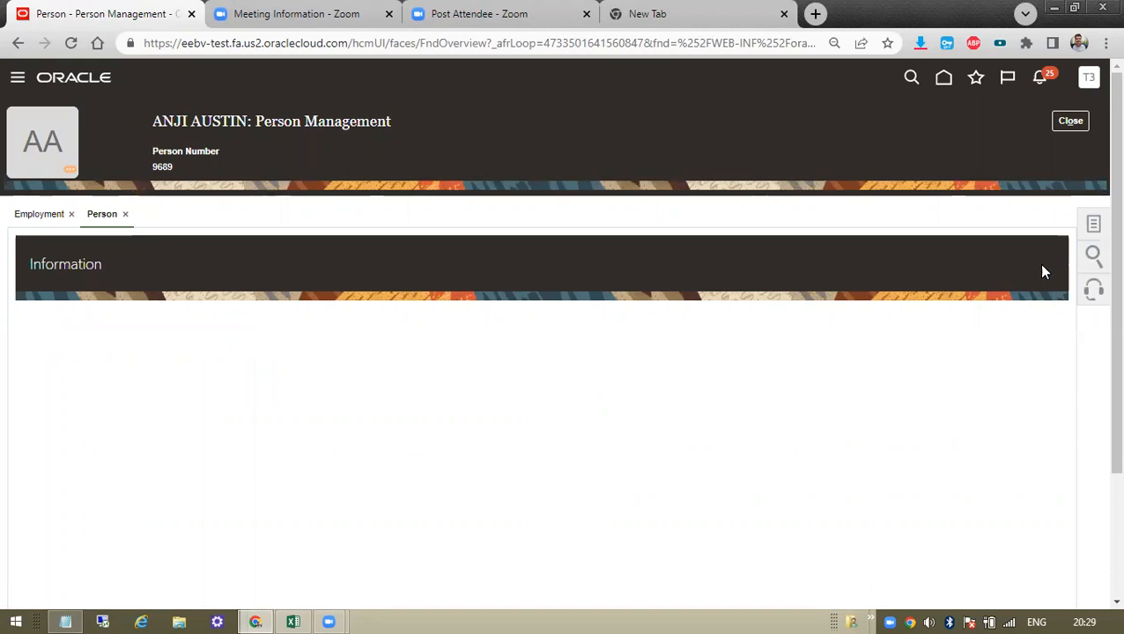
click(1093, 227)
click(941, 409)
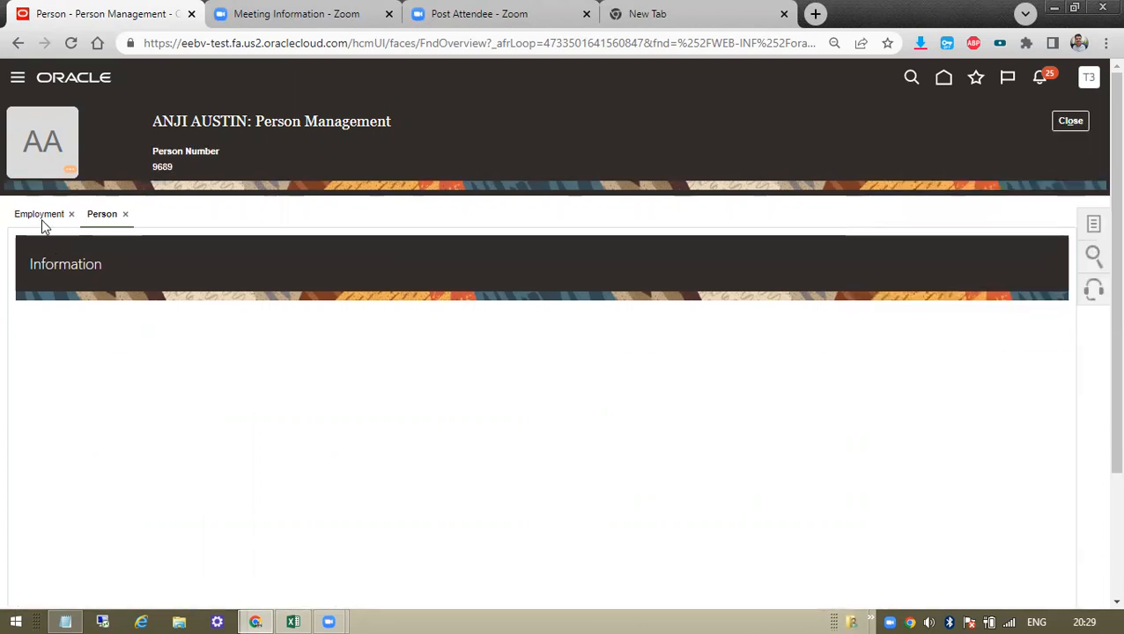
Return to the person's Employment page and examine the work relationship, job, manager and other assignment details.
click(42, 218)
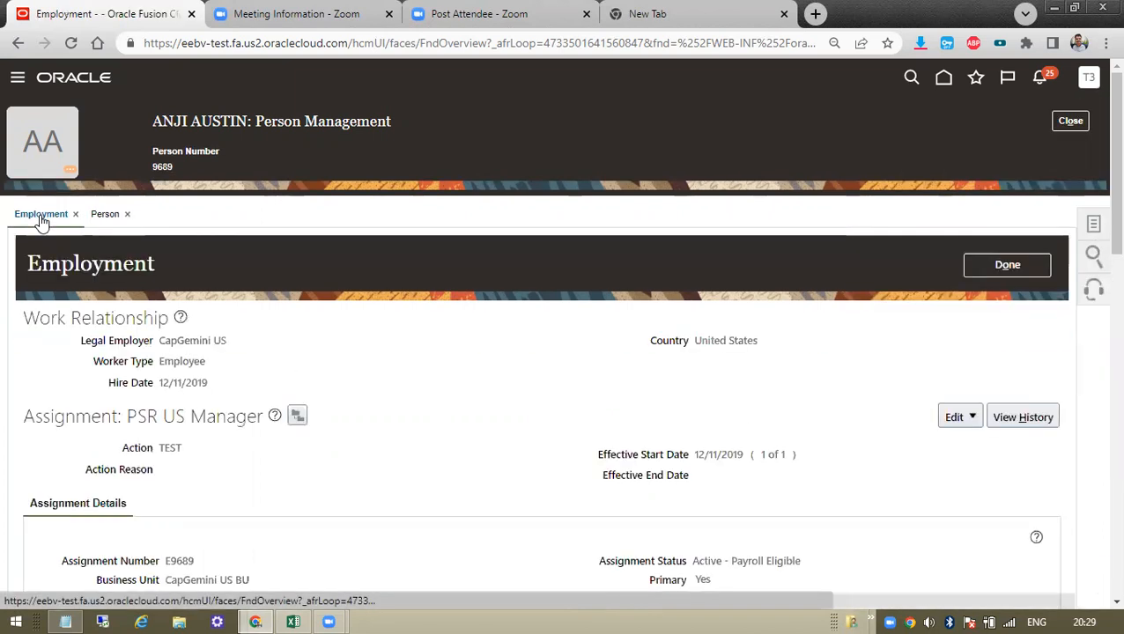
scroll(485, 420, down, 3)
scroll(491, 434, down, 4)
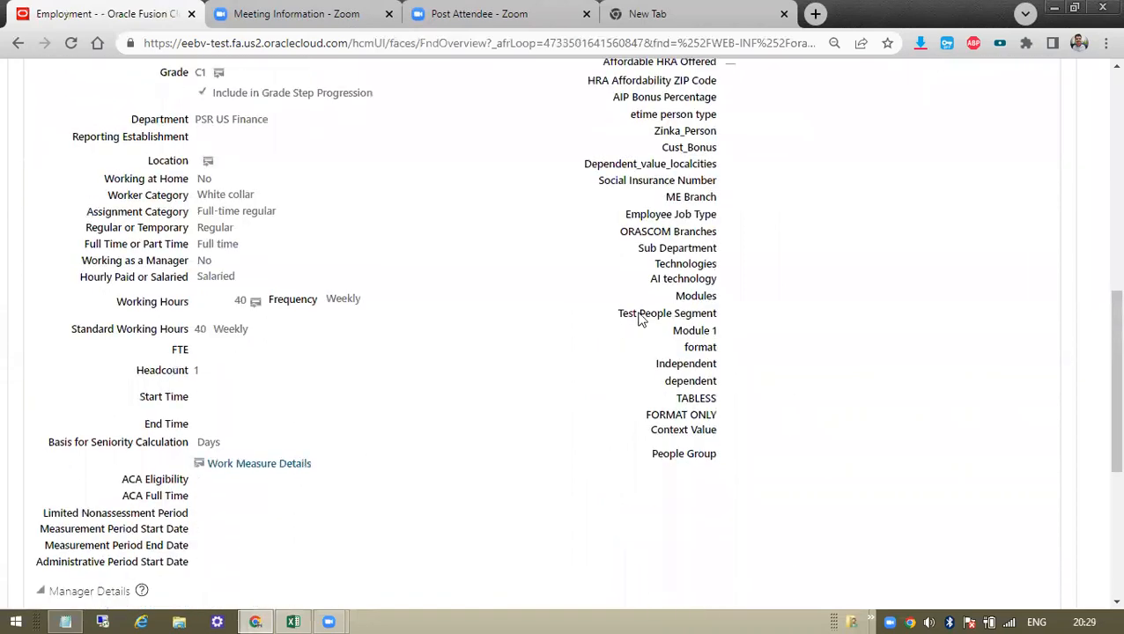
scroll(944, 323, up, 7)
scroll(483, 306, down, 8)
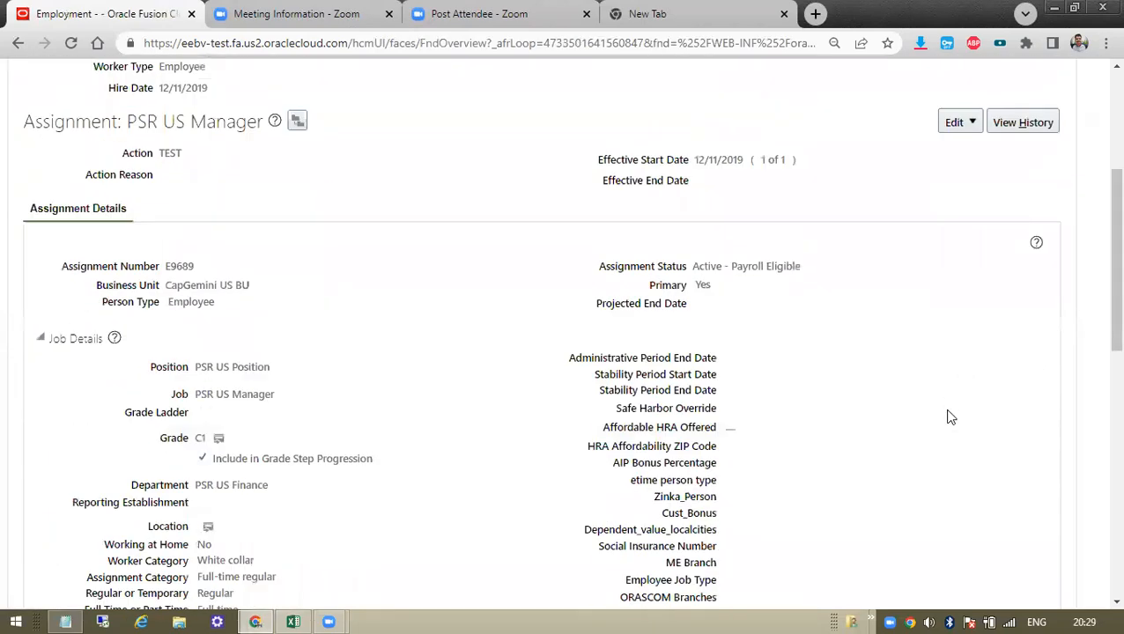
scroll(470, 438, down, 2)
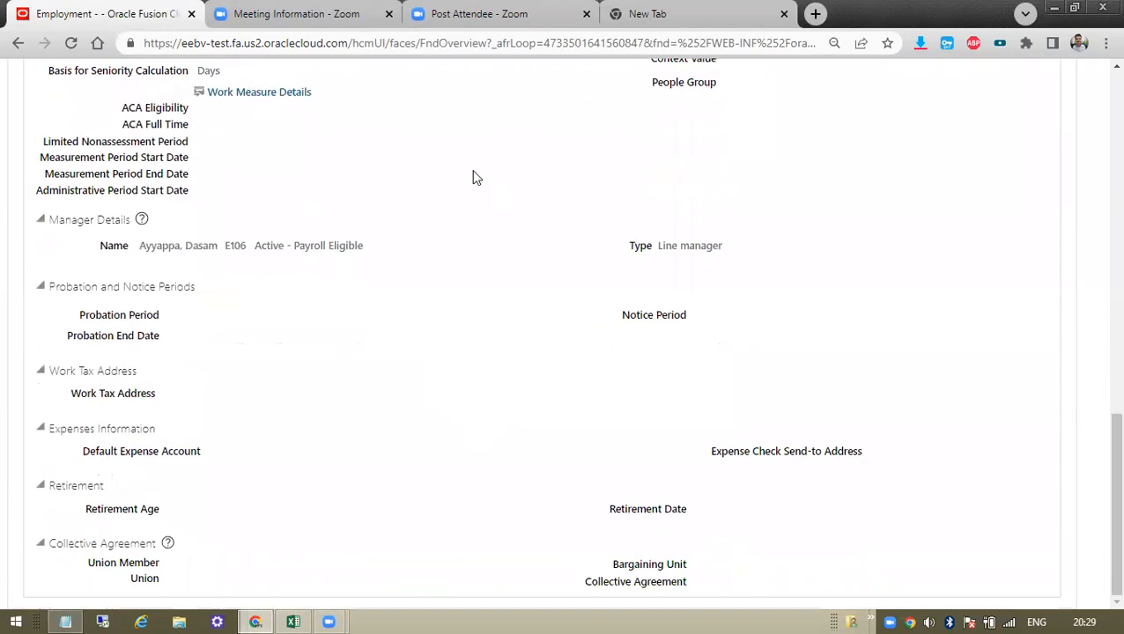
Switch to the Excel setup task list and look over the tasks, including the Manage Lookups row and its status.
key(alt+Tab)
click(322, 351)
mouse_move(328, 619)
click(256, 550)
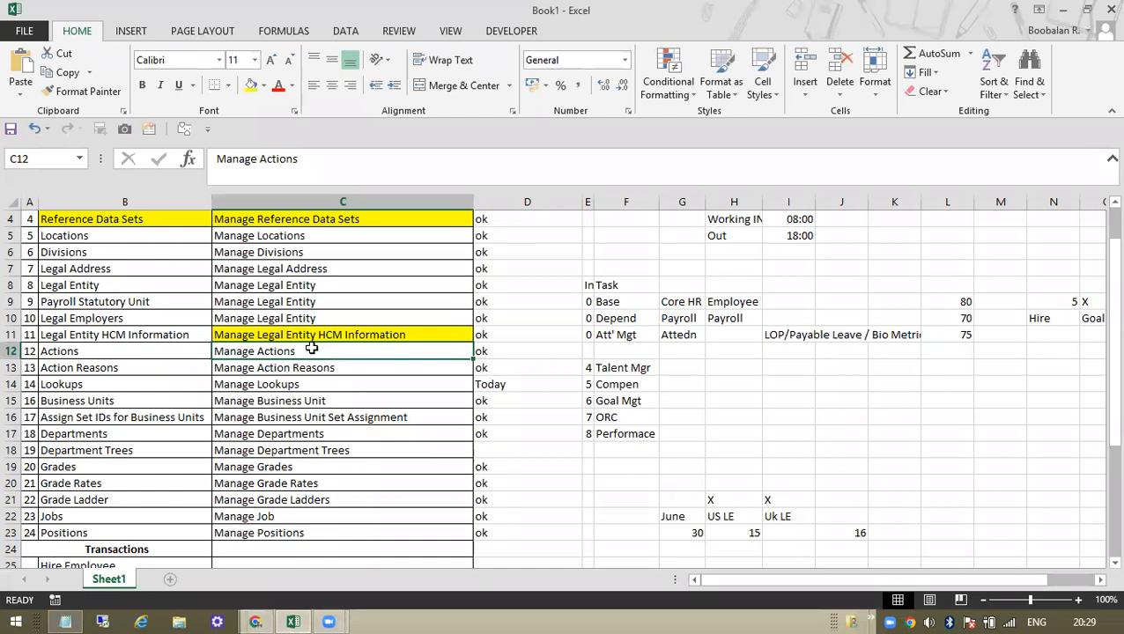
scroll(311, 348, up, 1)
click(360, 315)
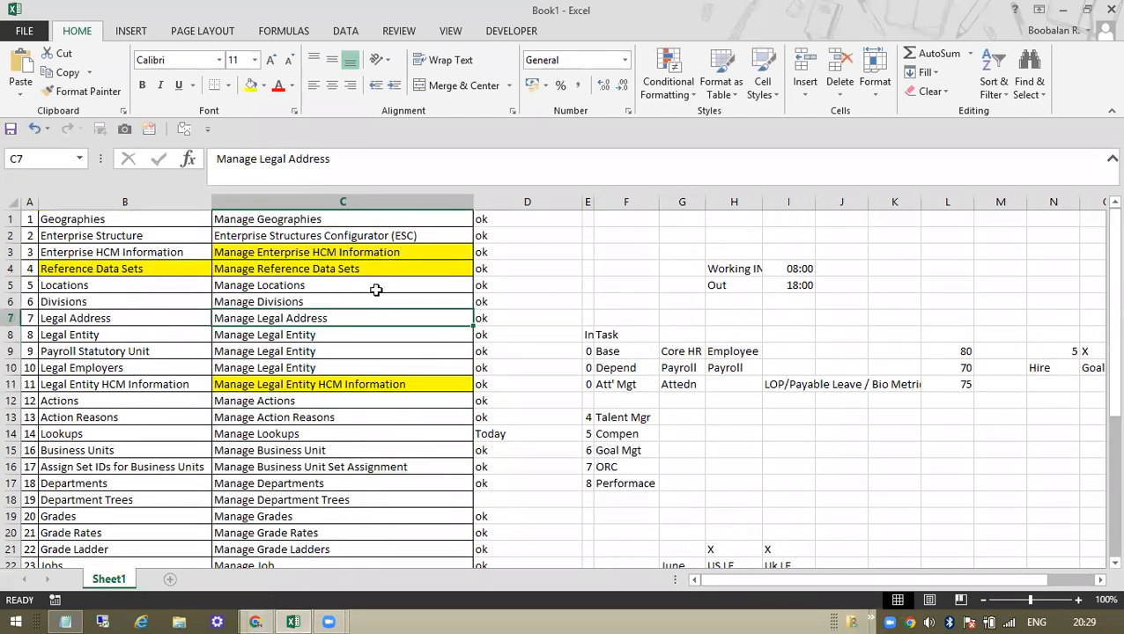
scroll(393, 288, down, 3)
scroll(376, 322, up, 3)
click(333, 432)
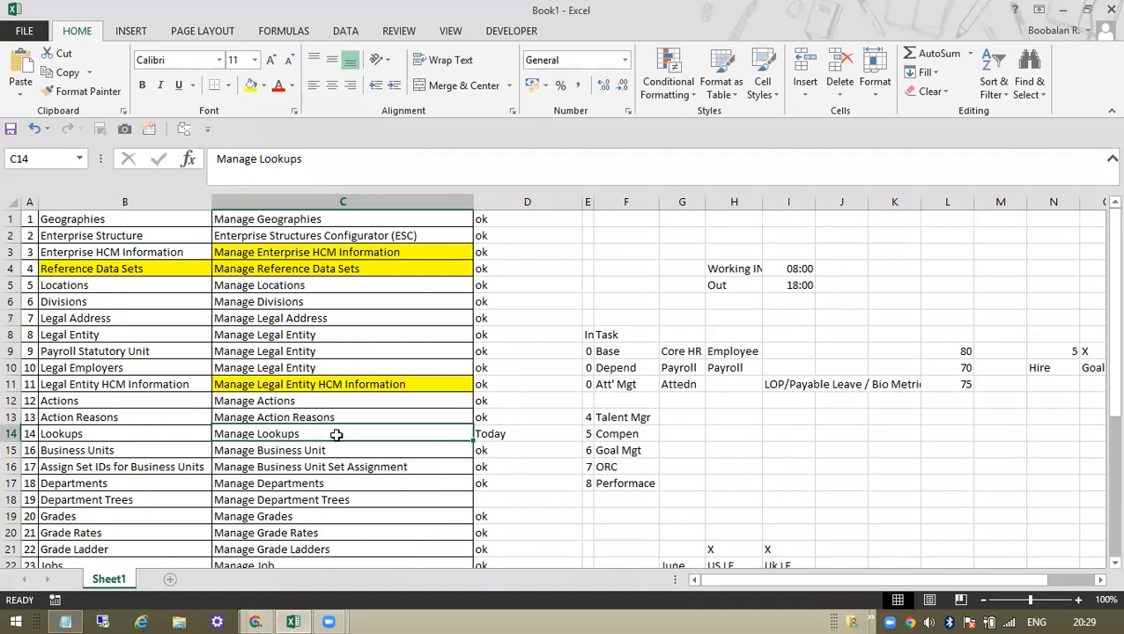
click(509, 433)
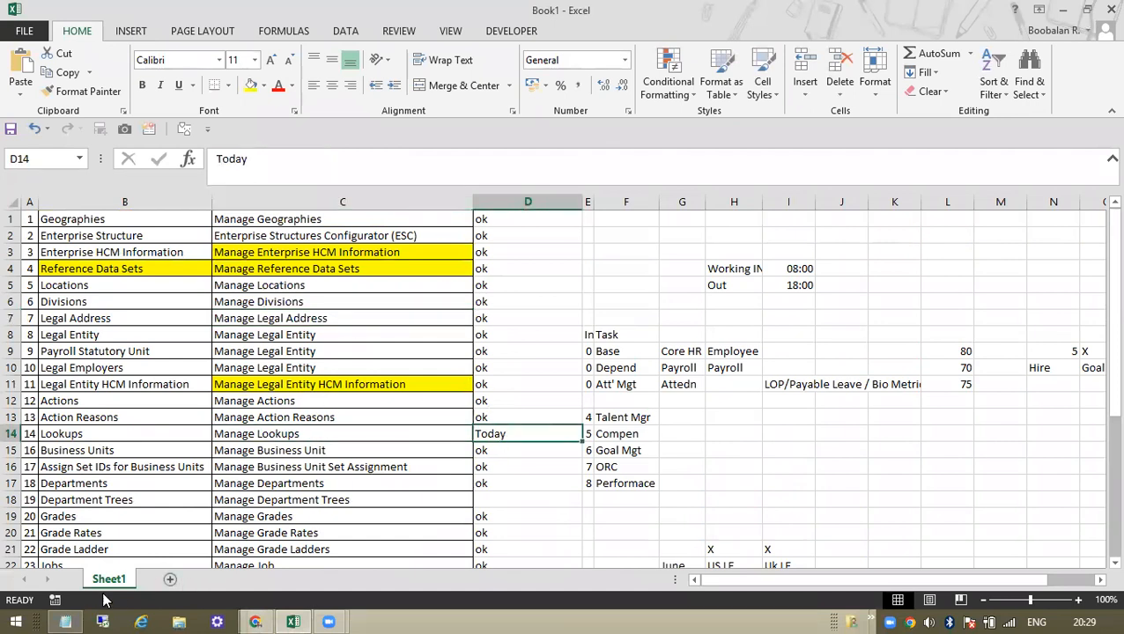
Add a new worksheet to the workbook and enter "Person" in cell H10.
click(170, 579)
text(EMplo)
key(BackSpace)
key(BackSpace)
key(BackSpace)
key(BackSpace)
text(m)
key(BackSpace)
key(BackSpace)
text(Person)
key(Return)
key(Up)
key(Right)
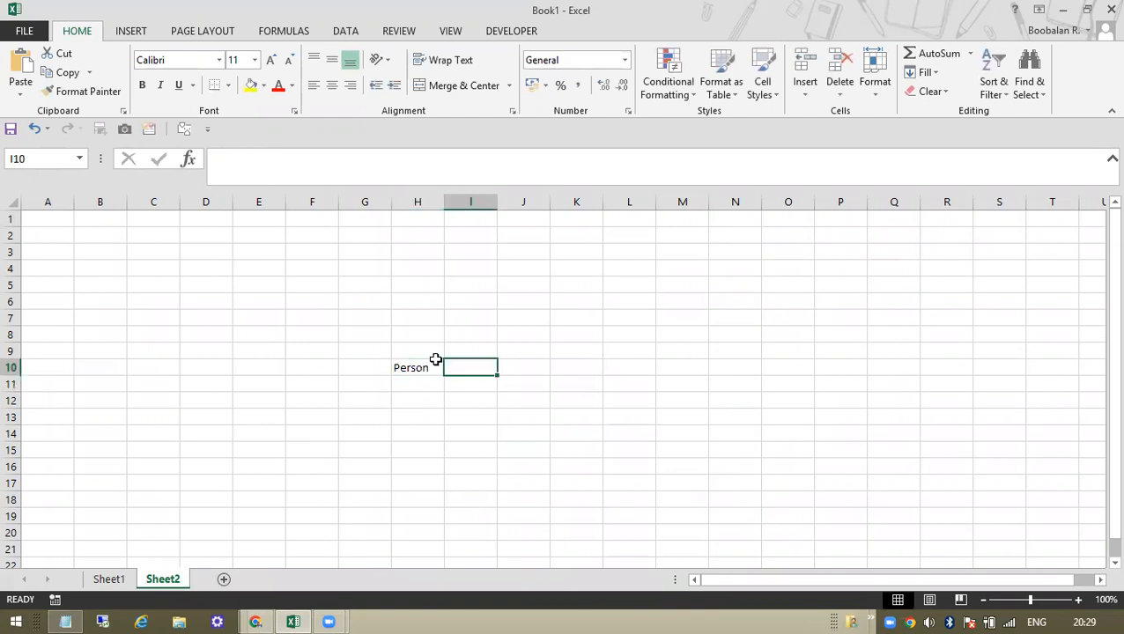
Enter "Details" in cell I10, beside the Person label.
text(Detra)
key(BackSpace)
key(BackSpace)
text(a)
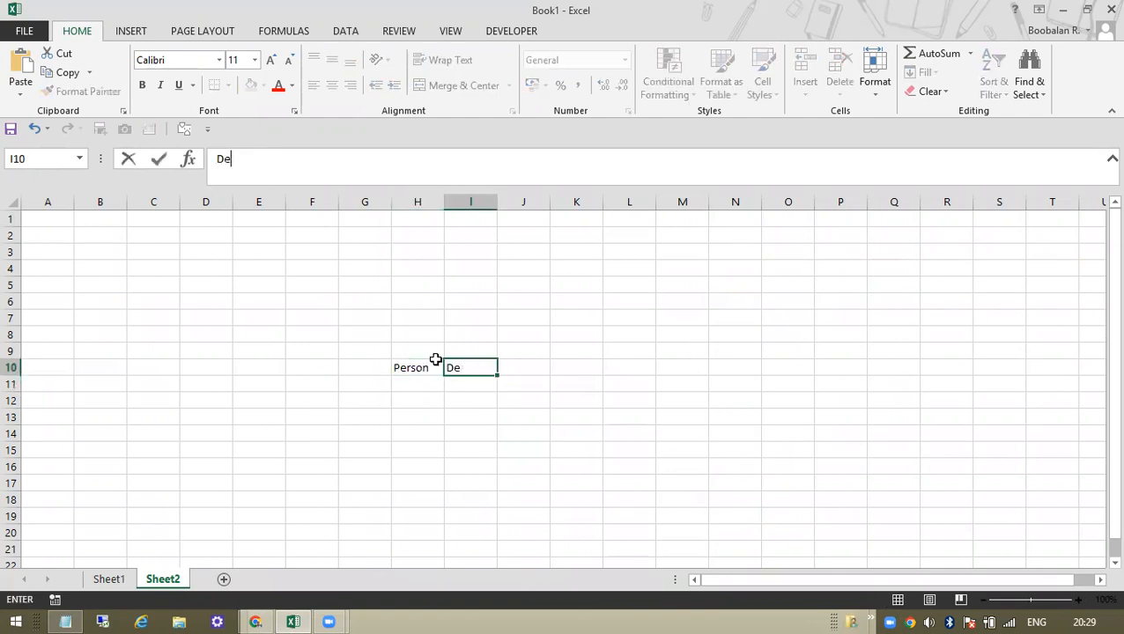
text(ils)
key(Return)
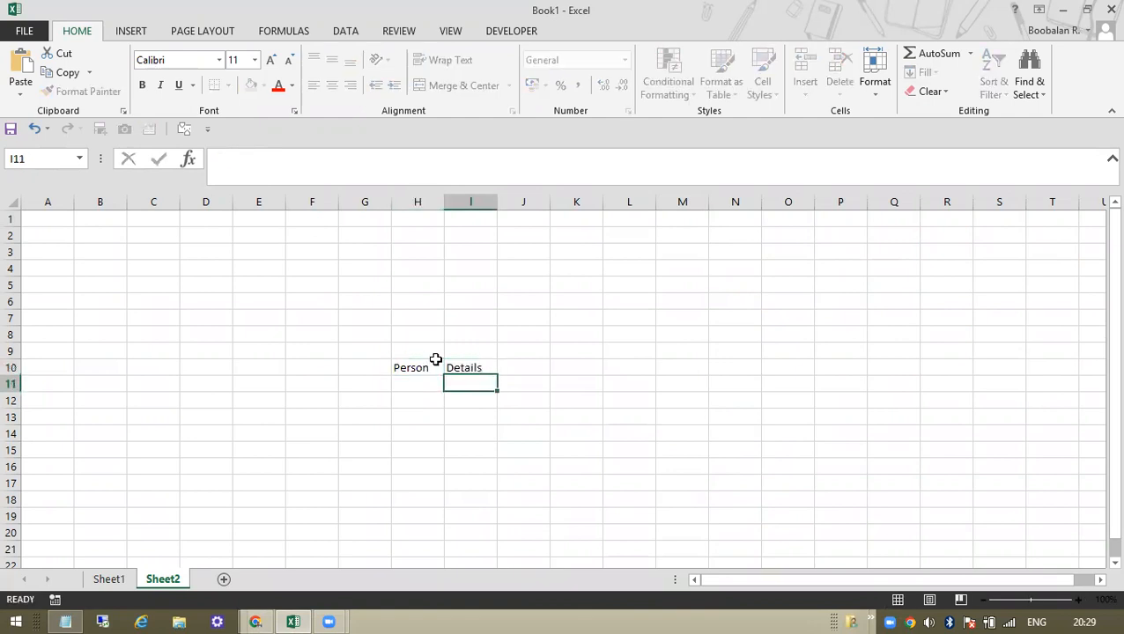
List "Email Id" and "Phone Number" in cells I11 and I12 below Details.
text(E)
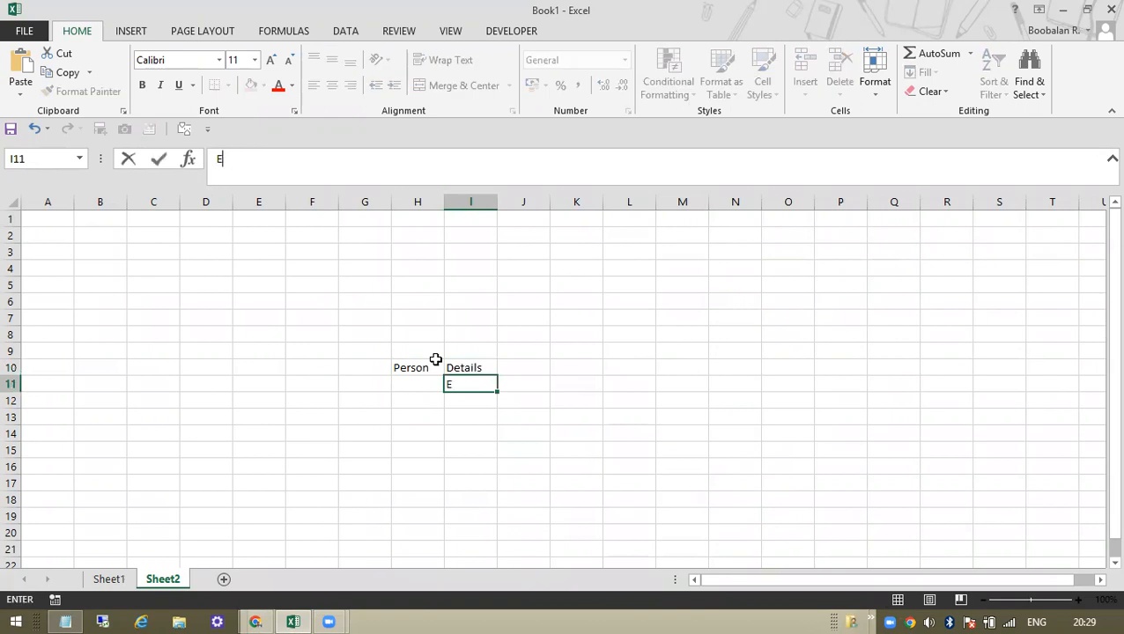
text(mail Id)
key(Return)
text(Per)
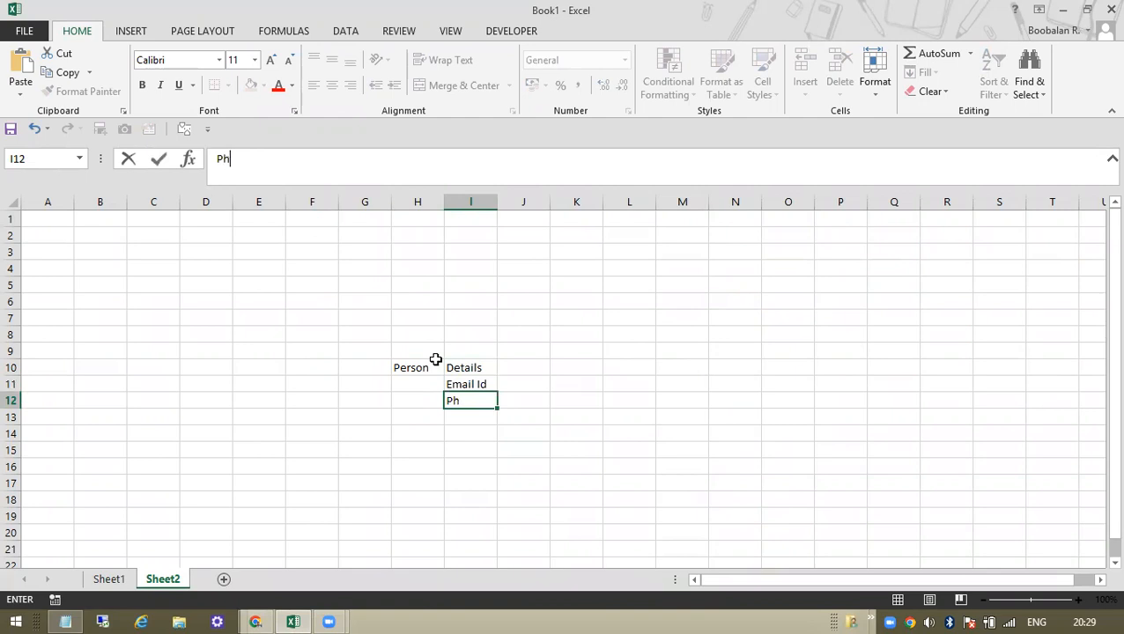
text(ne Number)
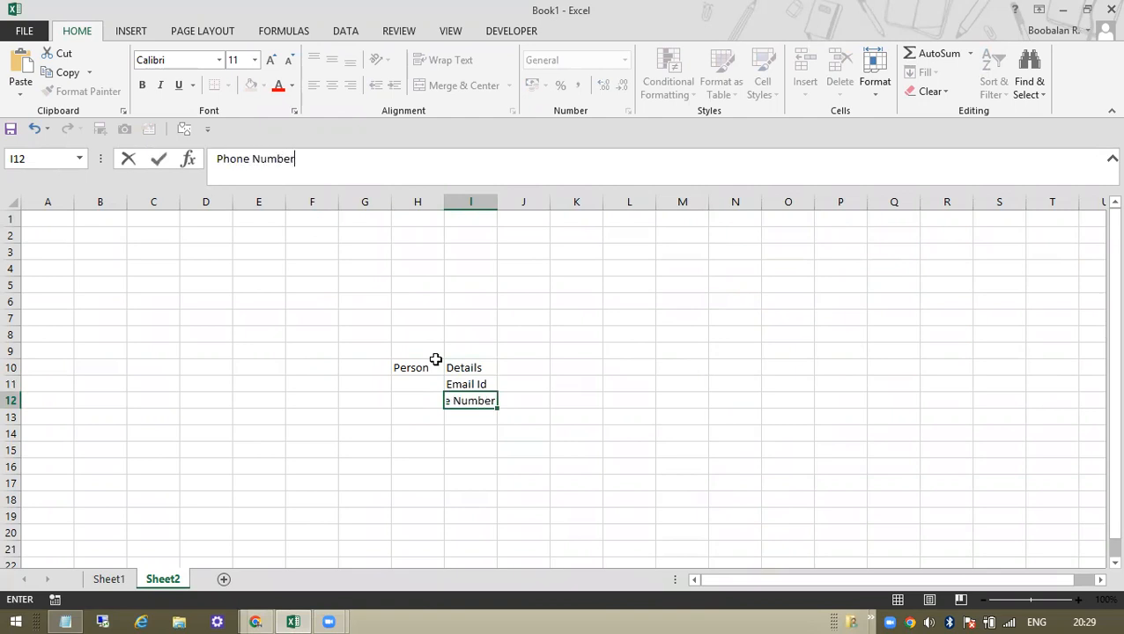
key(Return)
Enter "Worker Email" in cell I13 and select the list from Details down to it.
text(W)
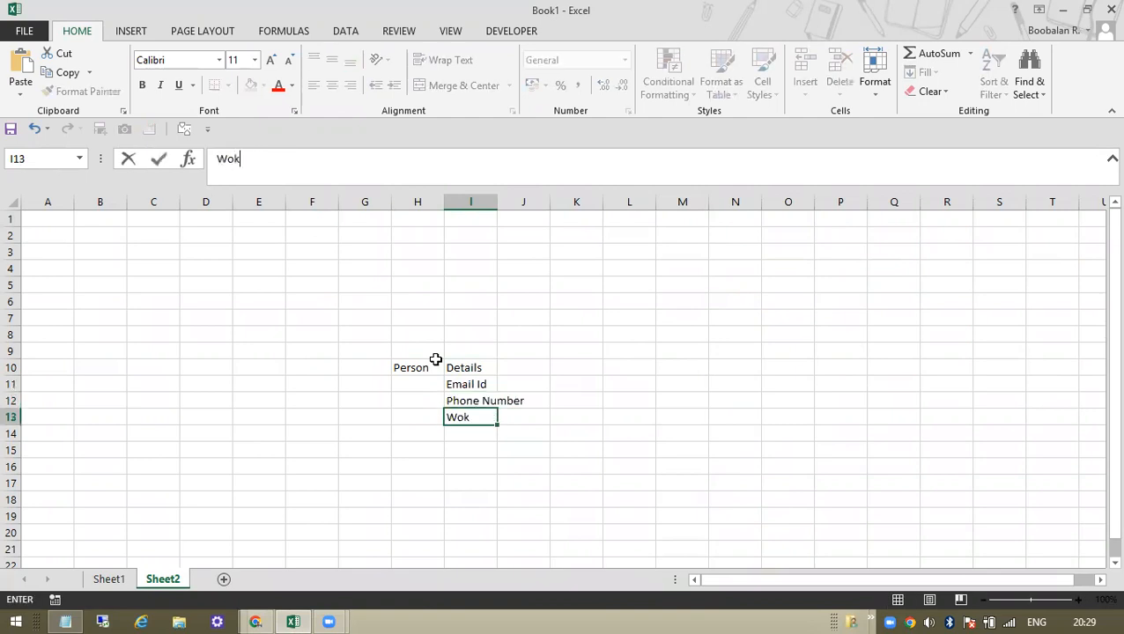
text(orker Email)
key(Return)
key(Up)
key(Up)
key(Up)
key(Up)
key(shift+Down)
key(shift+Down)
key(shift+Down)
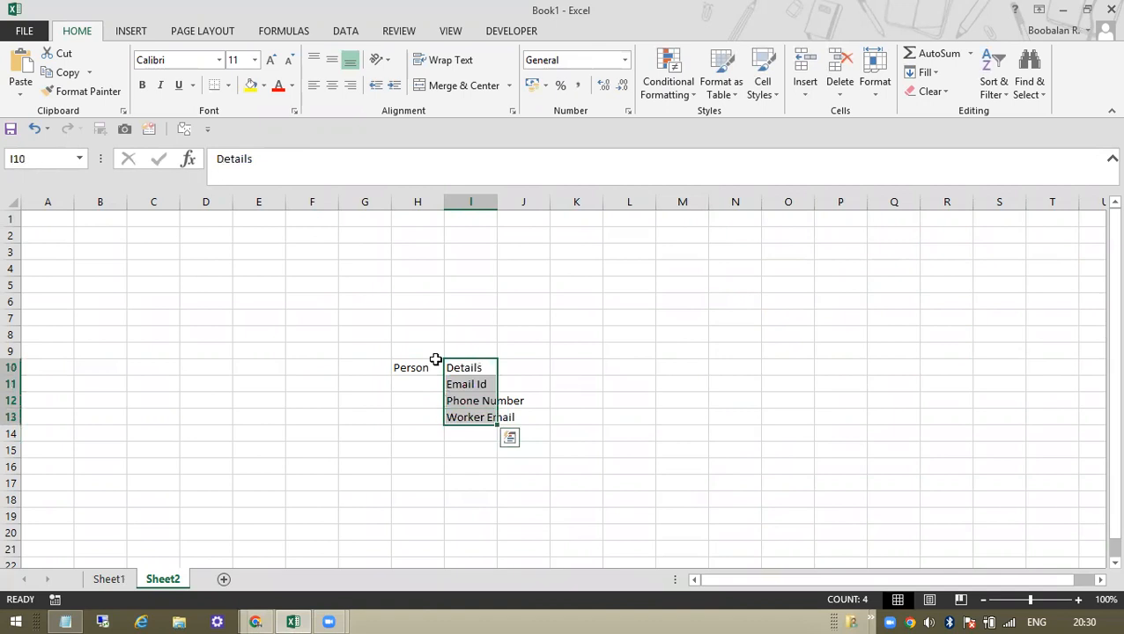
Enter "Person Email" in cell I14, below Worker Email.
key(Down)
key(Down)
key(Down)
key(Down)
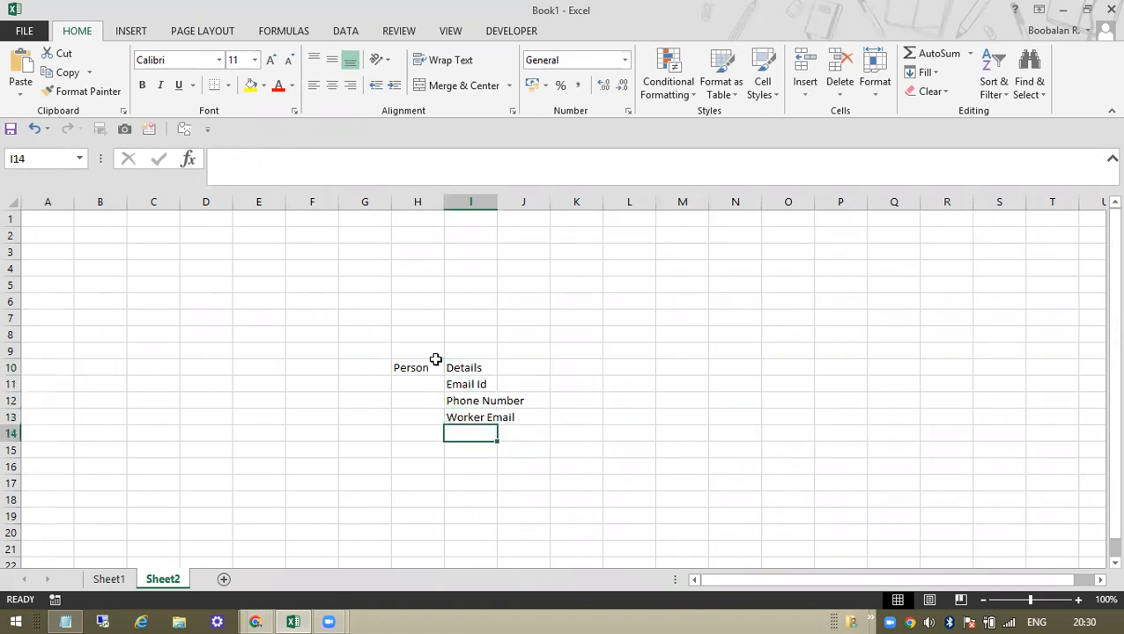
text(Pers)
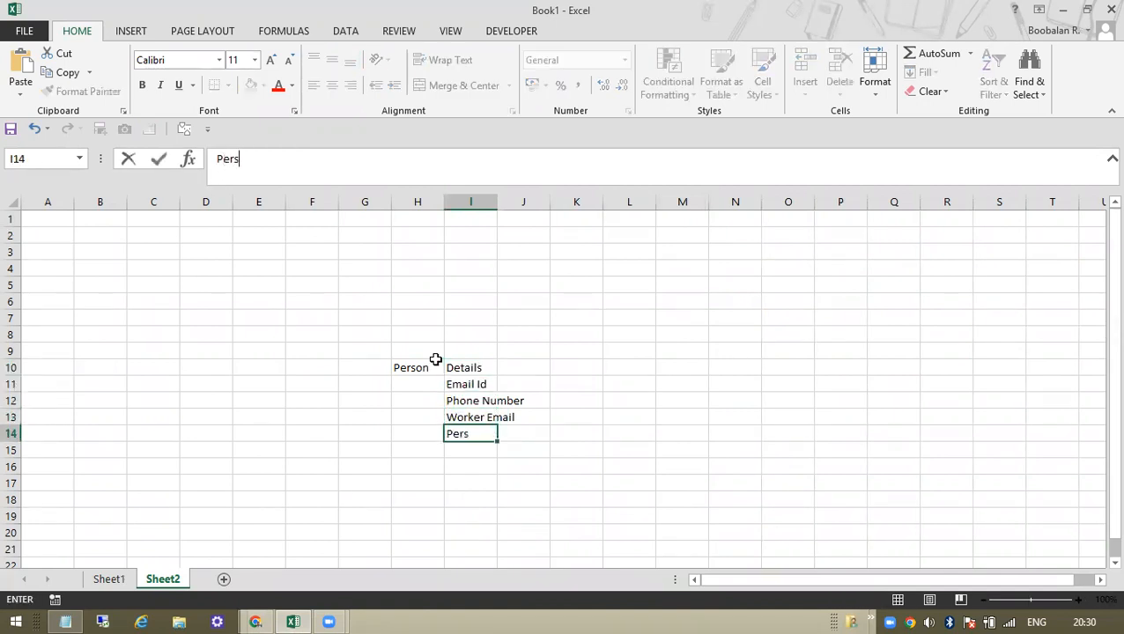
text(on Email)
key(Return)
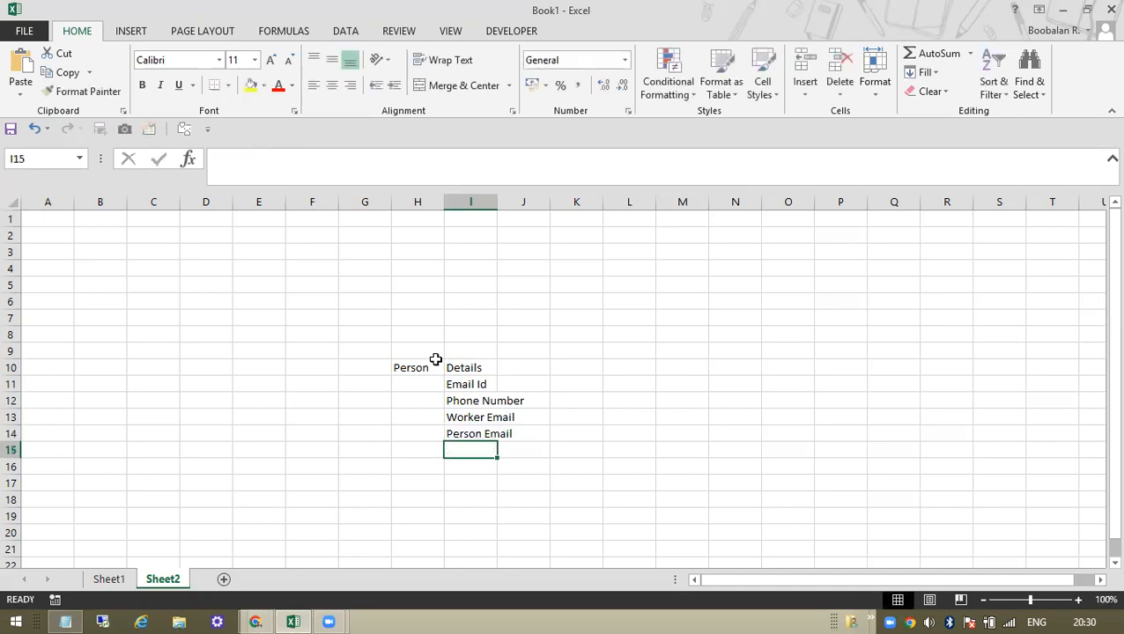
Widen column I so the entries under Details fit within the column.
drag(498, 203, 657, 203)
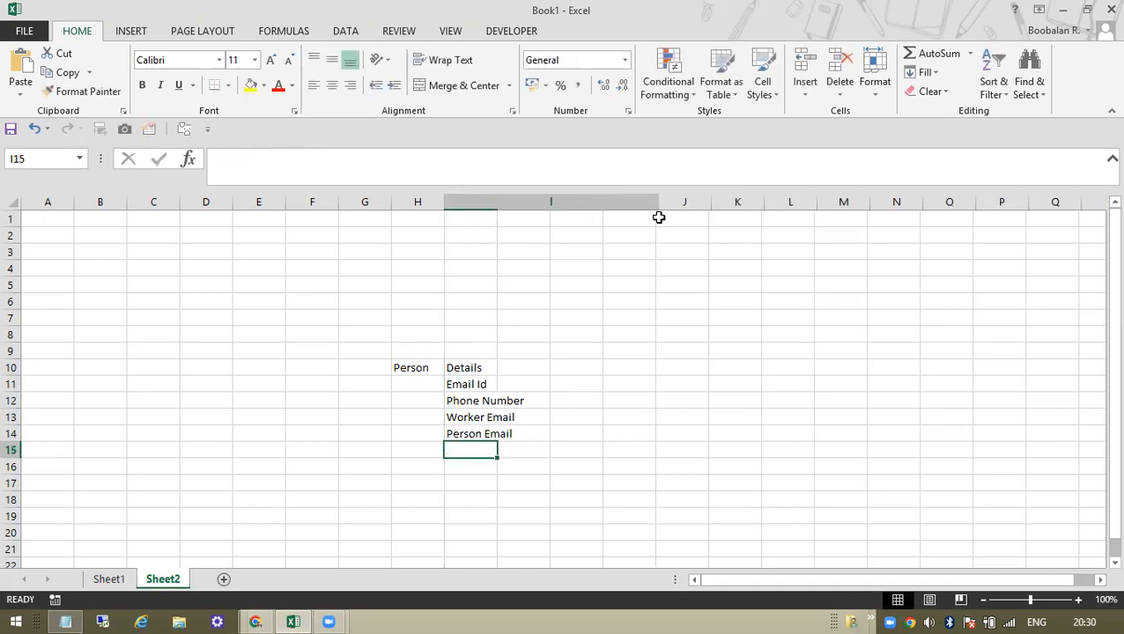
click(402, 367)
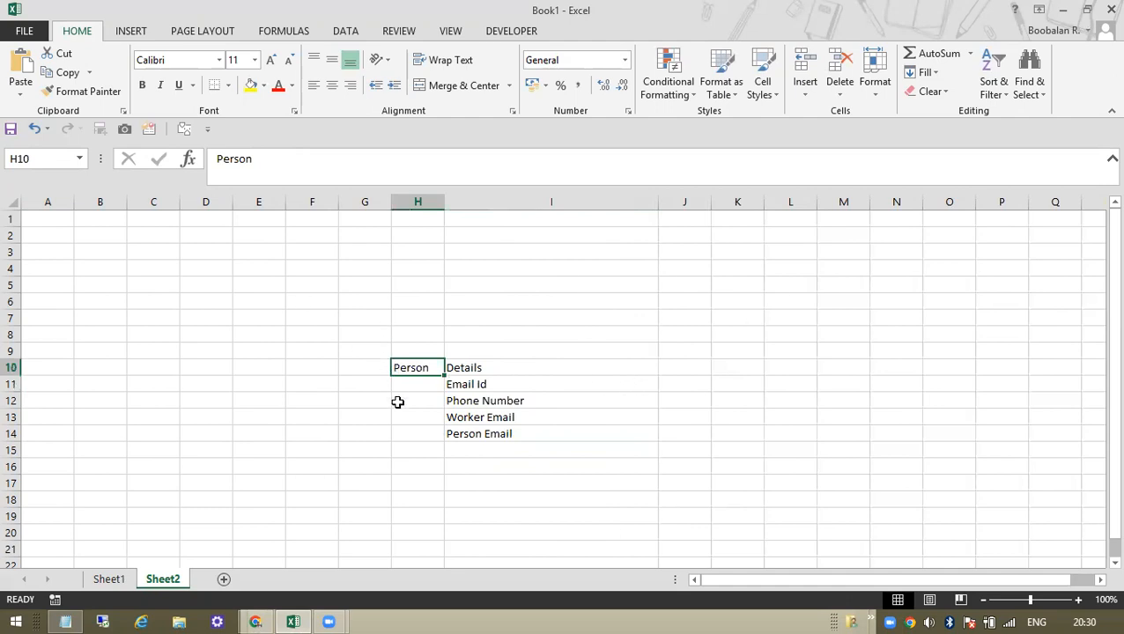
drag(493, 367, 541, 430)
click(489, 385)
click(489, 414)
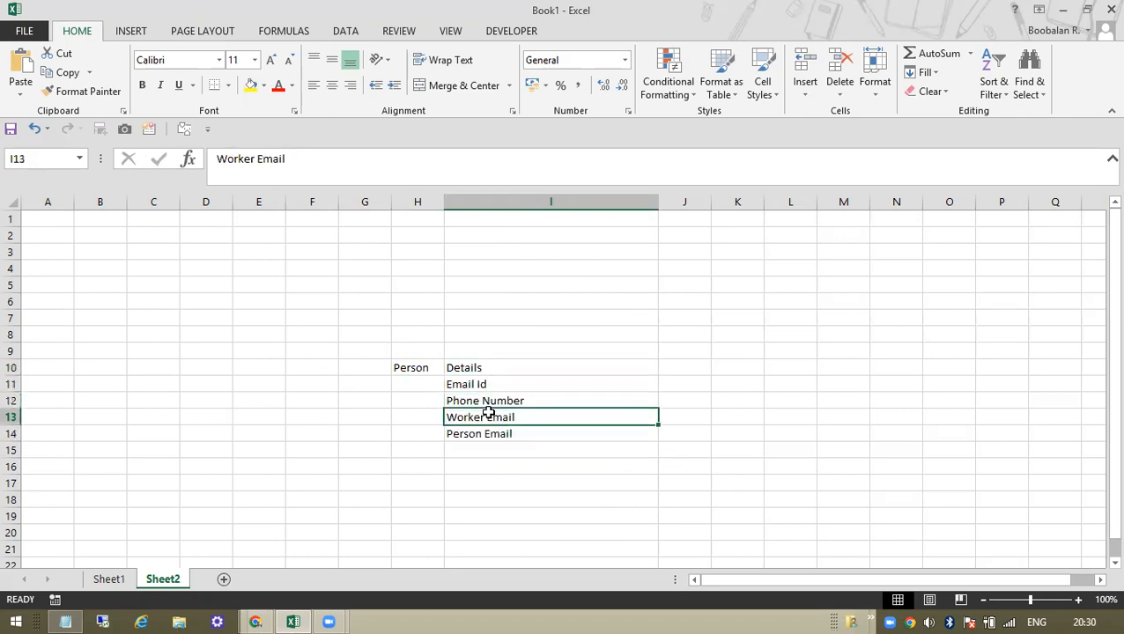
key(alt+Tab)
key(alt+Tab)
key(Tab)
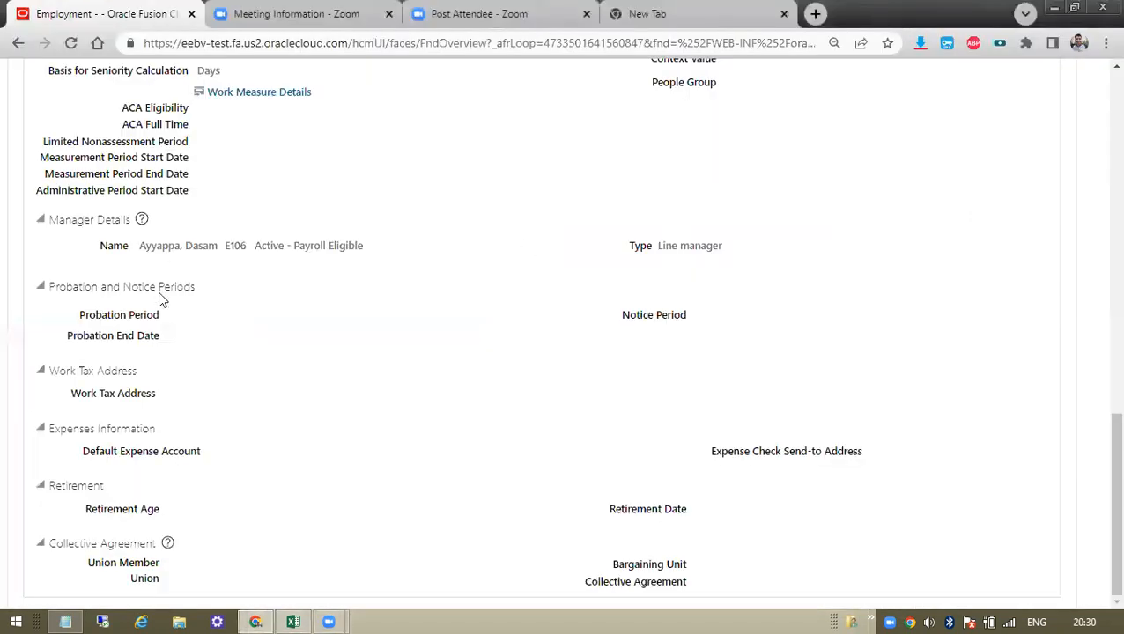
scroll(385, 187, up, 3)
key(ctrl+Tab)
key(ctrl+Tab)
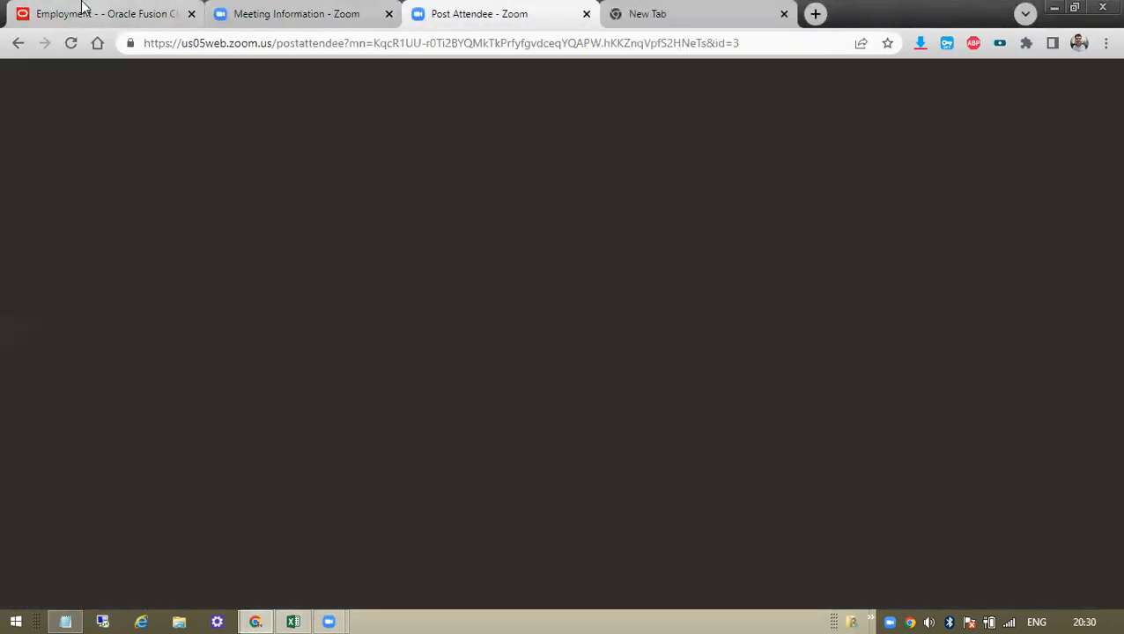
click(82, 10)
key(alt+Tab)
key(alt+Tab)
key(Tab)
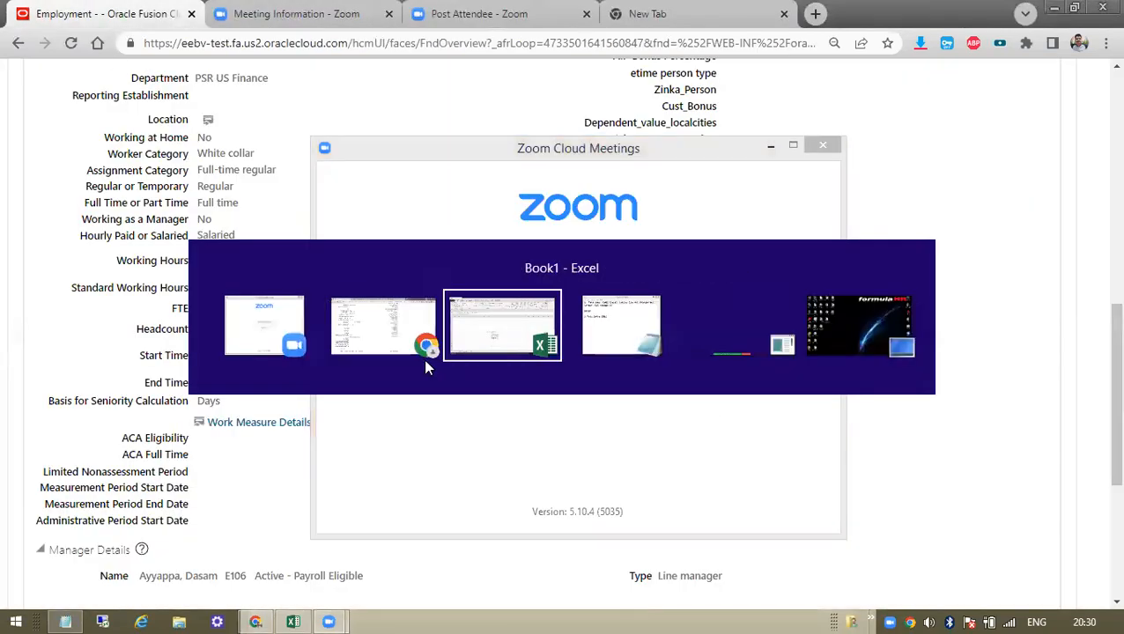
Enter "Emergency Location" in cell I15, below Person Email.
click(486, 436)
click(487, 464)
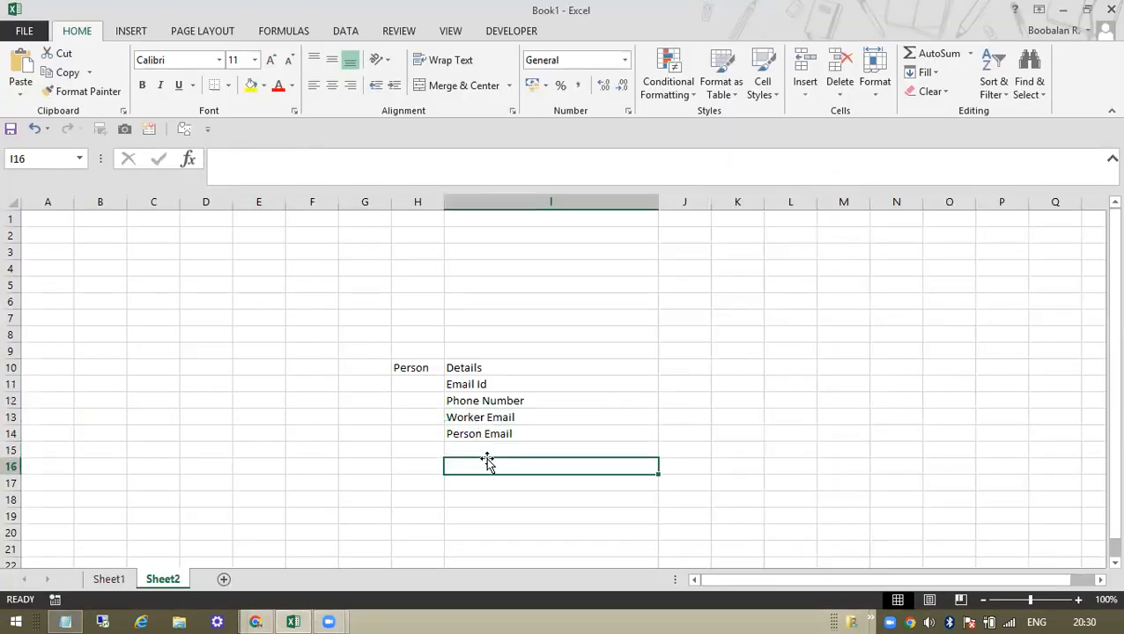
click(490, 446)
text(Emer)
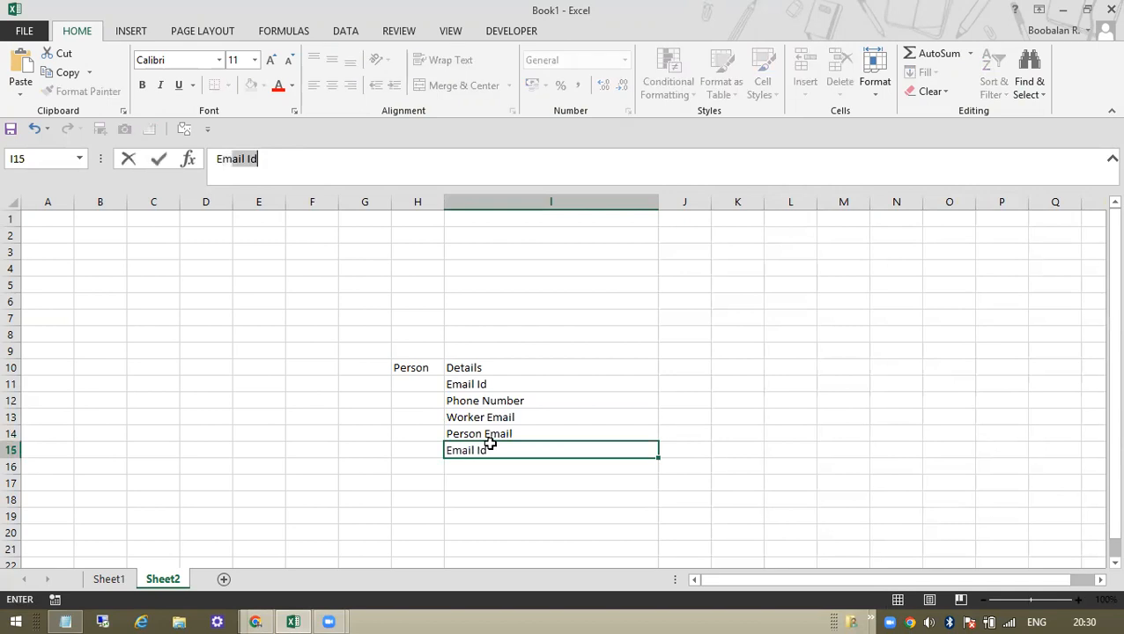
text(gency)
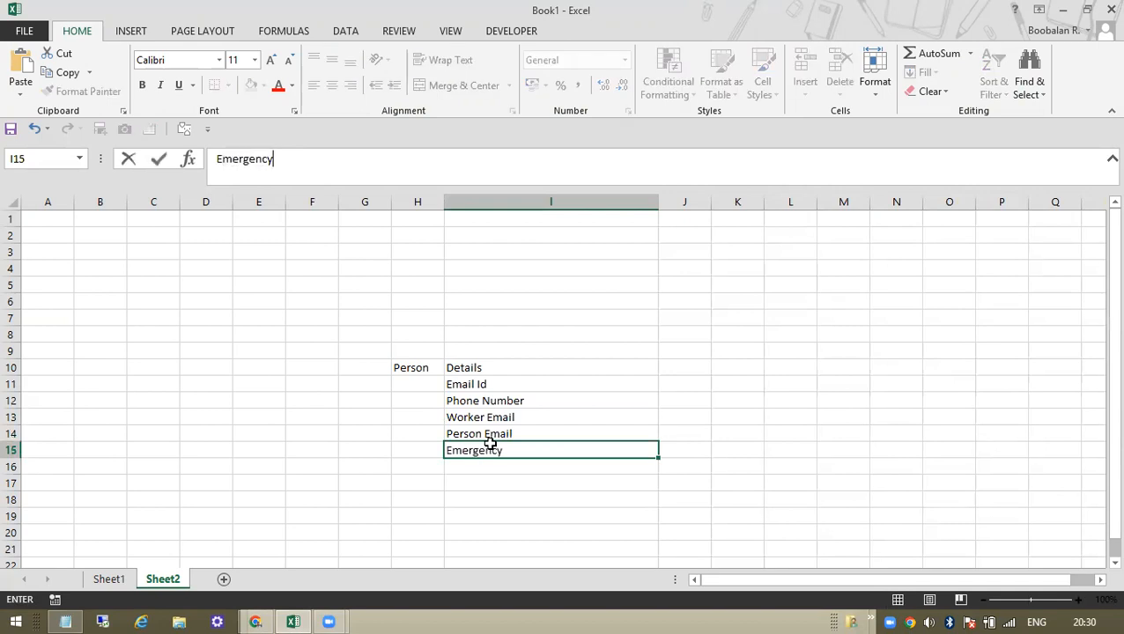
text( Lega)
key(BackSpace)
key(BackSpace)
text(cation)
key(Return)
click(516, 369)
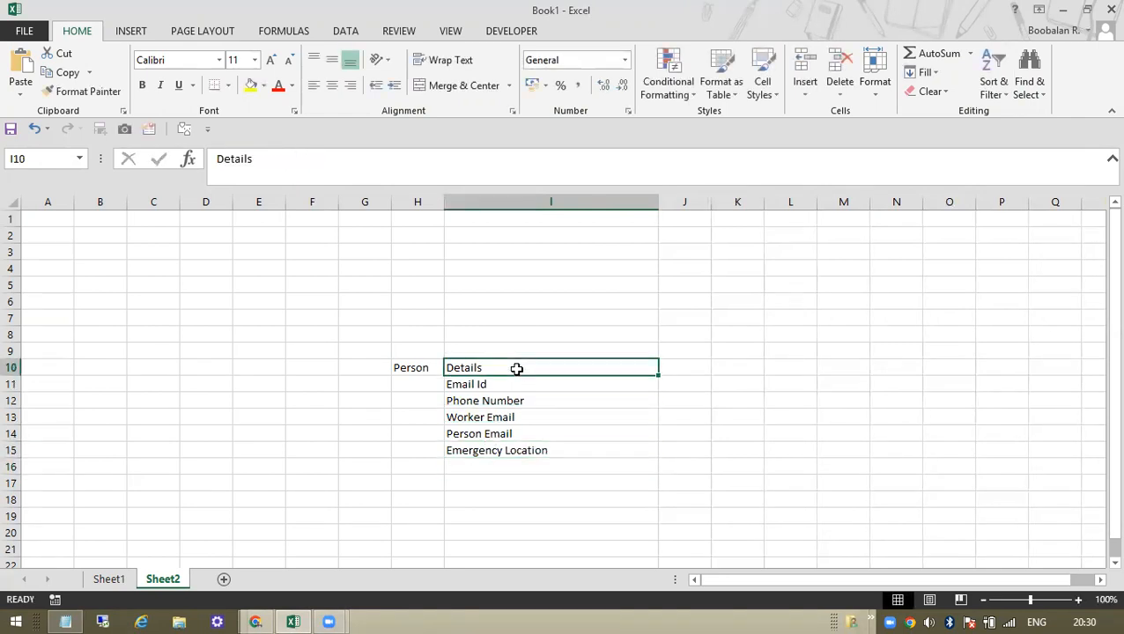
mouse_move(519, 359)
mouse_down()
mouse_move(521, 401)
mouse_move(516, 373)
mouse_up()
click(599, 353)
click(391, 368)
click(476, 432)
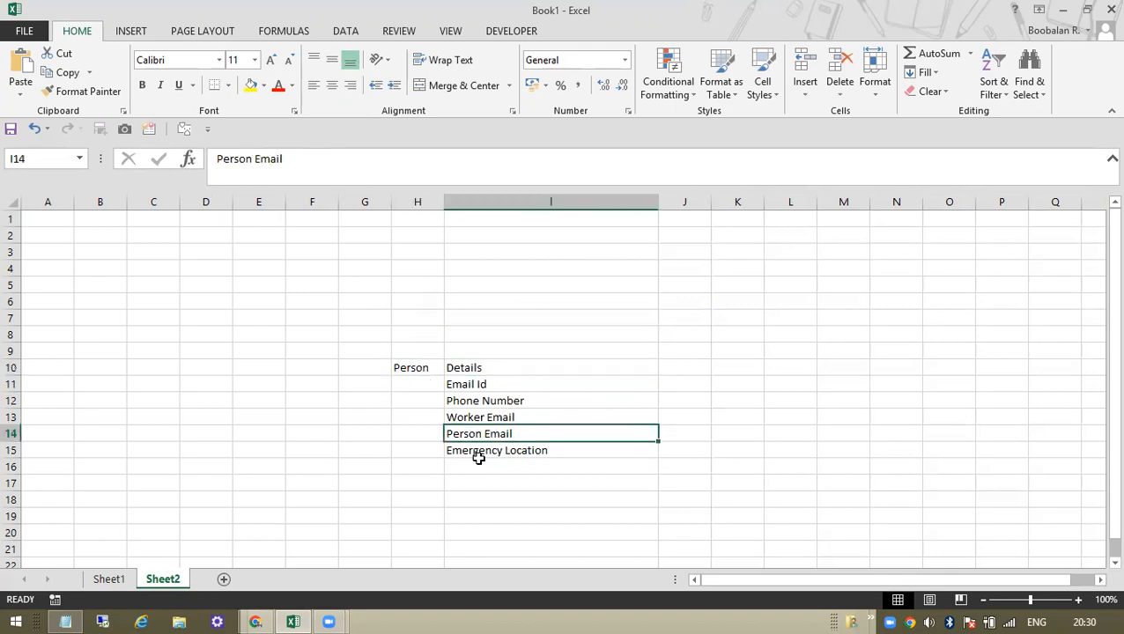
click(477, 465)
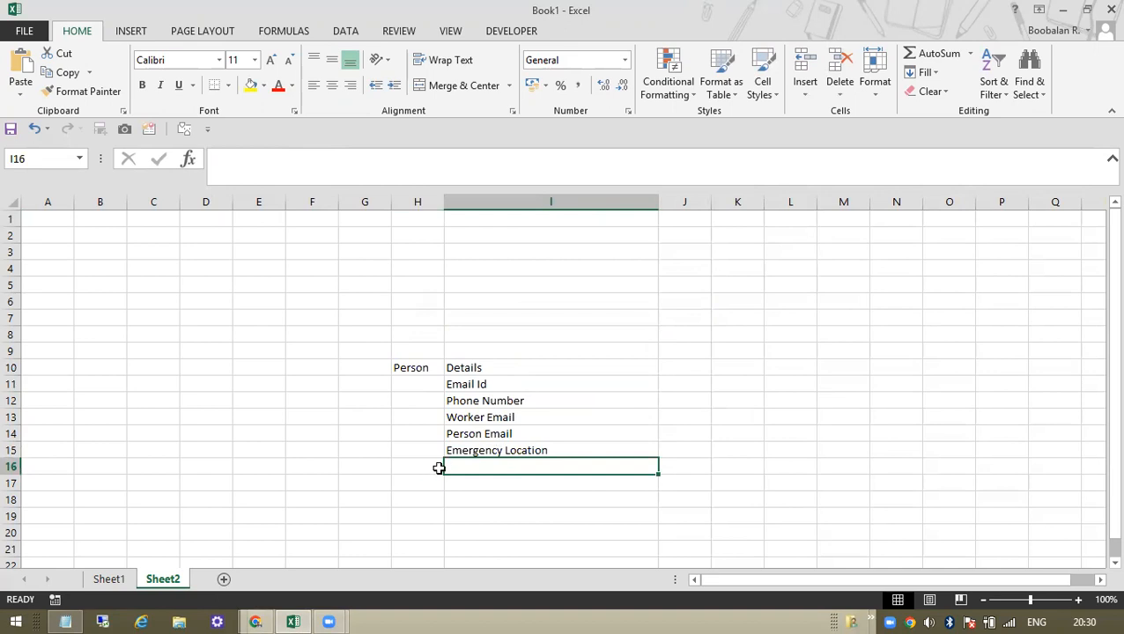
click(295, 617)
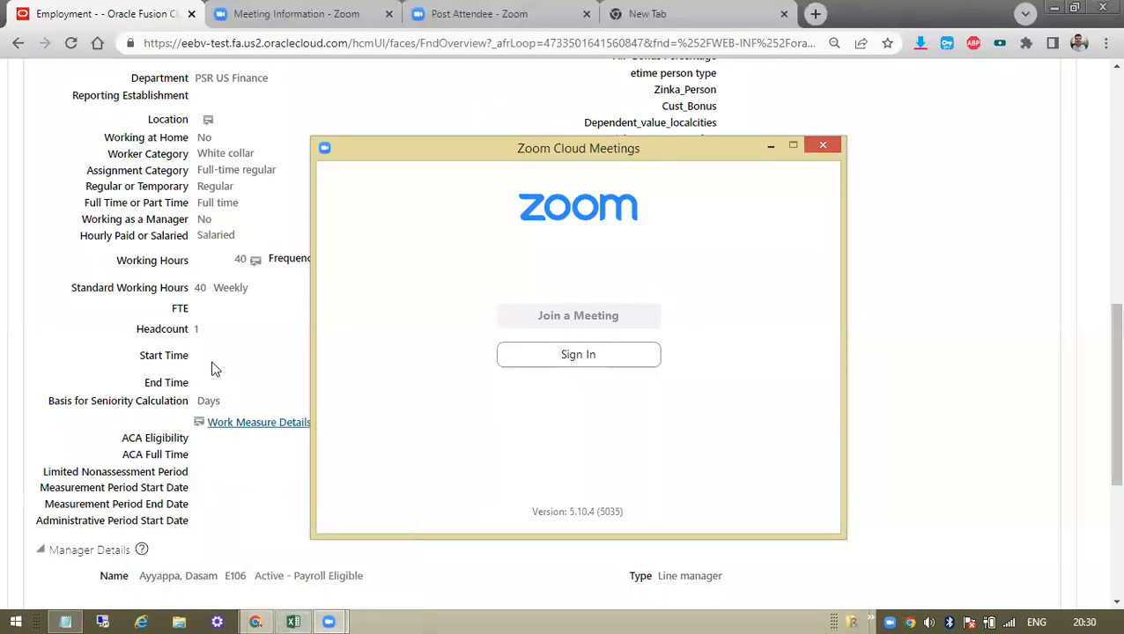
click(283, 11)
click(132, 14)
key(alt+Tab)
On Sheet1, fill the Lookups status cell D14 with yellow and replace its text with "Tom".
click(108, 579)
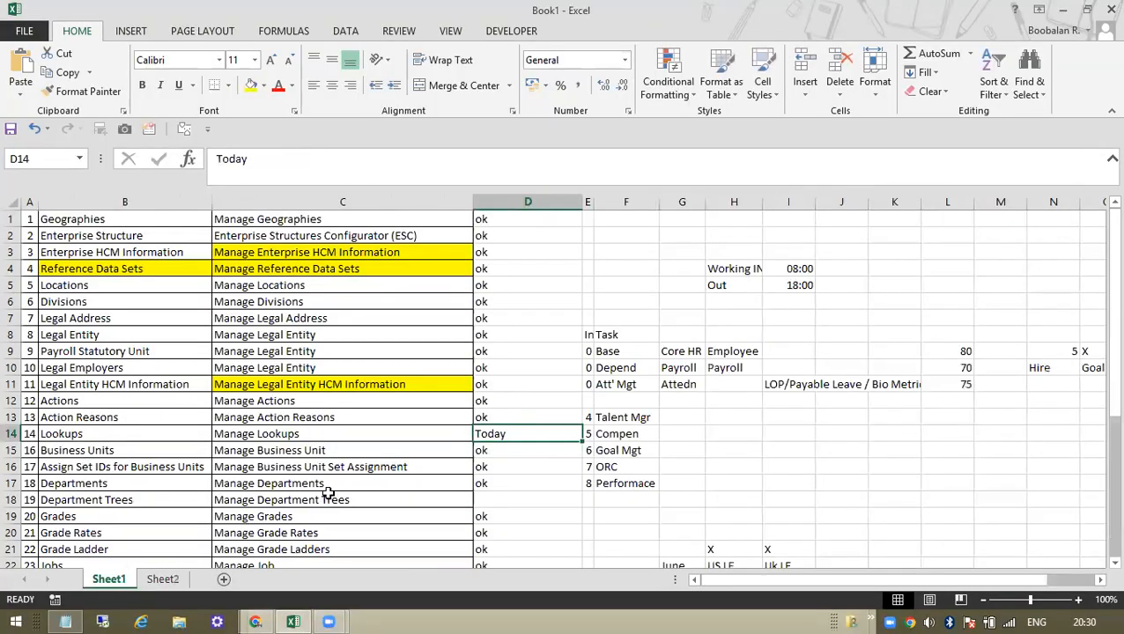
click(387, 440)
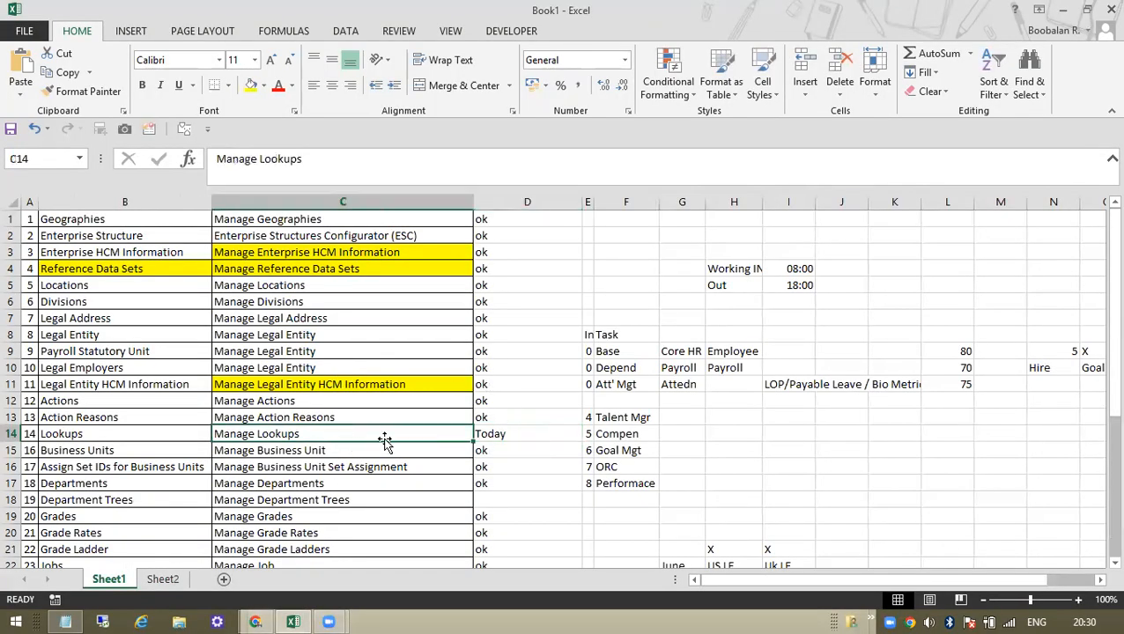
scroll(509, 419, down, 1)
click(511, 384)
click(251, 84)
click(503, 433)
click(500, 382)
double_click(319, 161)
text(Tom)
key(Return)
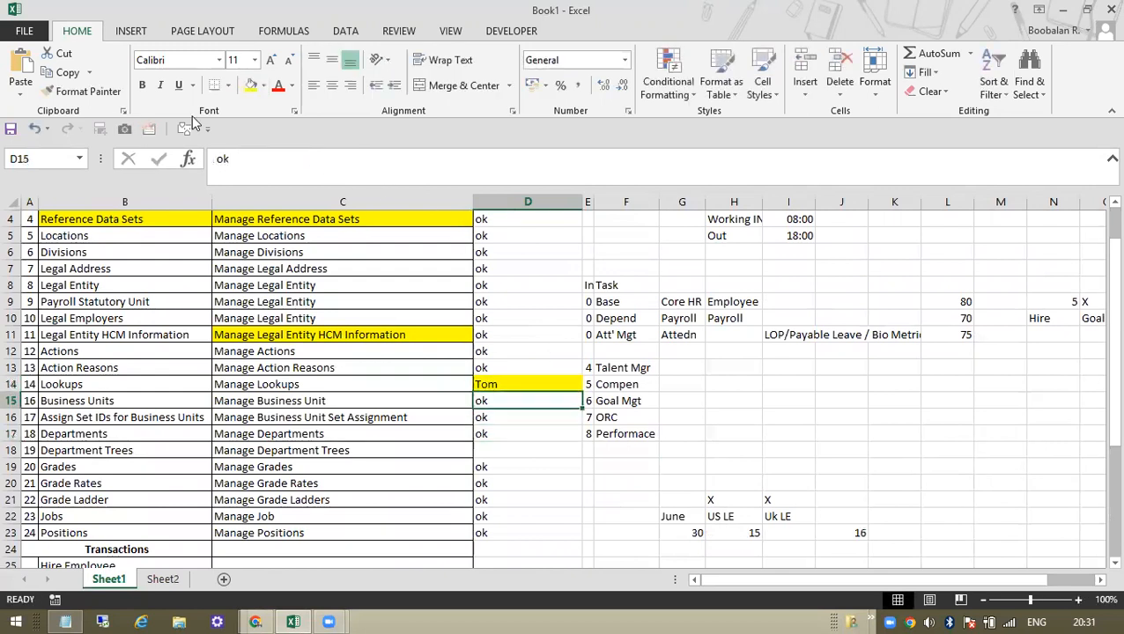
Examine the Manage Department Trees row and its status cell in the Sheet1 task list.
scroll(366, 313, down, 2)
click(289, 368)
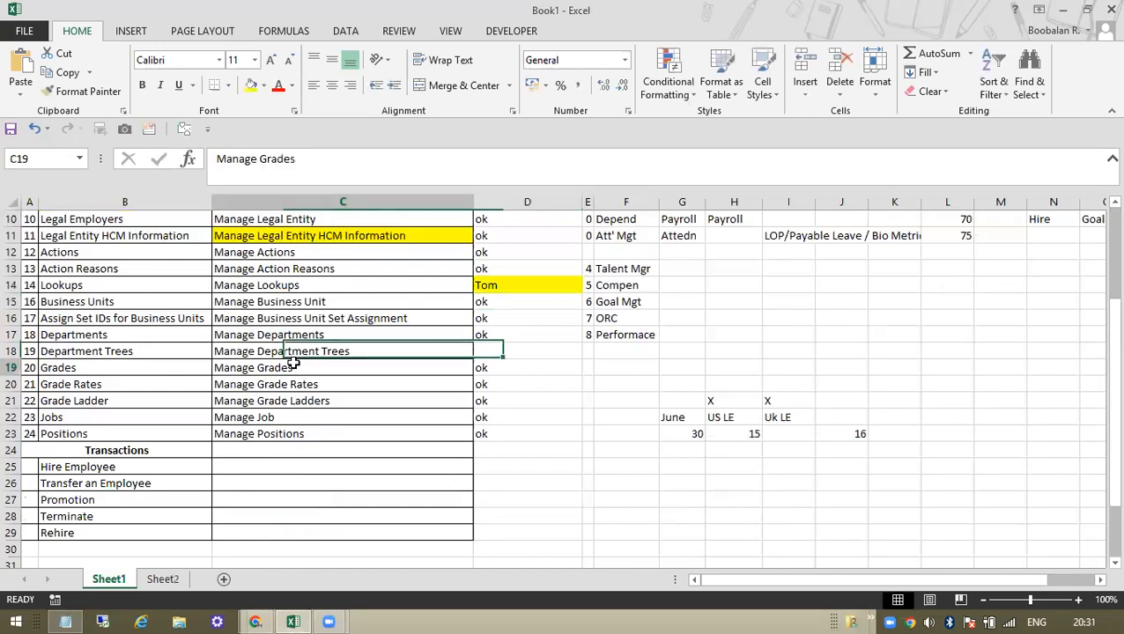
click(350, 354)
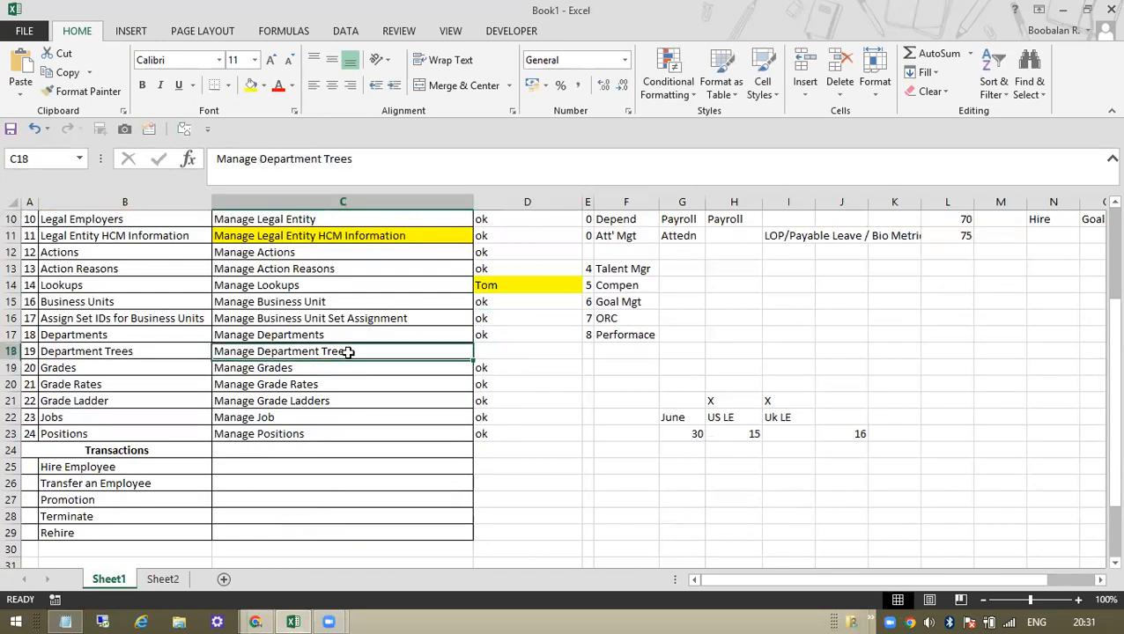
click(500, 353)
scroll(598, 411, up, 3)
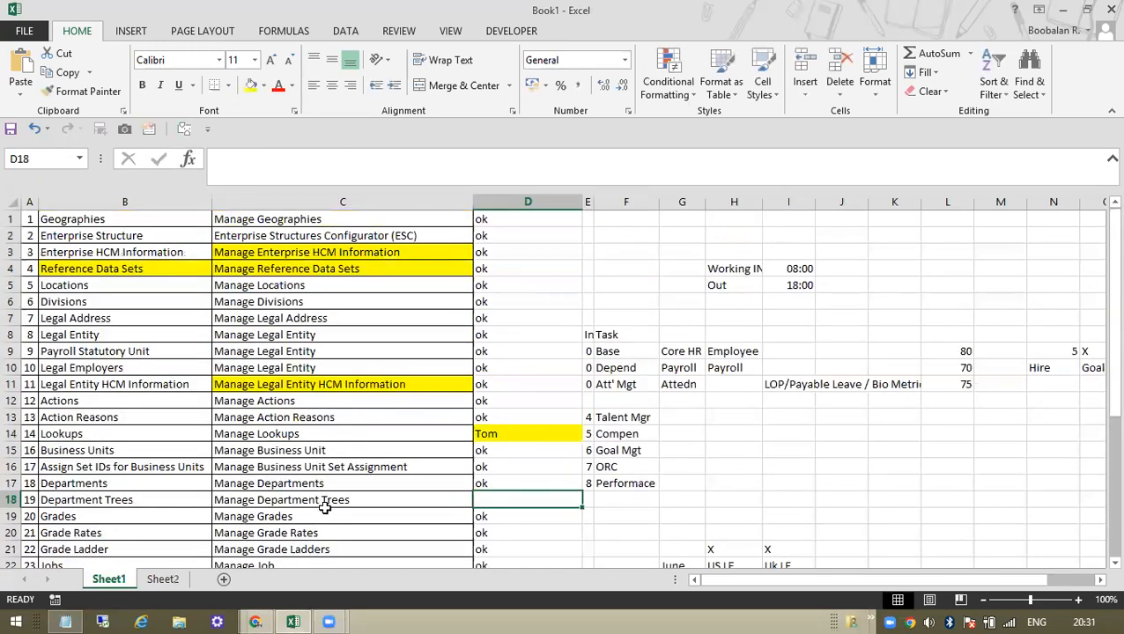
click(325, 503)
On Sheet2, enter "Position" in cell L9 and "Department" in cell L10.
click(167, 580)
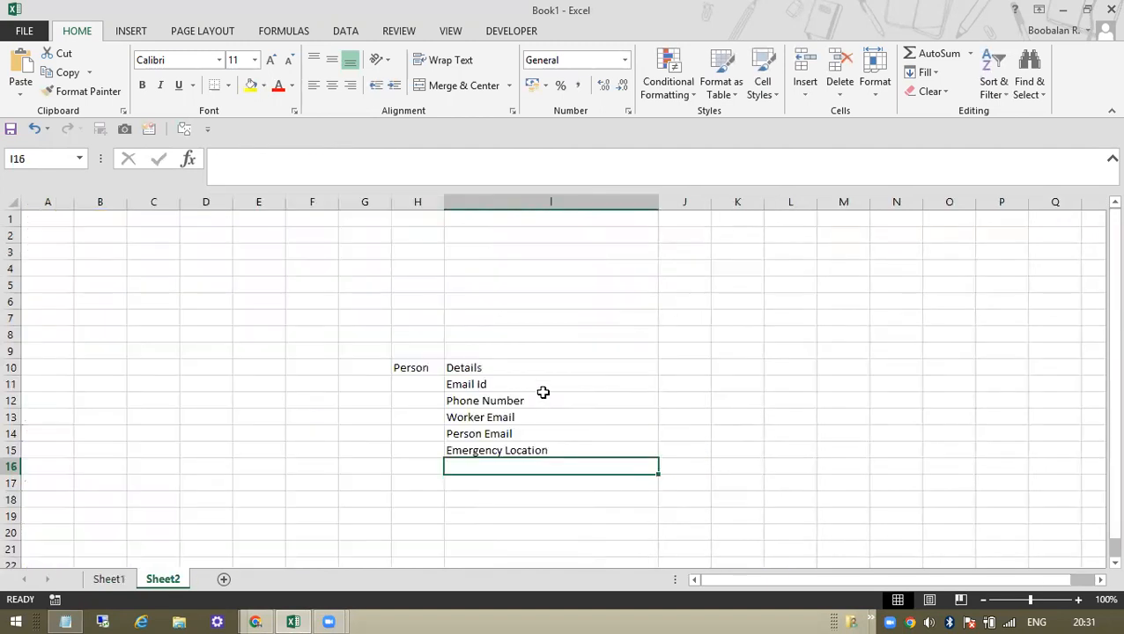
click(802, 354)
text(Position)
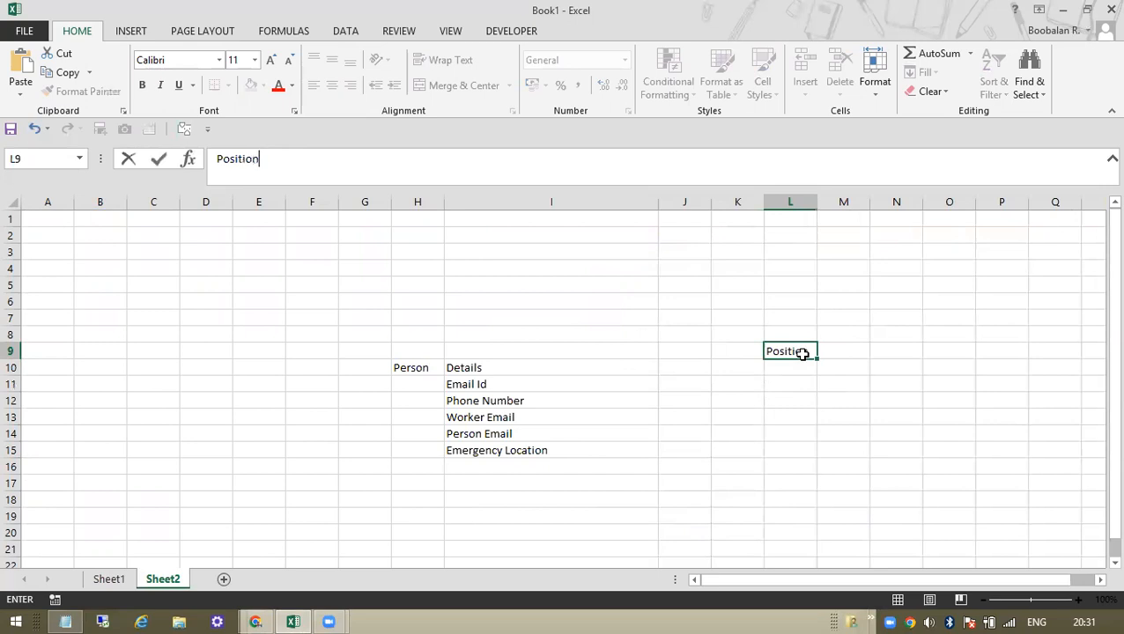
key(Return)
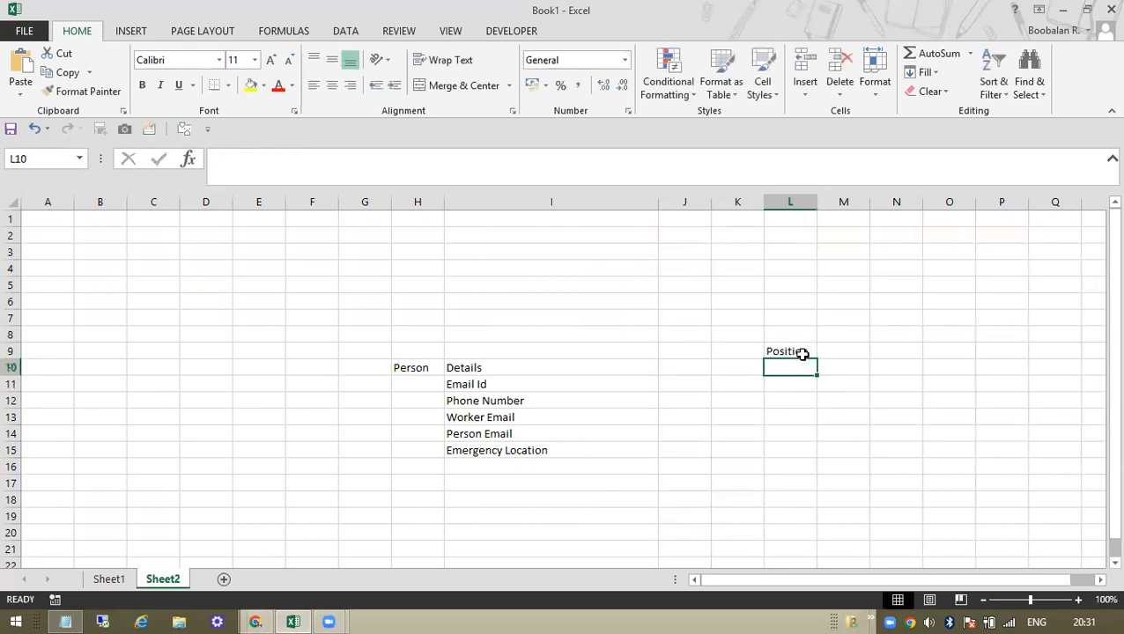
text(Department)
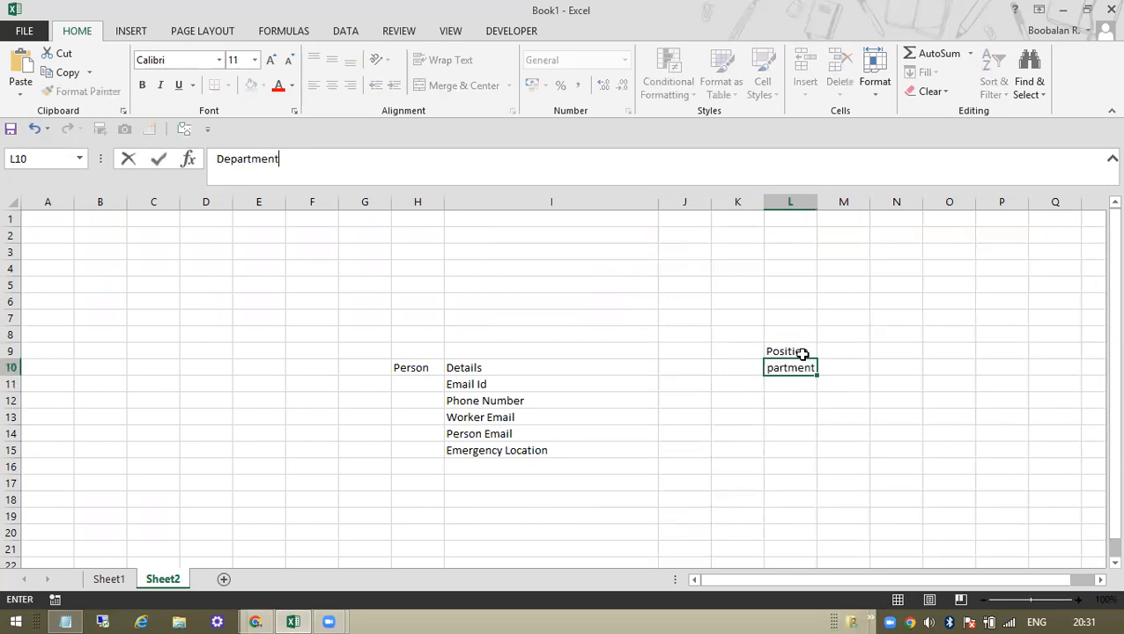
key(Return)
Enter "OrganiZation Tree" in cell L11 and widen column L to fit it.
text(Organizxa)
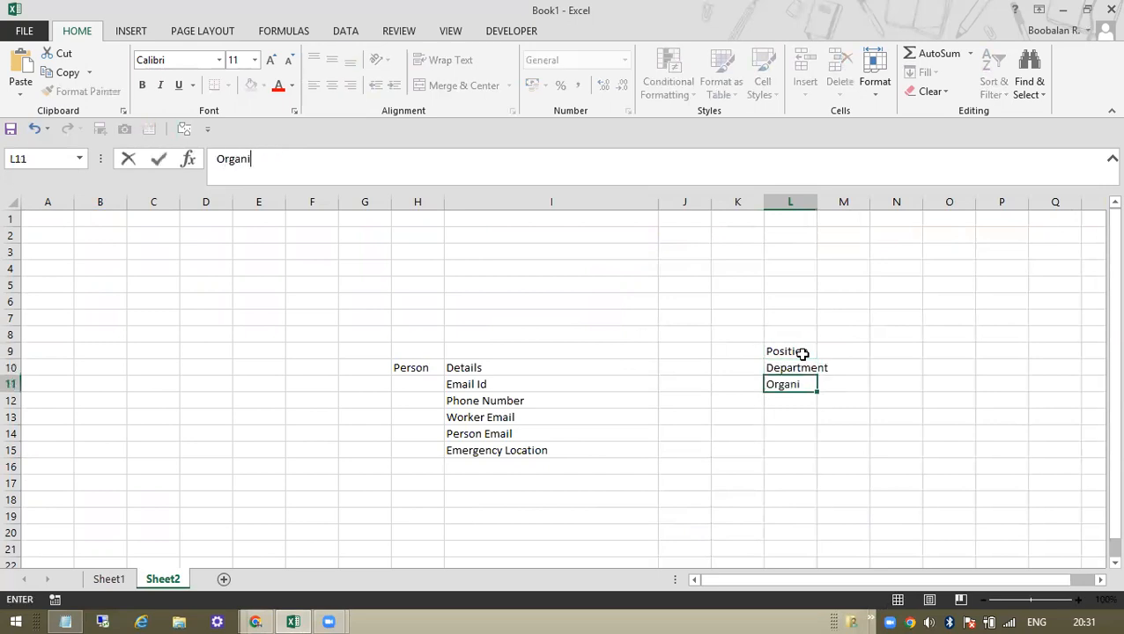
key(BackSpace)
key(BackSpace)
key(BackSpace)
text(za)
key(BackSpace)
key(BackSpace)
text(Zation Tree)
key(Return)
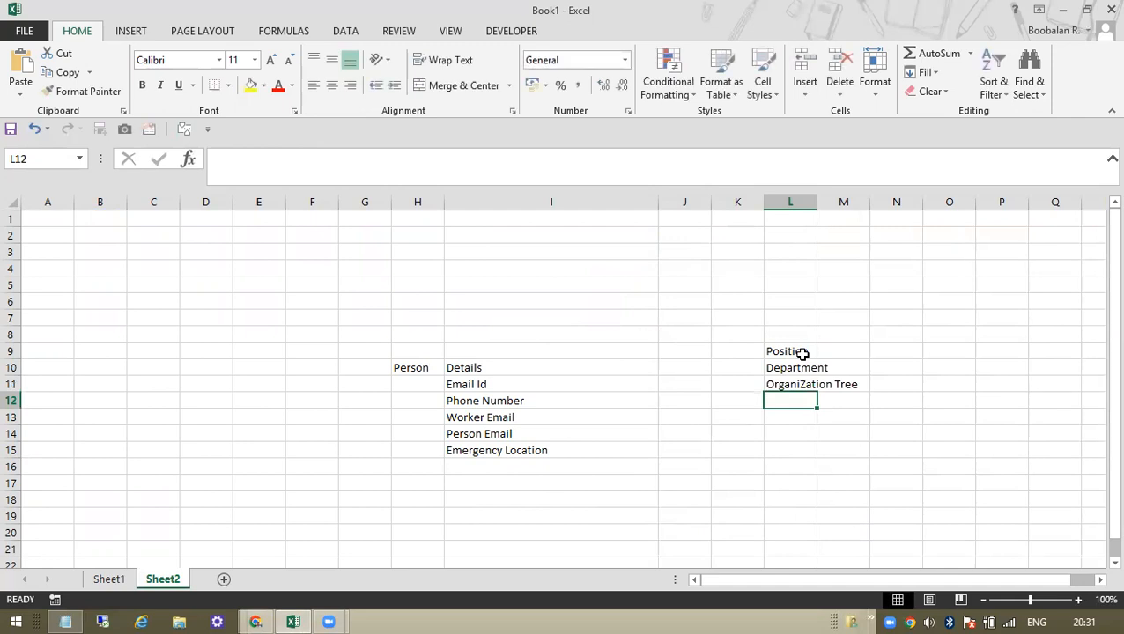
drag(816, 218, 898, 219)
Enter the heading "AOR" in cell L8, above Position.
click(832, 351)
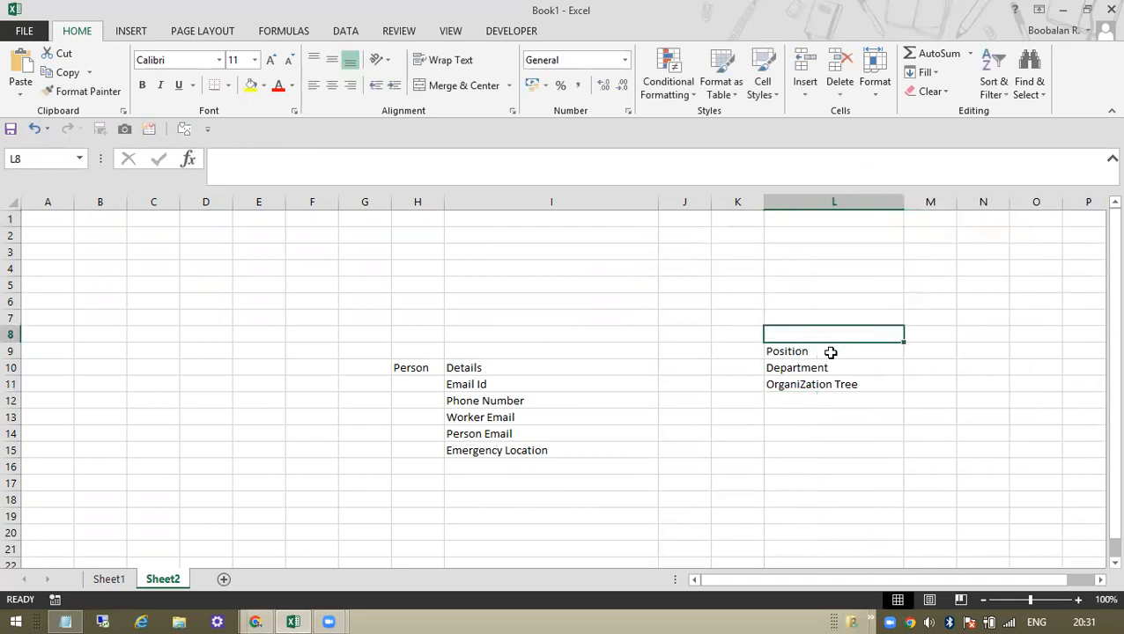
click(931, 352)
drag(830, 351, 838, 384)
click(799, 329)
text(AOR)
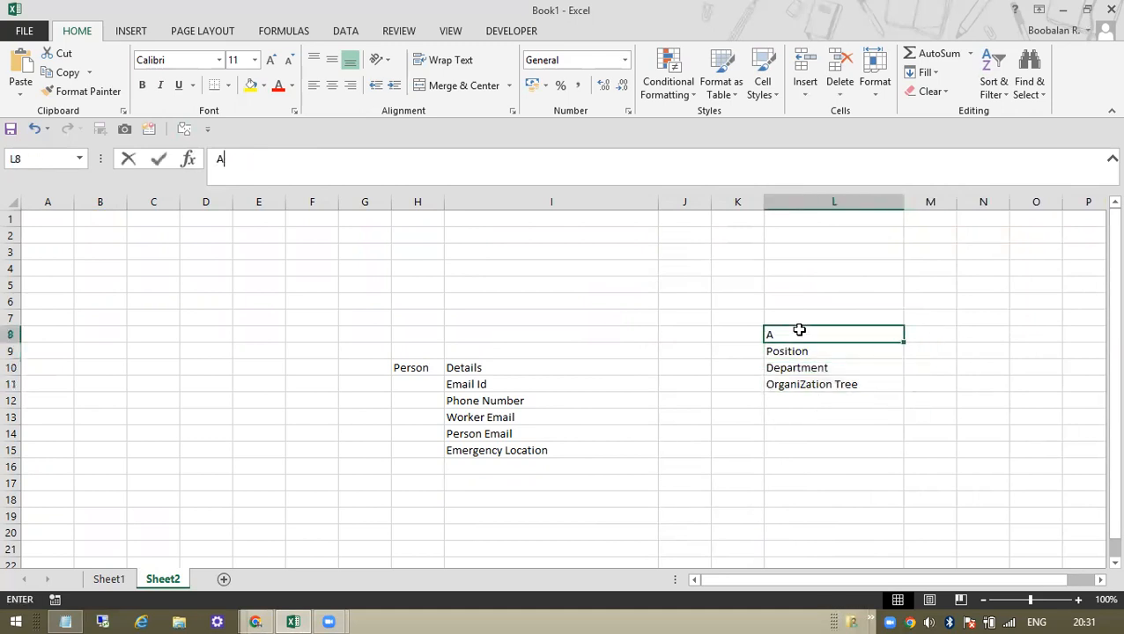
key(Return)
key(shift+Down)
key(shift+Down)
click(799, 329)
Enter "Parent Node" in cell M9, beside Position.
key(Right)
key(Right)
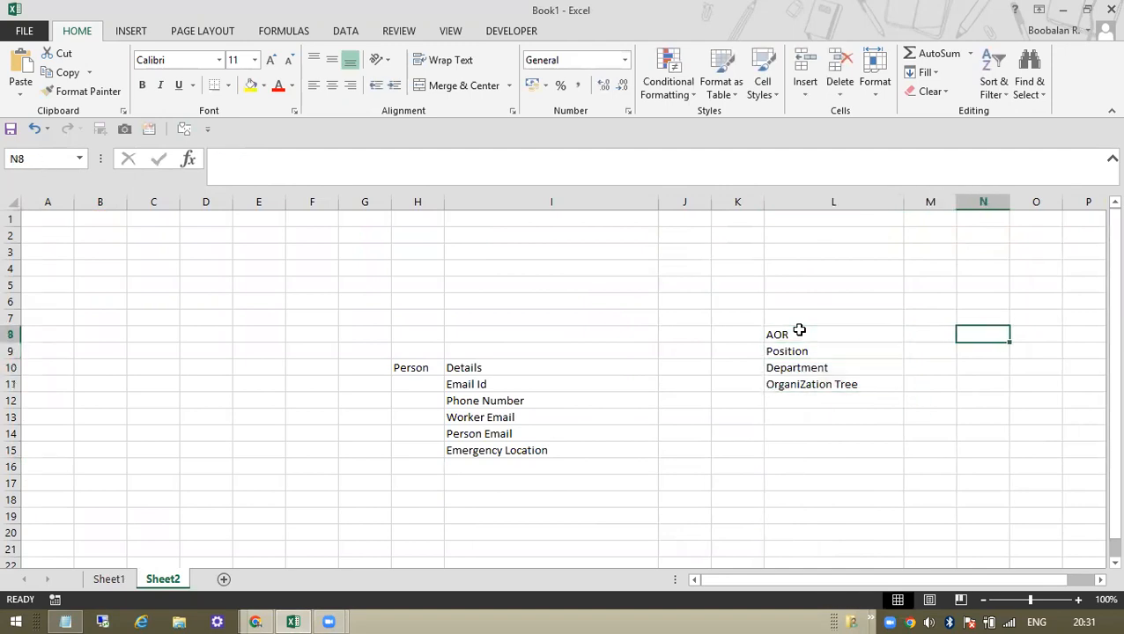
key(Left)
key(Down)
text(Pr)
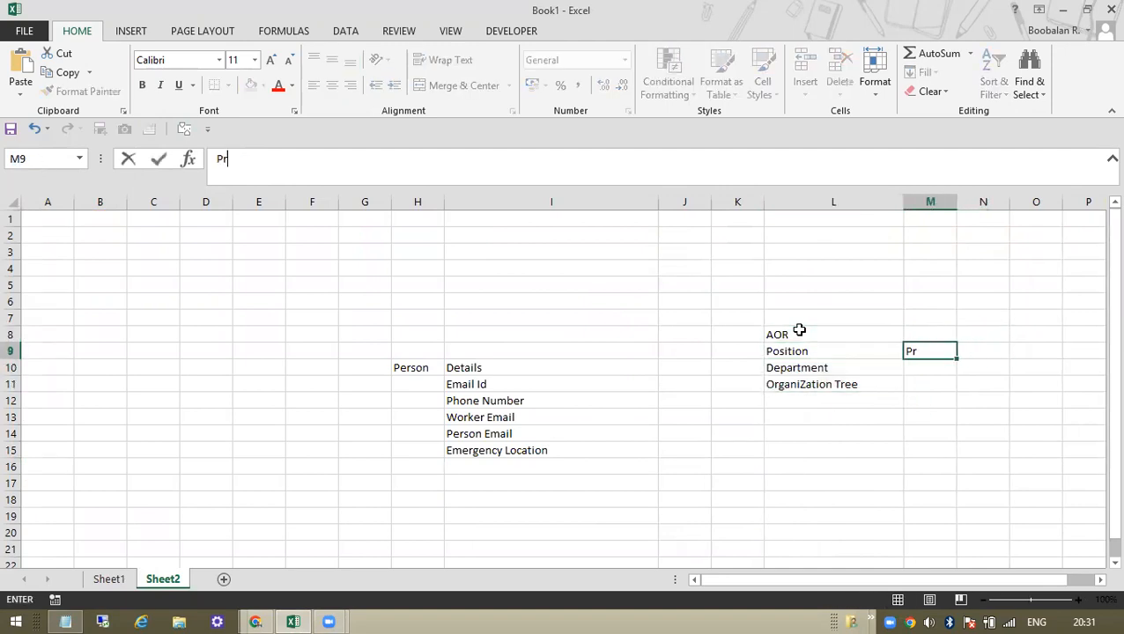
text(eent Node)
key(Return)
Enter "Child Node" in cell M10 and select it together with the Parent Node cell.
text(CHil)
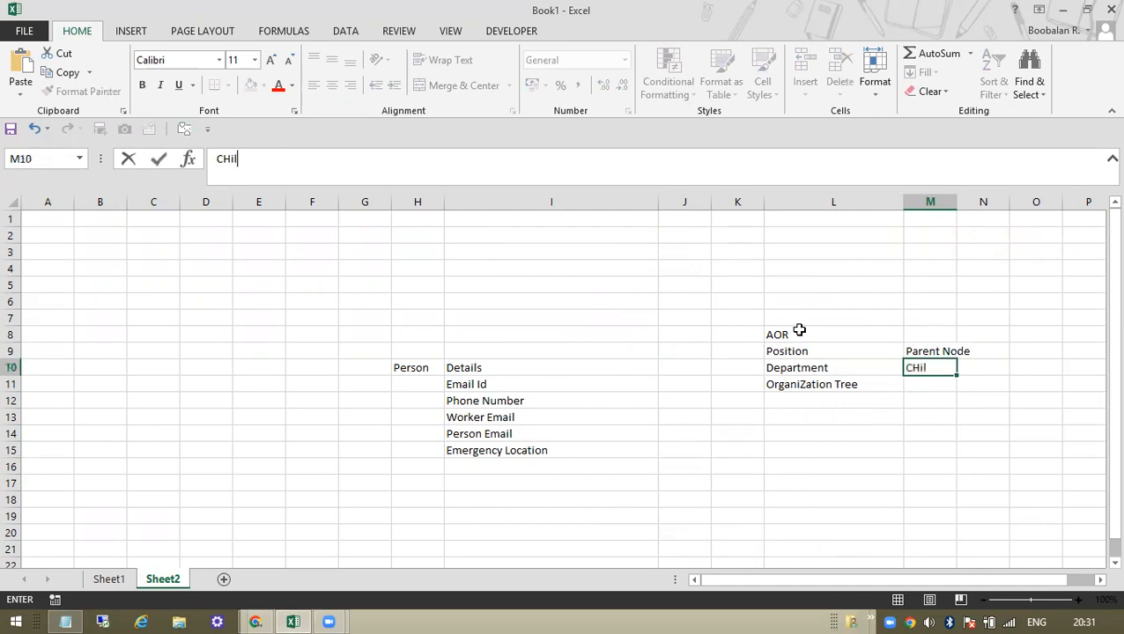
text(d Node)
key(Return)
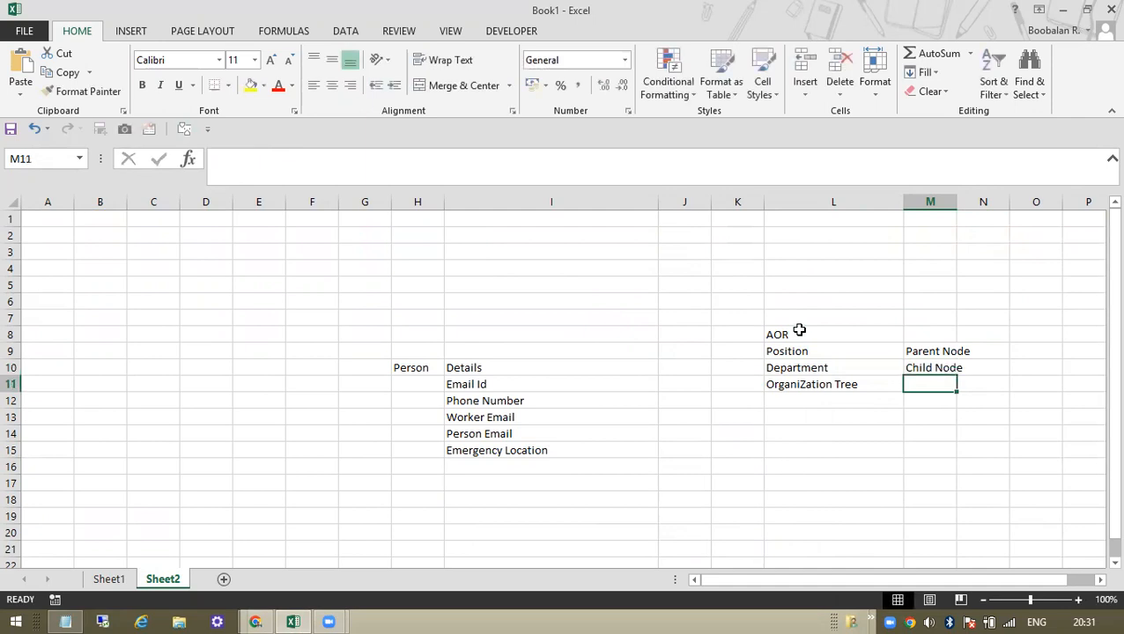
key(Up)
key(Up)
key(shift+Down)
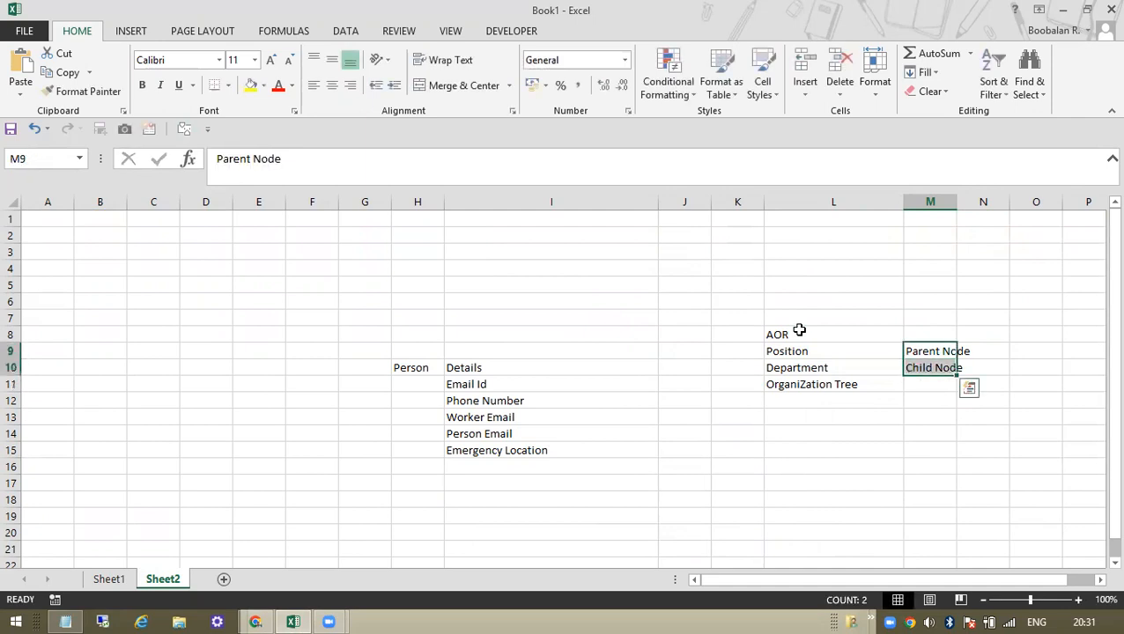
Autofit column M to the width of the Parent Node and Child Node entries.
key(alt+h)
key(o)
key(i)
Examine the AOR notes in columns L and M, going over the Position and Department rows with their Parent Node and Child Node entries.
key(Left)
key(Left)
key(Down)
key(Right)
key(Up)
key(Left)
key(Right)
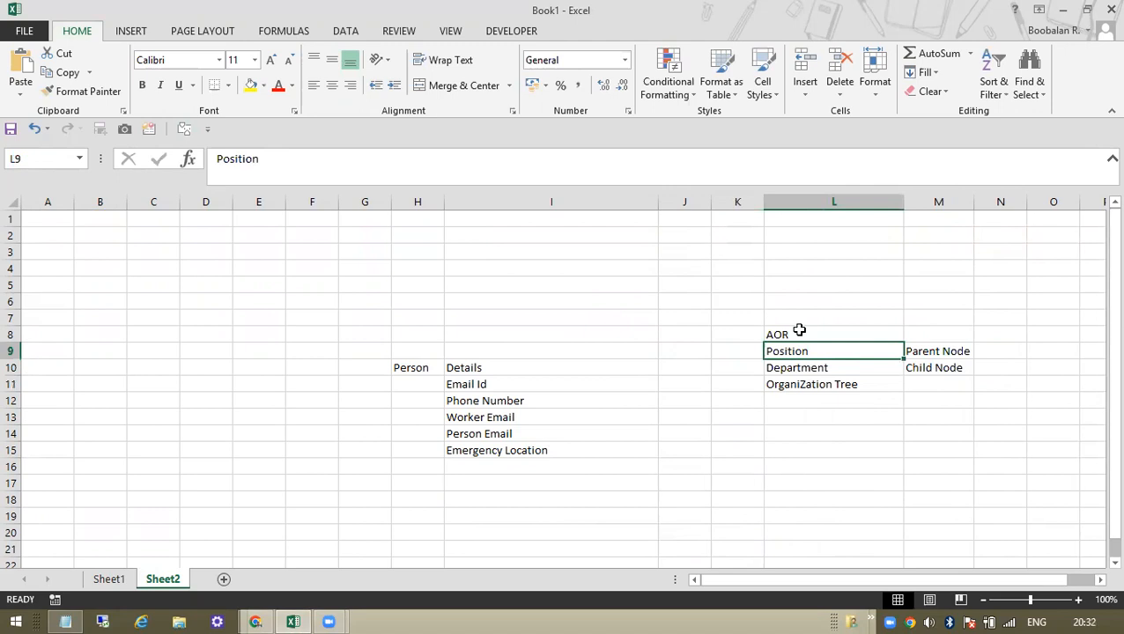
key(Right)
key(shift+Down)
key(shift+Down)
key(shift+Down)
key(shift+Down)
key(shift+Down)
key(shift+Down)
key(shift+Down)
key(shift+Down)
key(shift+Down)
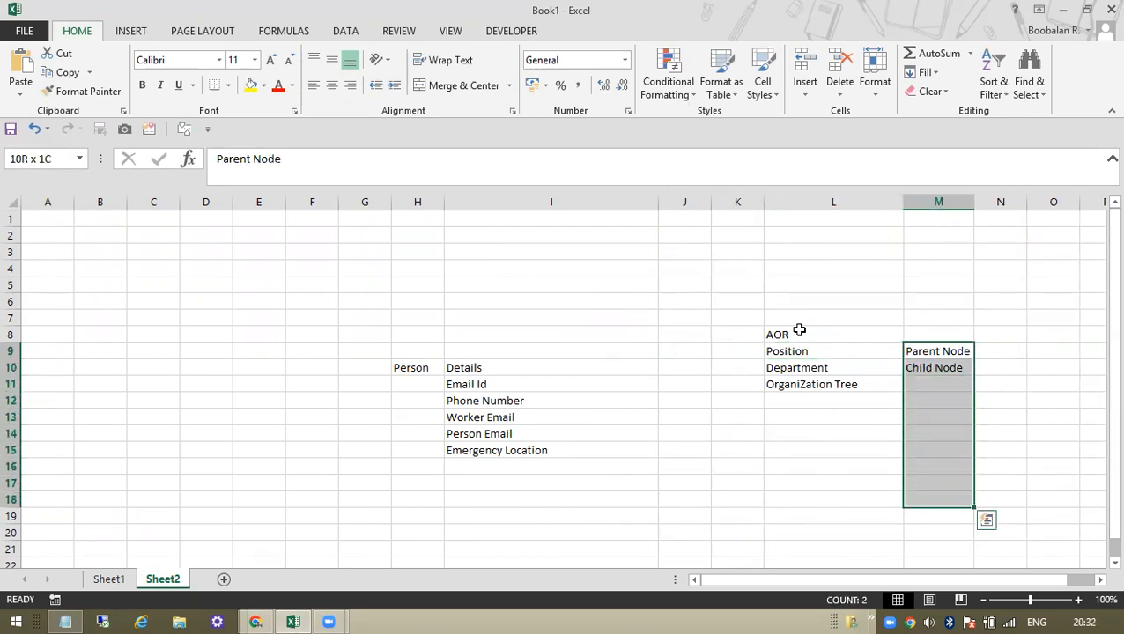
key(Down)
key(Left)
key(Left)
key(Right)
key(shift+Right)
key(shift+Right)
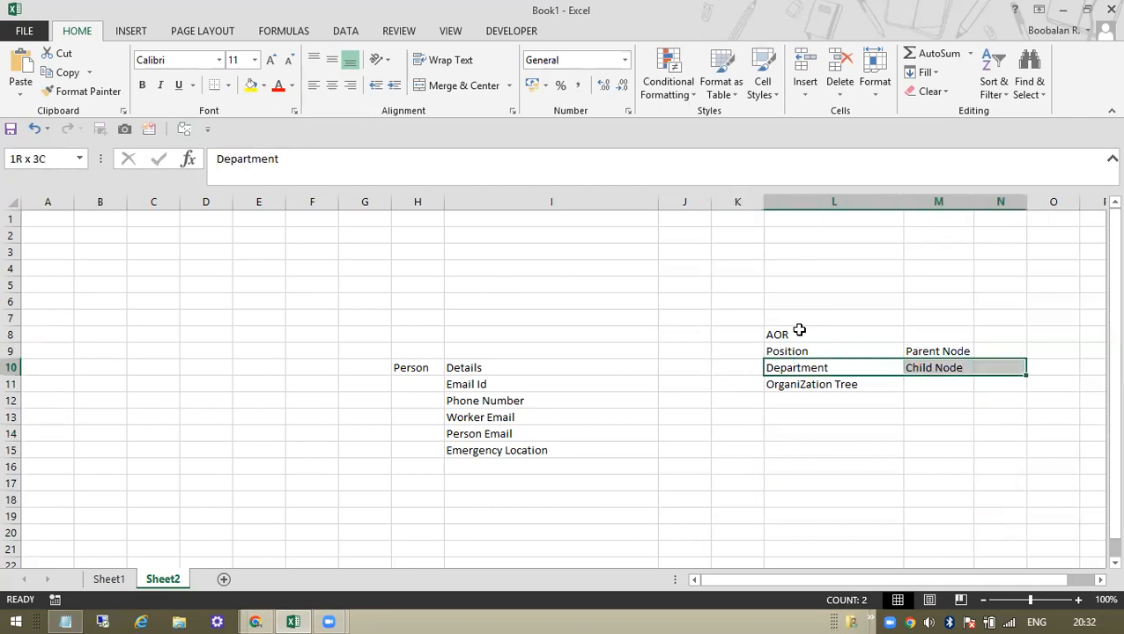
key(Down)
key(Up)
key(Right)
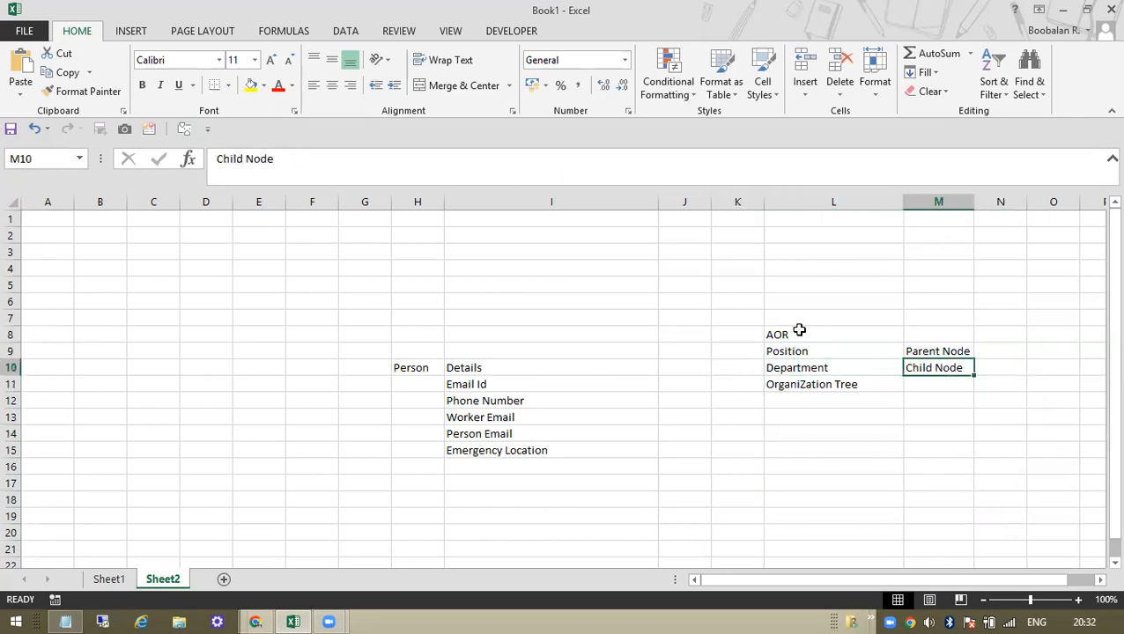
key(shift+Down)
key(shift+Down)
key(shift+Down)
key(shift+Down)
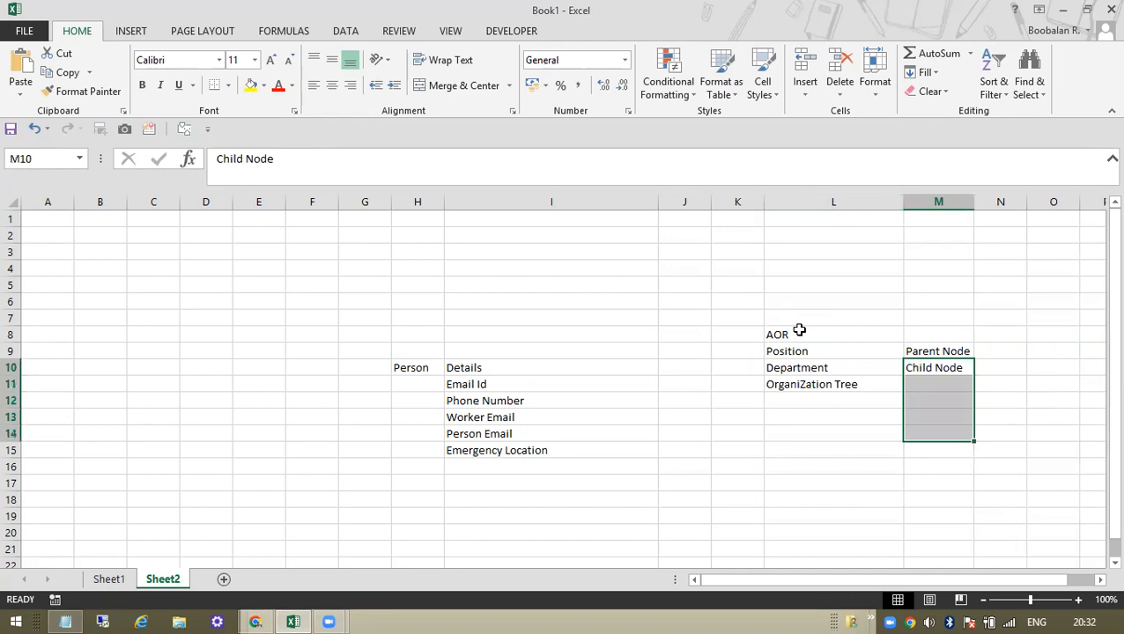
drag(787, 332, 933, 409)
Check the open browser and Notepad windows, return to Excel, and review the setup tasks and Transactions list on Sheet1.
key(alt+Tab)
key(alt+Tab)
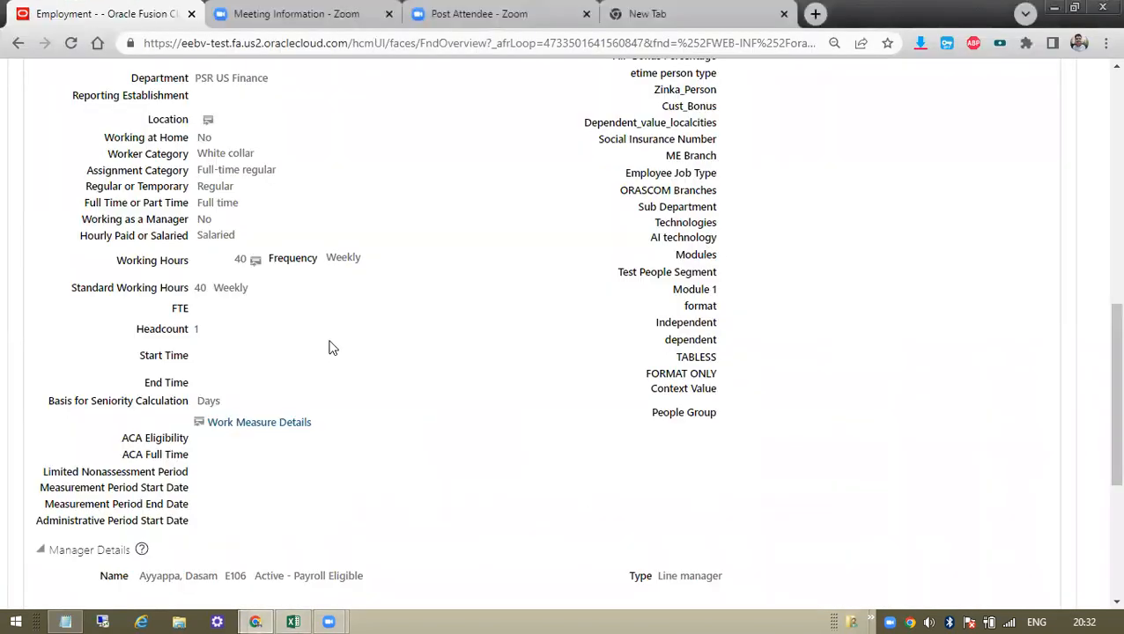
key(alt+Tab)
key(alt+Tab)
key(alt+Tab)
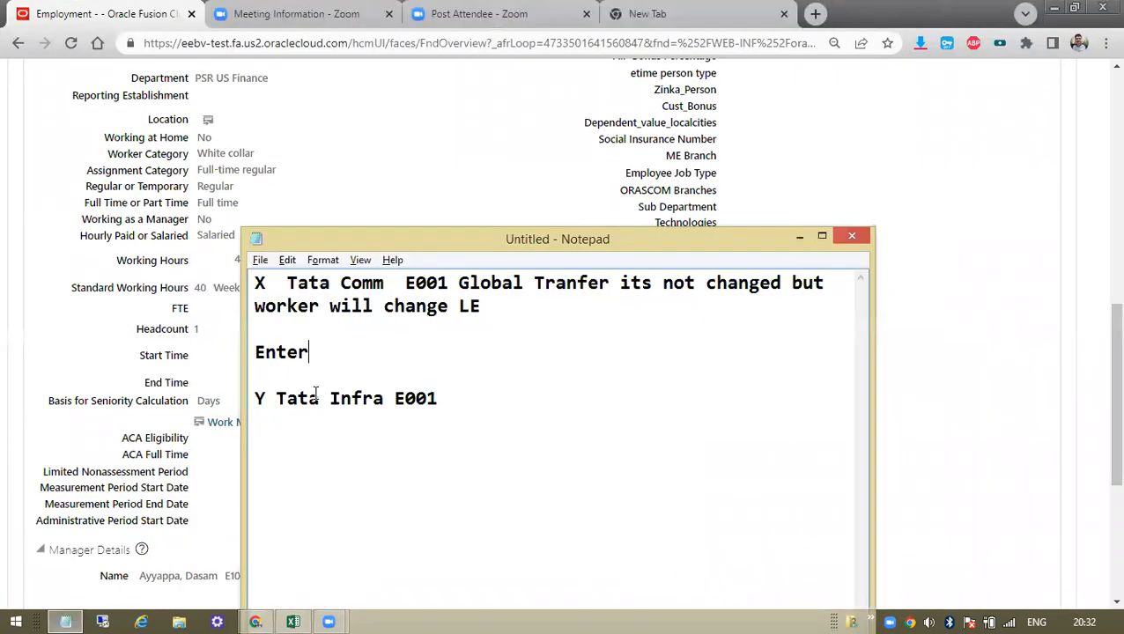
click(293, 622)
click(108, 584)
click(378, 417)
scroll(416, 458, down, 2)
scroll(319, 486, down, 2)
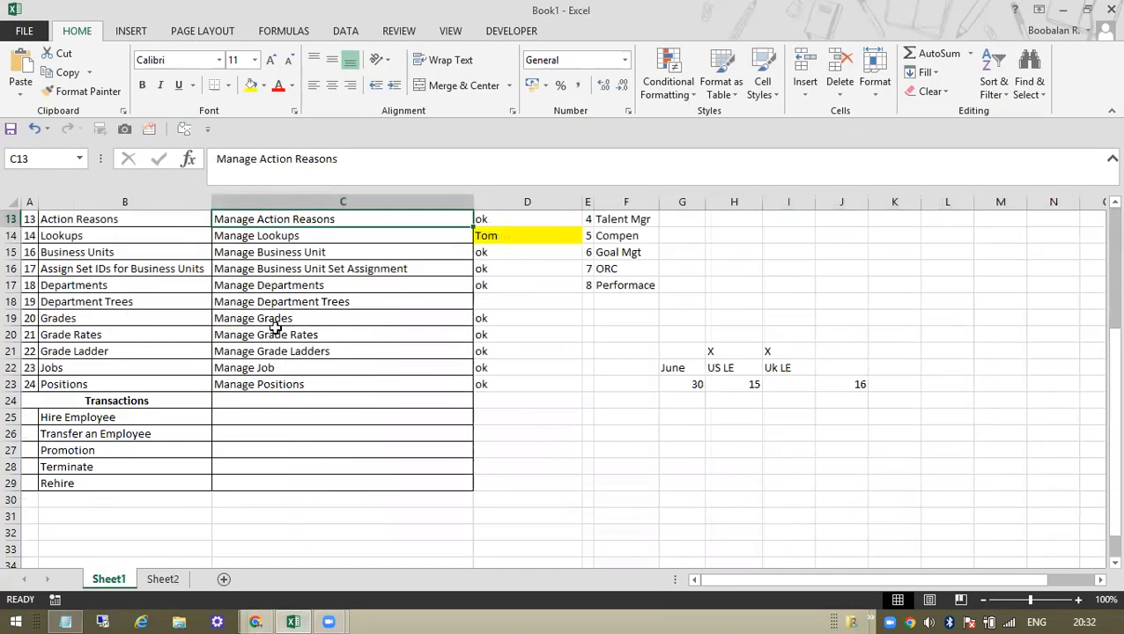
scroll(286, 374, up, 4)
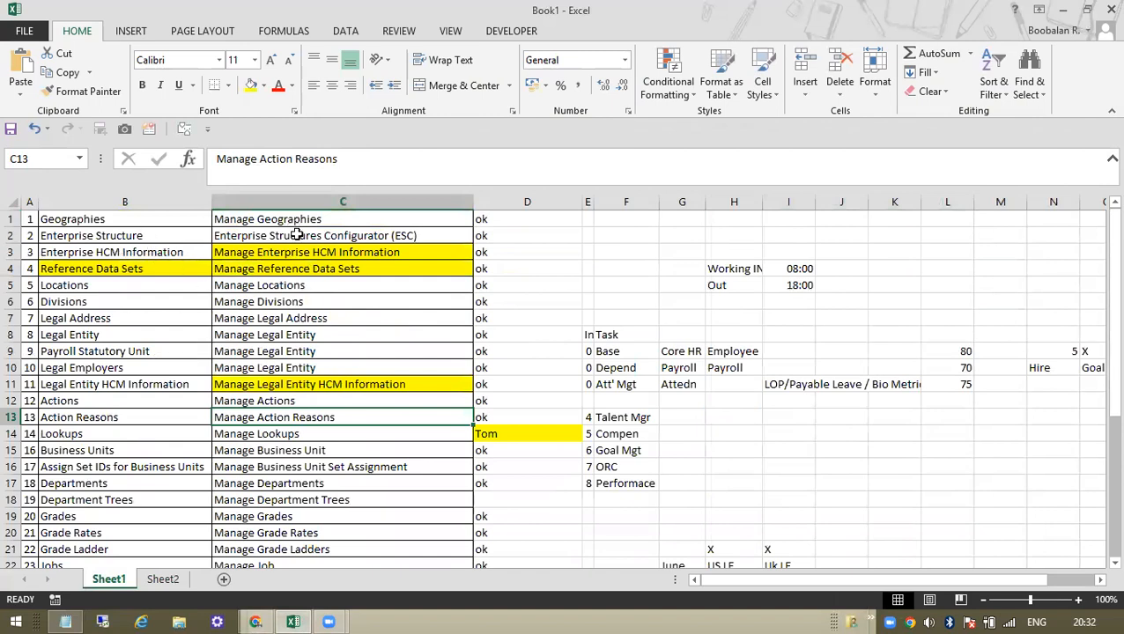
scroll(341, 419, down, 3)
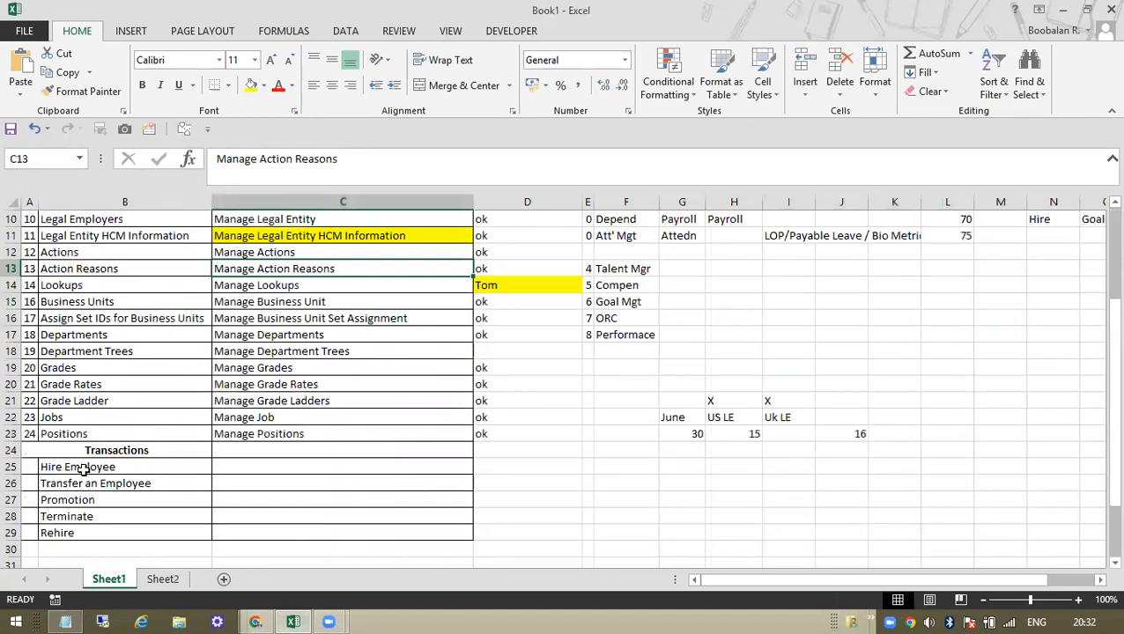
scroll(390, 361, up, 3)
click(365, 250)
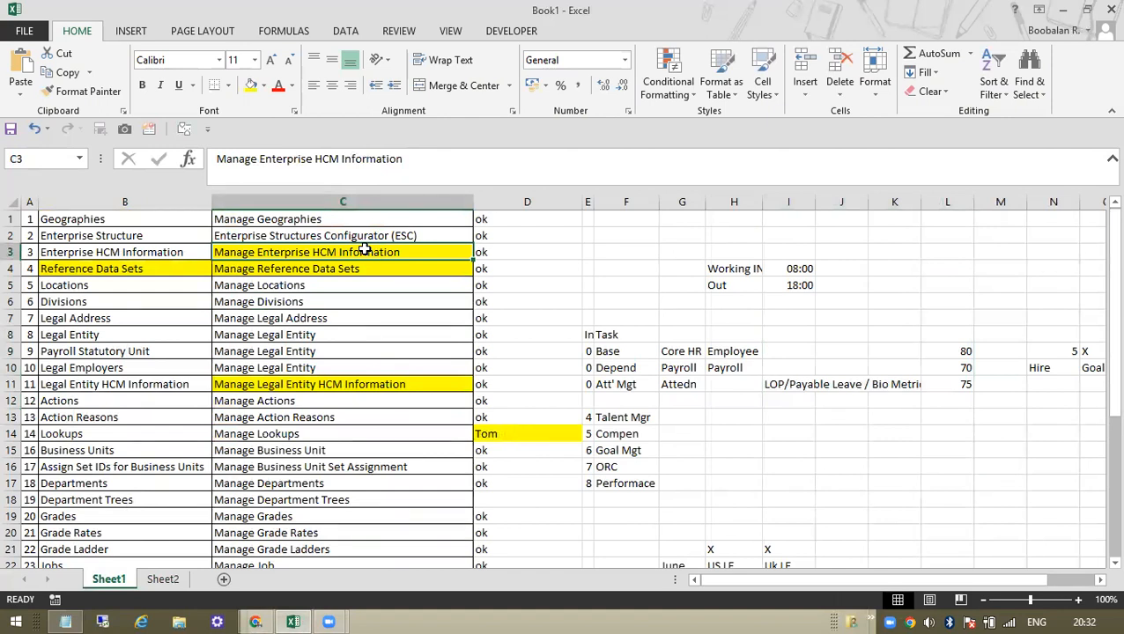
scroll(365, 250, down, 3)
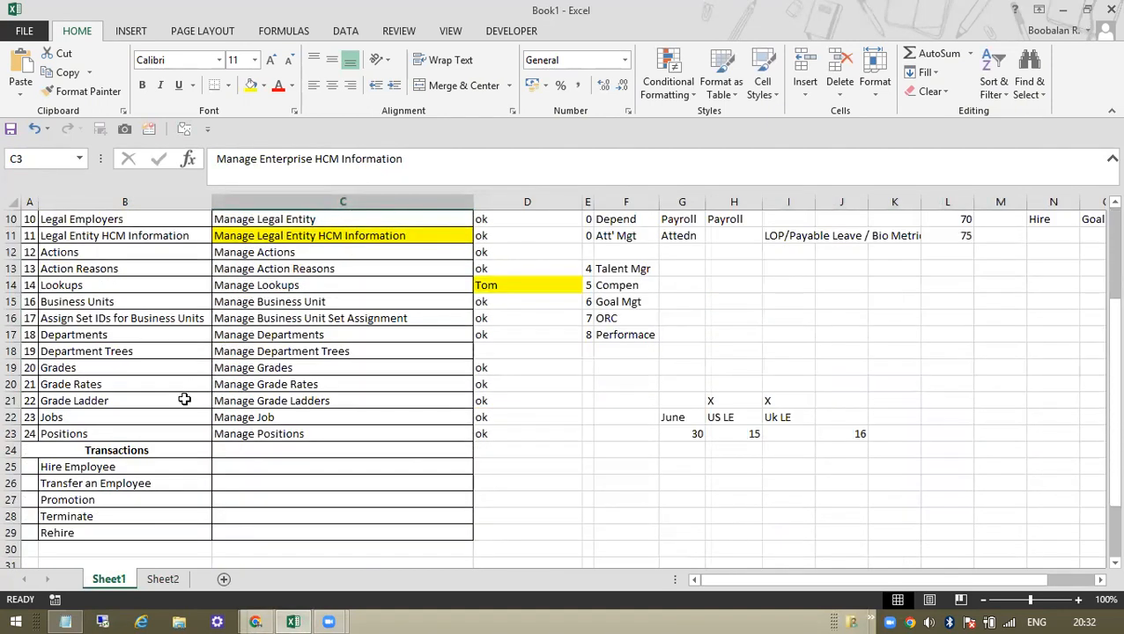
click(150, 470)
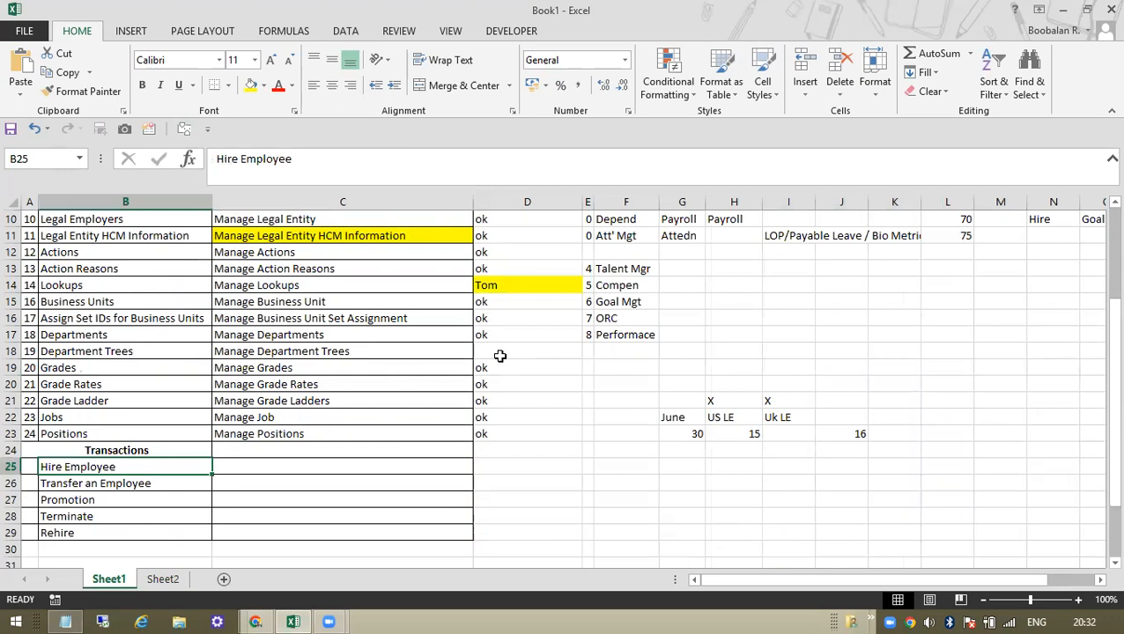
Narrow column D on Sheet1 to fit its status entries and widen column E beside it.
click(533, 286)
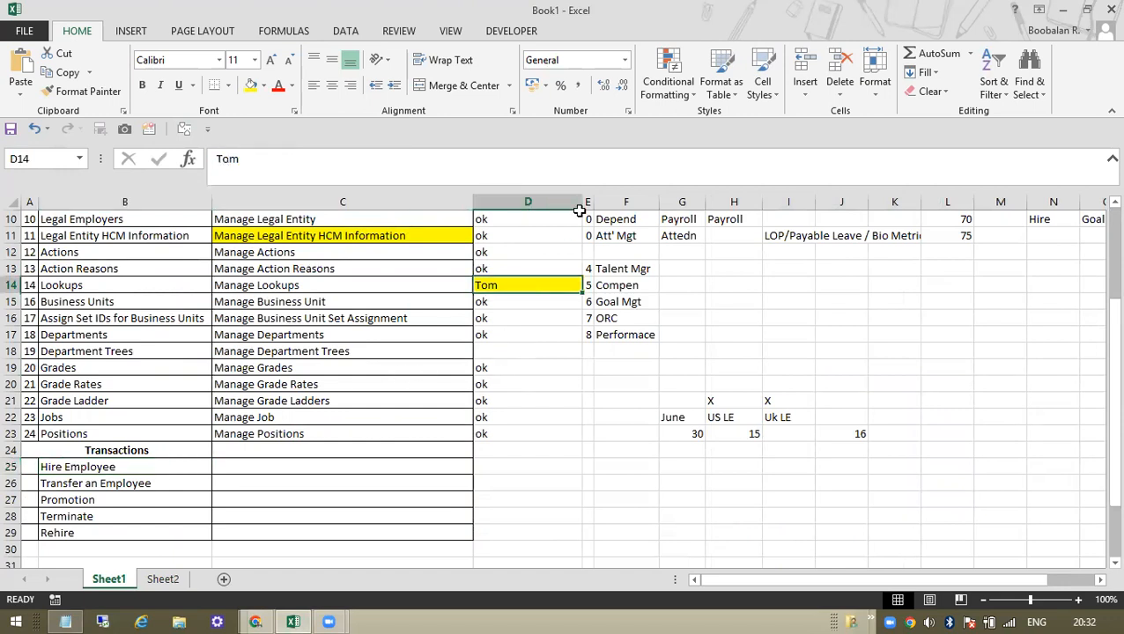
drag(582, 202, 503, 200)
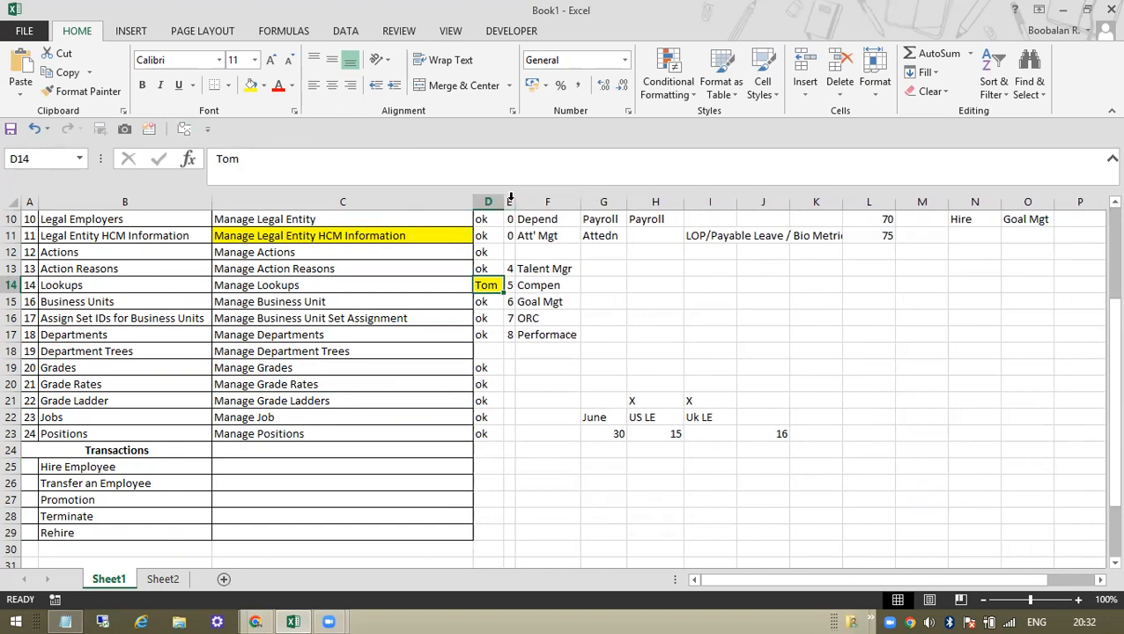
drag(515, 201, 552, 202)
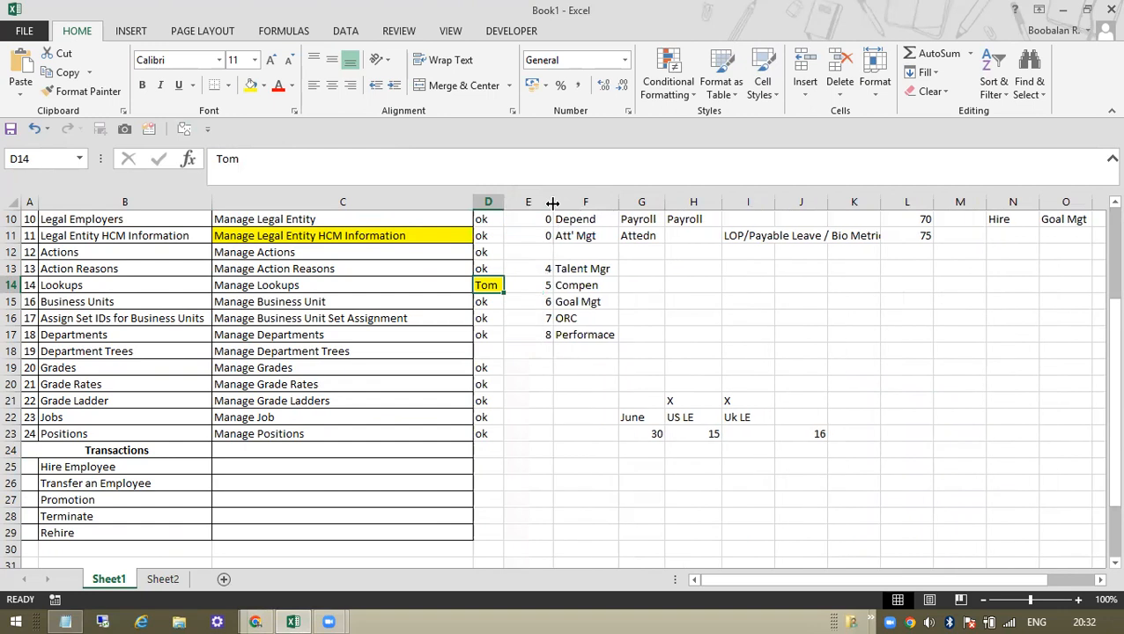
Left-align column E and narrow it to just fit the India heading.
click(533, 201)
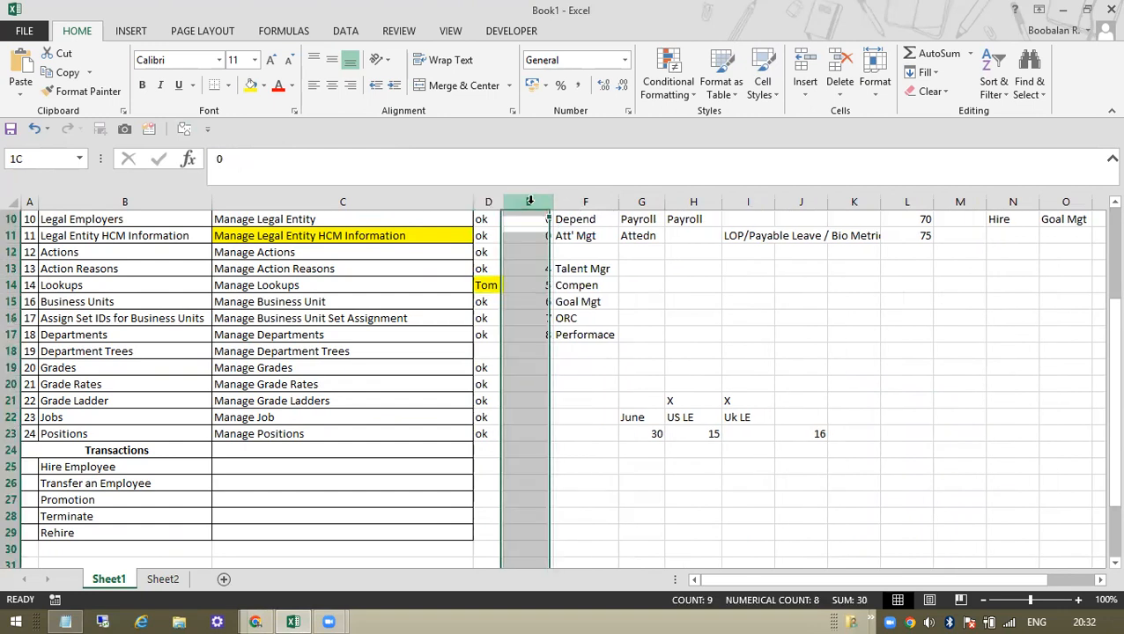
click(310, 88)
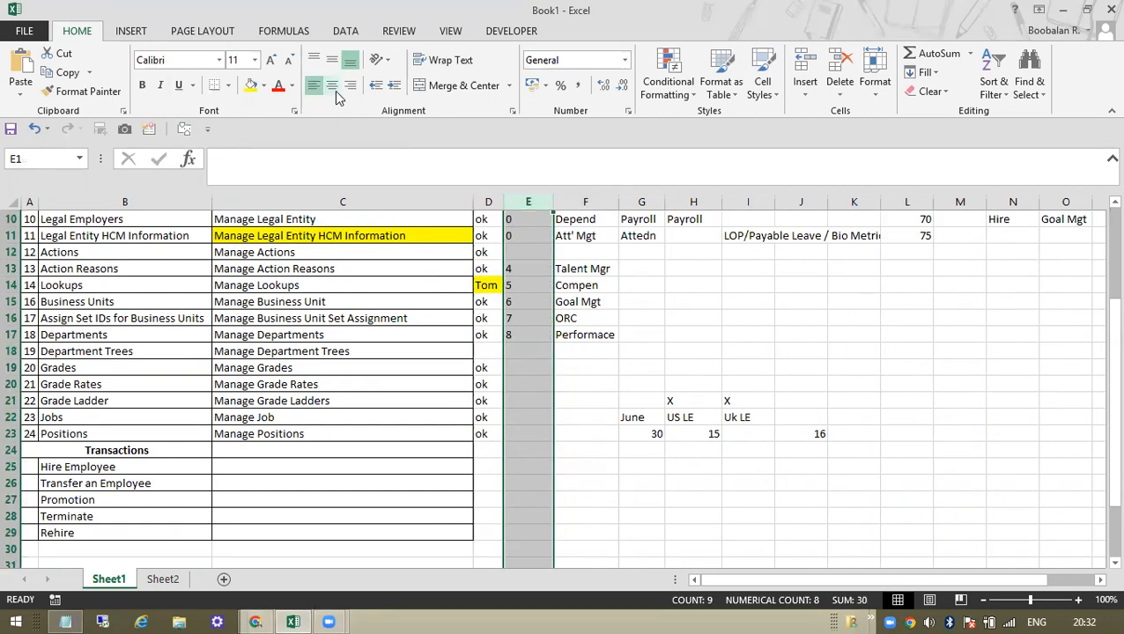
click(520, 254)
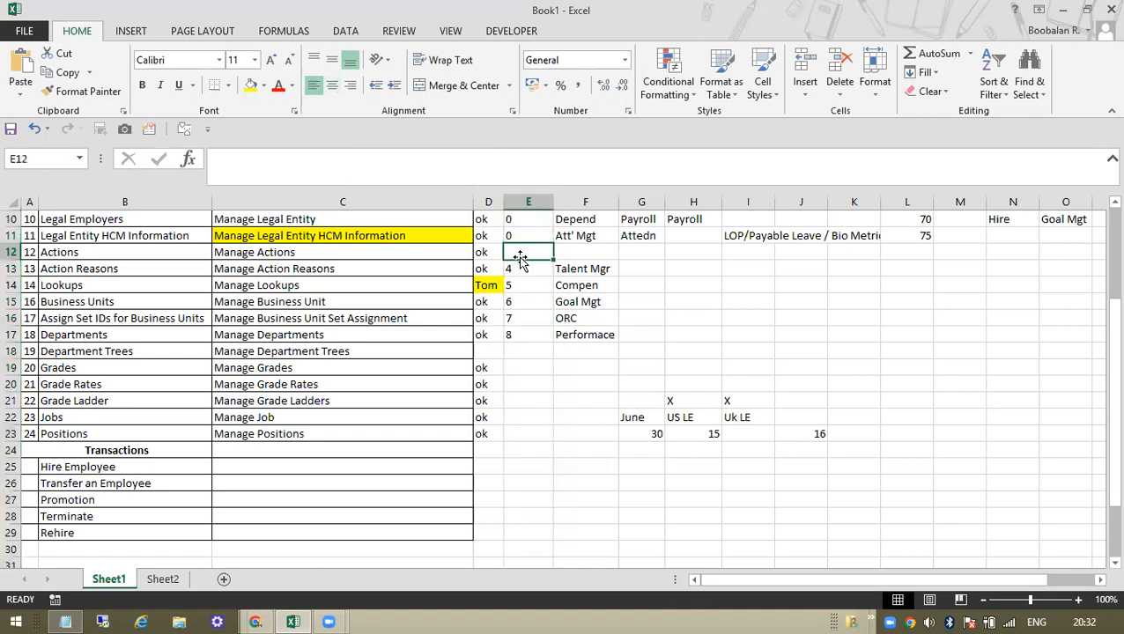
scroll(523, 265, up, 3)
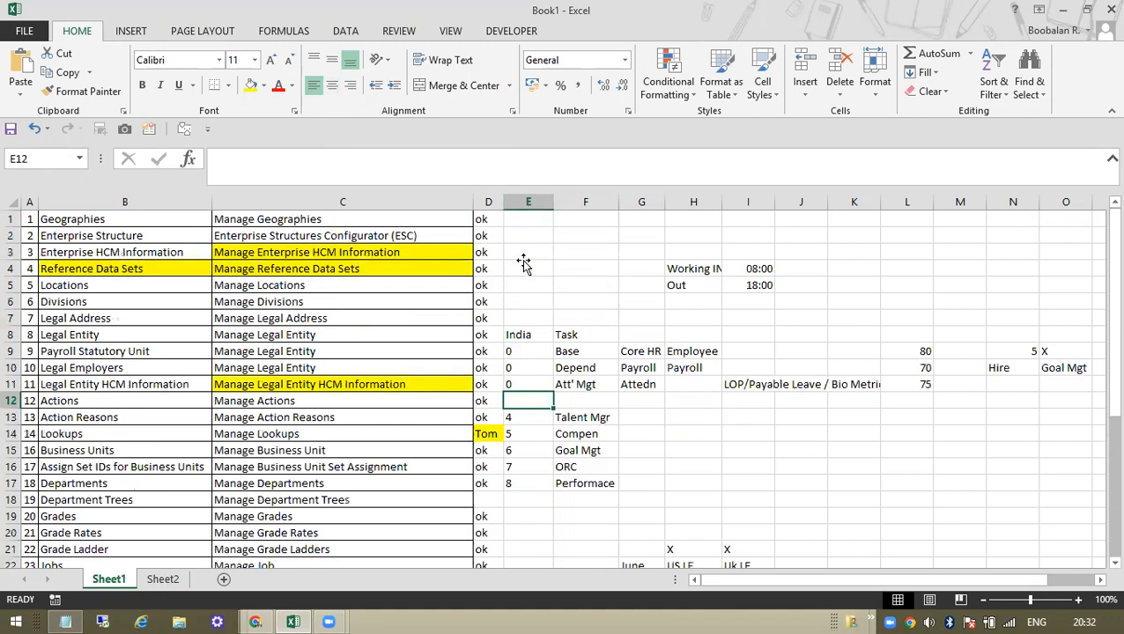
drag(521, 231, 529, 504)
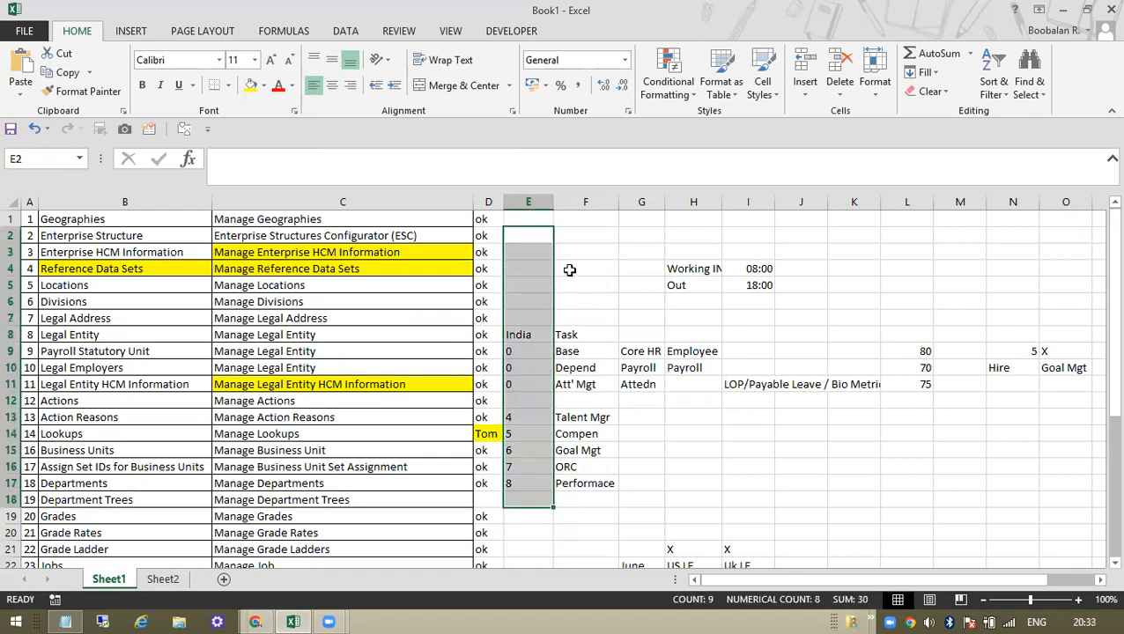
drag(554, 202, 534, 203)
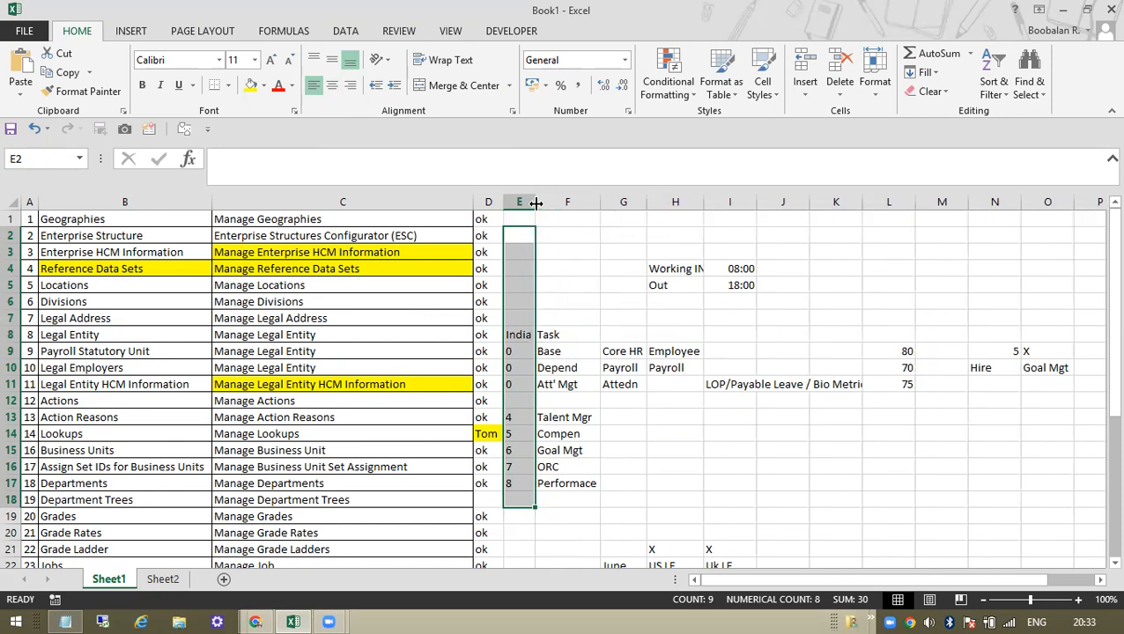
click(522, 220)
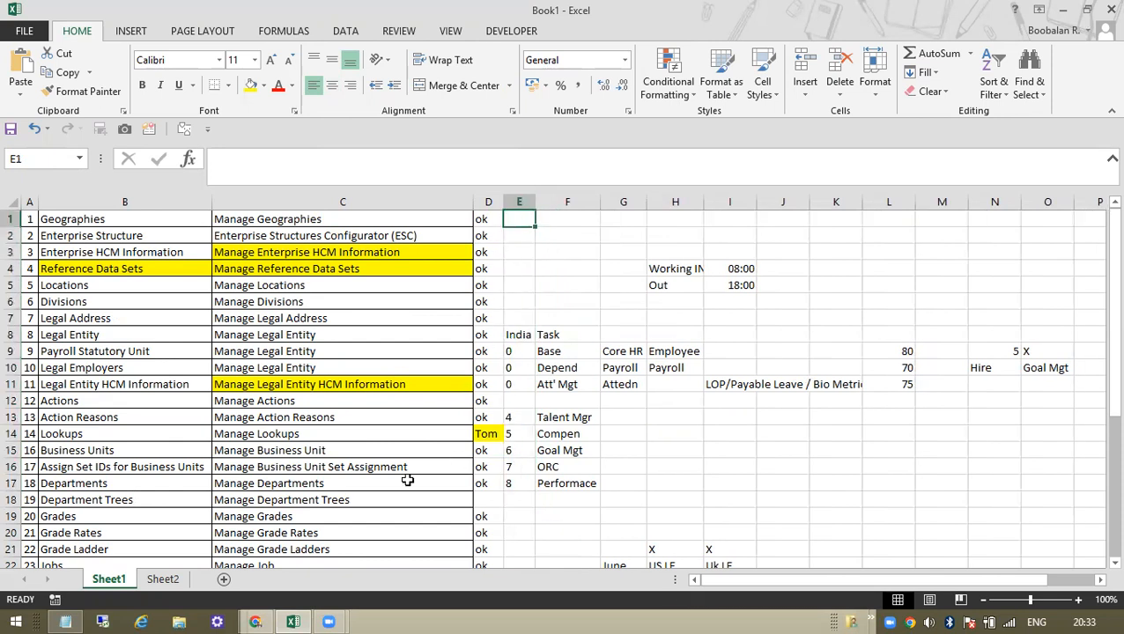
Examine the Manage Lookups row with its highlighted status cell and the Hire Employee row under Transactions.
scroll(351, 500, down, 2)
click(319, 336)
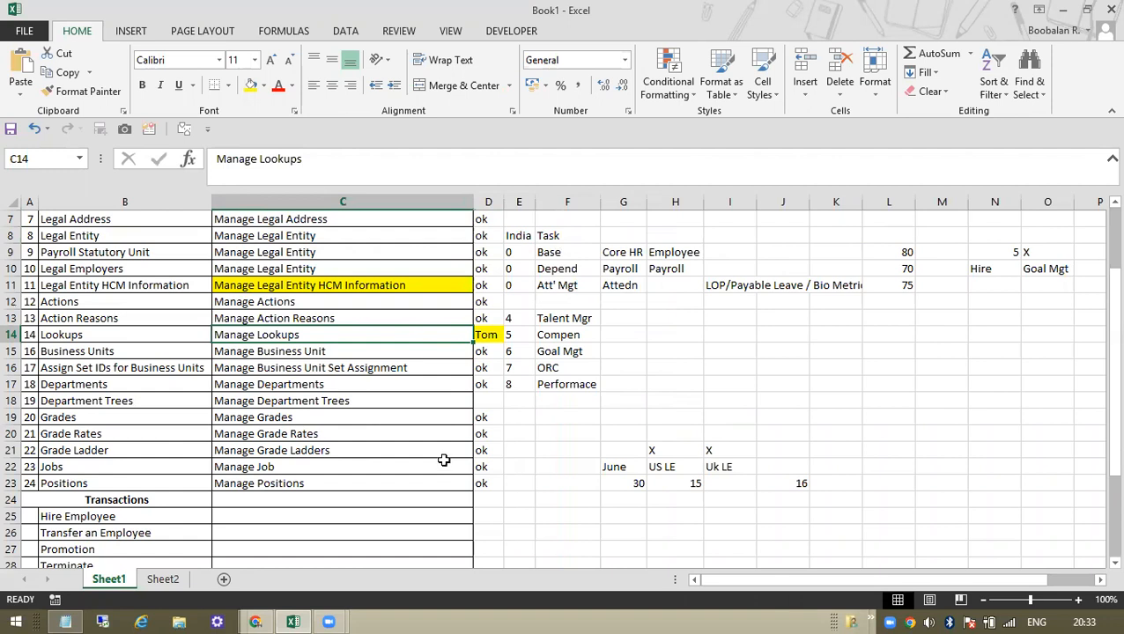
click(491, 335)
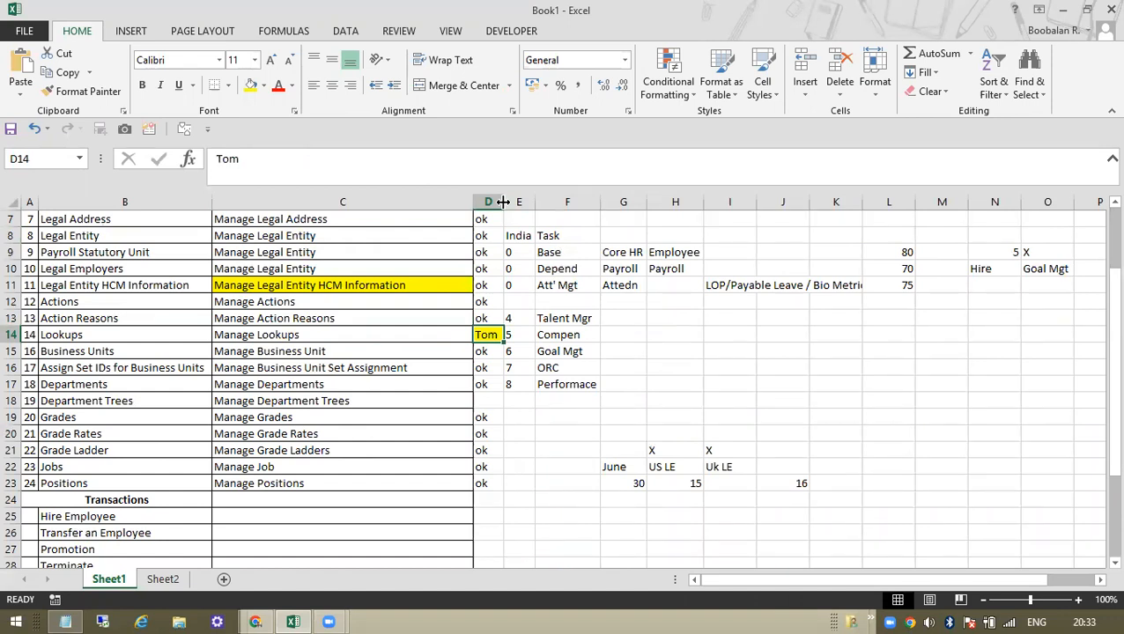
click(227, 520)
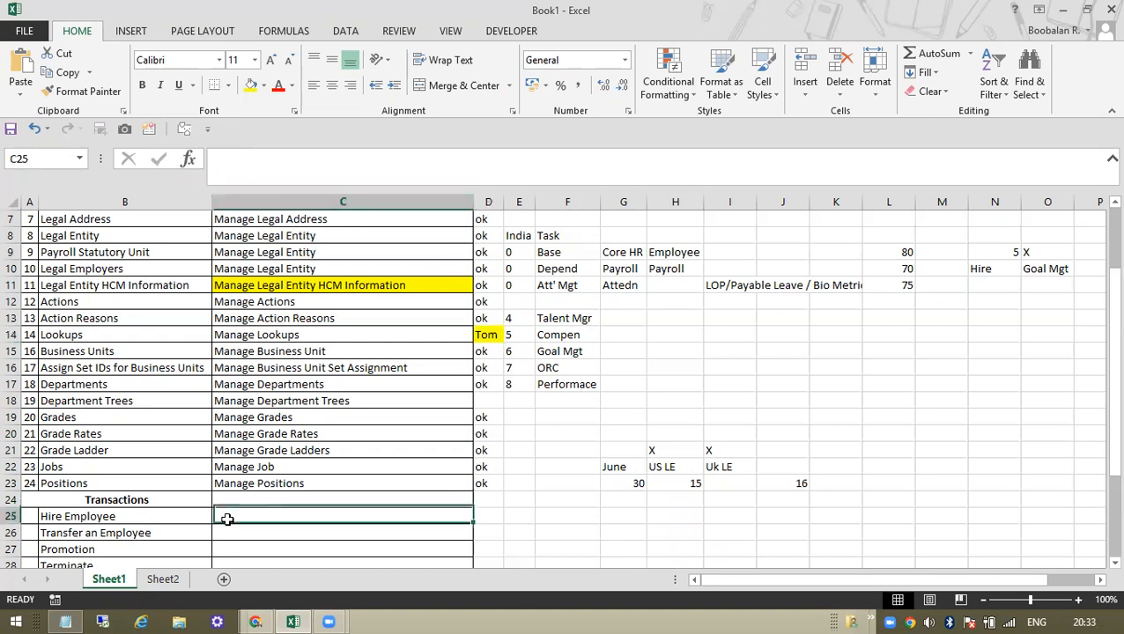
click(148, 513)
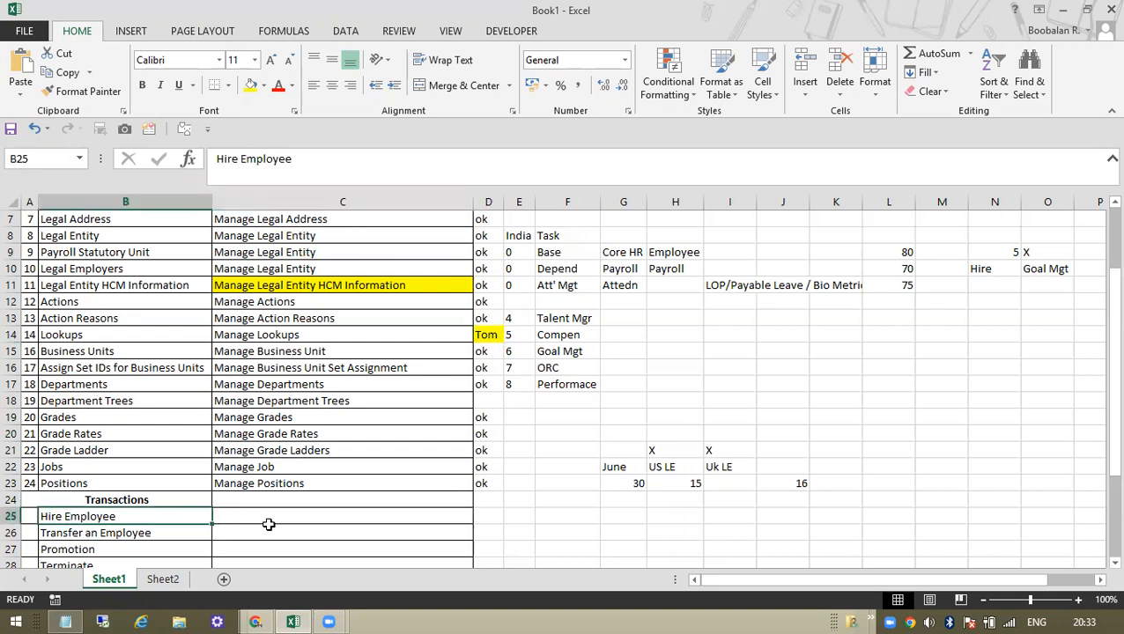
scroll(268, 524, down, 2)
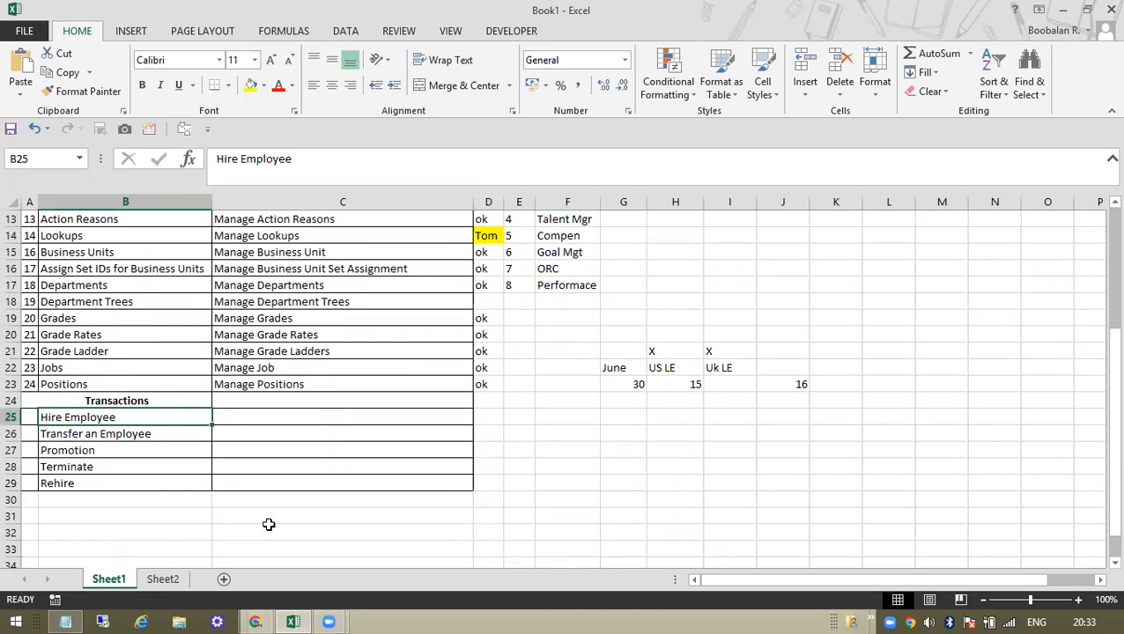
click(179, 447)
click(169, 419)
click(268, 417)
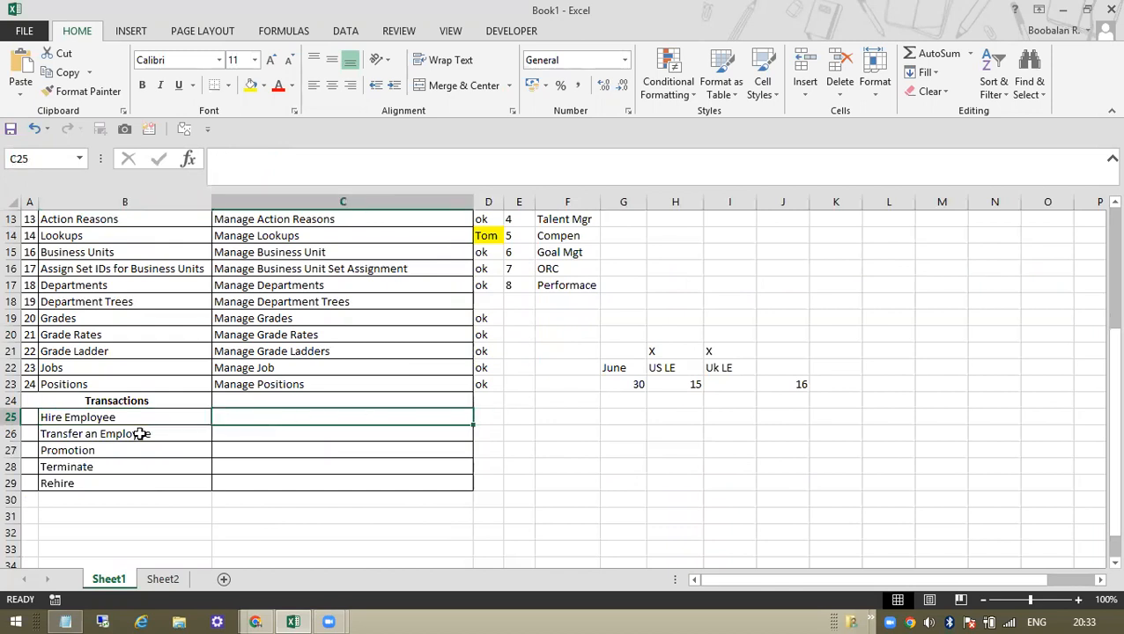
Glance at the Oracle employment page and Notepad, return to Excel, and look through the whole Sheet1 task list.
key(alt+Tab)
key(alt+Tab)
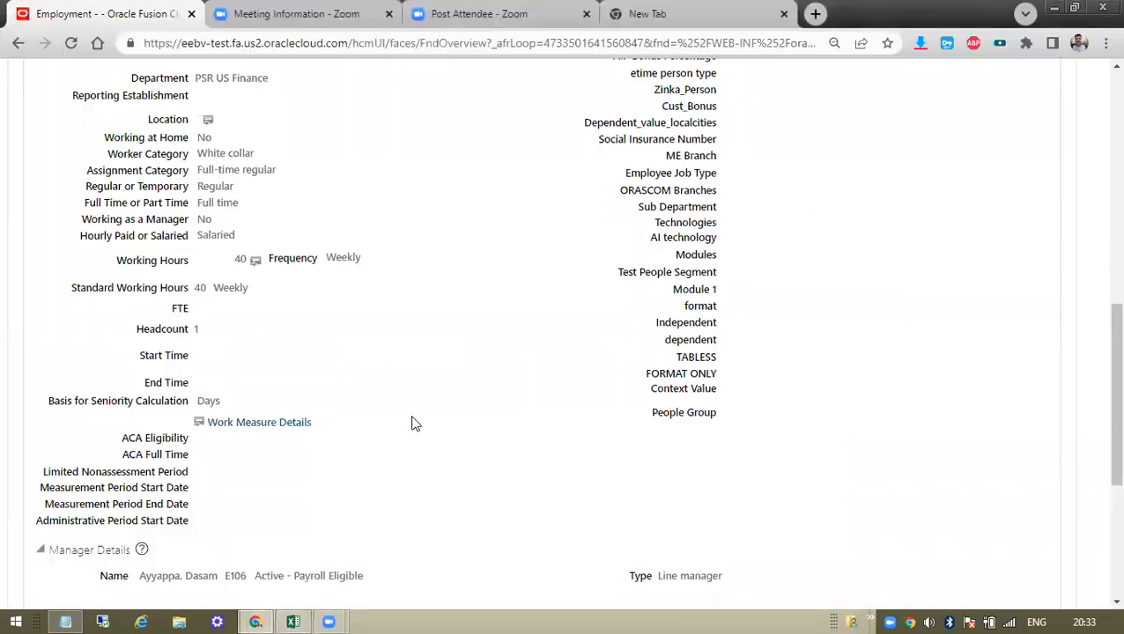
key(alt+Tab)
key(alt+Tab)
key(alt+Tab)
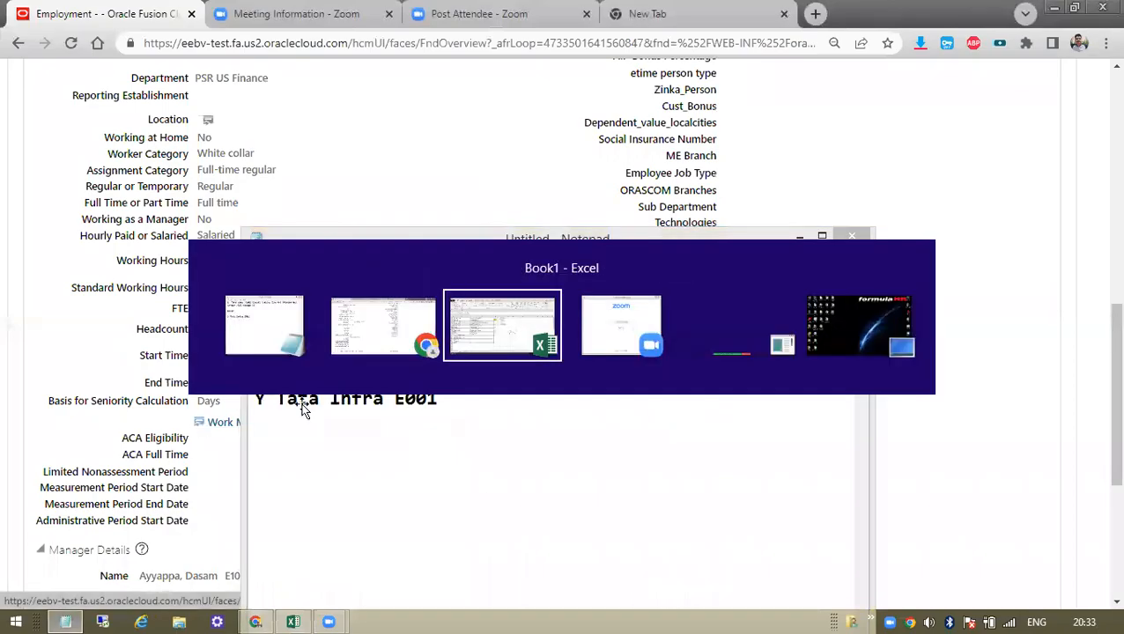
scroll(302, 361, down, 2)
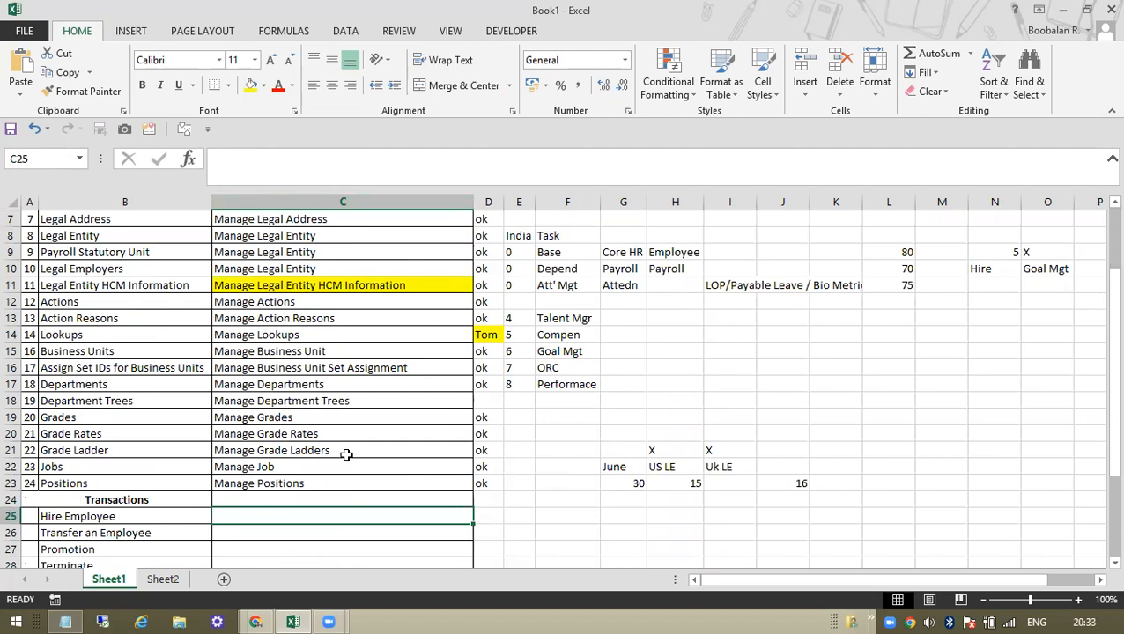
scroll(346, 454, up, 2)
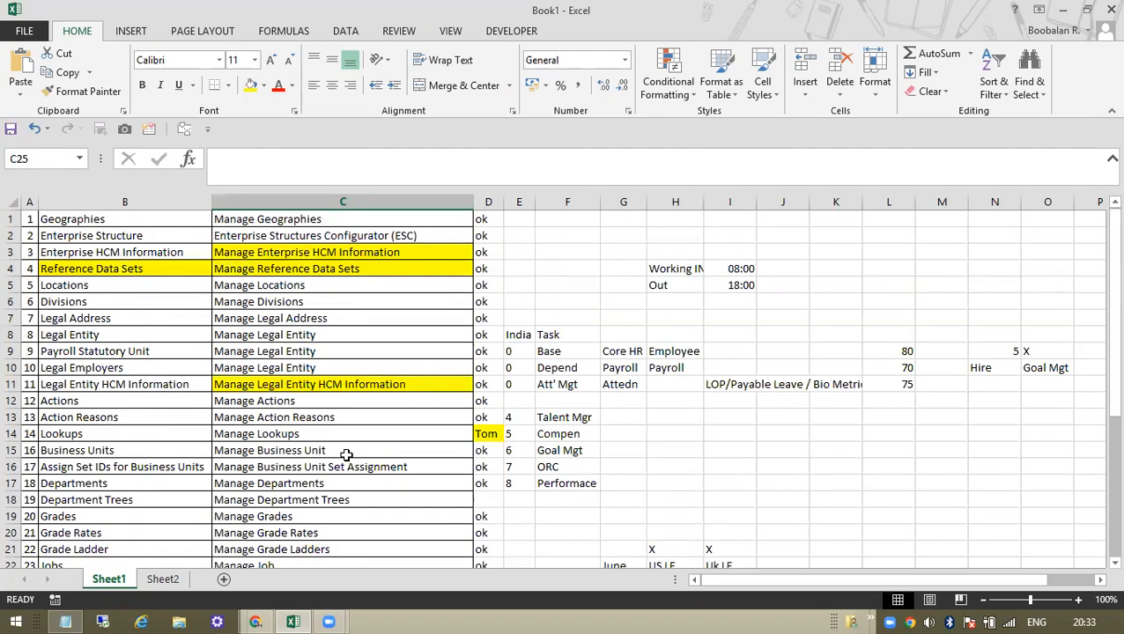
scroll(346, 454, down, 4)
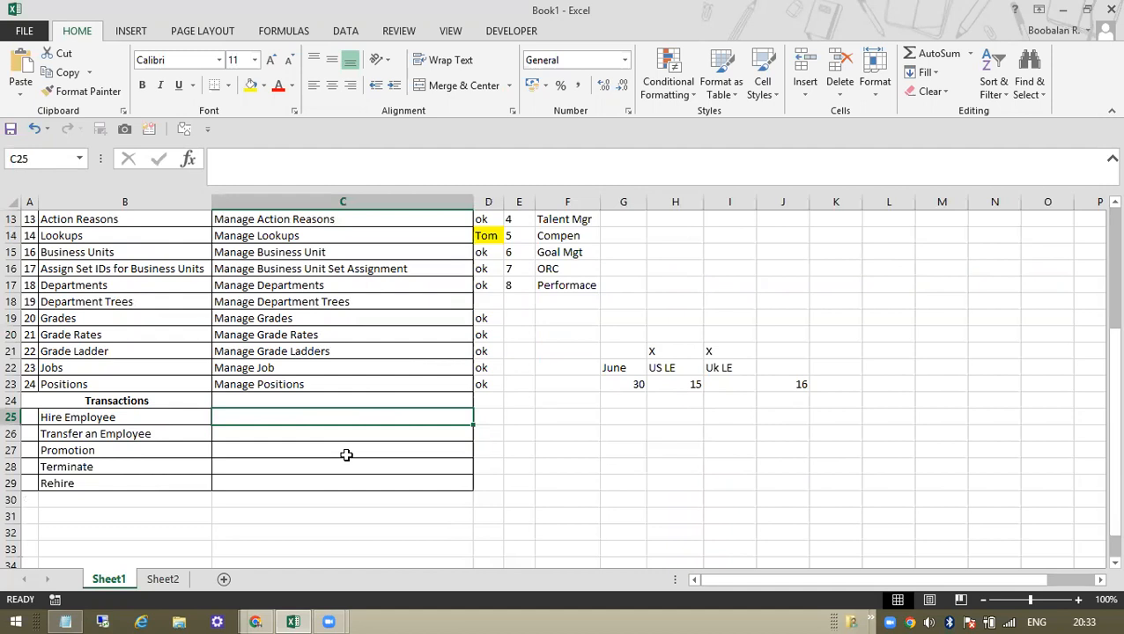
scroll(346, 454, up, 4)
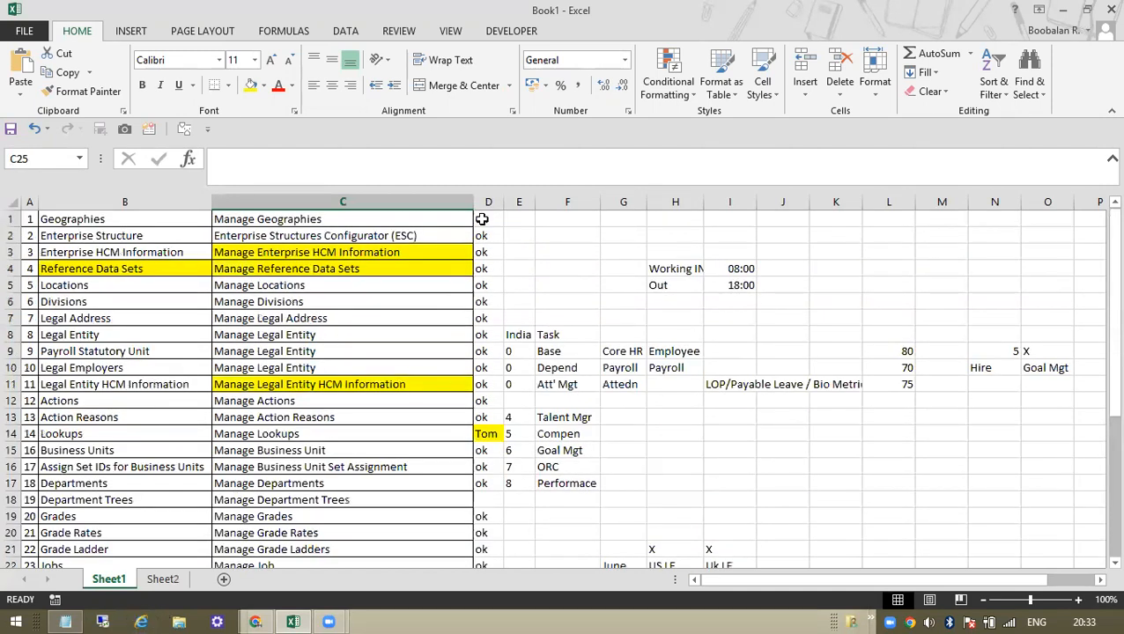
Examine the Sheet1 task list from Manage Action Reasons through Manage Grades and Manage Job down to Transactions.
scroll(439, 379, down, 4)
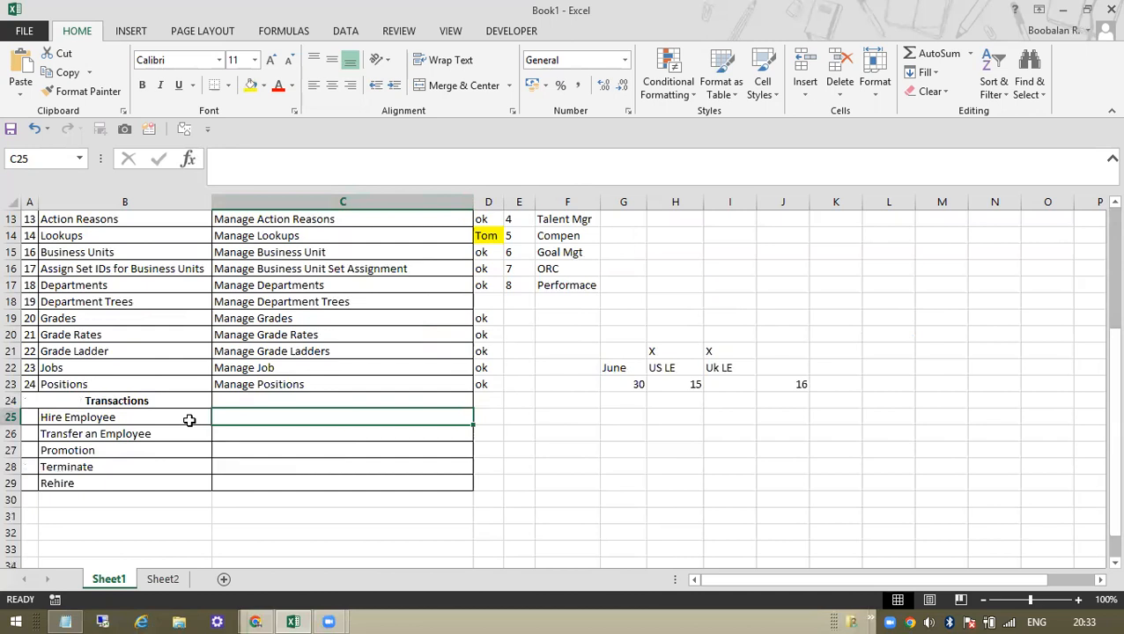
scroll(267, 384, up, 3)
scroll(344, 374, down, 2)
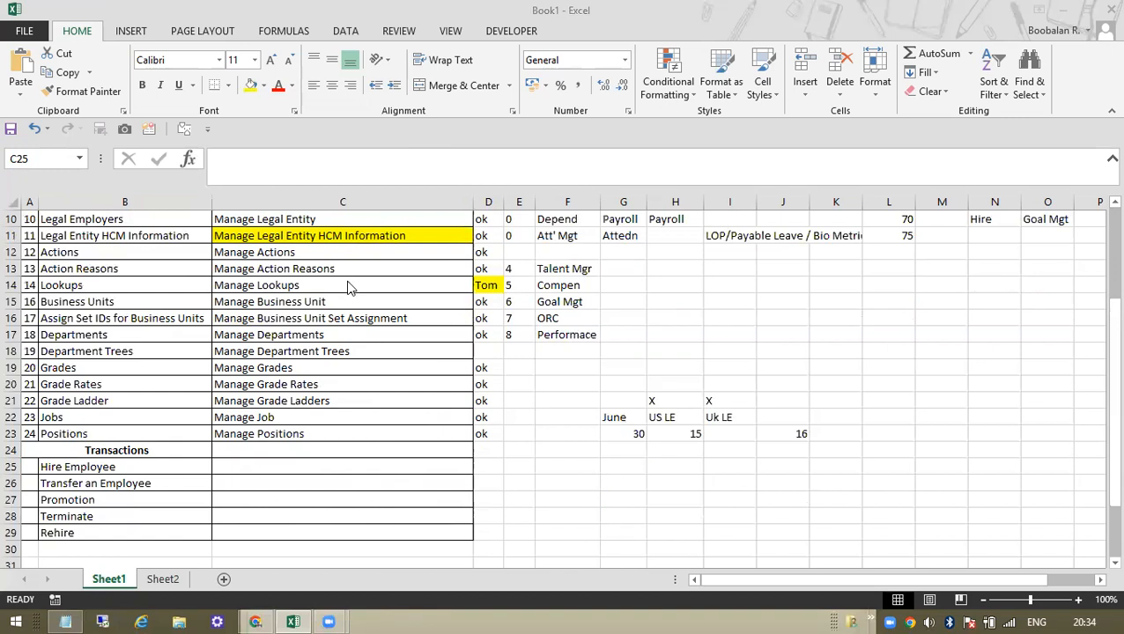
click(301, 299)
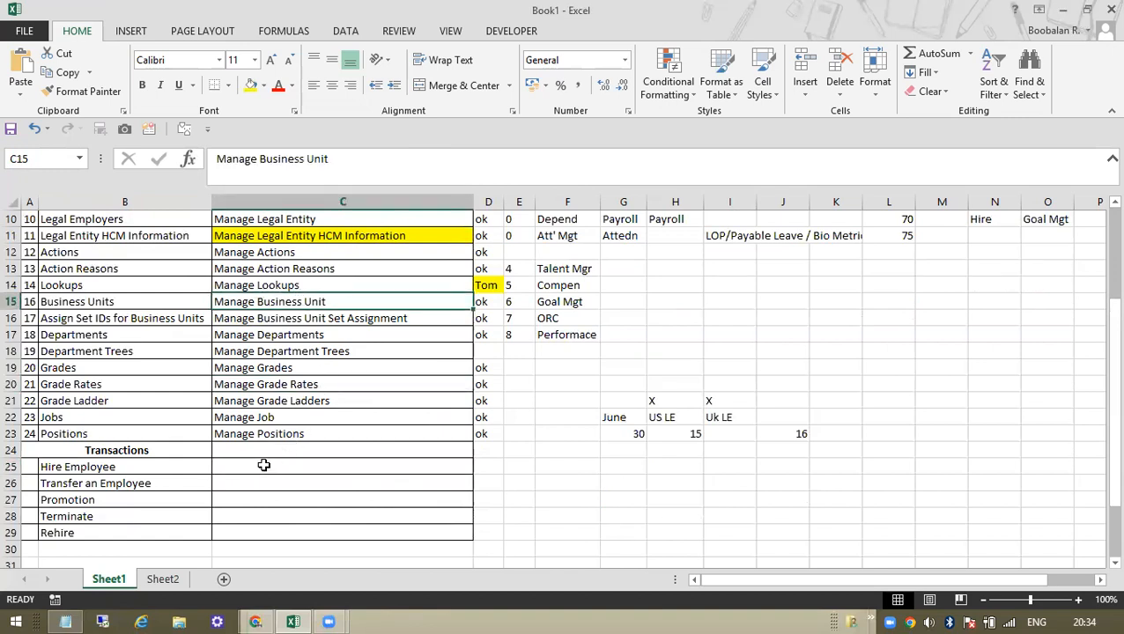
click(296, 386)
click(301, 367)
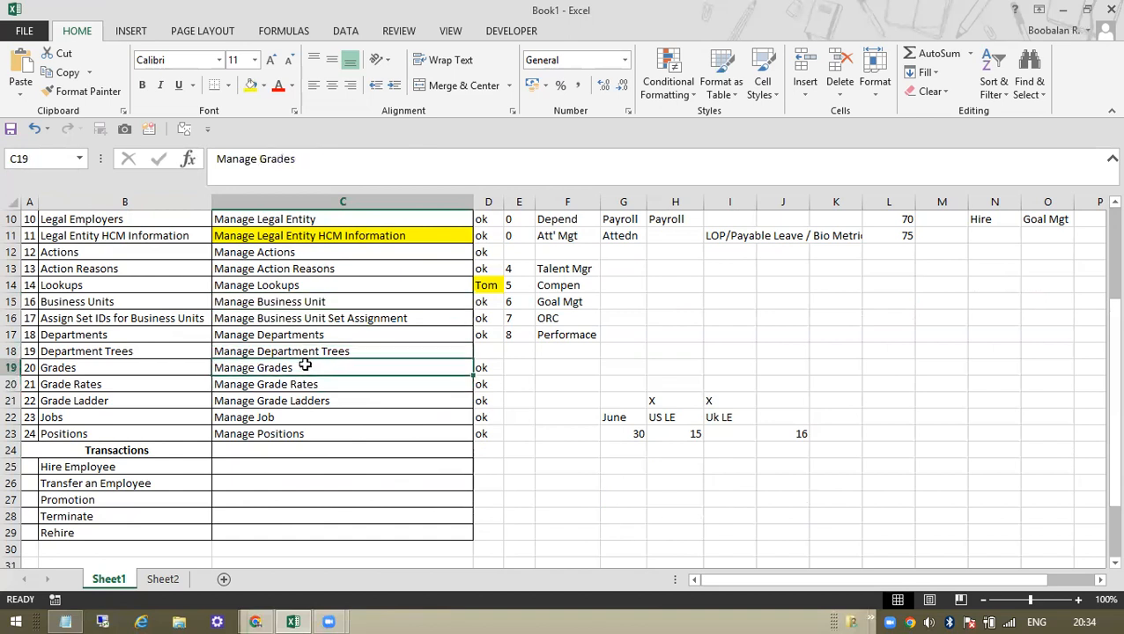
click(291, 415)
click(316, 267)
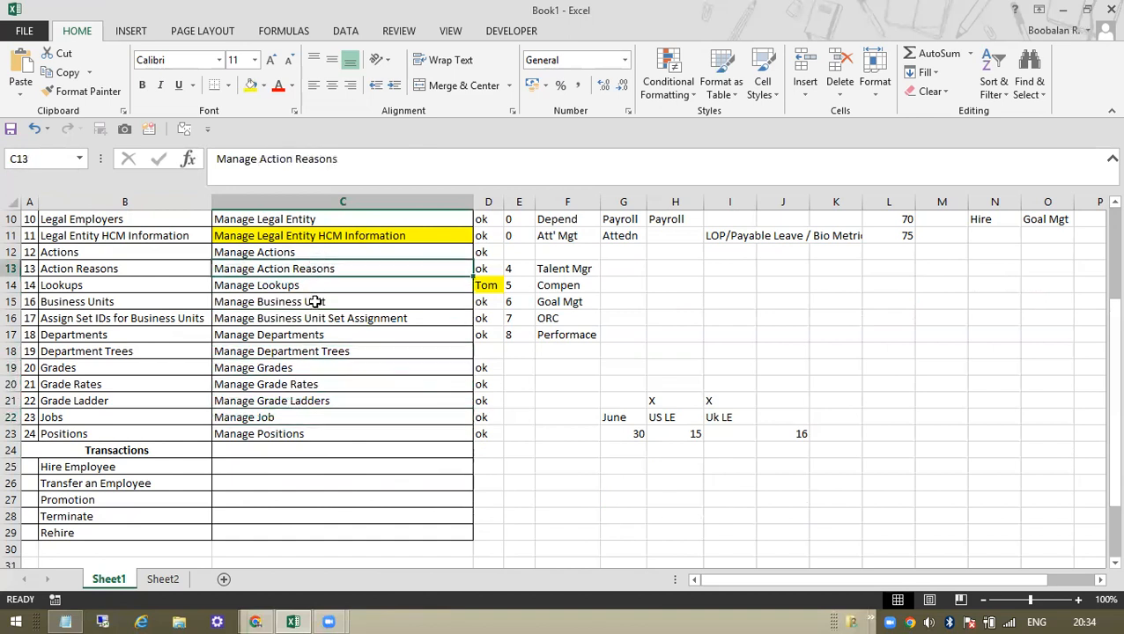
click(296, 449)
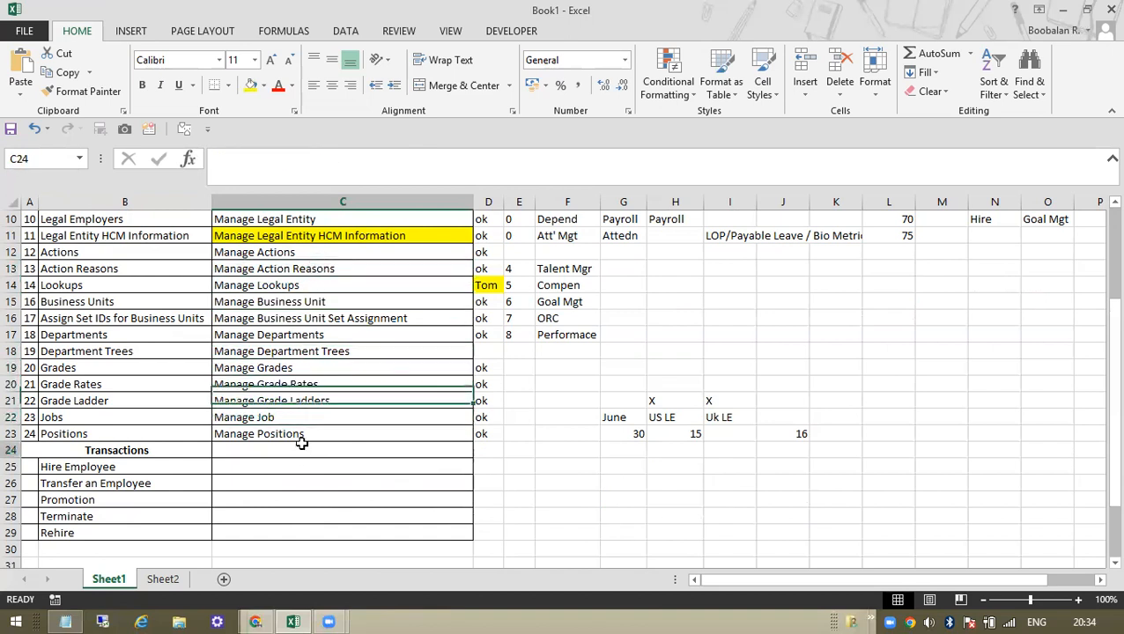
Enter the status "Tom" in D25 beside Hire Employee and fill that cell with yellow.
click(250, 465)
click(132, 466)
click(291, 467)
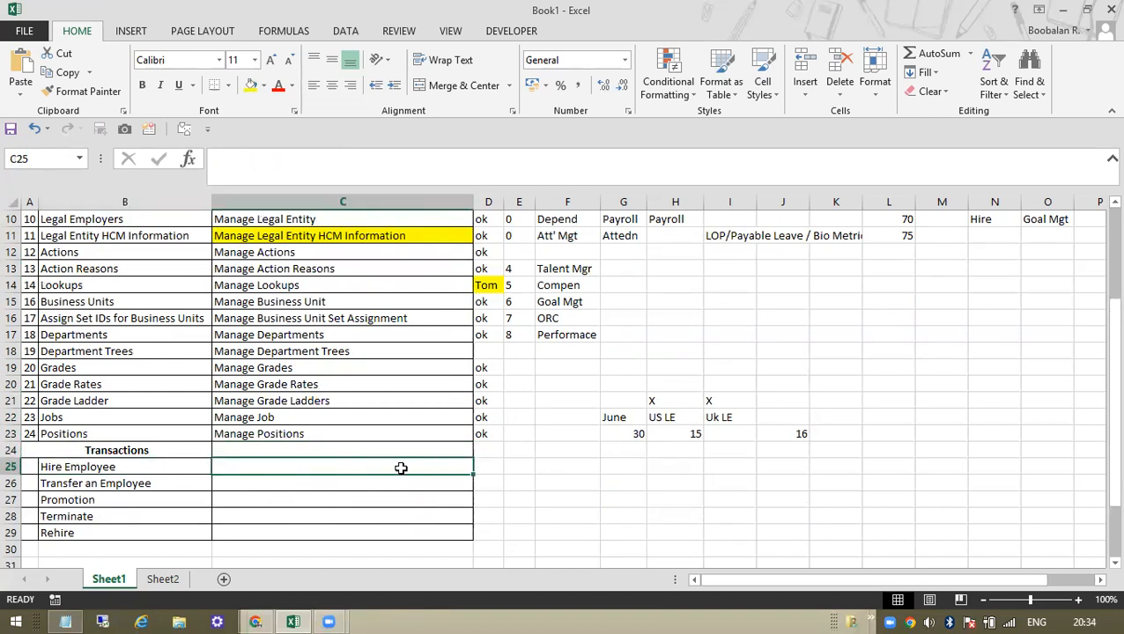
click(482, 463)
text(Tom)
key(Return)
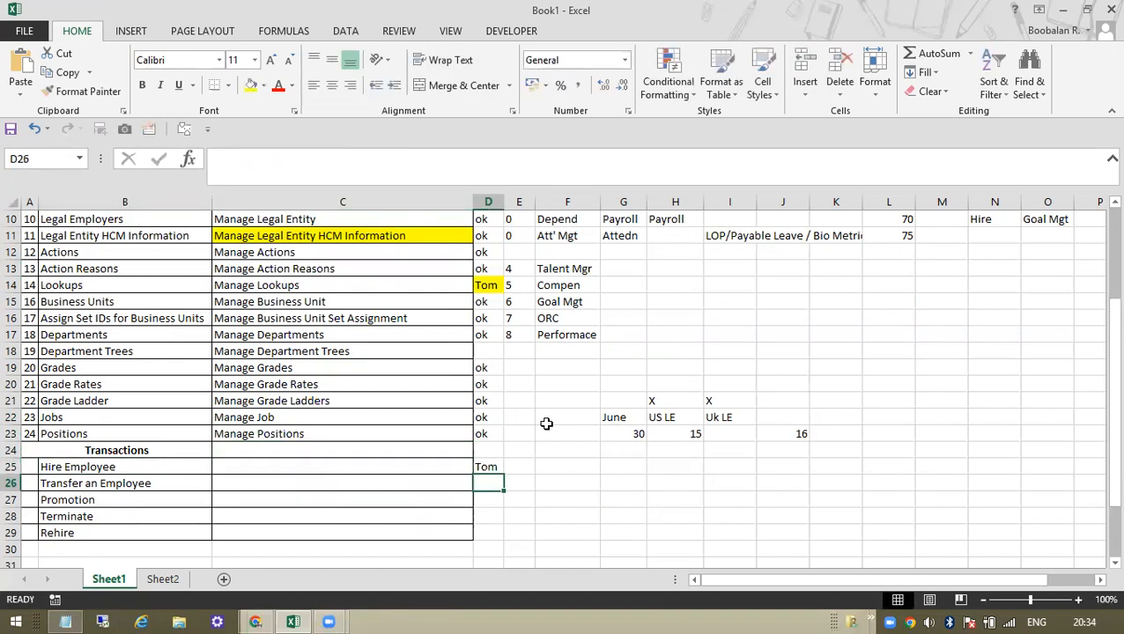
click(470, 466)
click(484, 466)
click(249, 91)
click(113, 481)
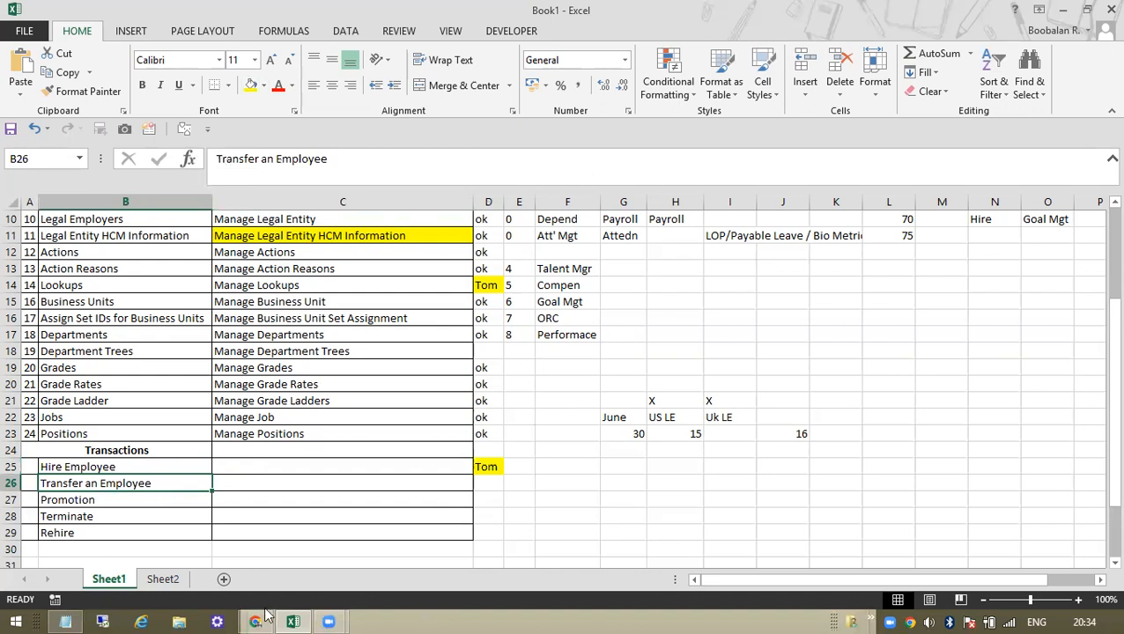
Switch to the Oracle employment page, show the worker's task list, and highlight its Compensation section.
key(alt+Tab)
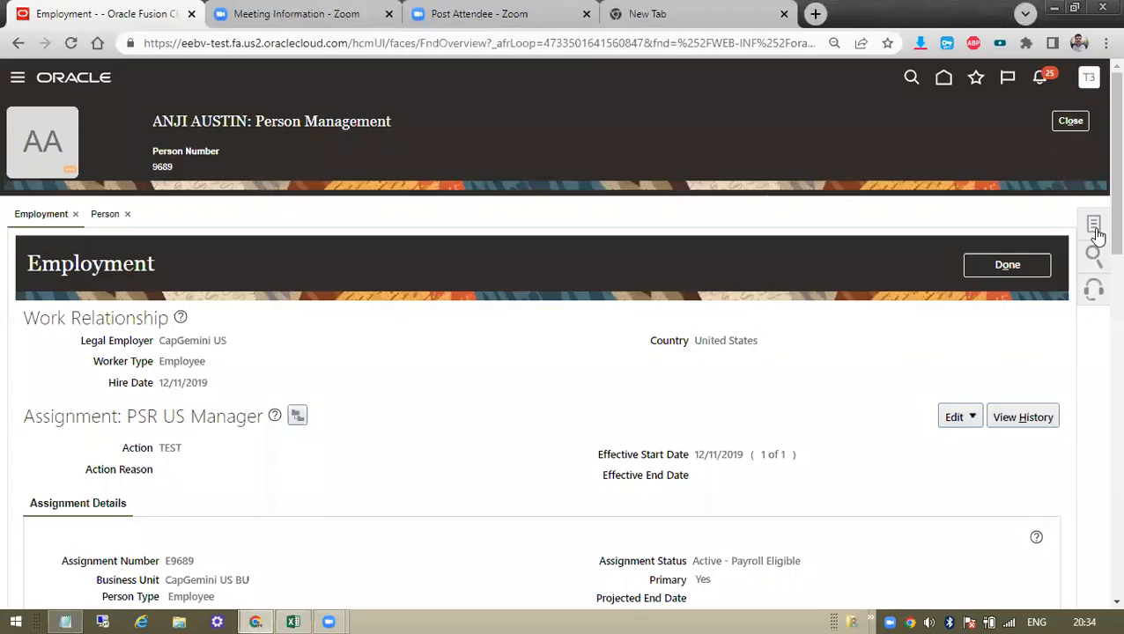
click(1095, 231)
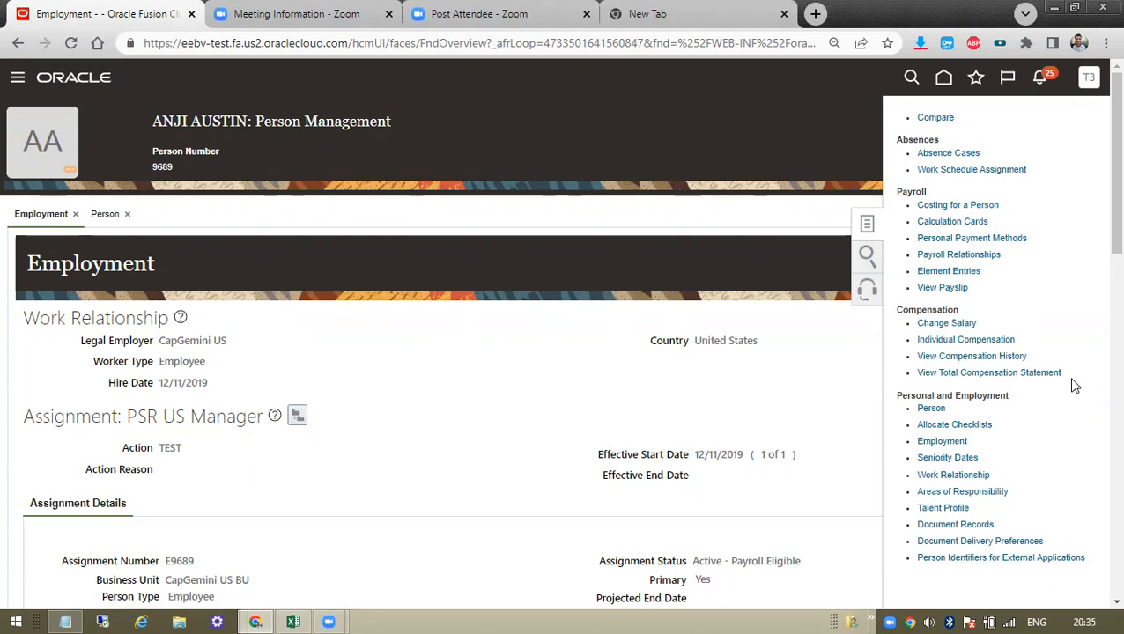
drag(1062, 374, 897, 312)
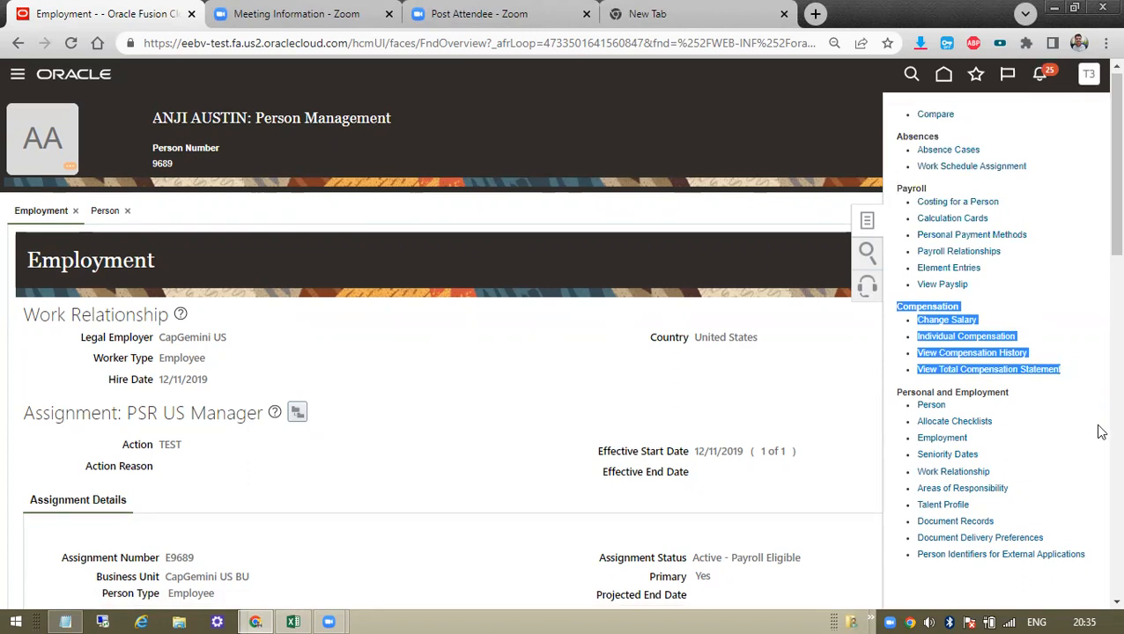
Clear the highlighting and review the Absences, Payroll, Compensation, and Personal and Employment tasks available for the worker.
scroll(1100, 432, down, 3)
scroll(1099, 432, up, 3)
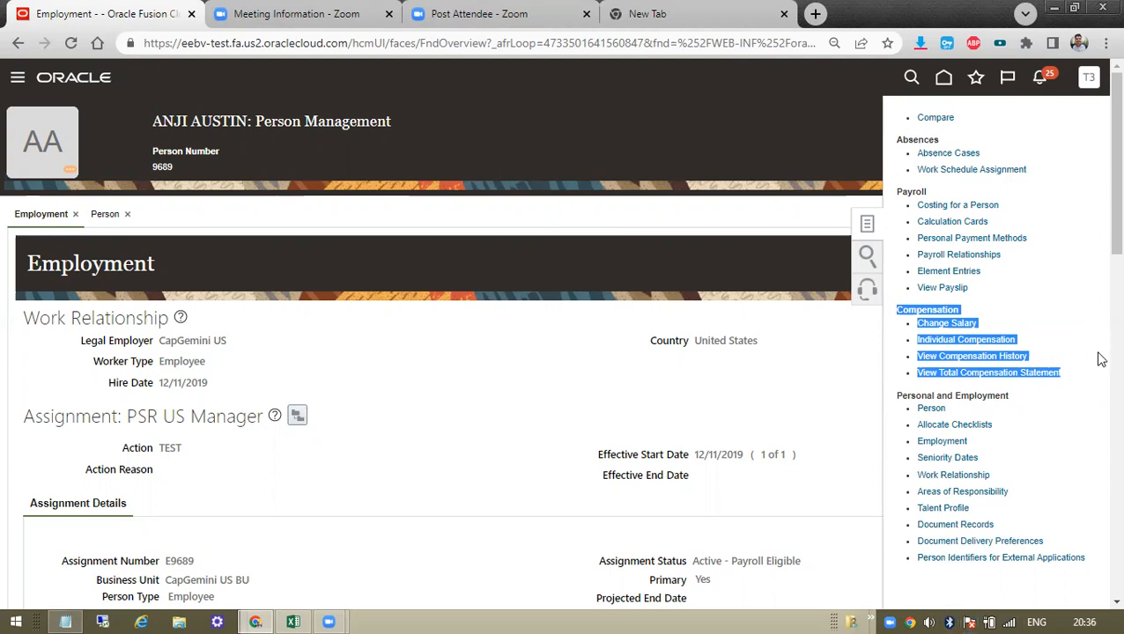
scroll(1099, 247, down, 1)
scroll(1097, 220, up, 1)
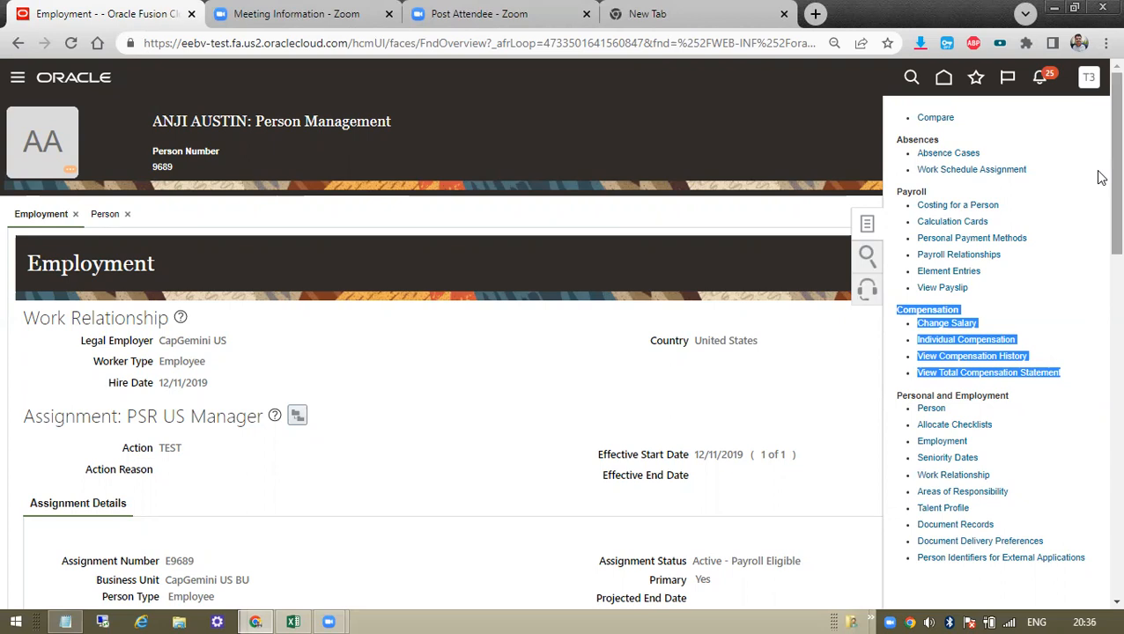
click(1067, 298)
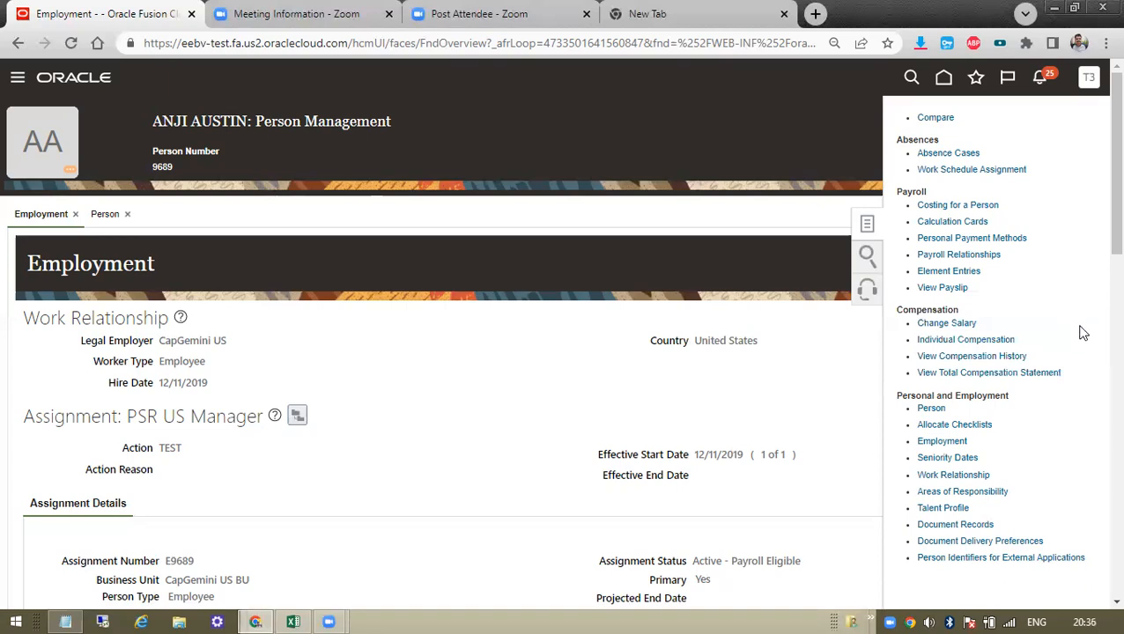
scroll(1079, 339, down, 1)
scroll(1083, 346, up, 1)
scroll(1083, 347, down, 3)
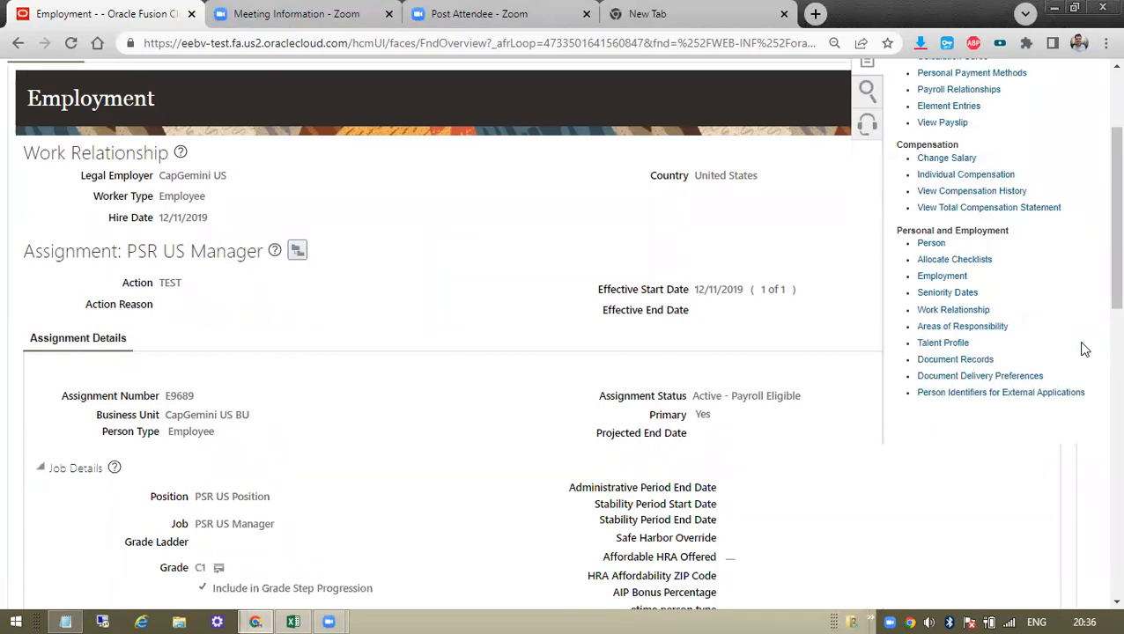
scroll(1083, 349, up, 2)
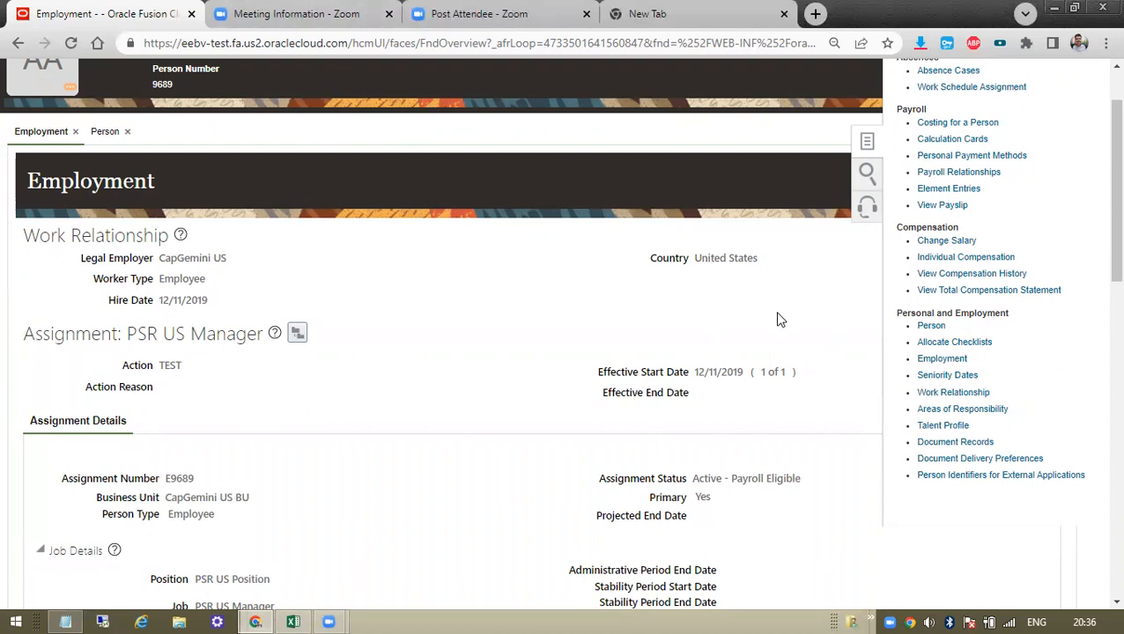
Open the Employment task for the worker and look over the work relationship and assignment details.
click(923, 355)
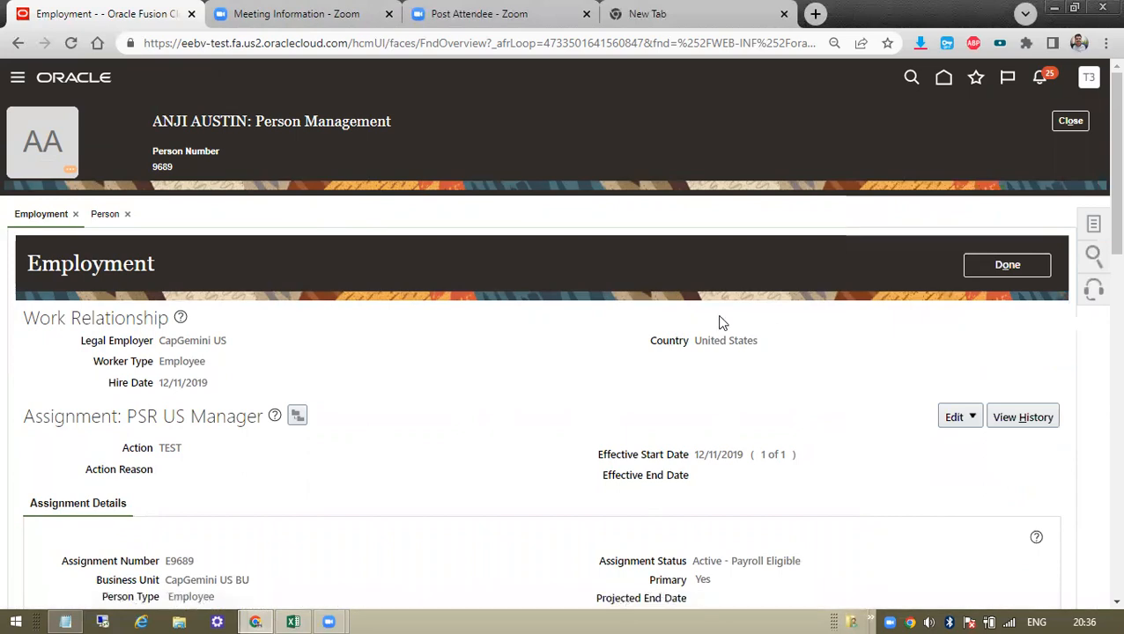
scroll(899, 359, down, 3)
scroll(991, 347, down, 1)
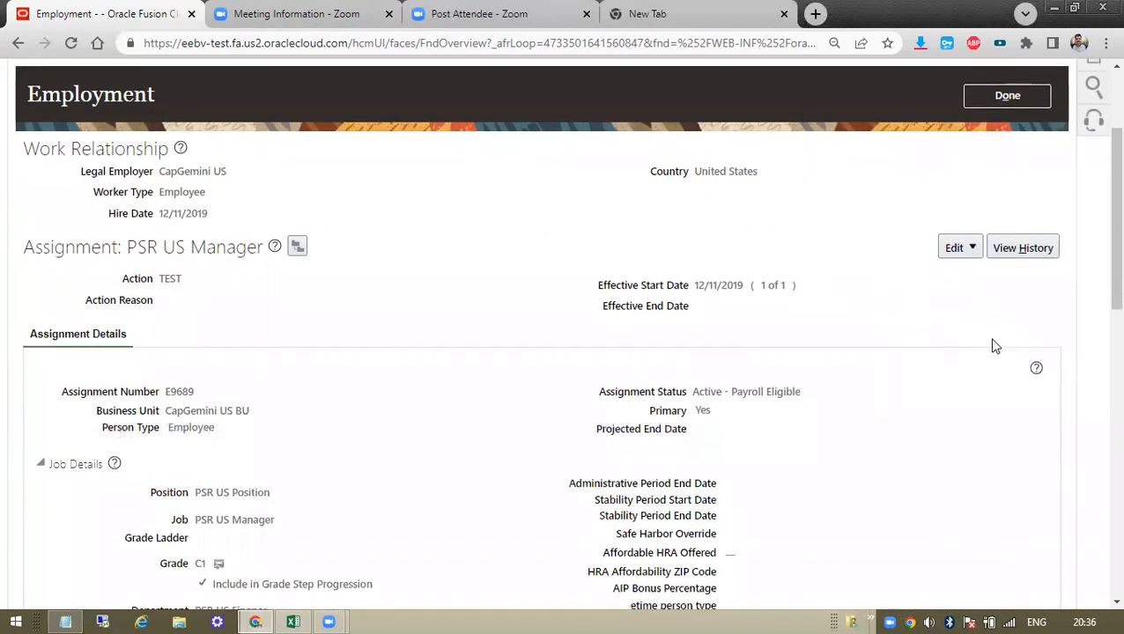